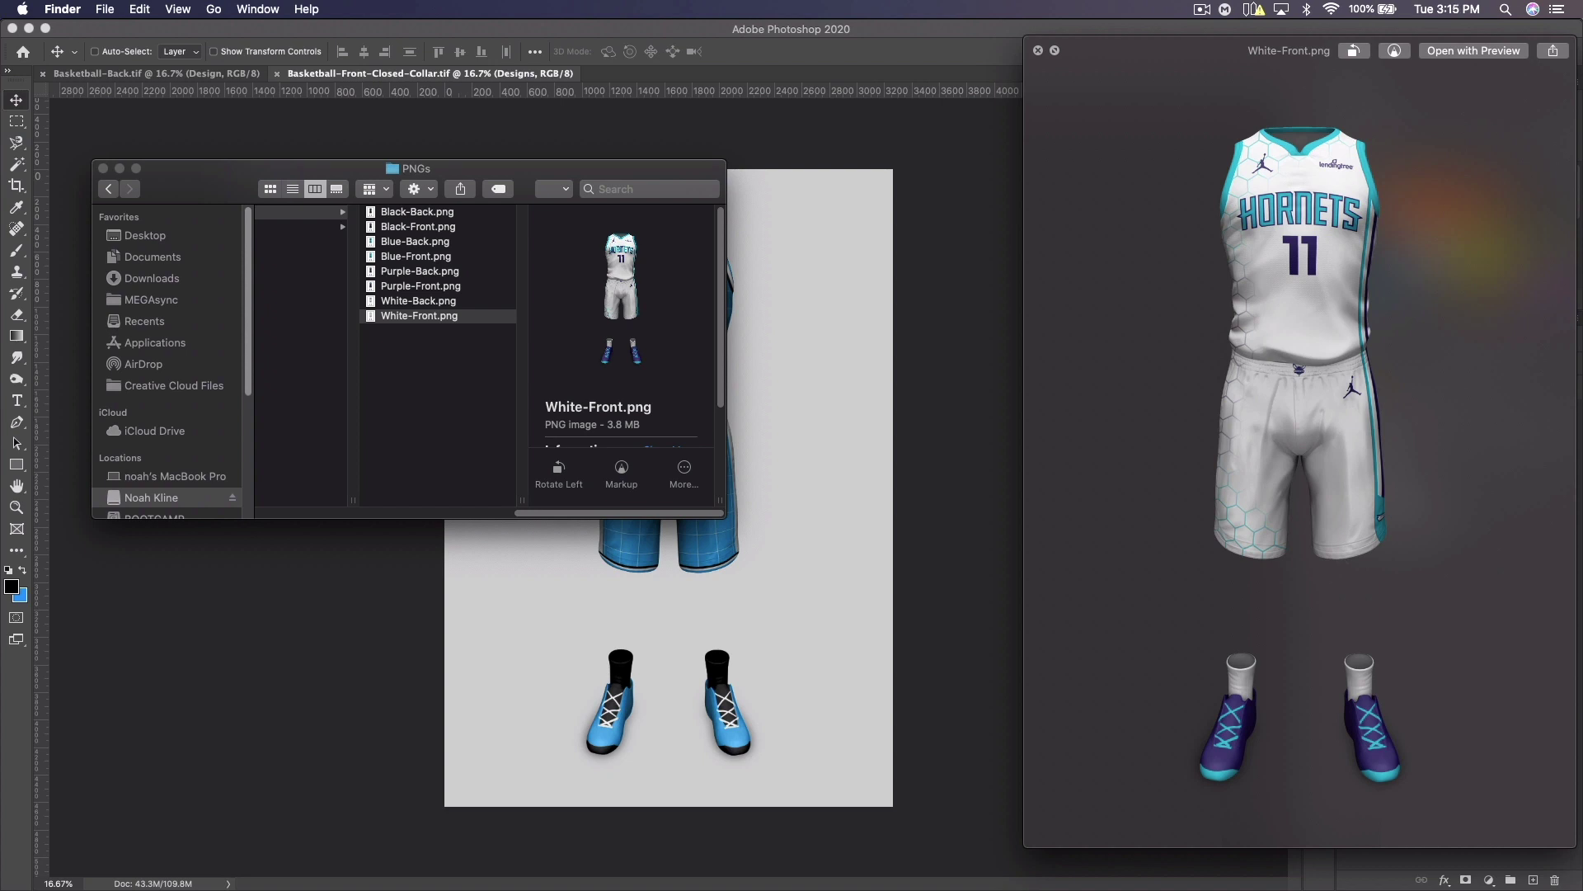
Step: Switch from the Finder preview of White-Front.png to the web browser
{"action": "key", "text": "super+Tab"}
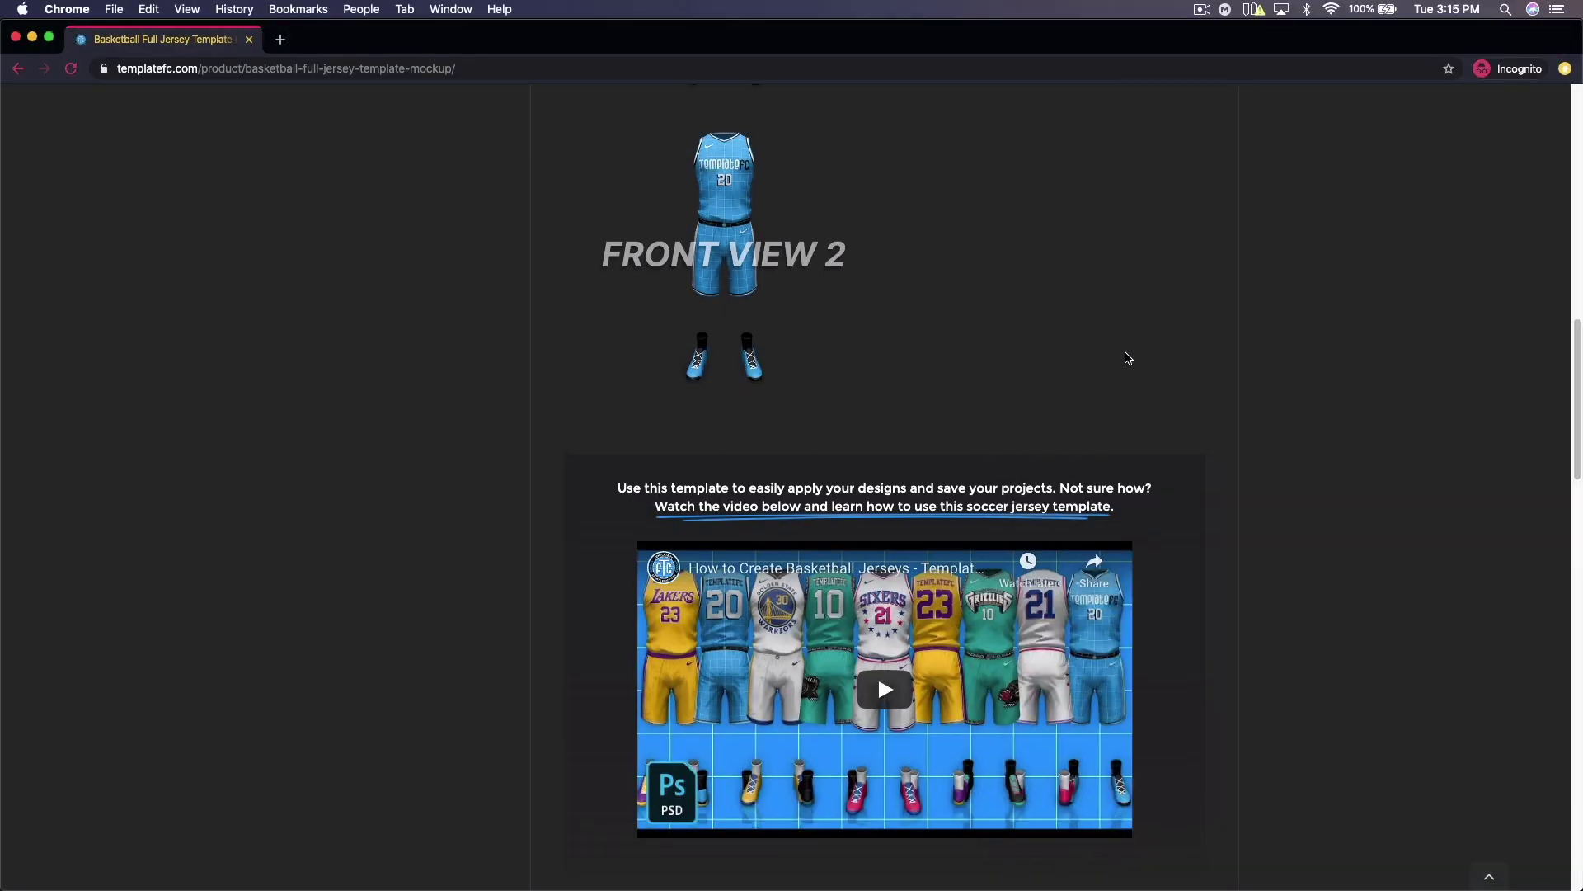
Step: Scroll through the TemplateFC Basketball Full Jersey mock-up description and jersey views, then back to the top
{"action": "scroll", "coordinate": [1134, 363], "scroll_direction": "up", "scroll_amount": 8}
{"action": "scroll", "coordinate": [1256, 435], "scroll_direction": "up", "scroll_amount": 6}
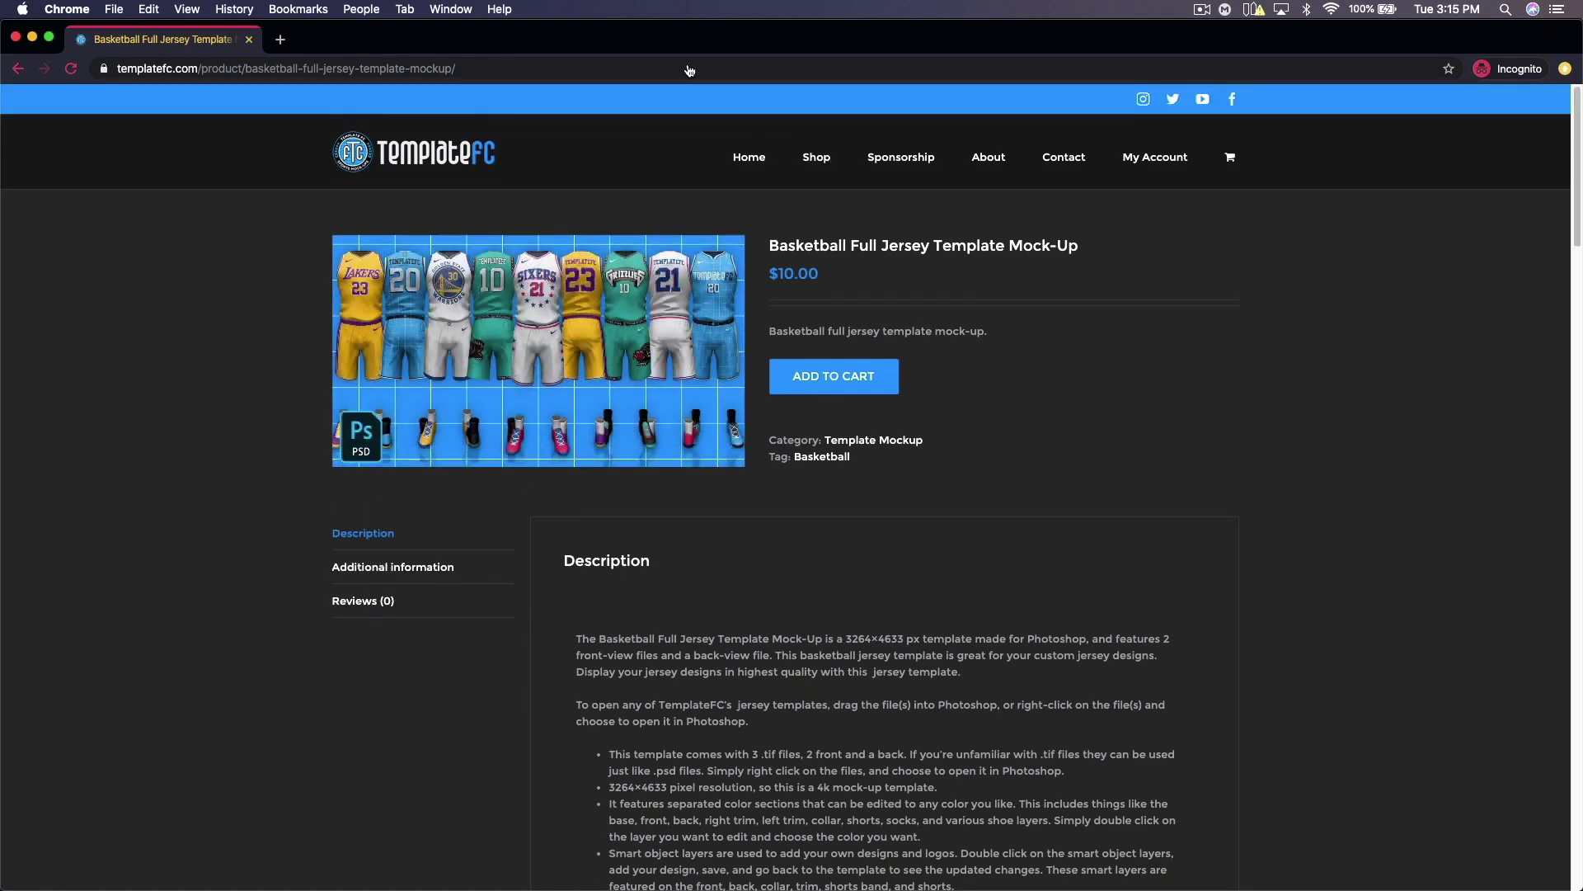
{"action": "scroll", "coordinate": [1319, 420], "scroll_direction": "down", "scroll_amount": 9}
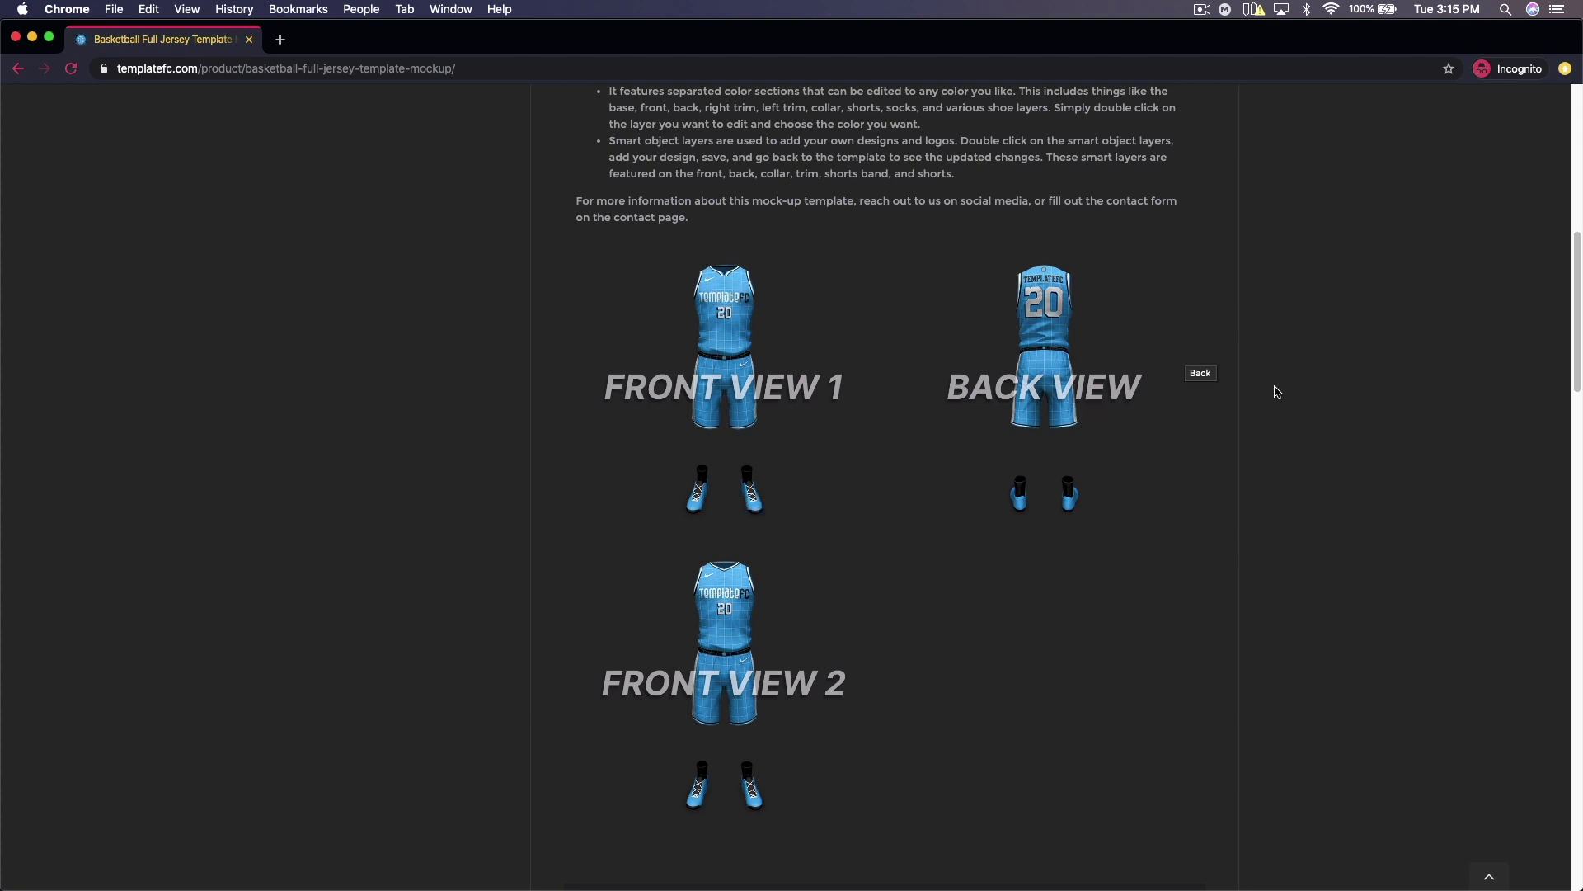
{"action": "scroll", "coordinate": [1277, 391], "scroll_direction": "up", "scroll_amount": 10}
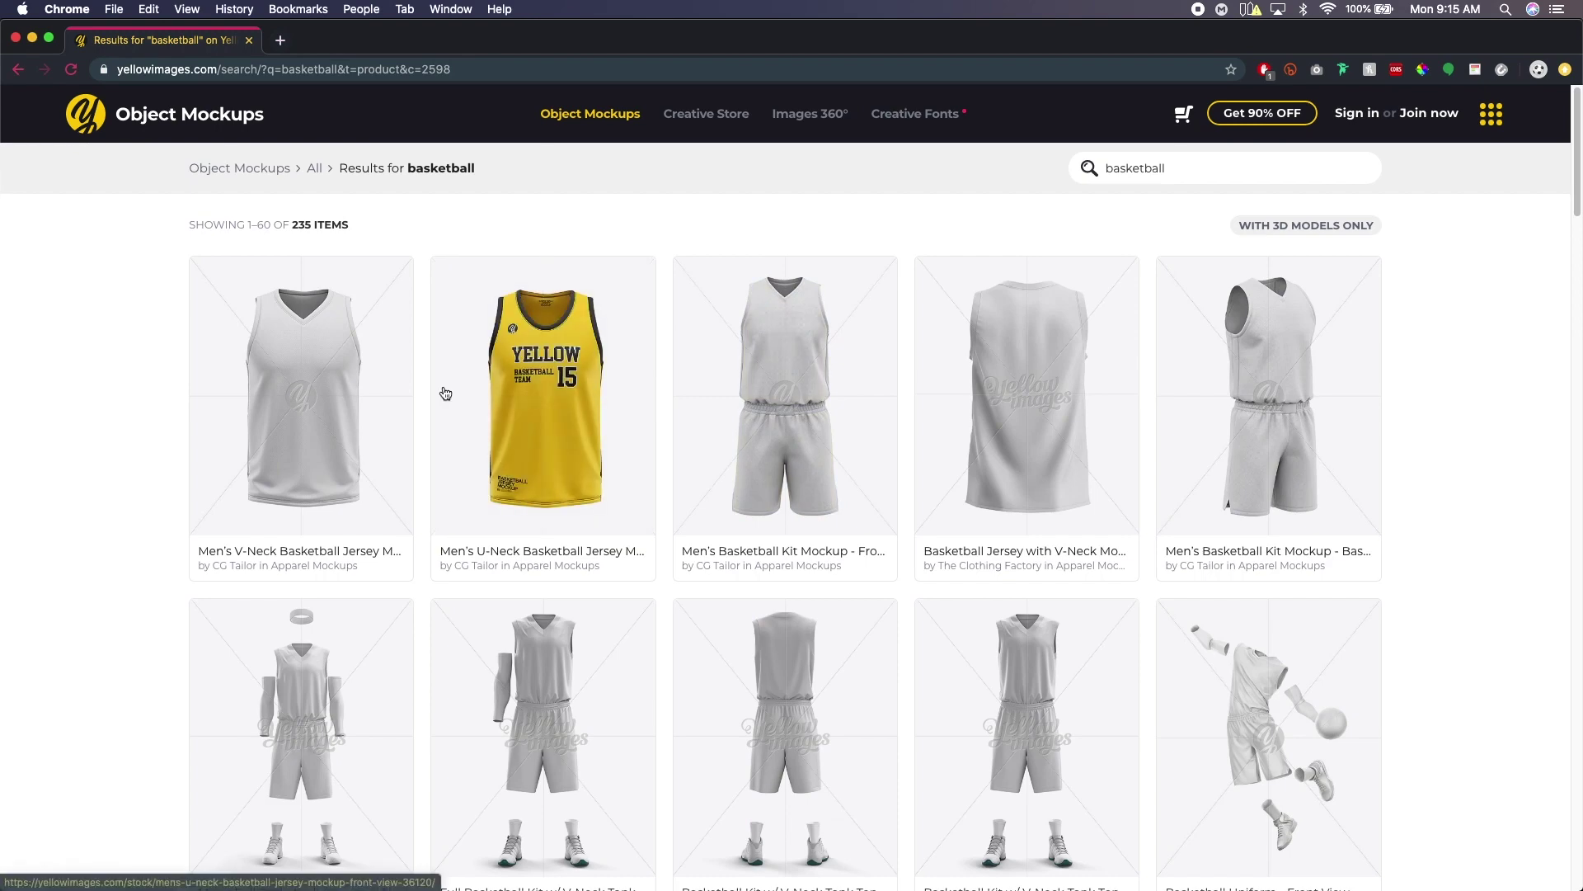
Step: Scroll the Yellow Images basketball results and open the Basketball Kit w/ V-Neck Tank Top details
{"action": "scroll", "coordinate": [1217, 435], "scroll_direction": "down", "scroll_amount": 3}
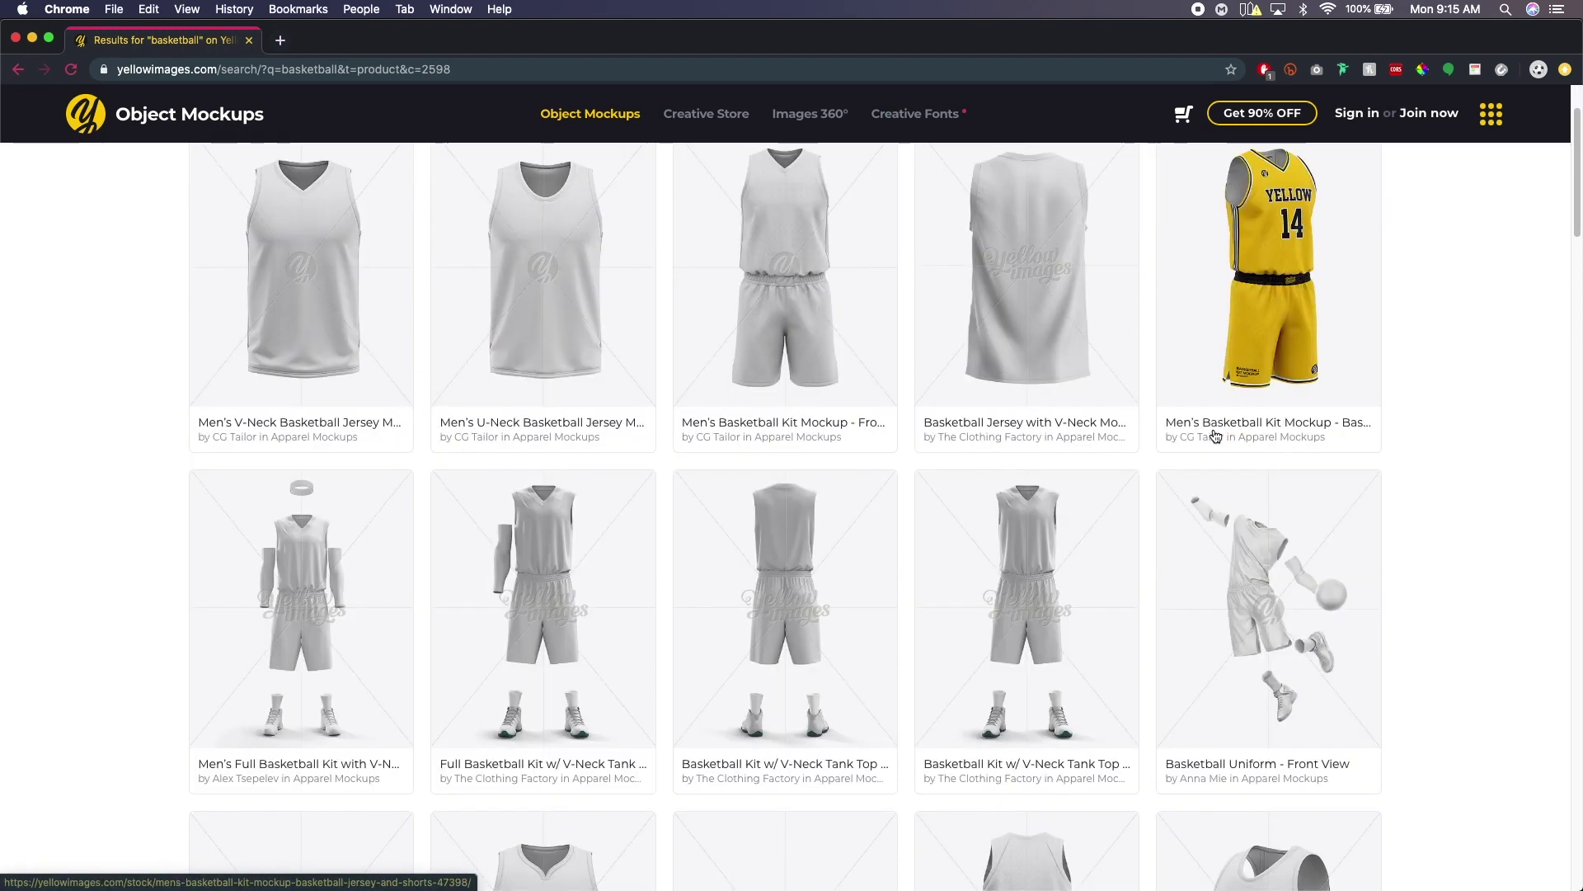
{"action": "scroll", "coordinate": [1217, 435], "scroll_direction": "down", "scroll_amount": 5}
{"action": "scroll", "coordinate": [553, 515], "scroll_direction": "down", "scroll_amount": 6}
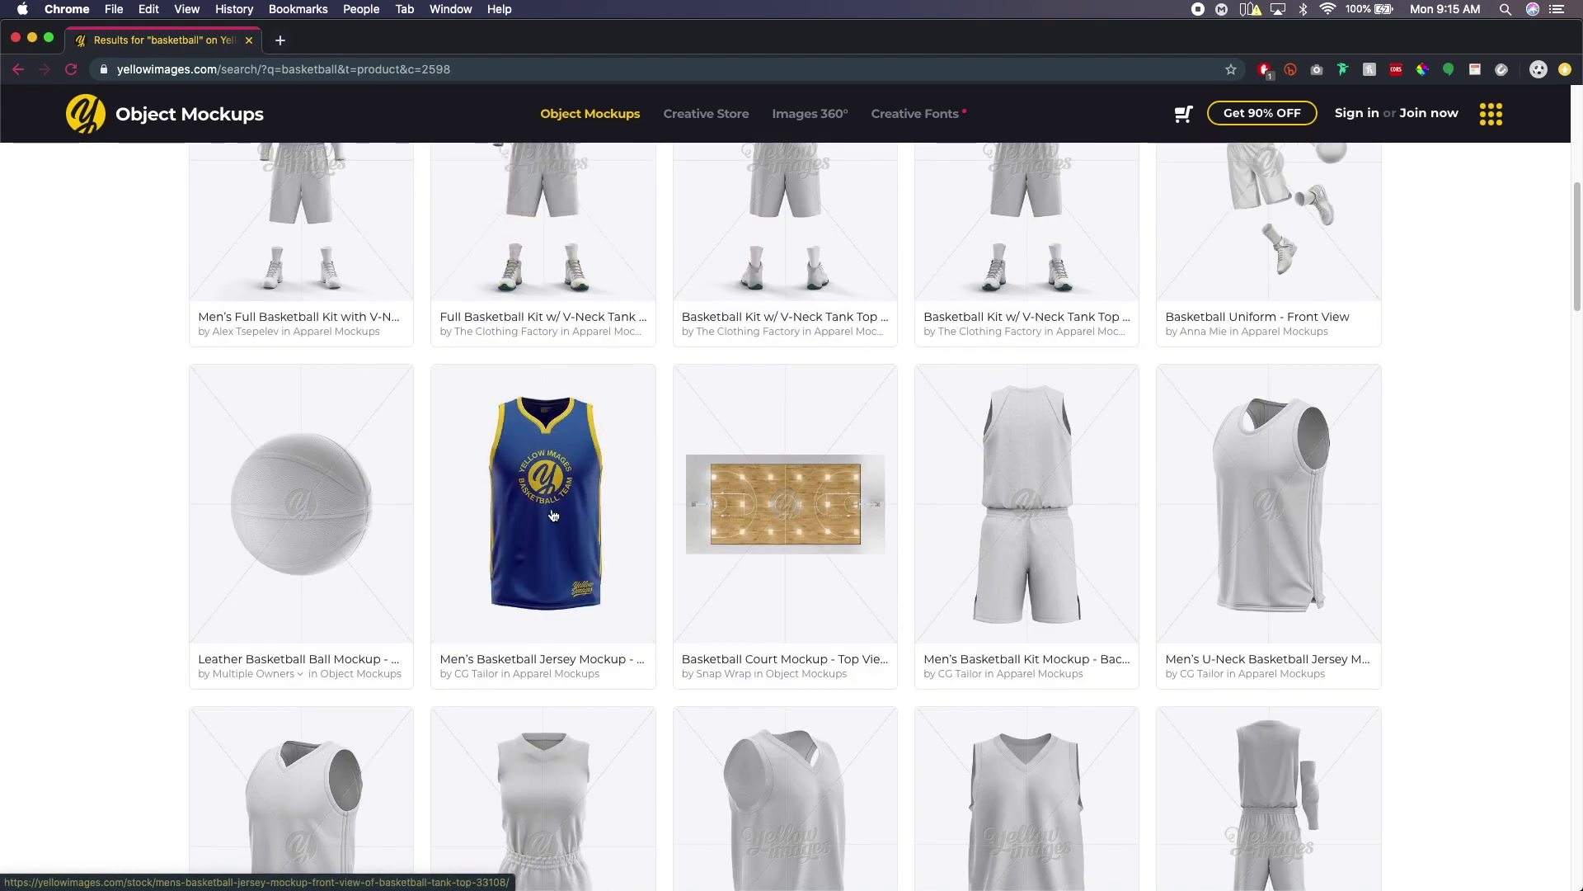
{"action": "scroll", "coordinate": [1130, 570], "scroll_direction": "down", "scroll_amount": 6}
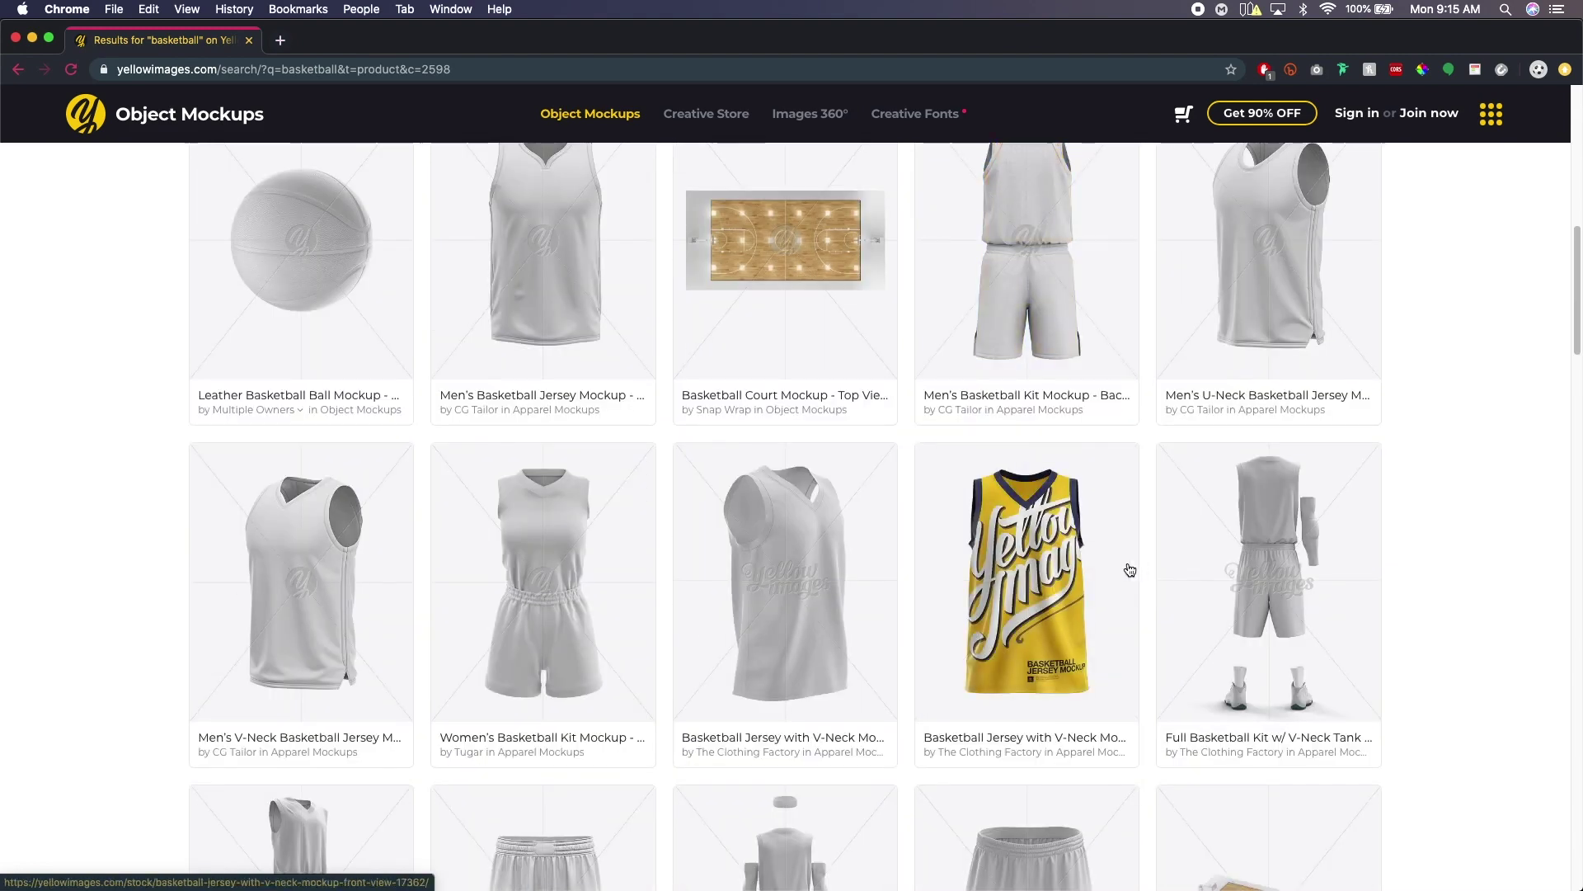
{"action": "scroll", "coordinate": [1130, 570], "scroll_direction": "down", "scroll_amount": 8}
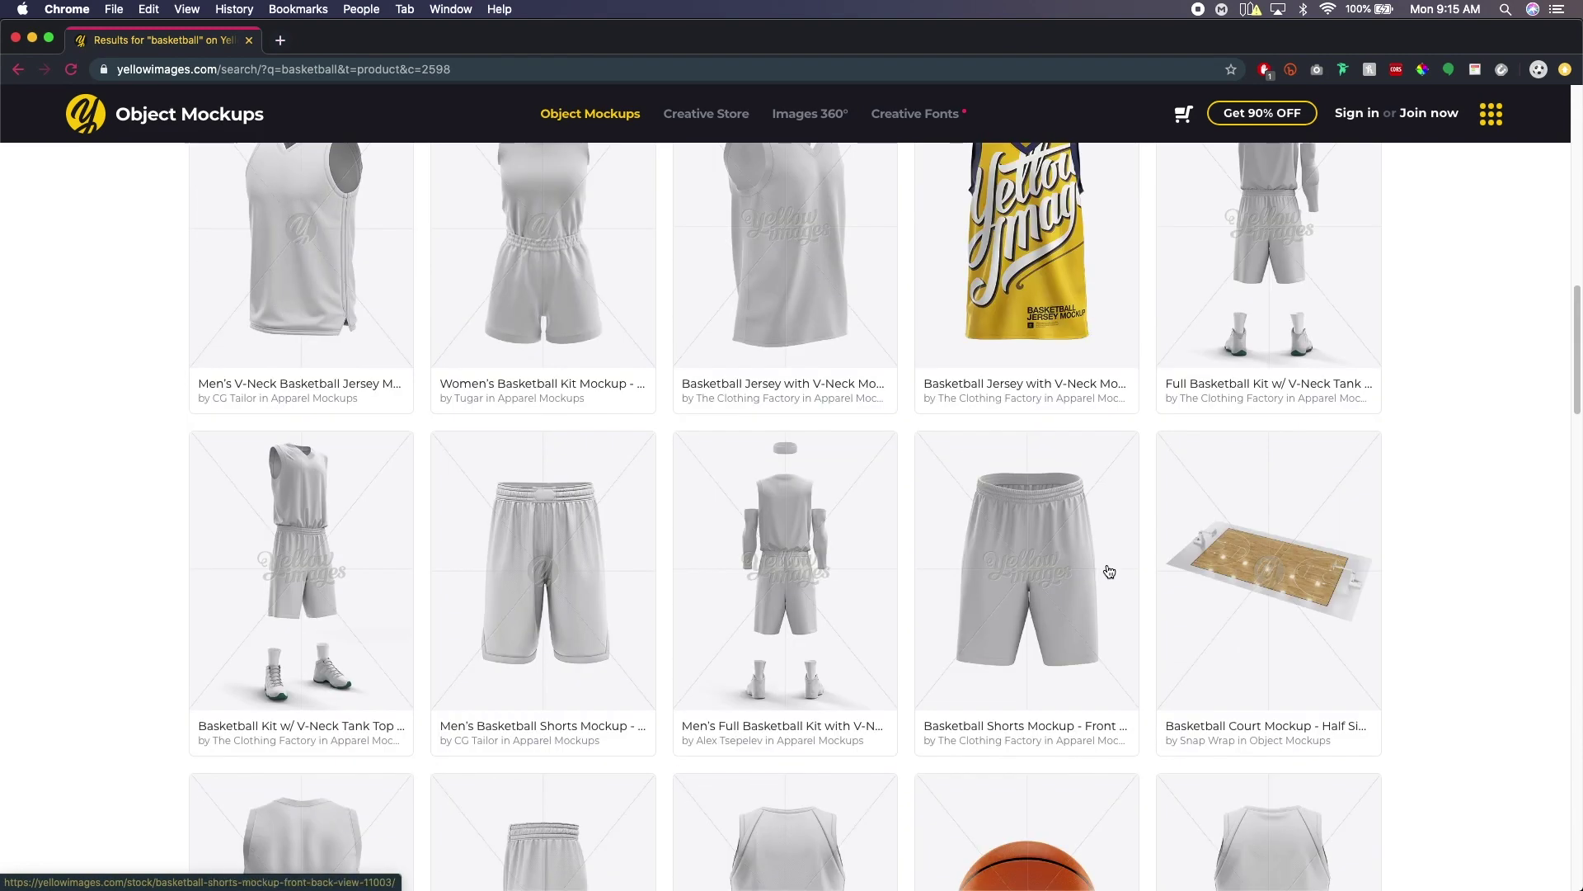
{"action": "left_click", "coordinate": [338, 569]}
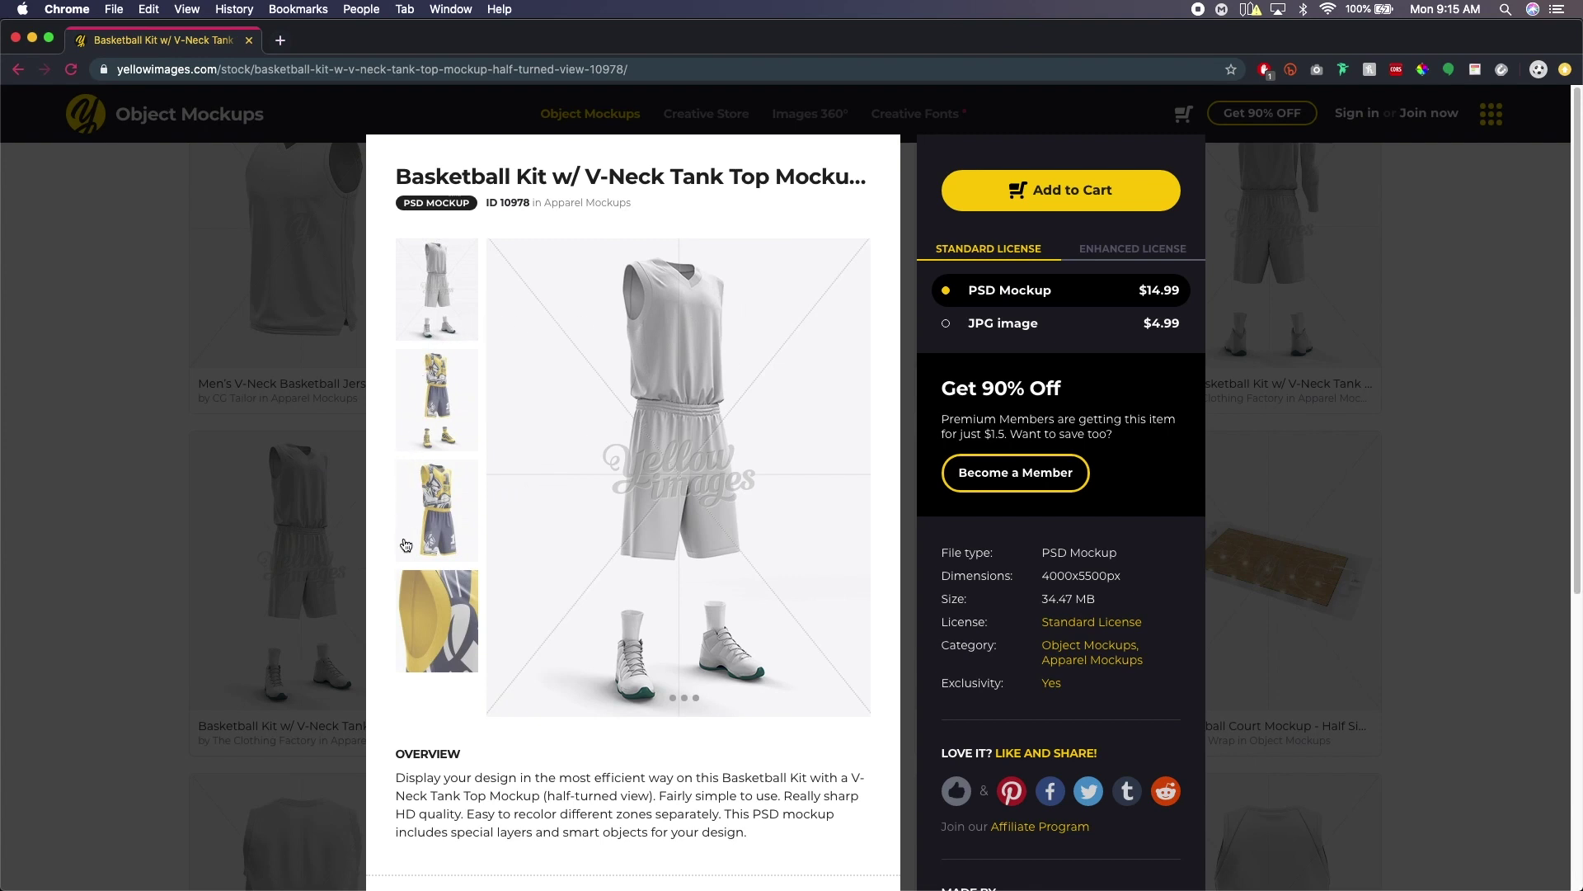
{"action": "scroll", "coordinate": [552, 642], "scroll_direction": "down", "scroll_amount": 1}
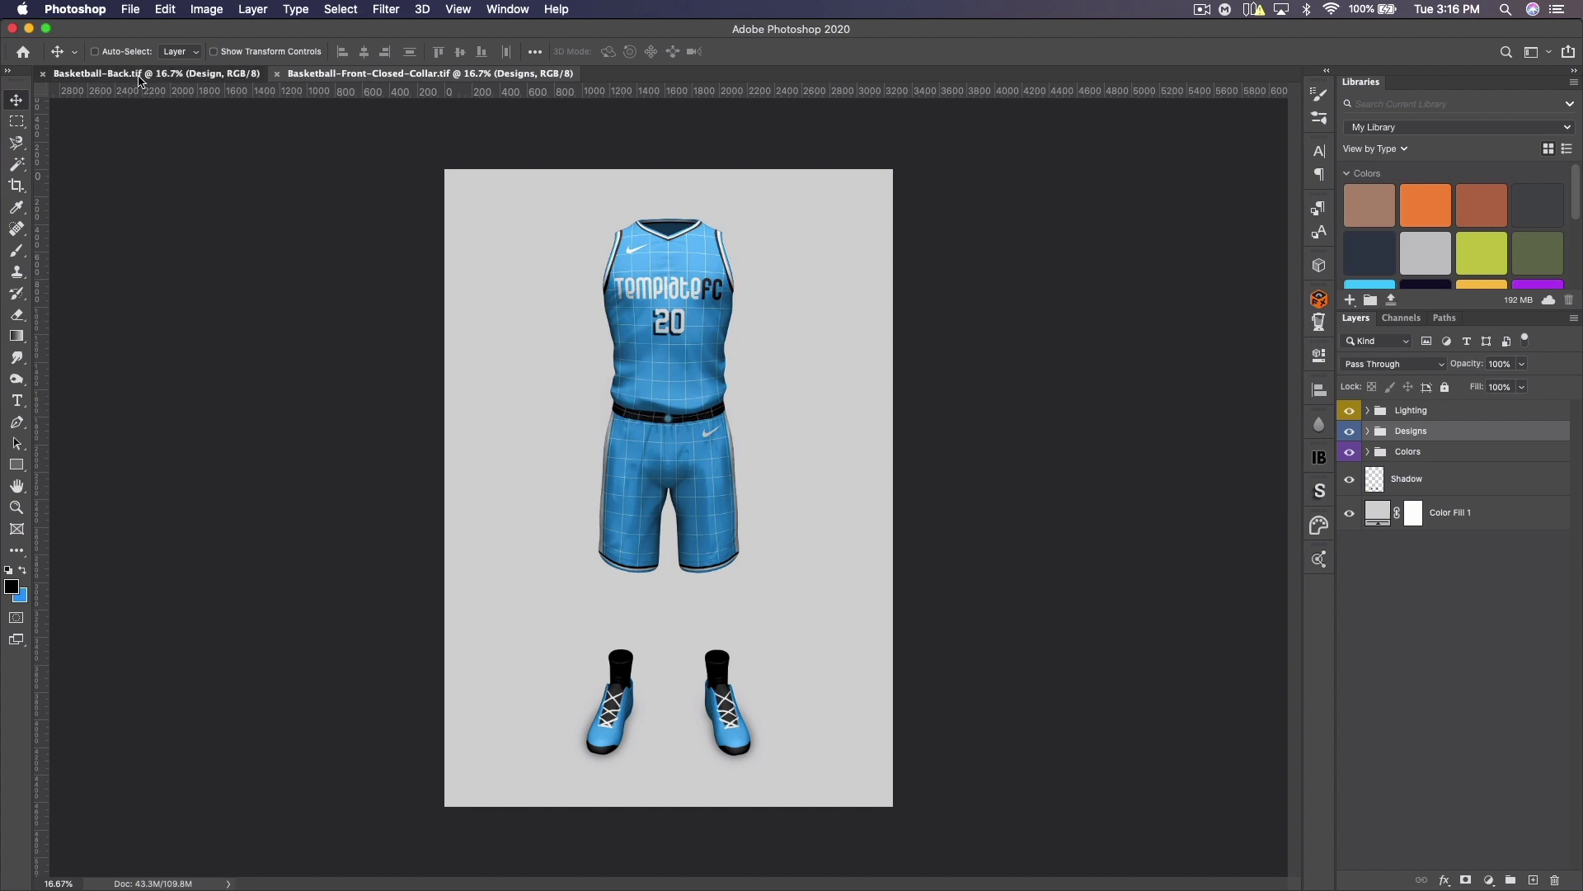
Step: Return to the front closed-collar jersey document and zoom in on it
{"action": "key", "text": "ctrl+Tab"}
{"action": "left_click", "coordinate": [313, 79]}
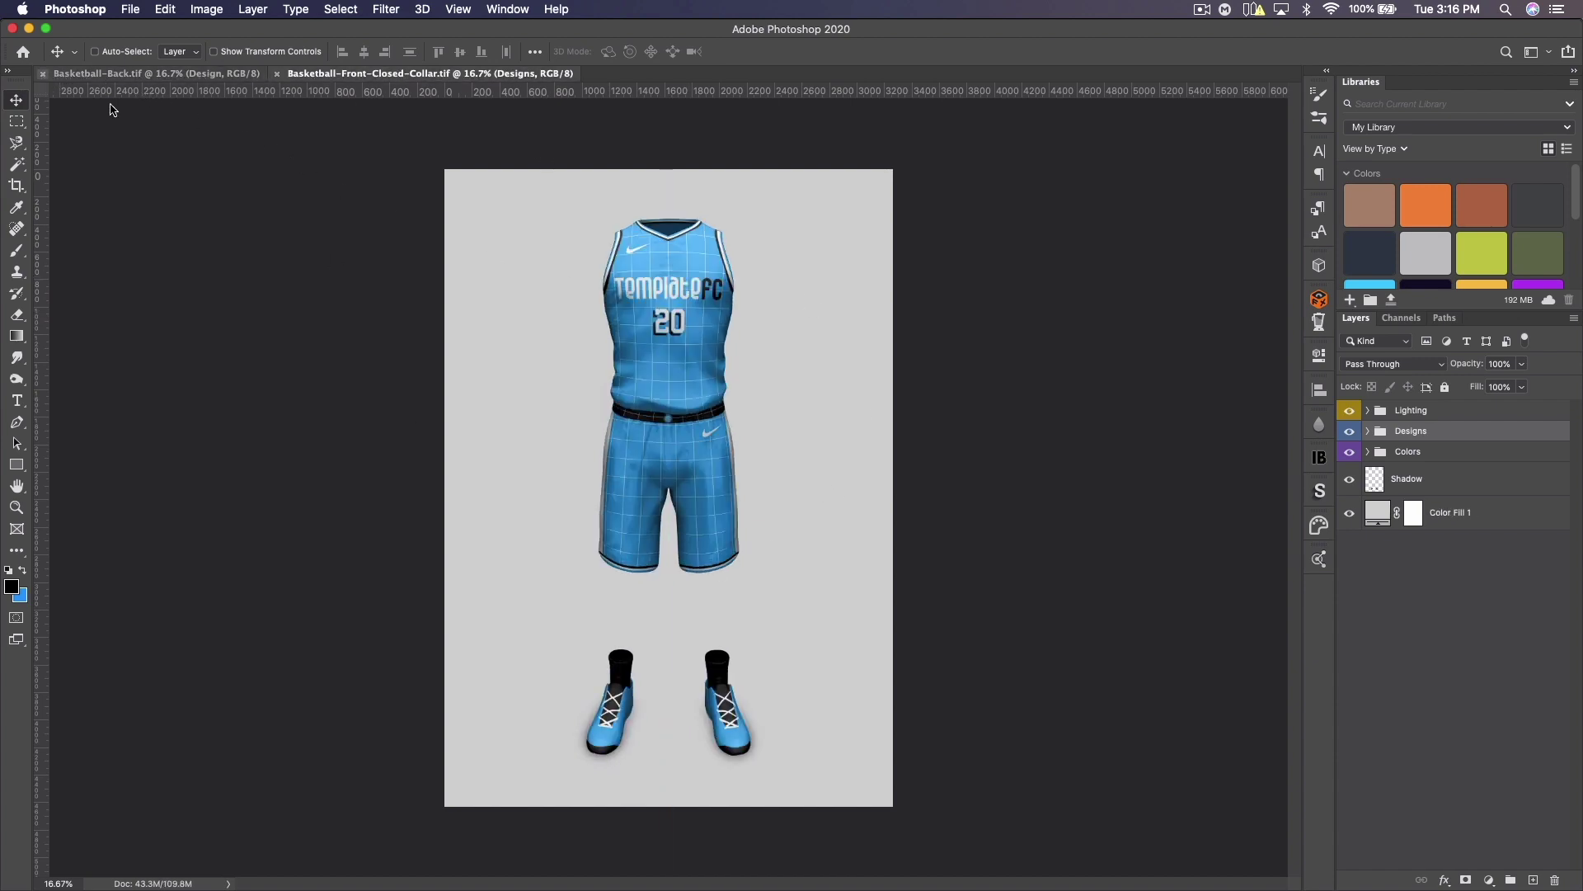
{"action": "key", "text": "super+plus"}
{"action": "key", "text": "super+plus"}
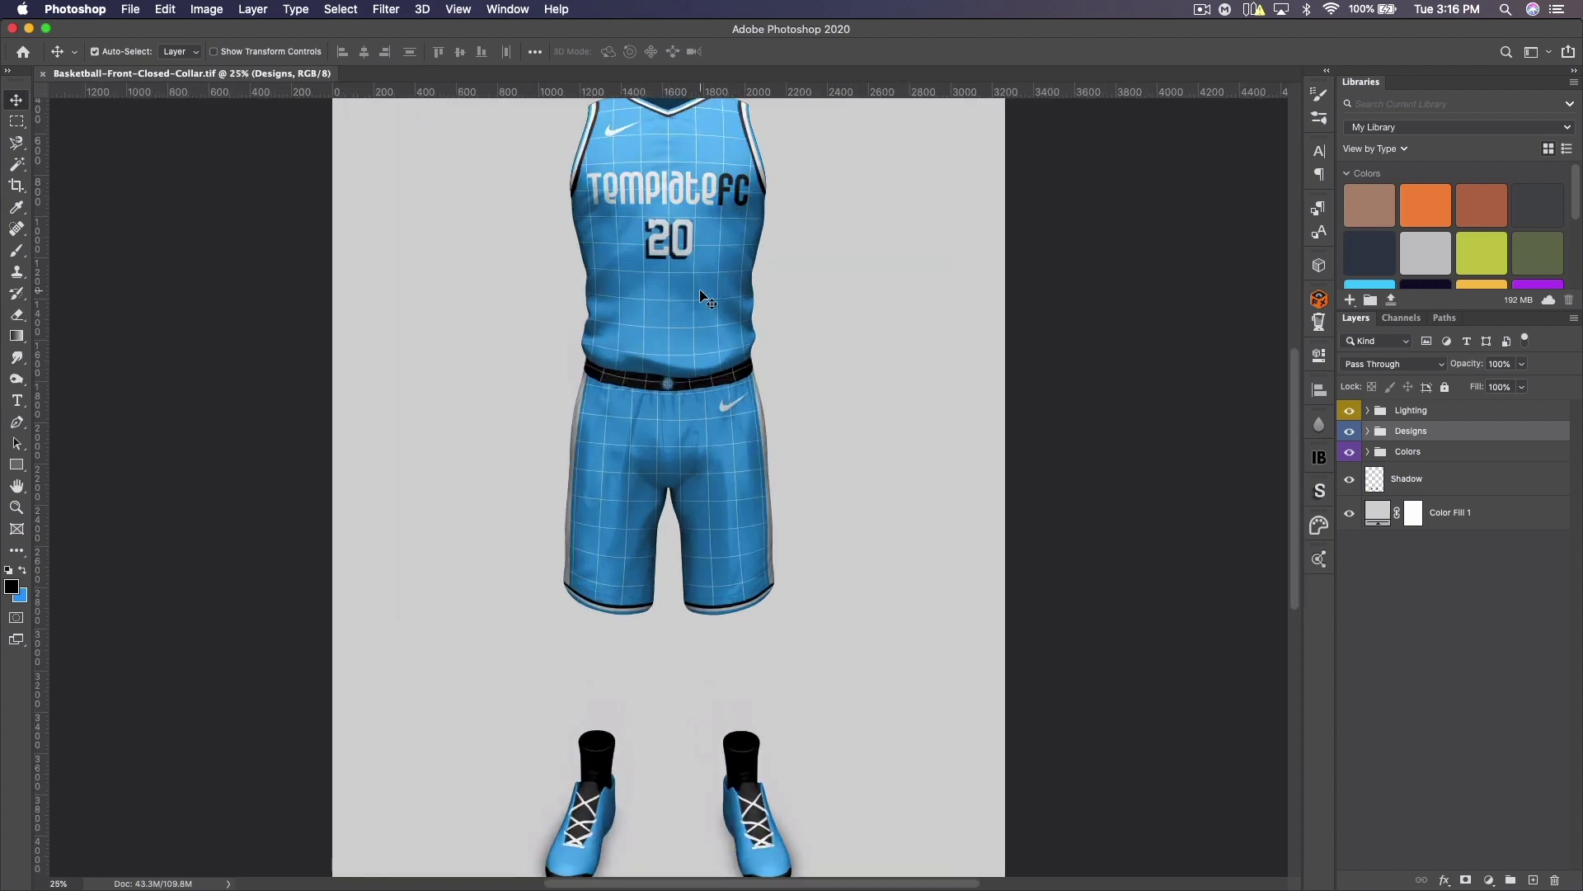
{"action": "scroll", "coordinate": [699, 295], "scroll_direction": "up", "scroll_amount": 2}
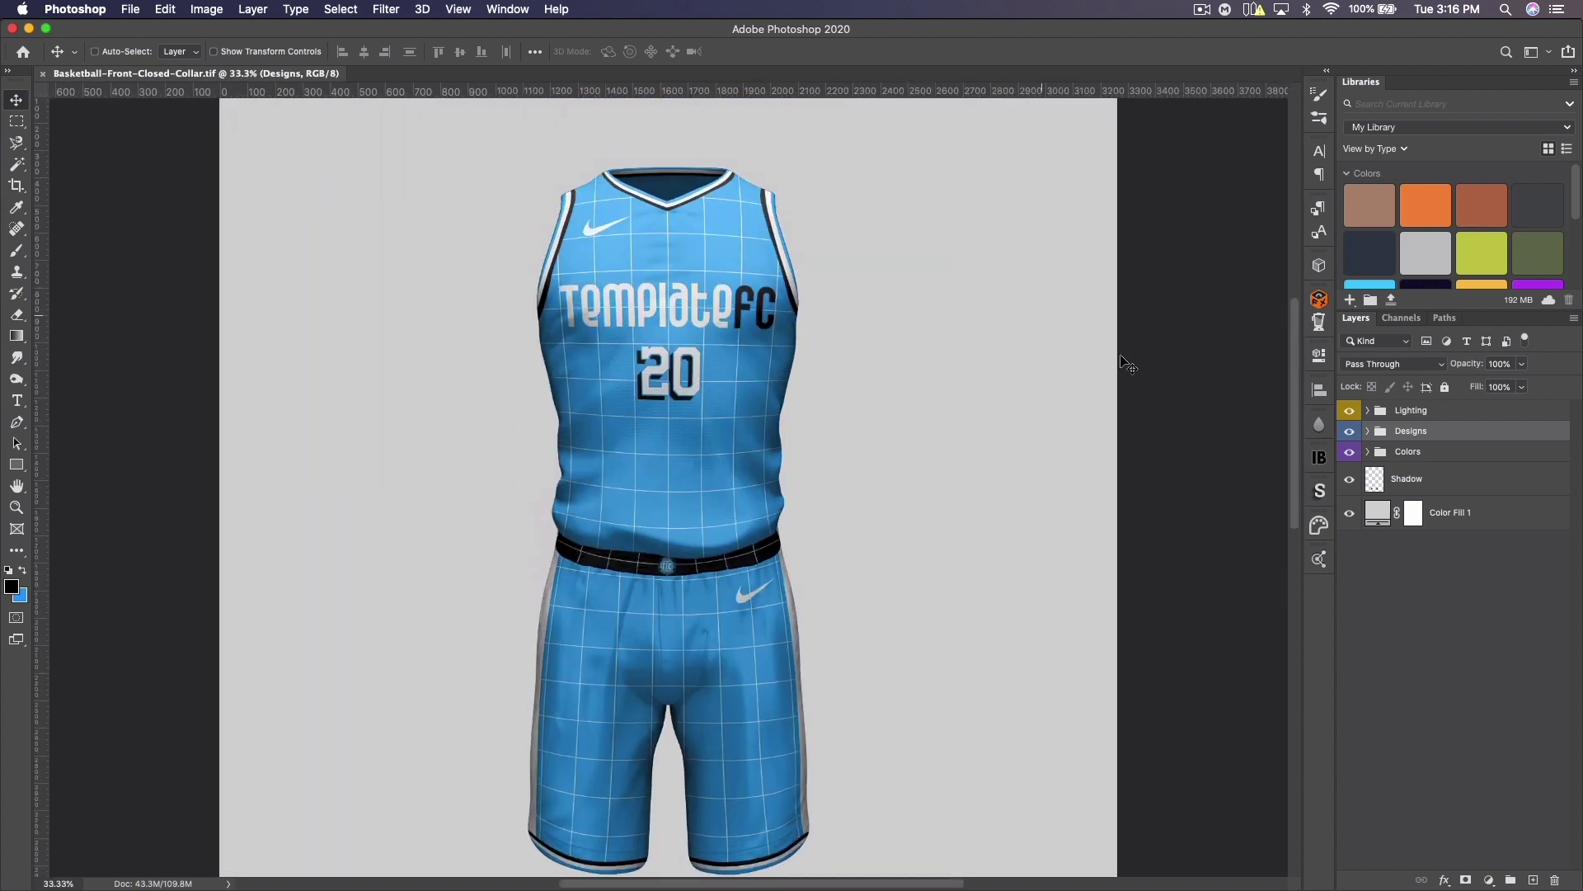
Step: Toggle the Lighting, Designs and Colors groups to compare, leaving Designs expanded
{"action": "left_click", "coordinate": [1350, 411]}
{"action": "left_click", "coordinate": [1353, 416]}
{"action": "left_click", "coordinate": [1368, 432]}
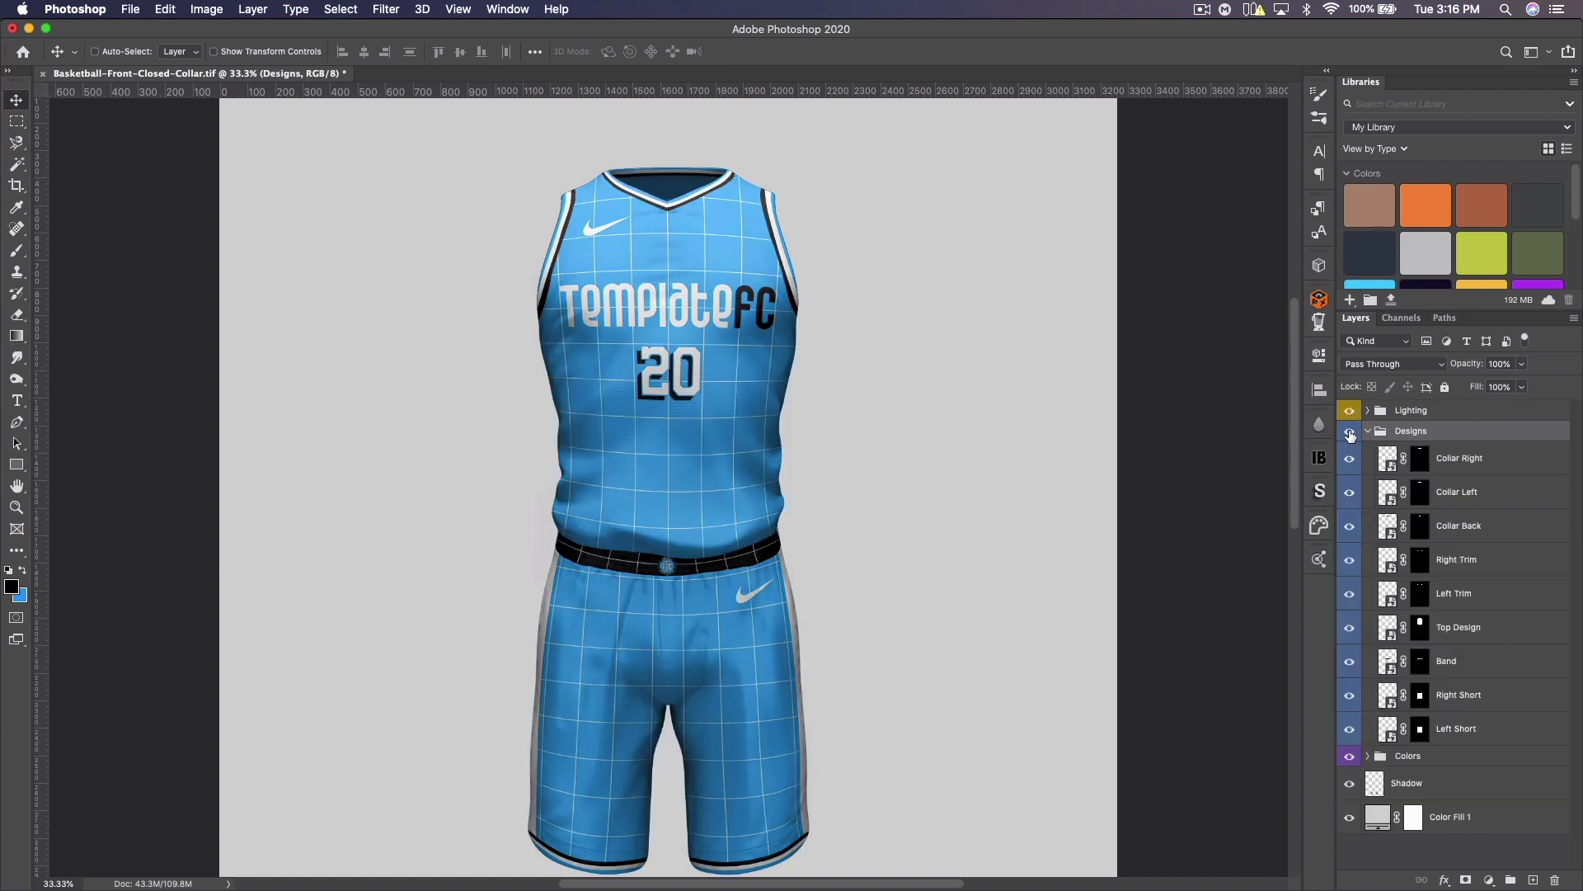
{"action": "left_click", "coordinate": [1350, 432]}
{"action": "left_click", "coordinate": [1350, 432]}
{"action": "left_click", "coordinate": [1350, 757]}
{"action": "left_click", "coordinate": [1349, 757]}
Step: Close the Libraries panel, check the Top Design graphics, and open the Top Design smart object
{"action": "left_click", "coordinate": [1571, 82]}
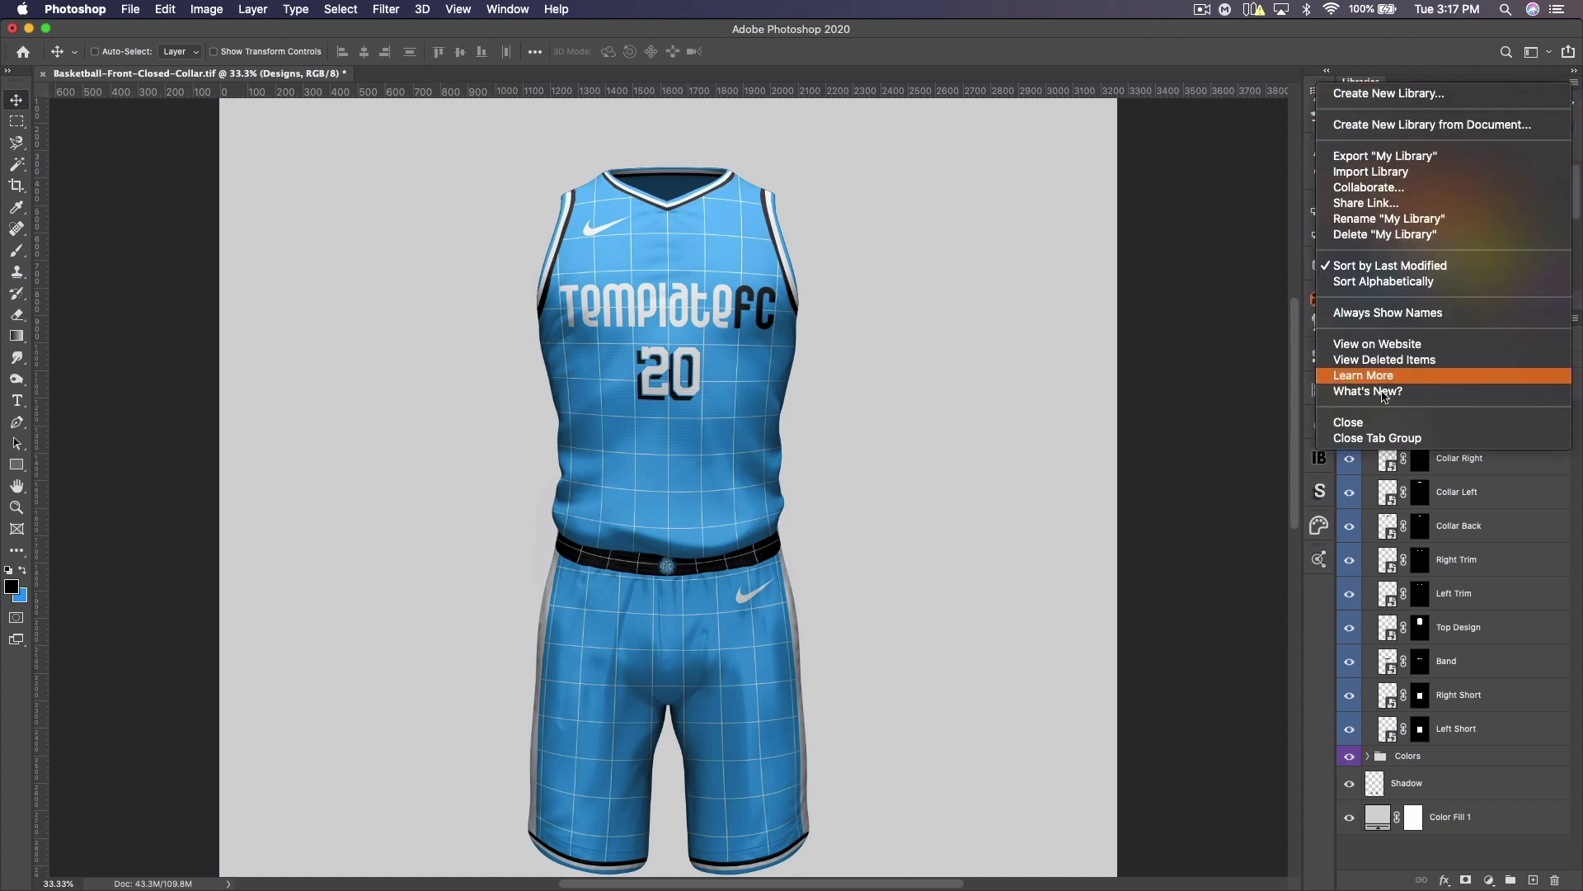
{"action": "left_click", "coordinate": [1385, 422]}
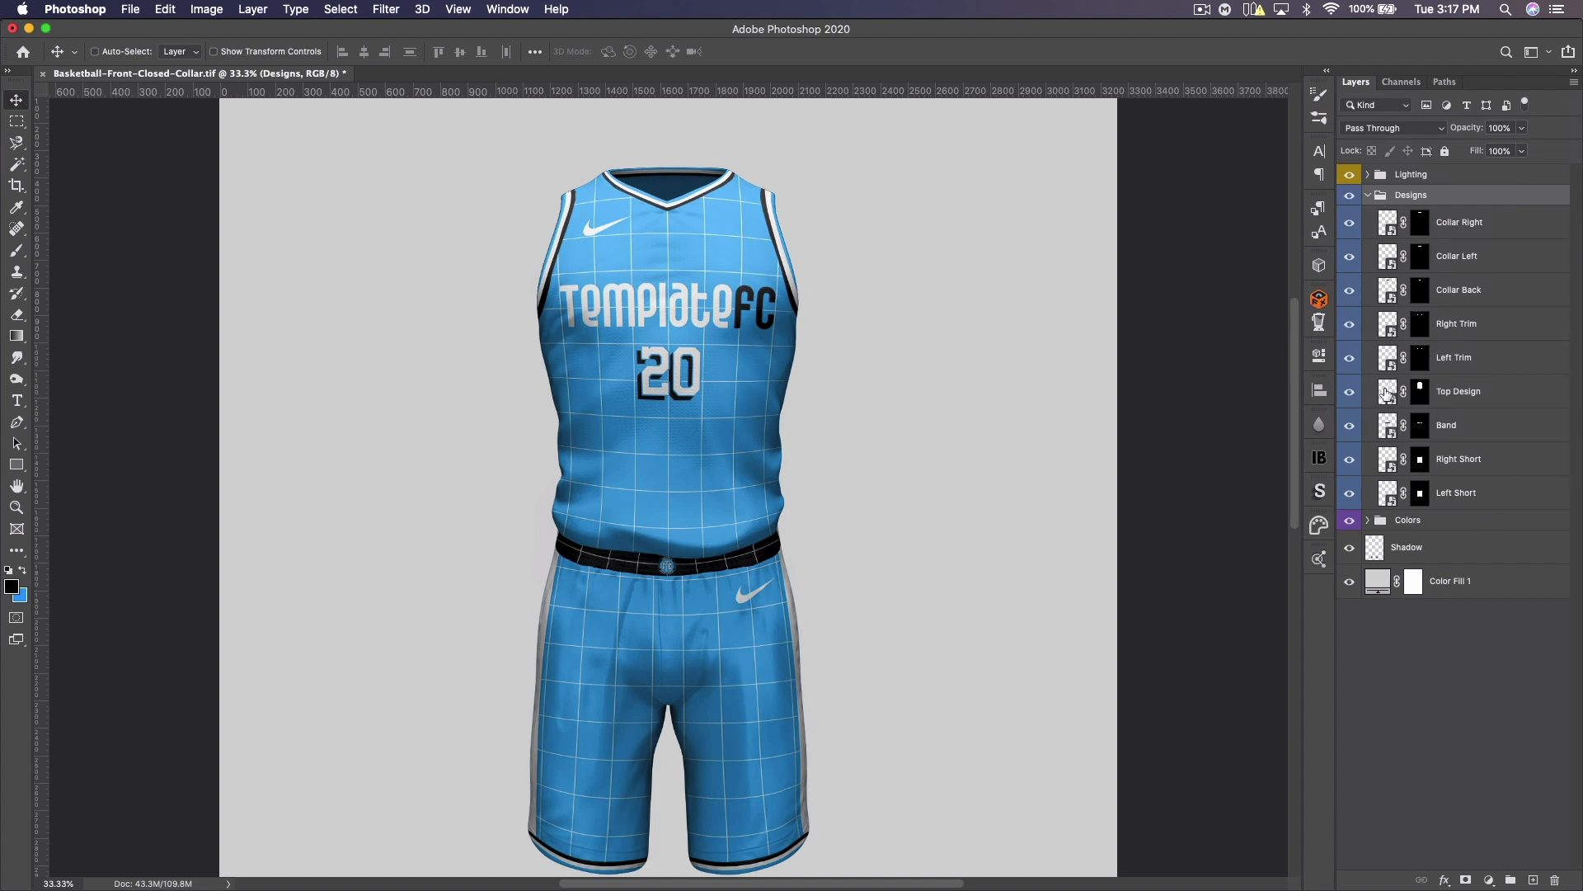
{"action": "left_click", "coordinate": [1349, 391]}
{"action": "left_click", "coordinate": [1349, 391]}
{"action": "double_click", "coordinate": [1392, 399]}
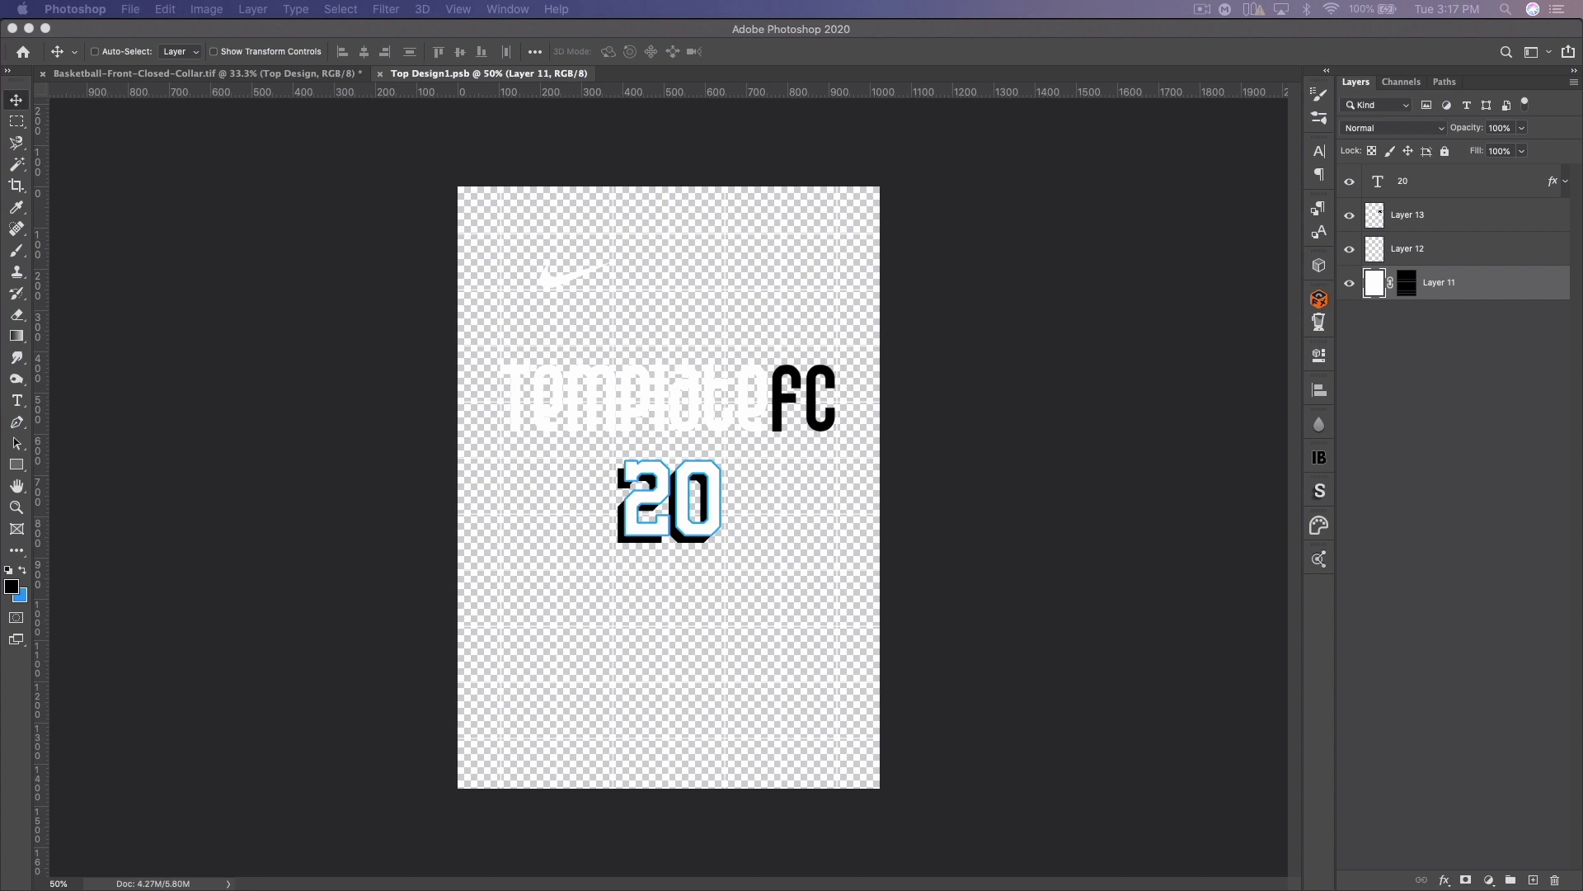
Step: Paste the red HEAT logo and position it over the TemplateFC lettering above the 20
{"action": "key", "text": "super+v"}
{"action": "left_click_drag", "start_coordinate": [654, 415], "coordinate": [697, 417]}
{"action": "key", "text": "super+semicolon"}
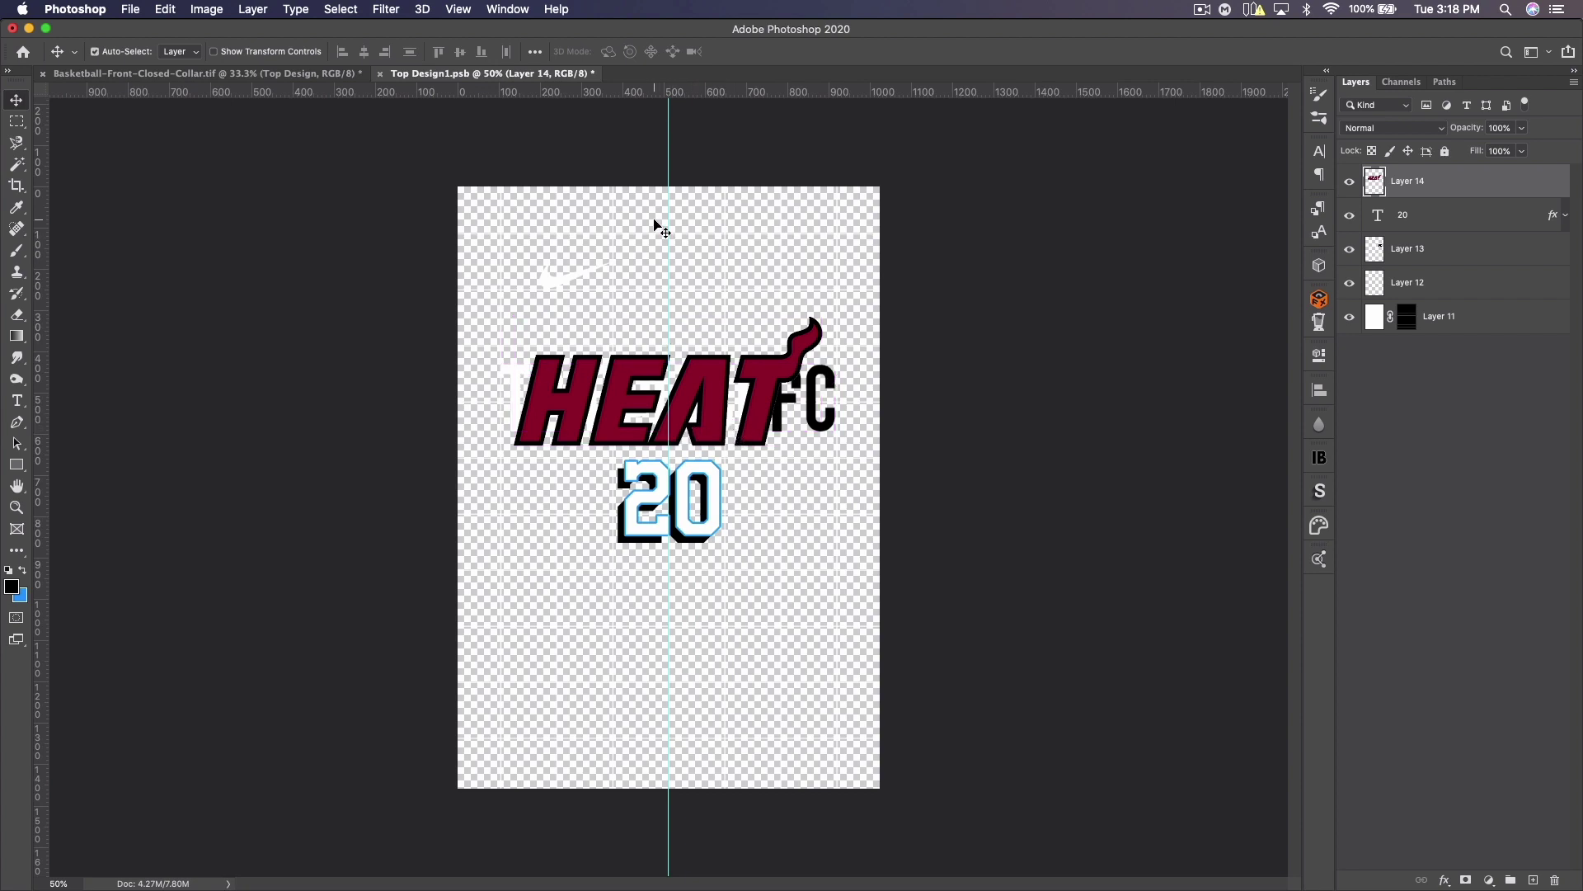
{"action": "key", "text": "super+equal"}
{"action": "key", "text": "super+t"}
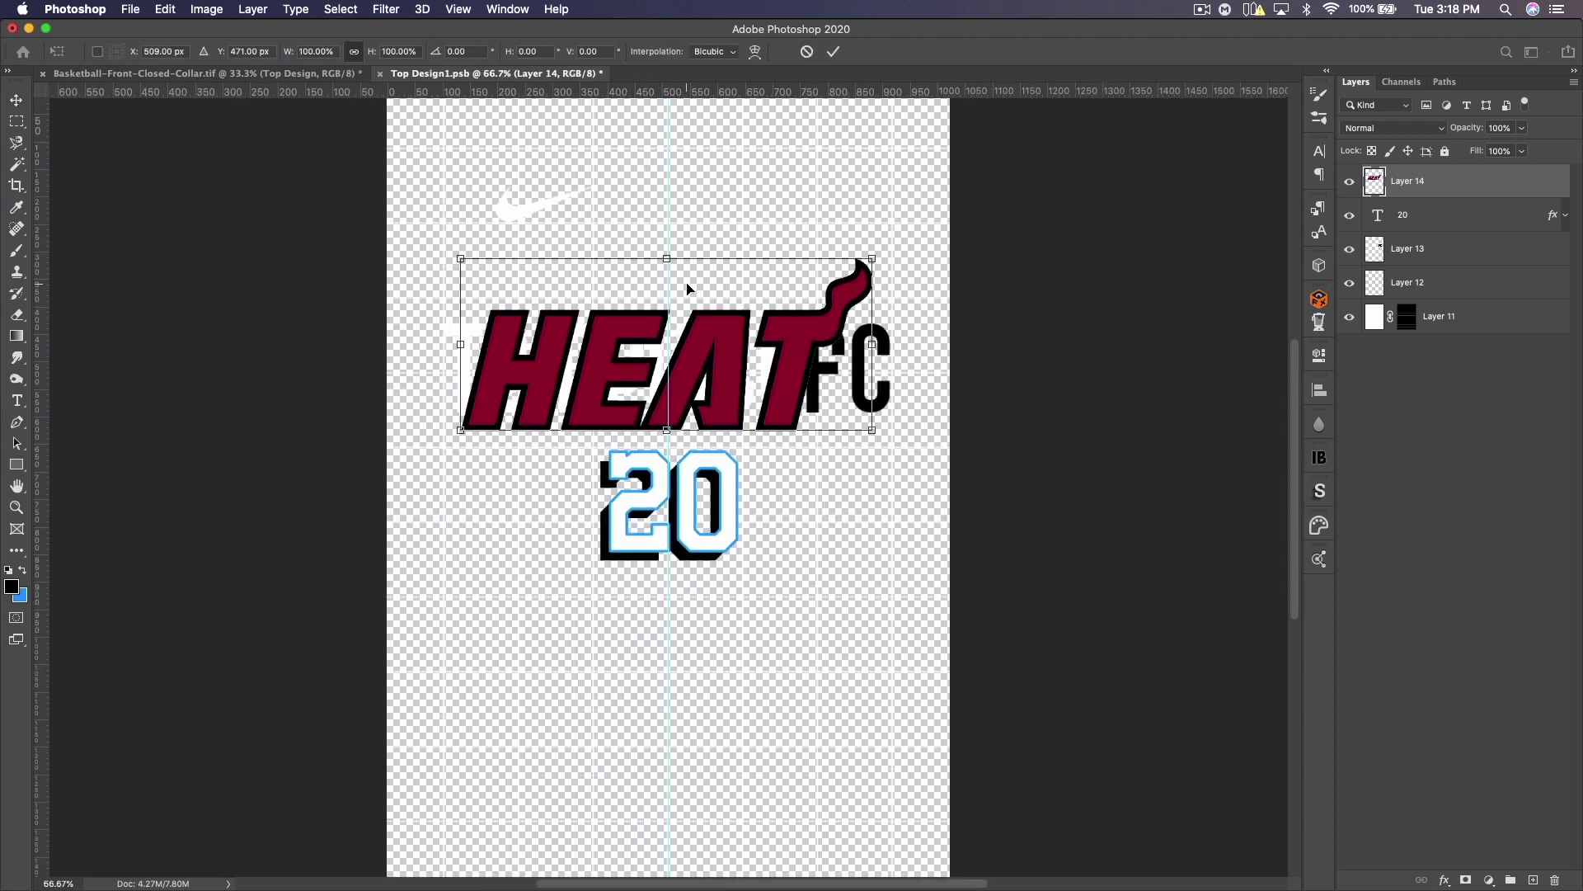
{"action": "left_click_drag", "start_coordinate": [703, 299], "coordinate": [705, 301]}
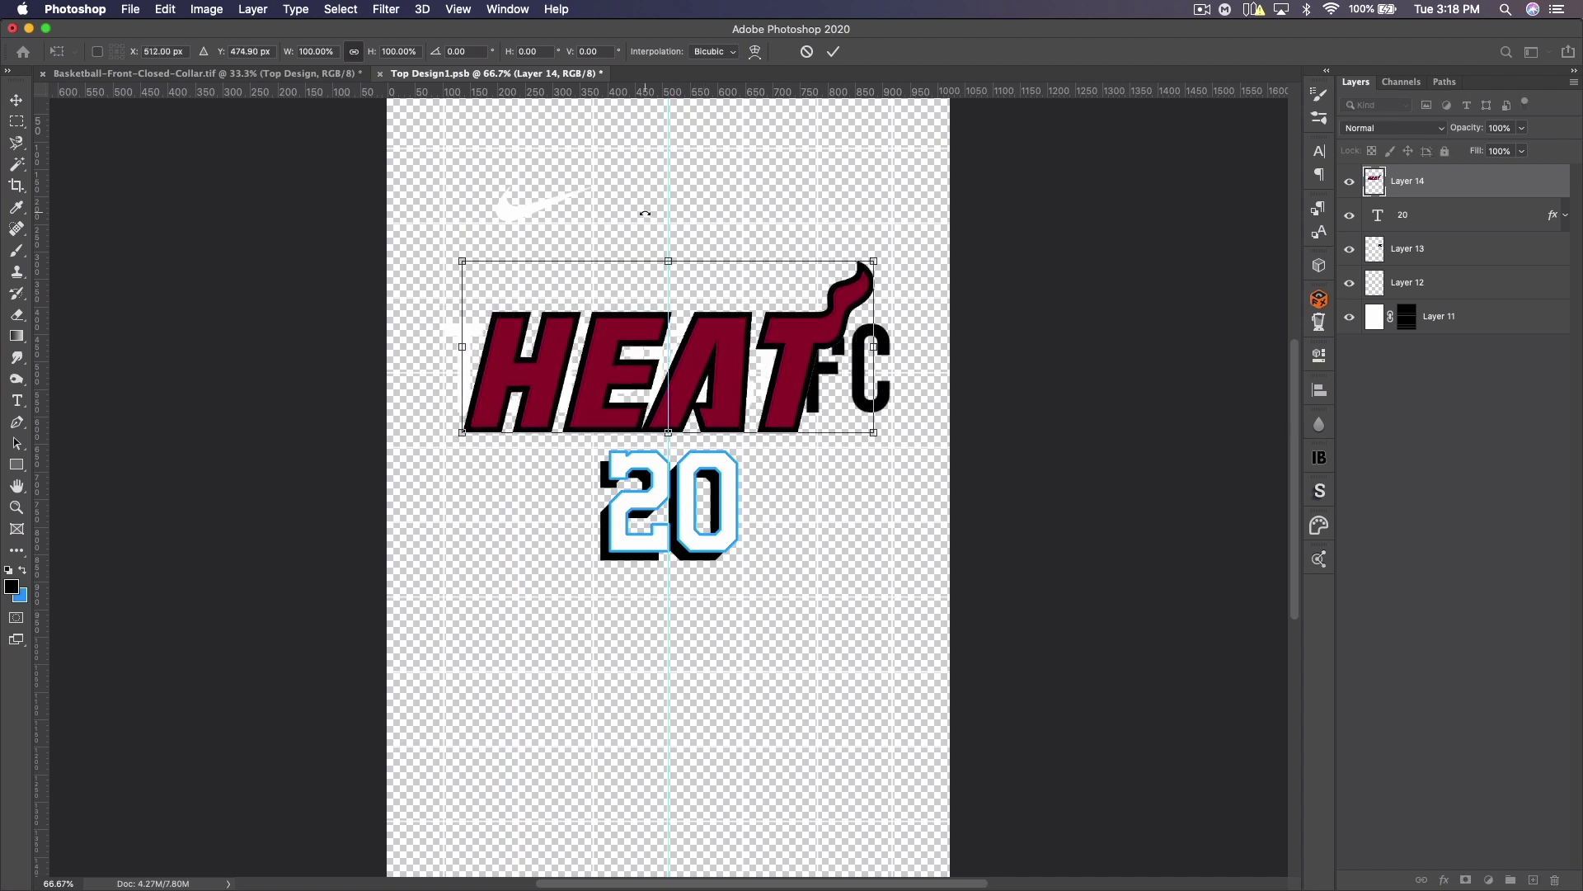
{"action": "key", "text": "Return"}
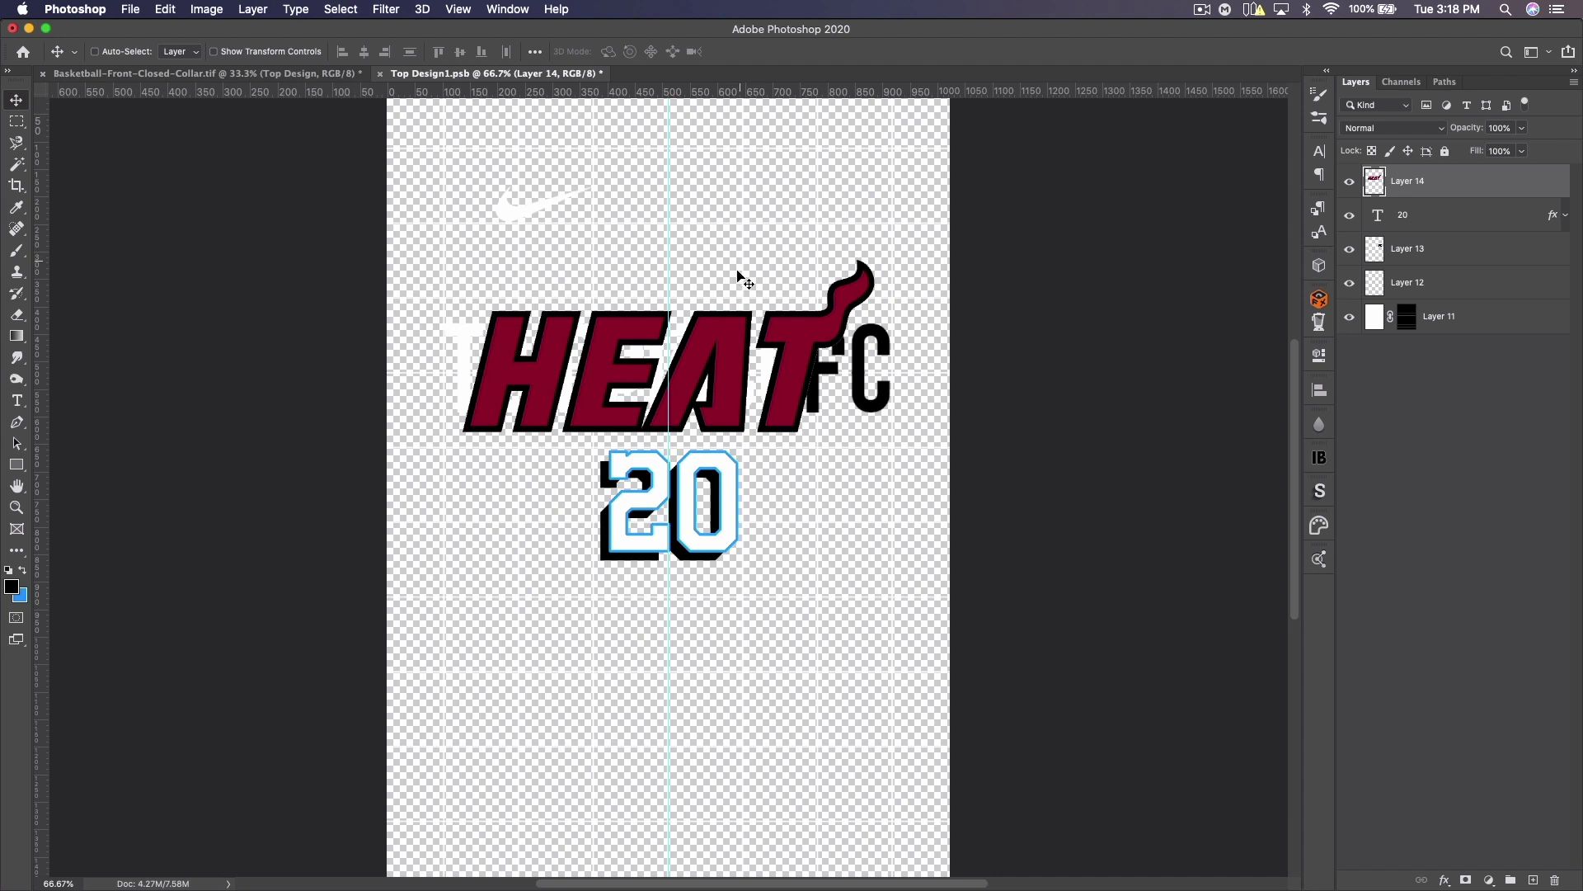
Step: Delete the FC lettering Layer 13 and the masked Layer 11
{"action": "left_click", "coordinate": [1349, 252]}
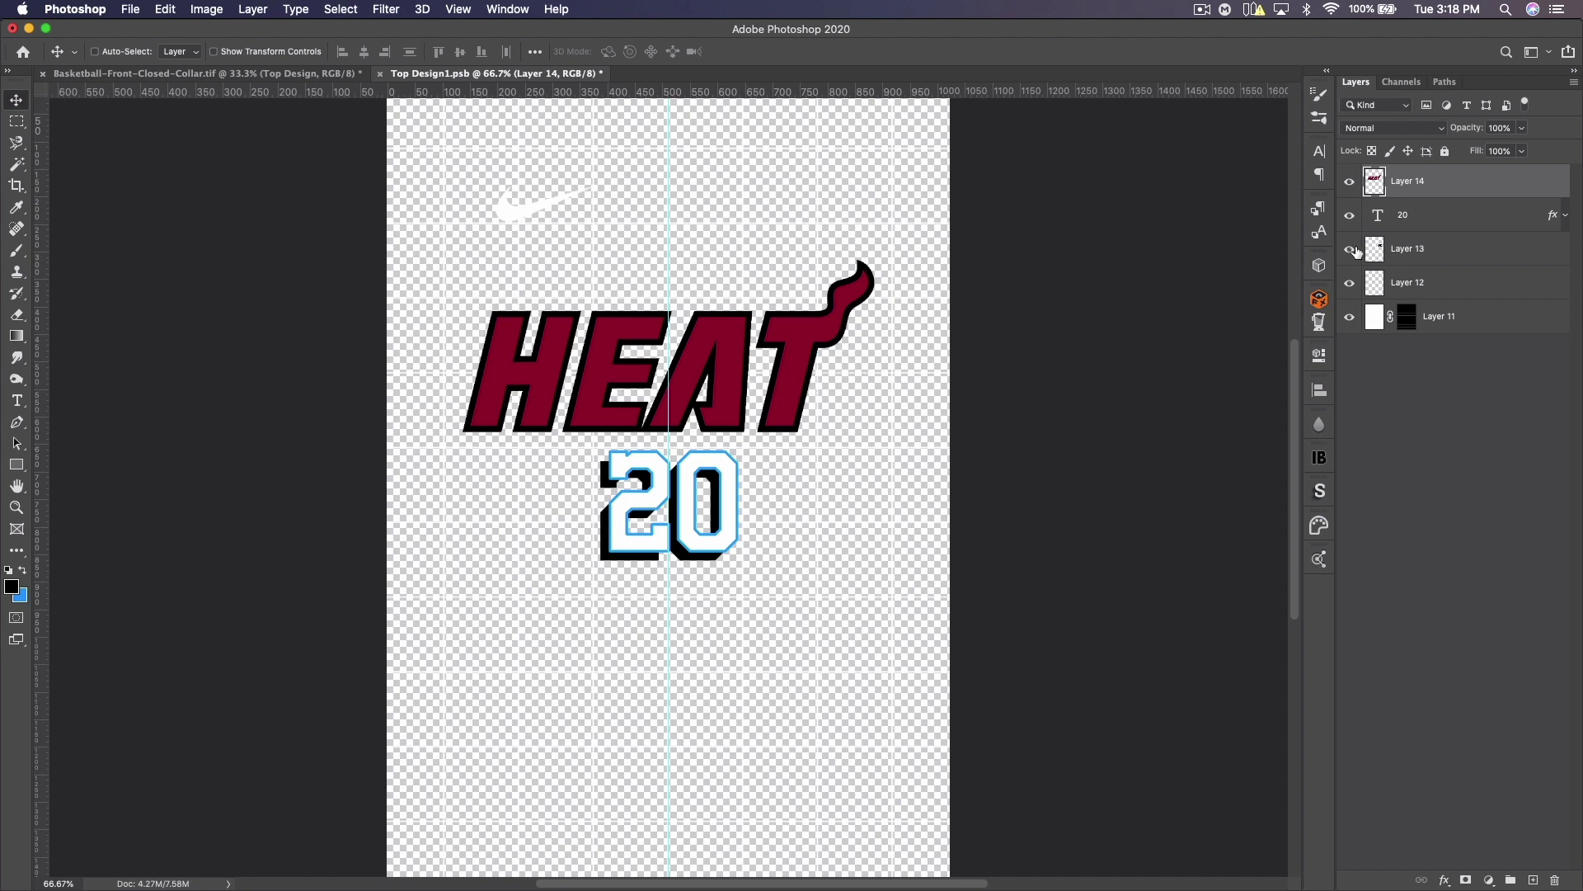
{"action": "left_click", "coordinate": [1349, 252]}
{"action": "left_click", "coordinate": [1456, 248]}
{"action": "key", "text": "Delete"}
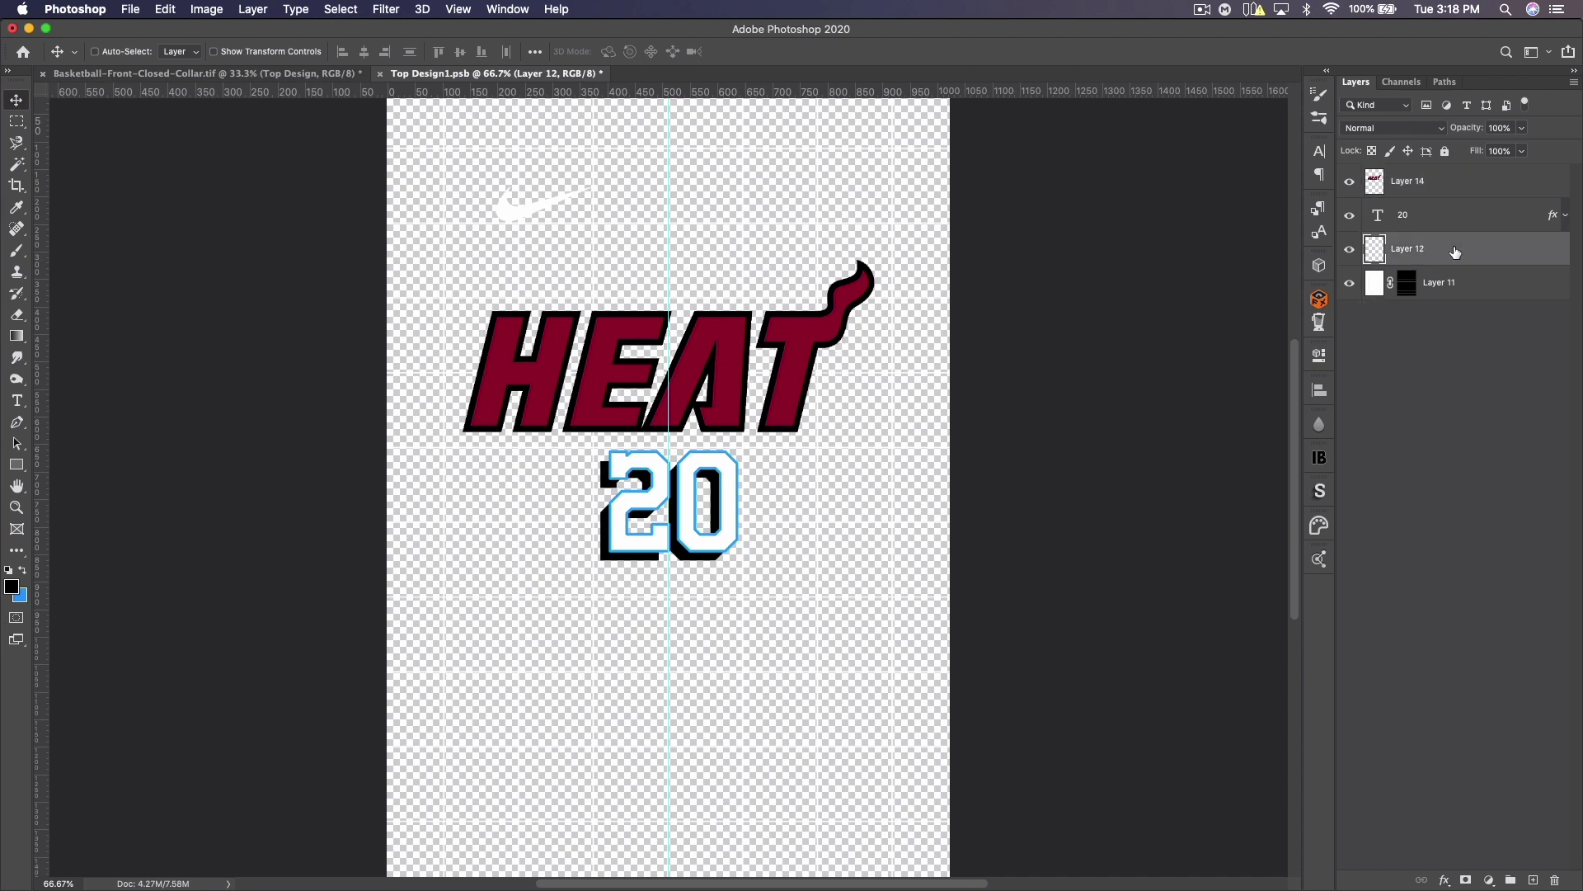
{"action": "left_click", "coordinate": [1456, 283]}
{"action": "key", "text": "Delete"}
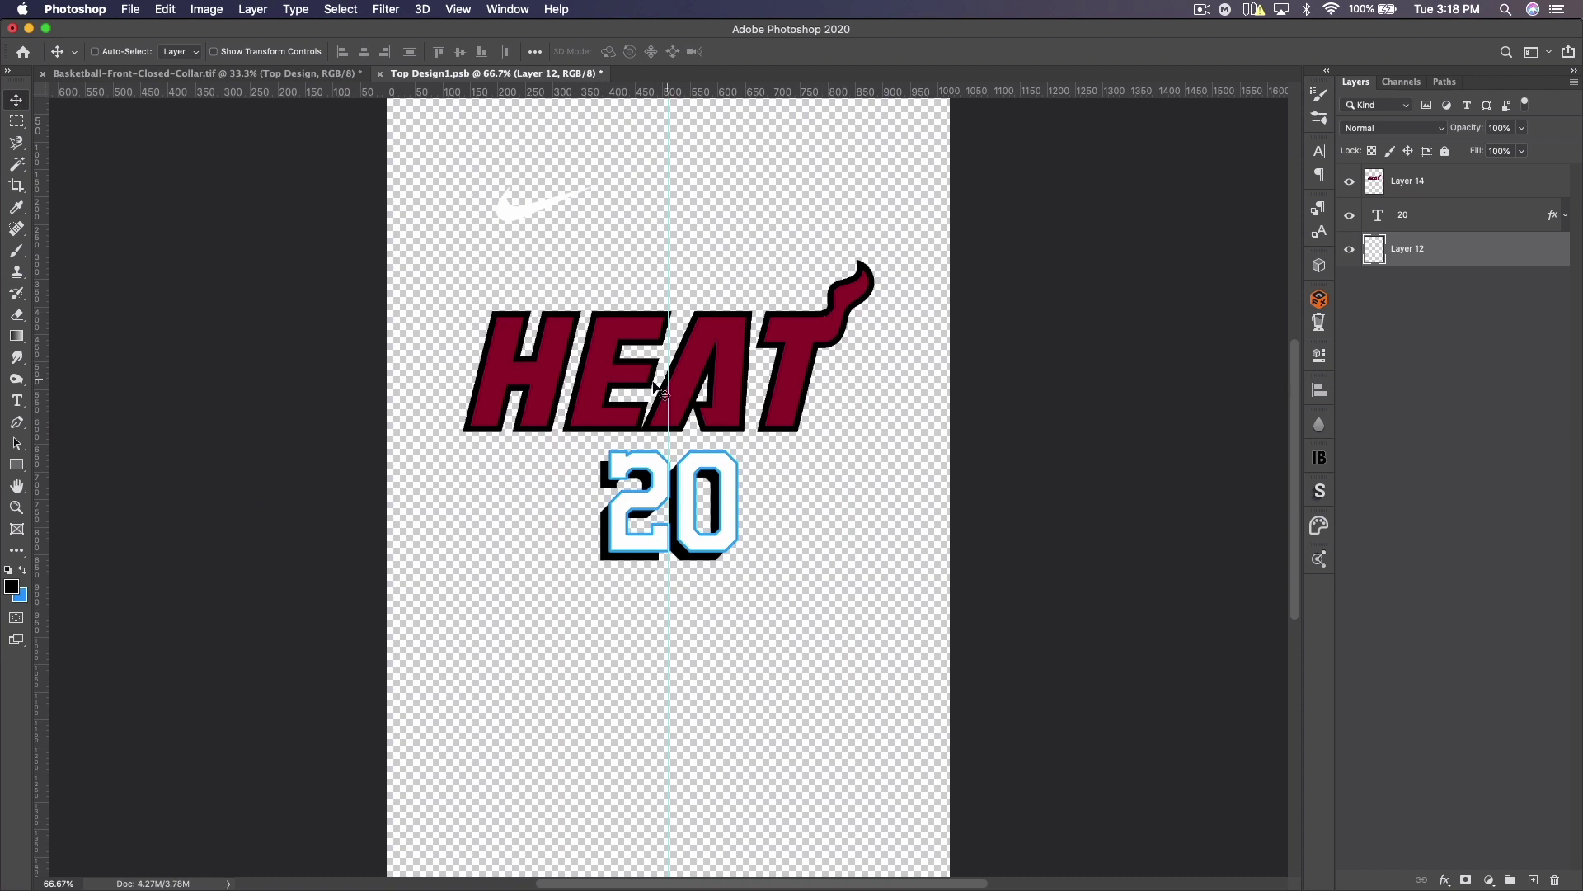
Step: Set the foreground colour to the sampled HEAT red and the background to black
{"action": "left_click", "coordinate": [10, 585]}
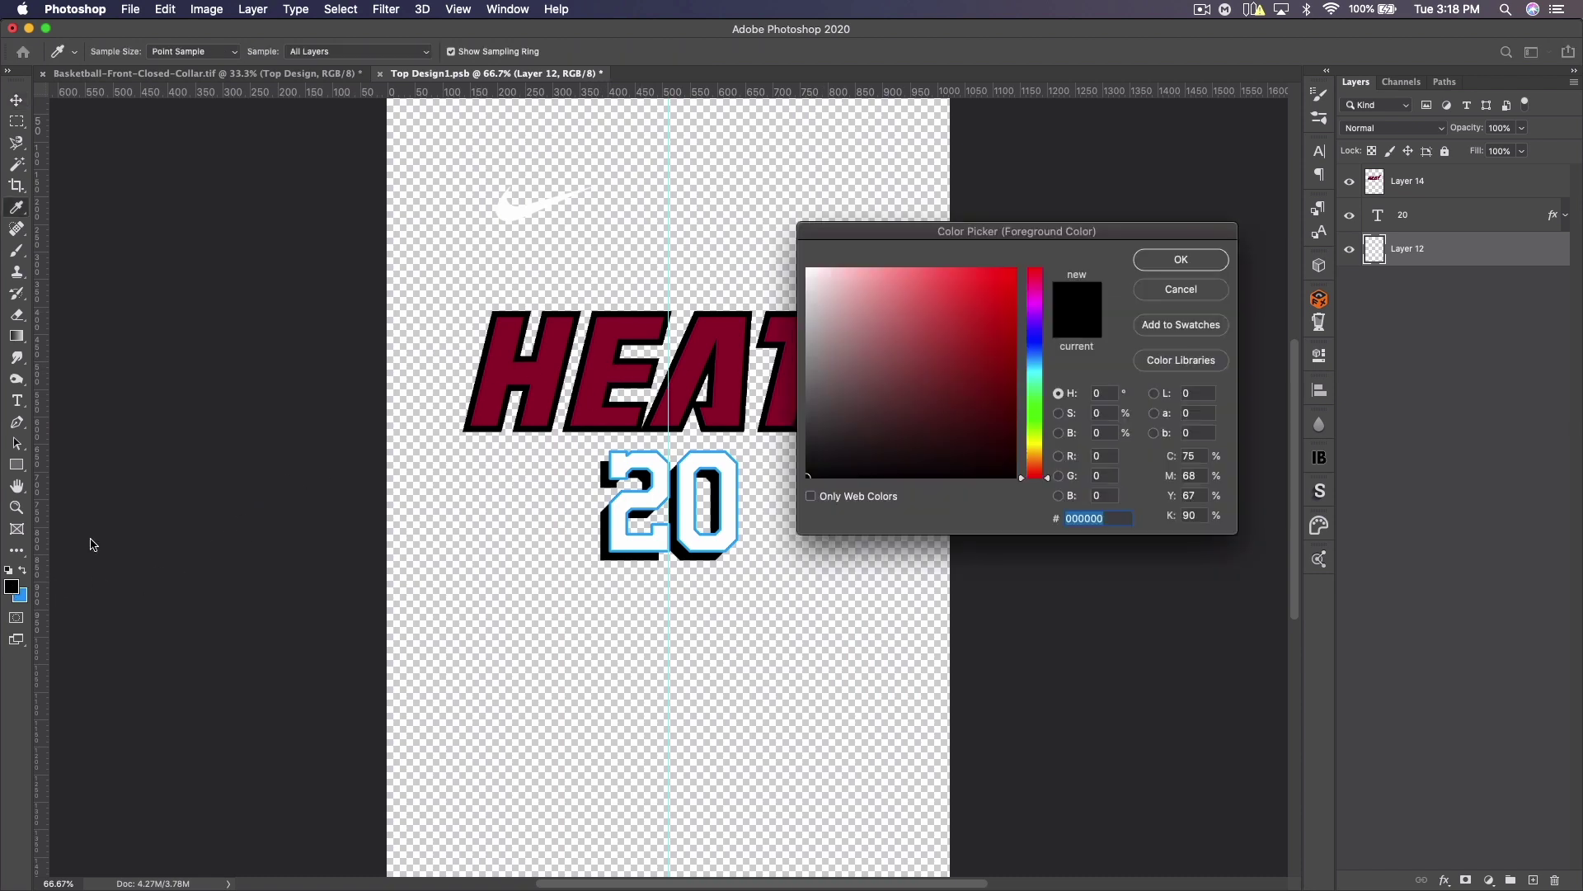
{"action": "left_click", "coordinate": [729, 316]}
{"action": "left_click", "coordinate": [1174, 266]}
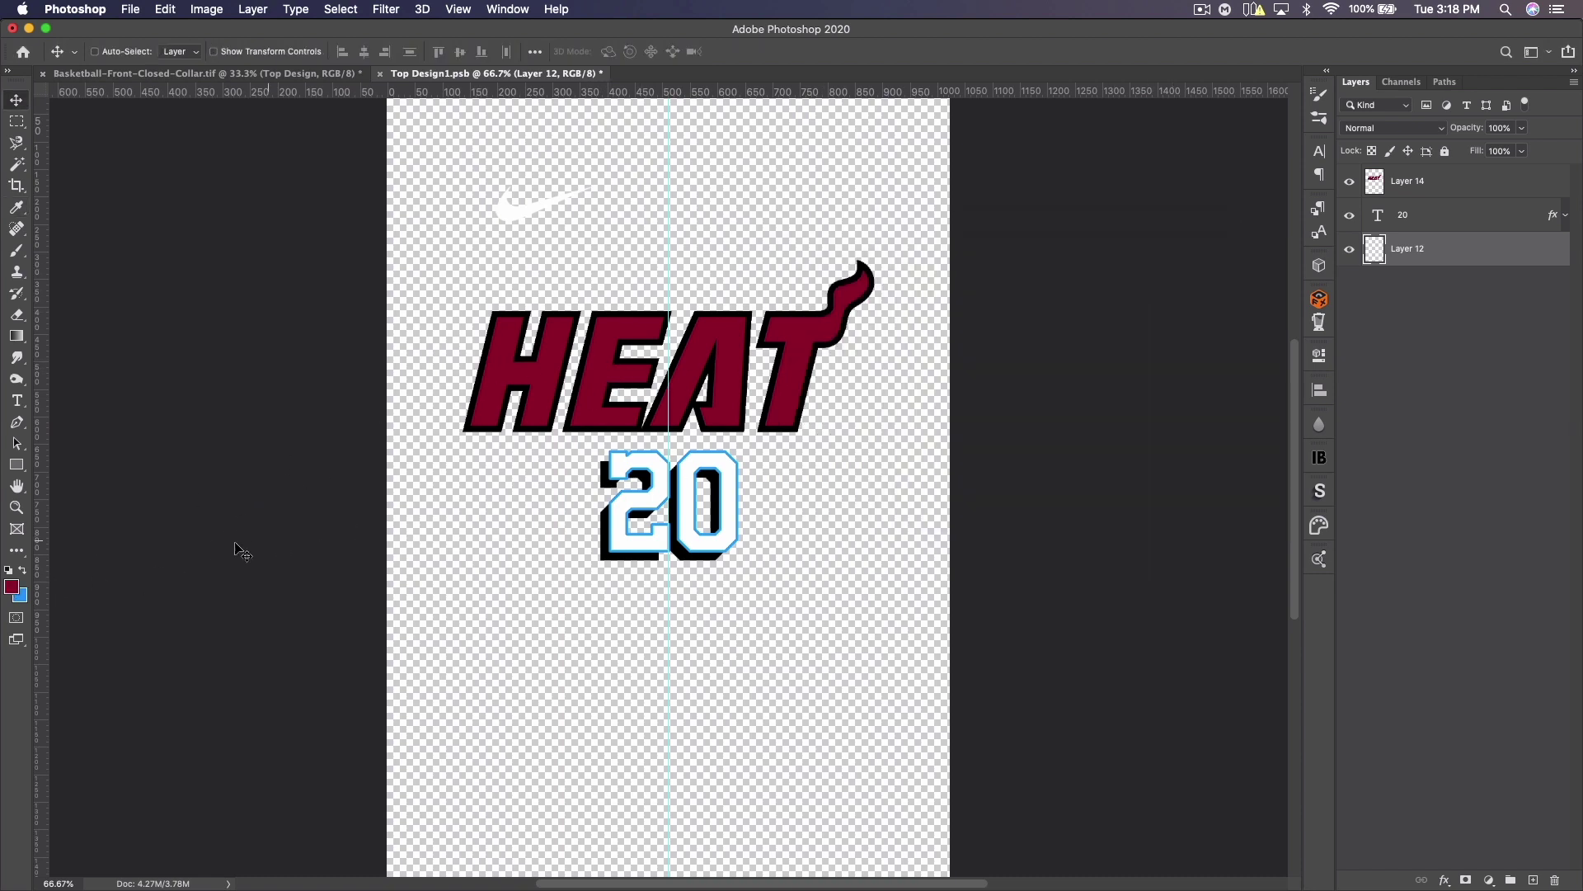
{"action": "left_click", "coordinate": [20, 594]}
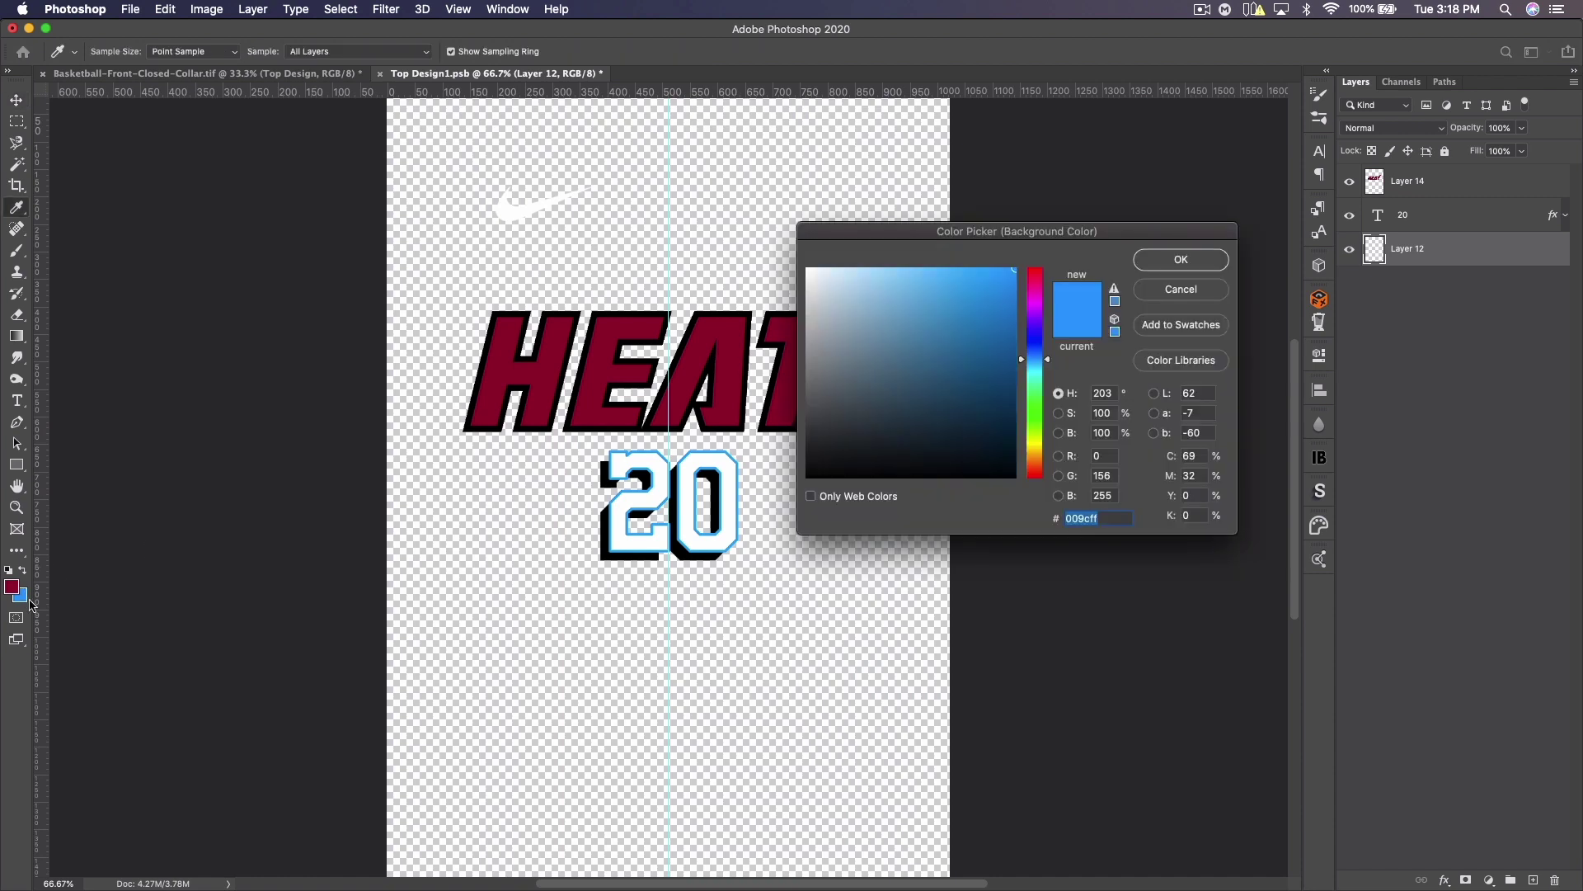
{"action": "left_click_drag", "start_coordinate": [827, 450], "coordinate": [757, 538]}
{"action": "left_click", "coordinate": [1175, 262]}
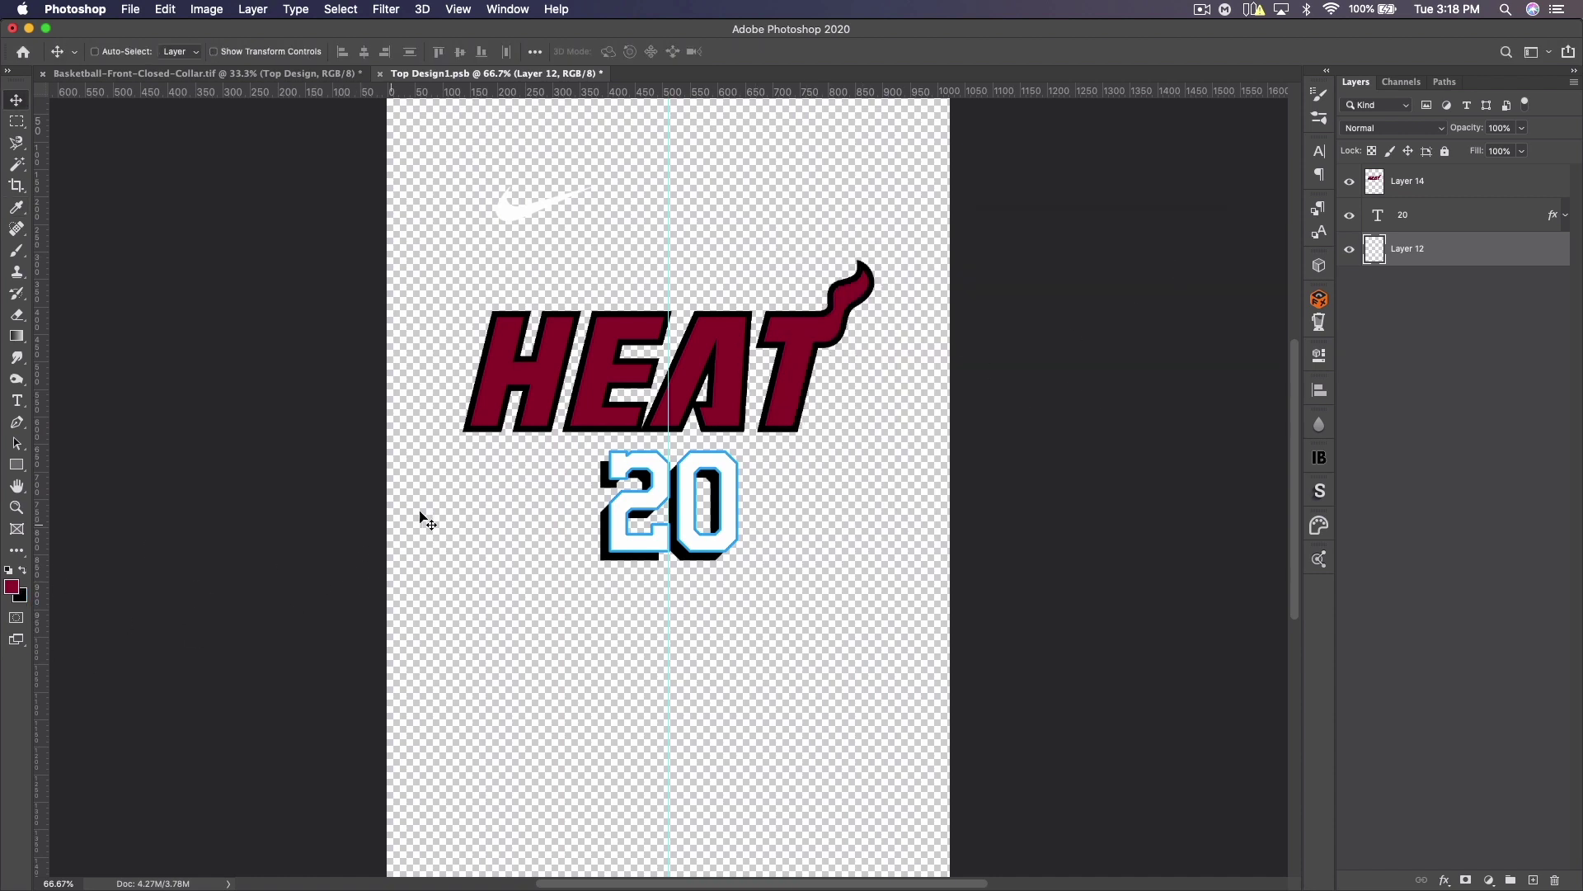
Step: Hide the 20 number layer, rename Layer 12 to 'nike', and save the logo file
{"action": "left_click", "coordinate": [1349, 217]}
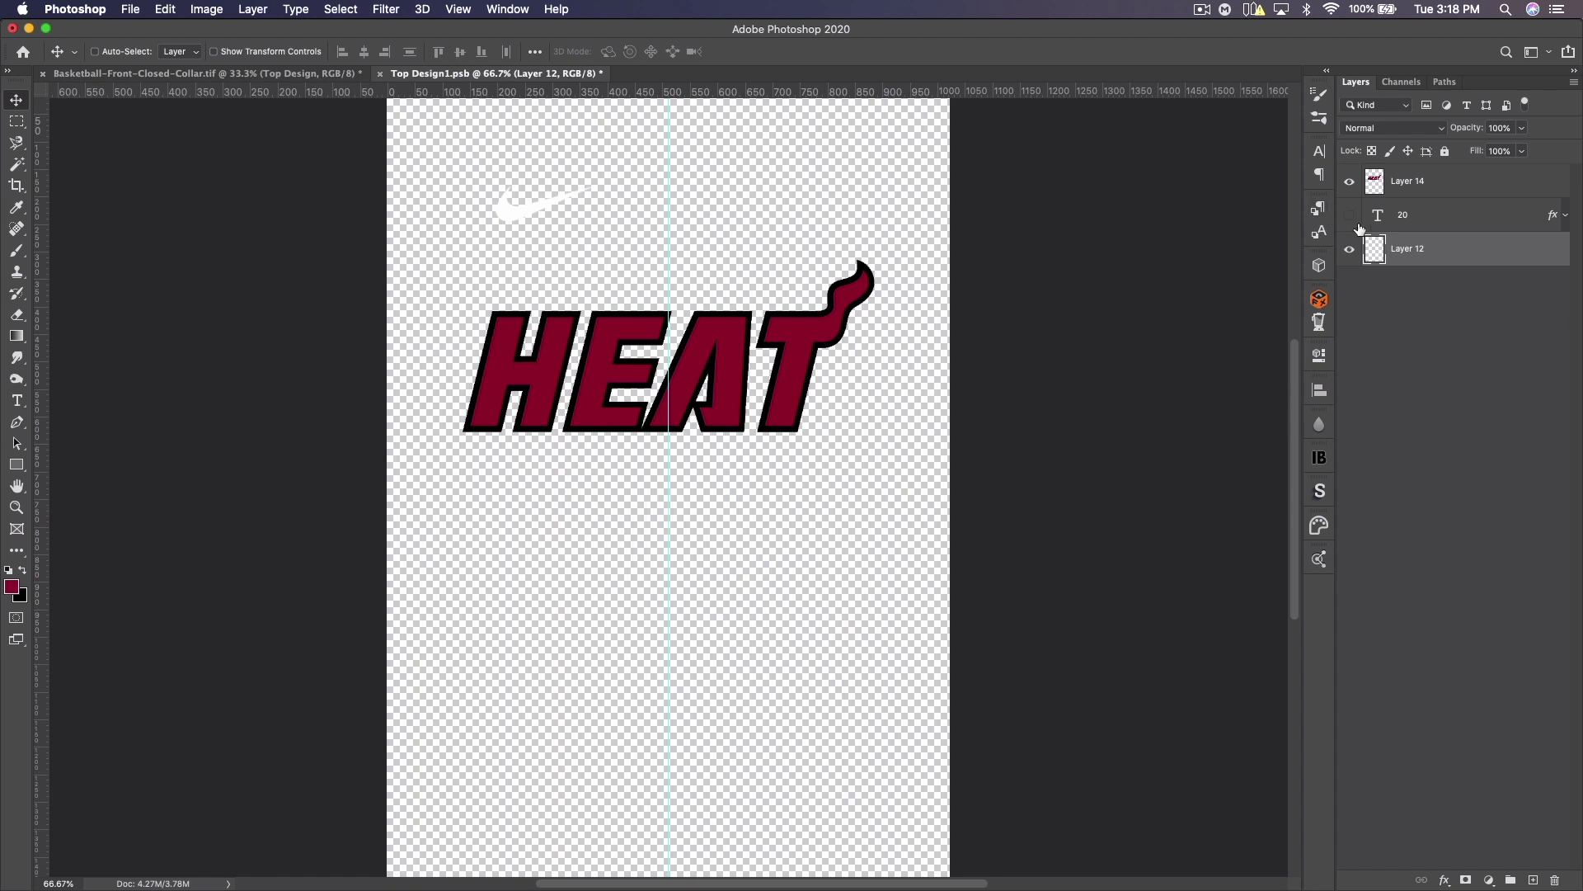
{"action": "double_click", "coordinate": [1407, 250]}
{"action": "type", "text": "nike"}
{"action": "key", "text": "Return"}
{"action": "key", "text": "super+s"}
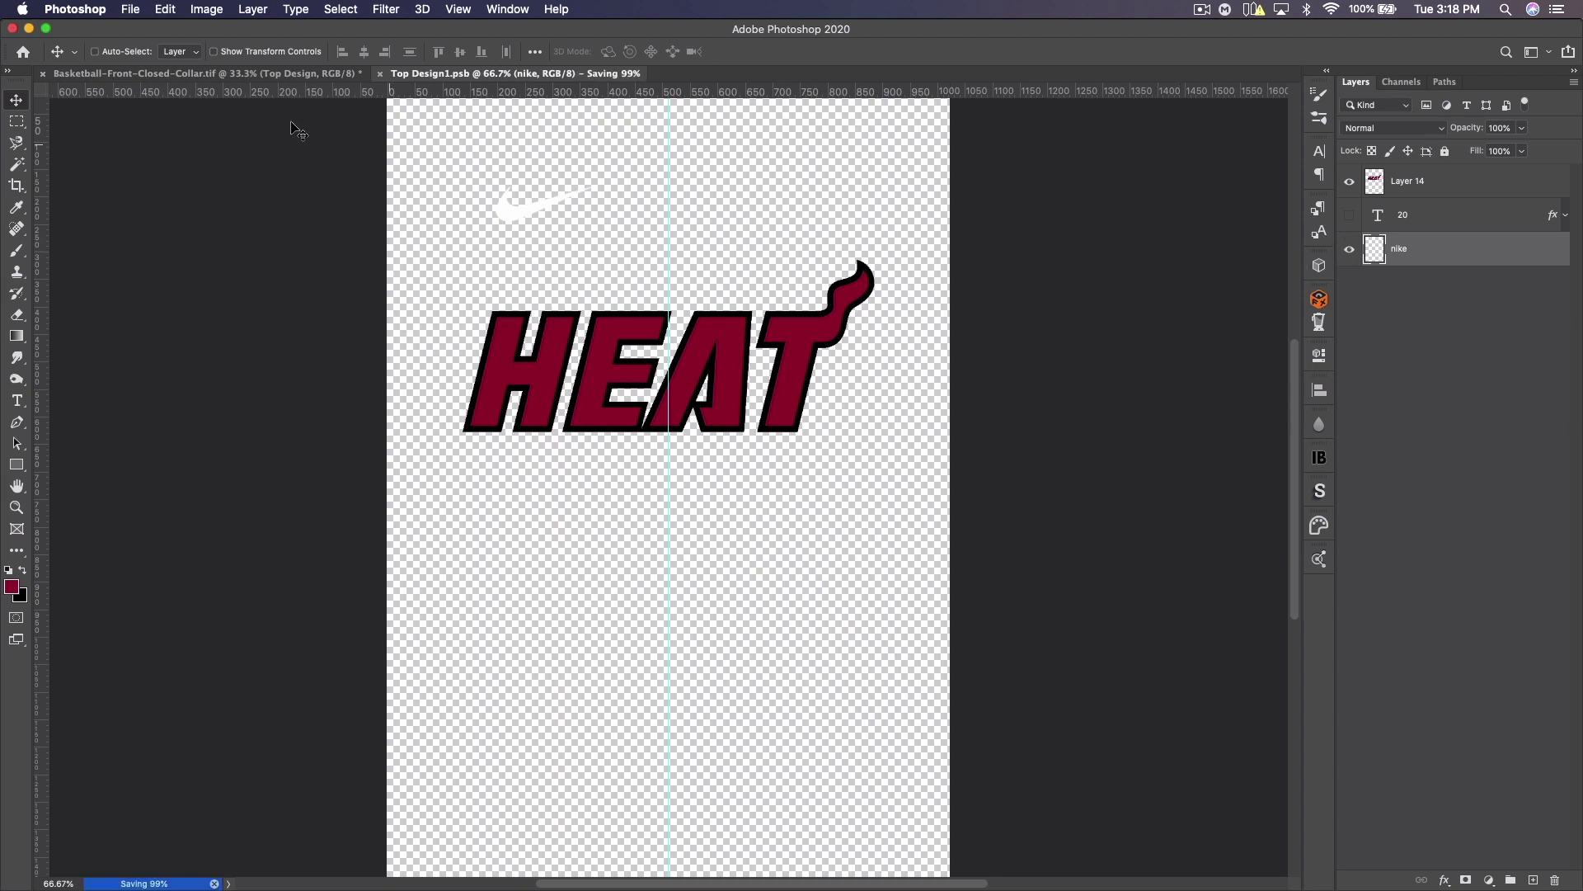
{"action": "left_click", "coordinate": [219, 76]}
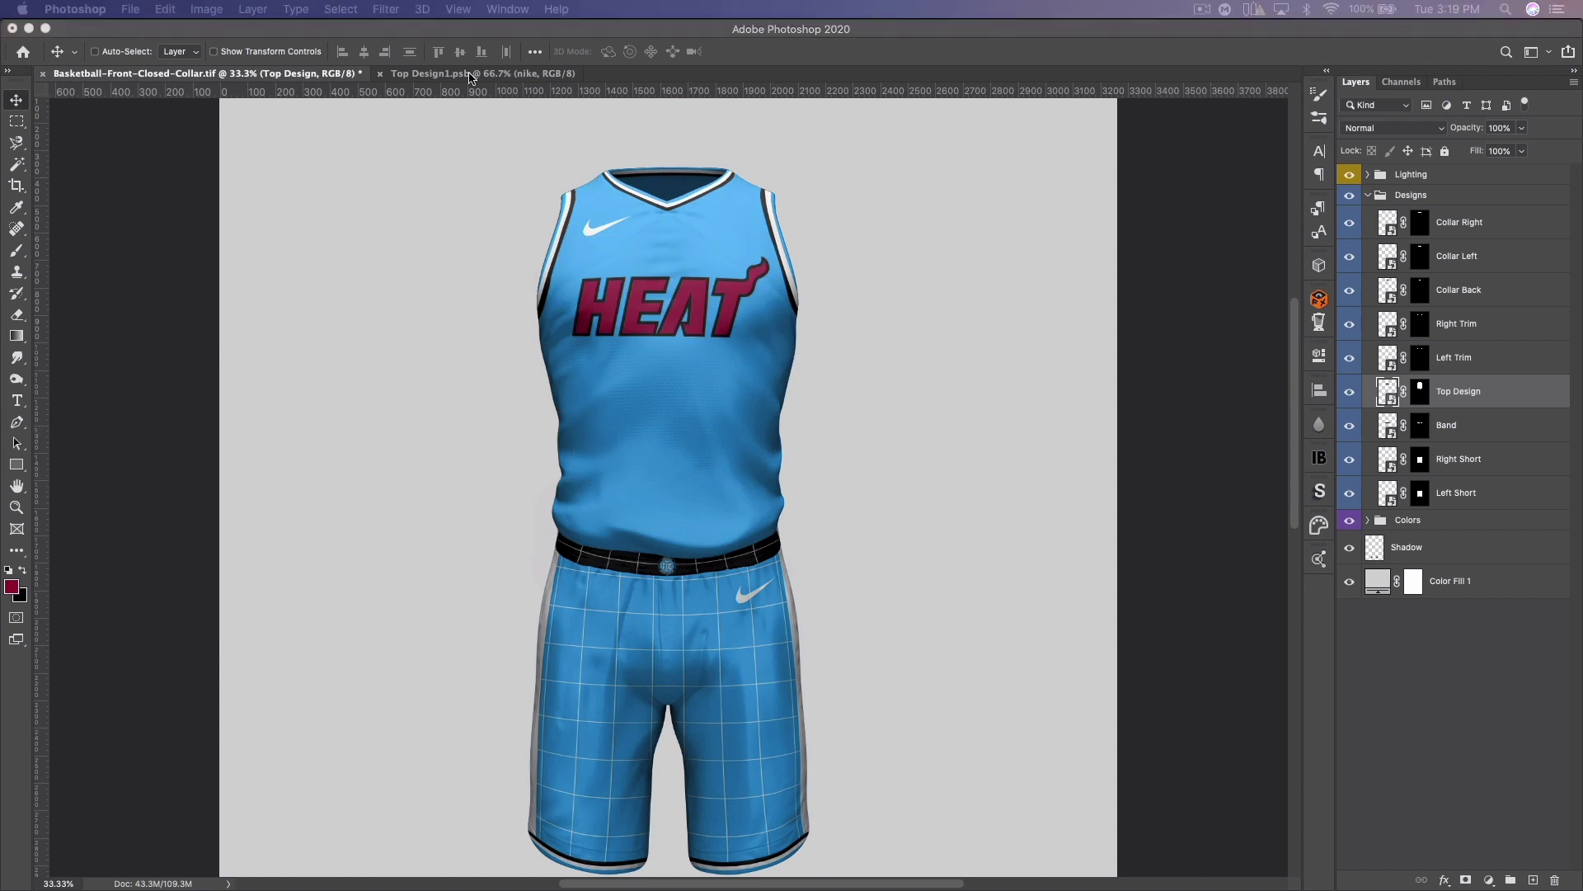
Step: Magic Wand-select the HEAT letters and the flame tail on Layer 14
{"action": "key", "text": "ctrl+Tab"}
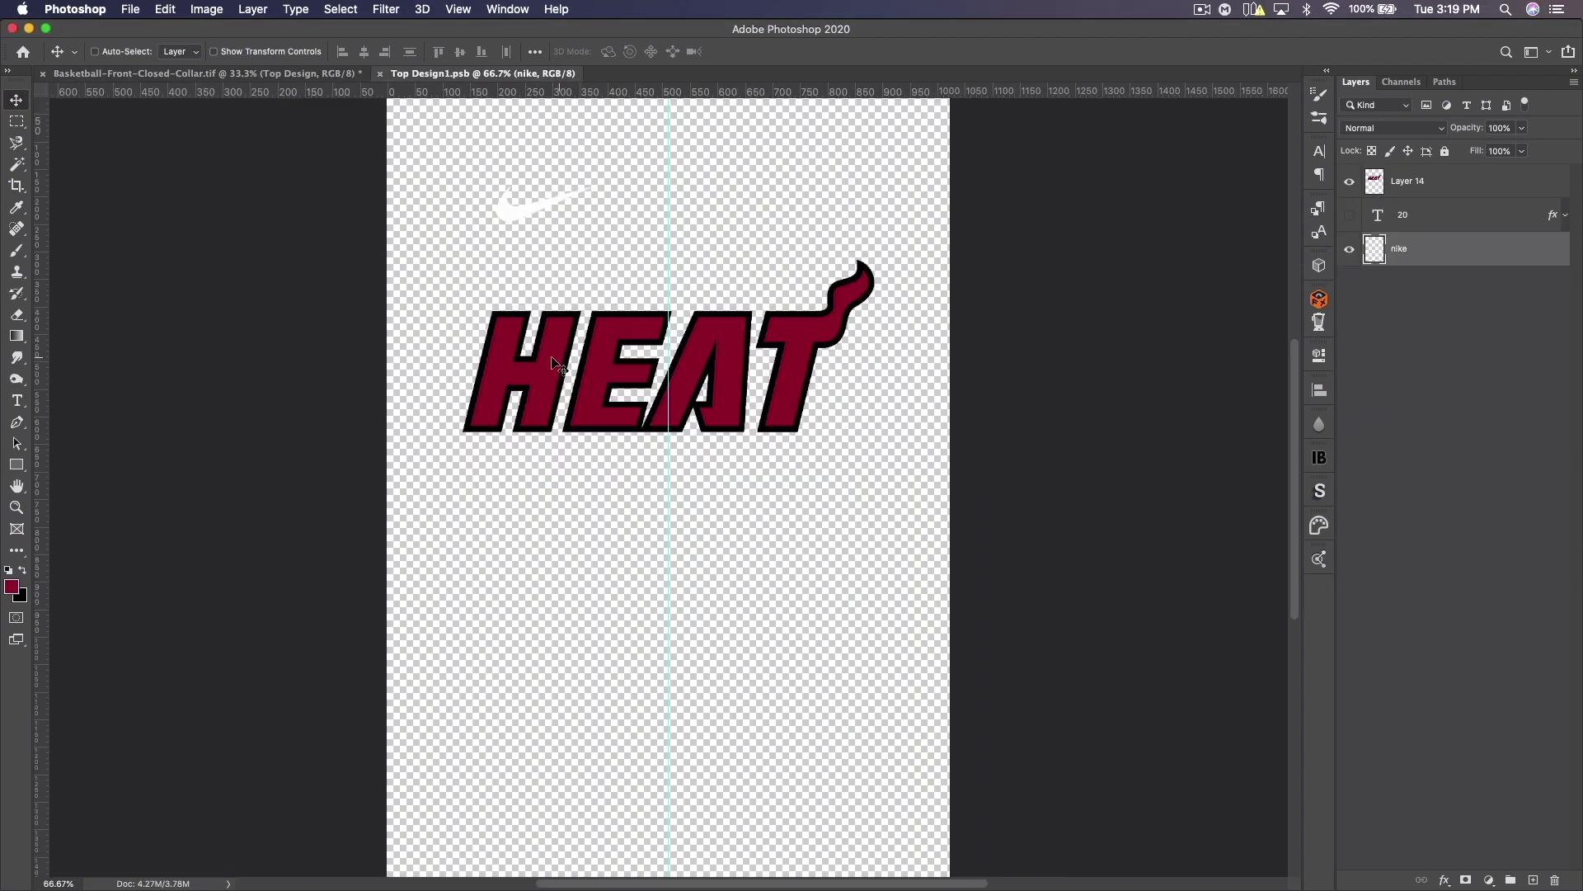
{"action": "left_click", "coordinate": [17, 163]}
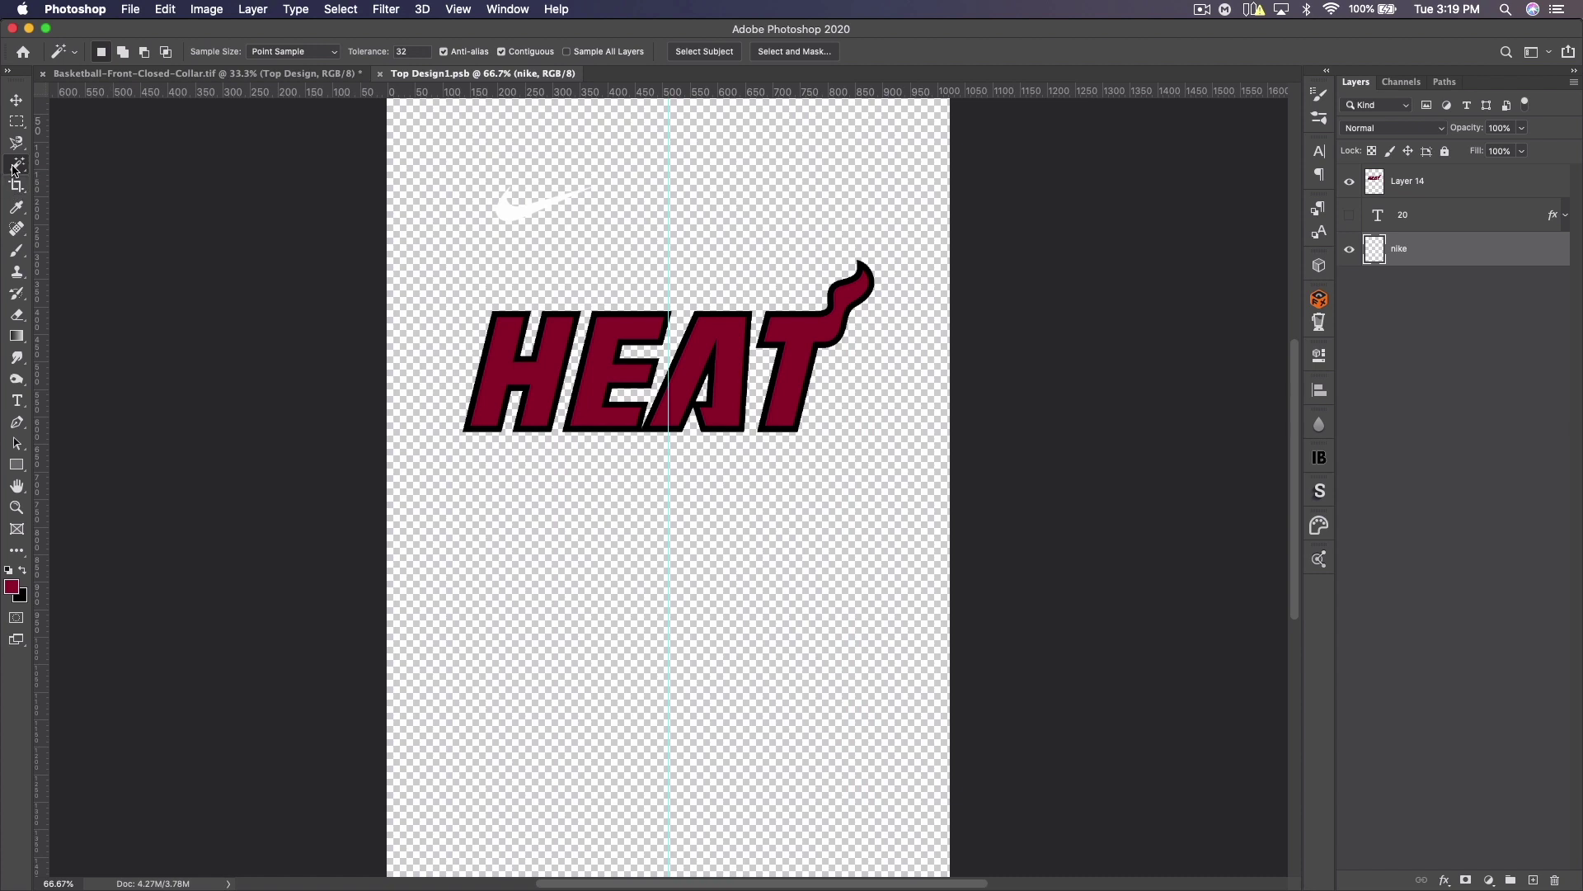
{"action": "left_click", "coordinate": [1434, 183]}
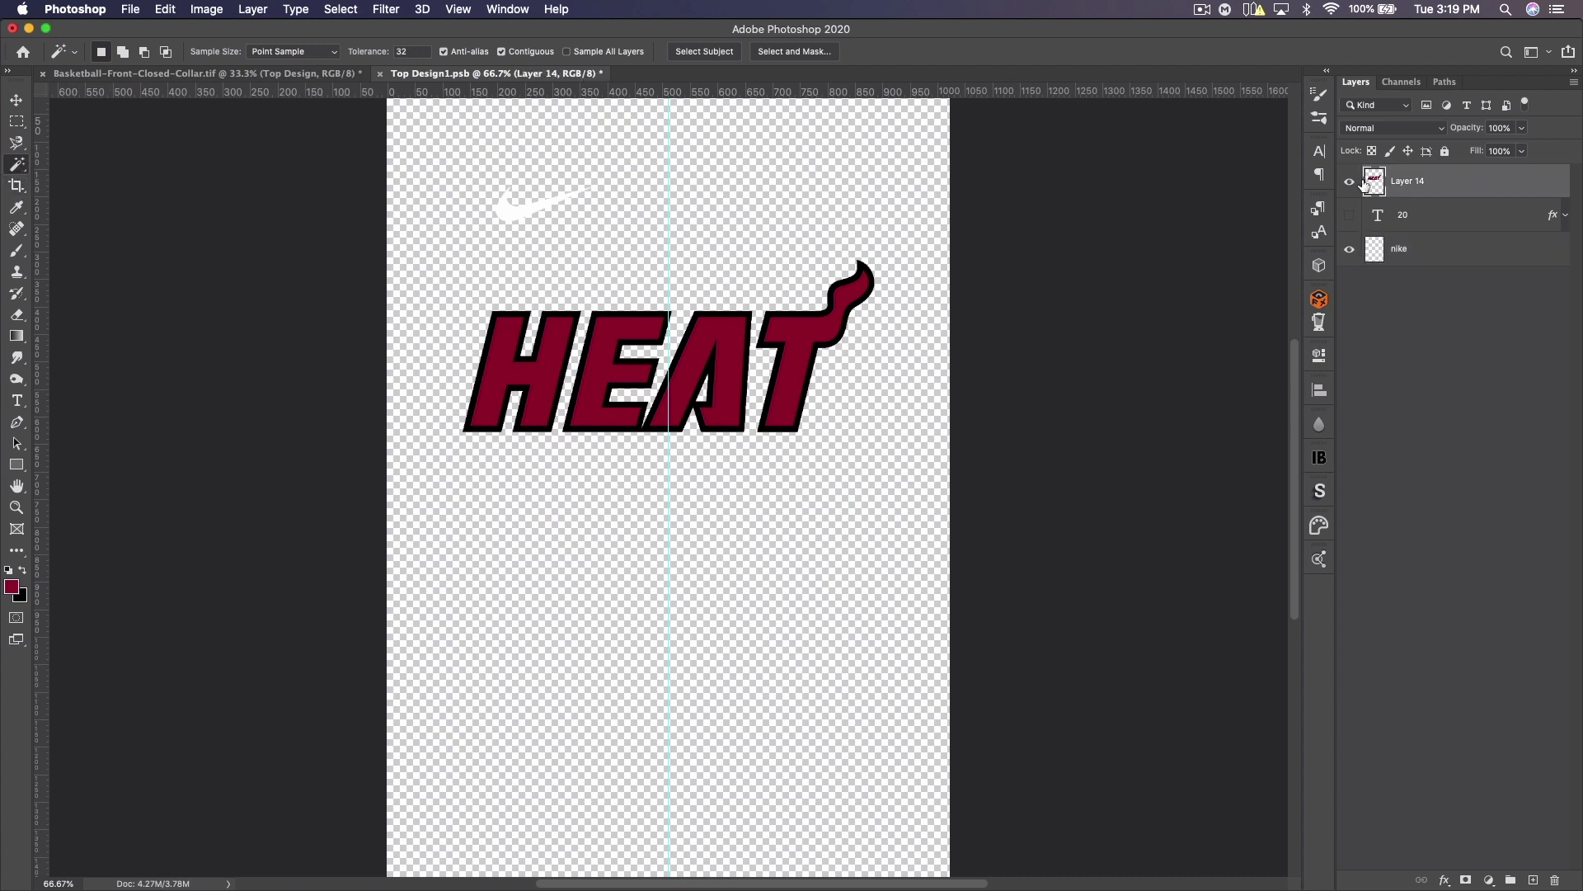
{"action": "left_click", "coordinate": [600, 381], "text": "shift"}
{"action": "left_click", "coordinate": [717, 383], "text": "shift"}
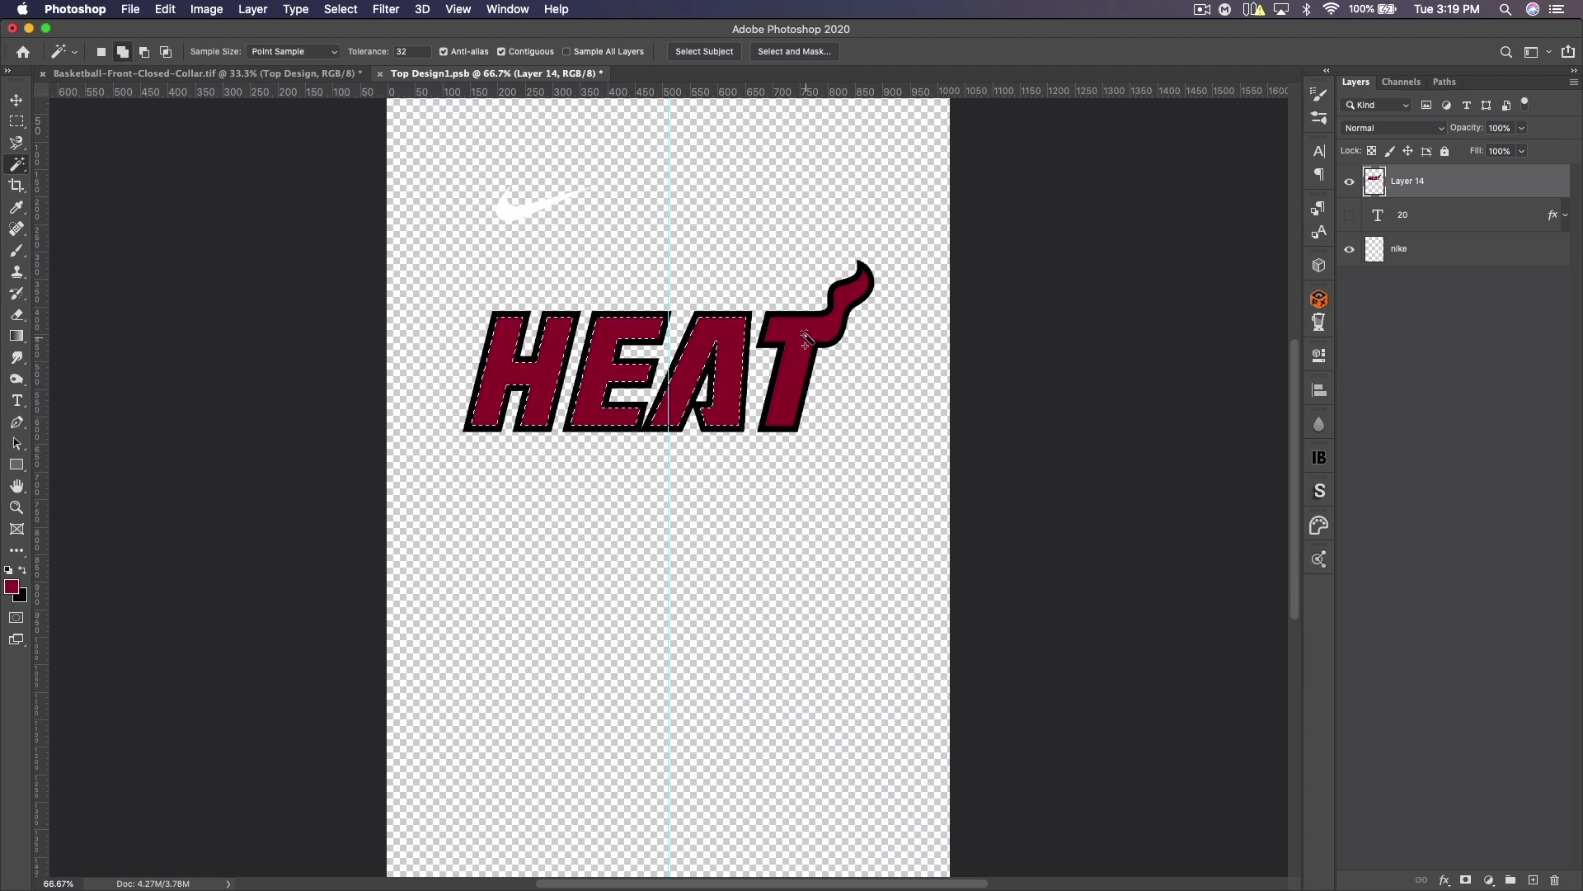
{"action": "left_click", "coordinate": [779, 350], "text": "shift"}
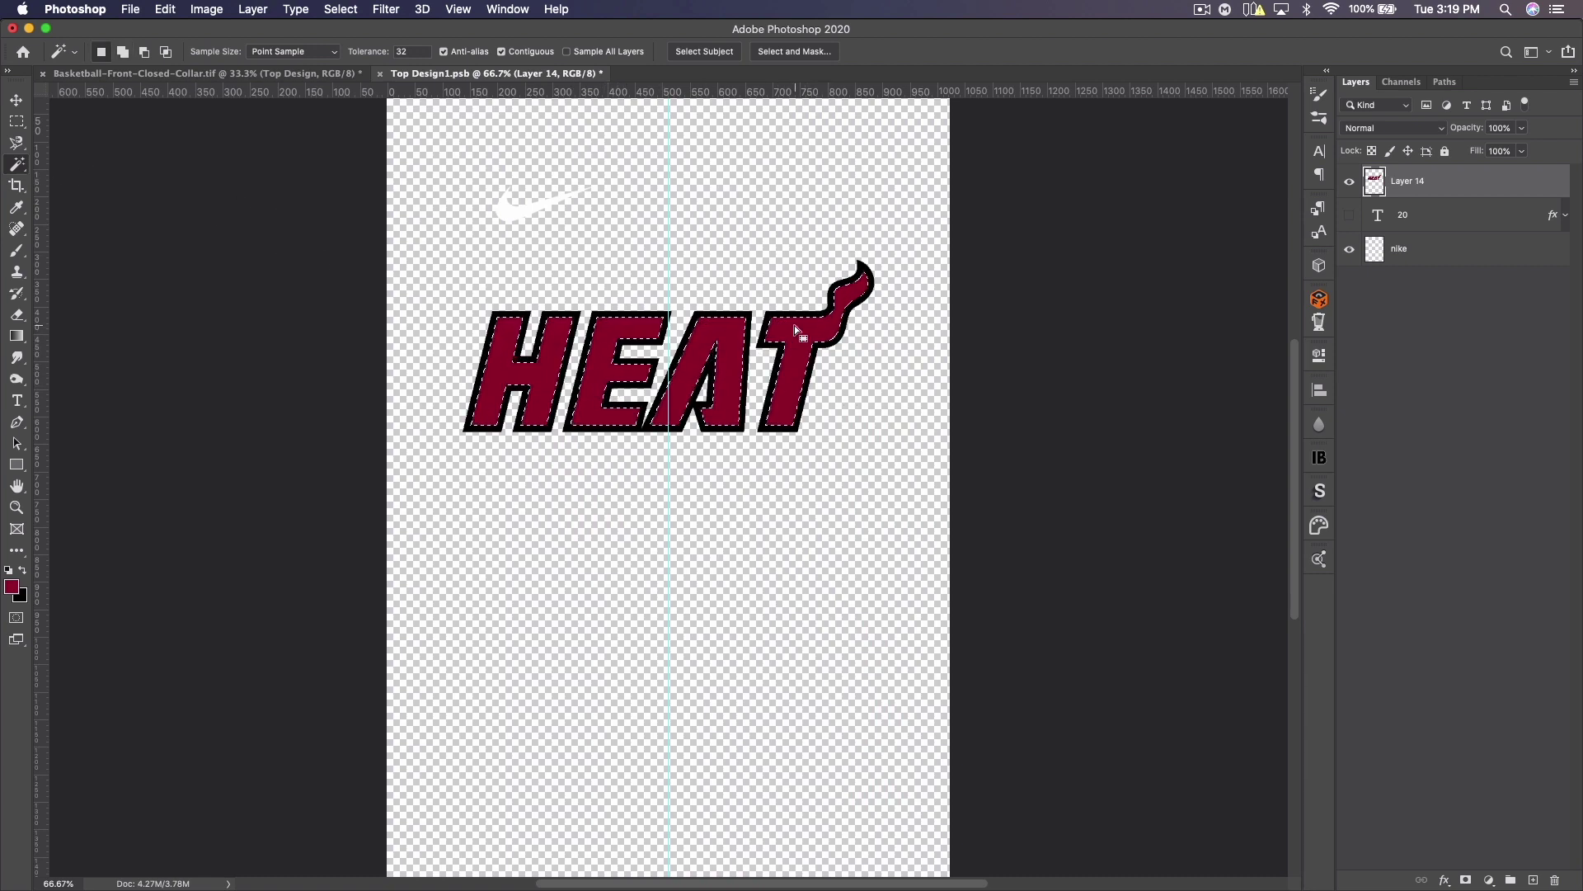
{"action": "left_click", "coordinate": [831, 275], "text": "shift"}
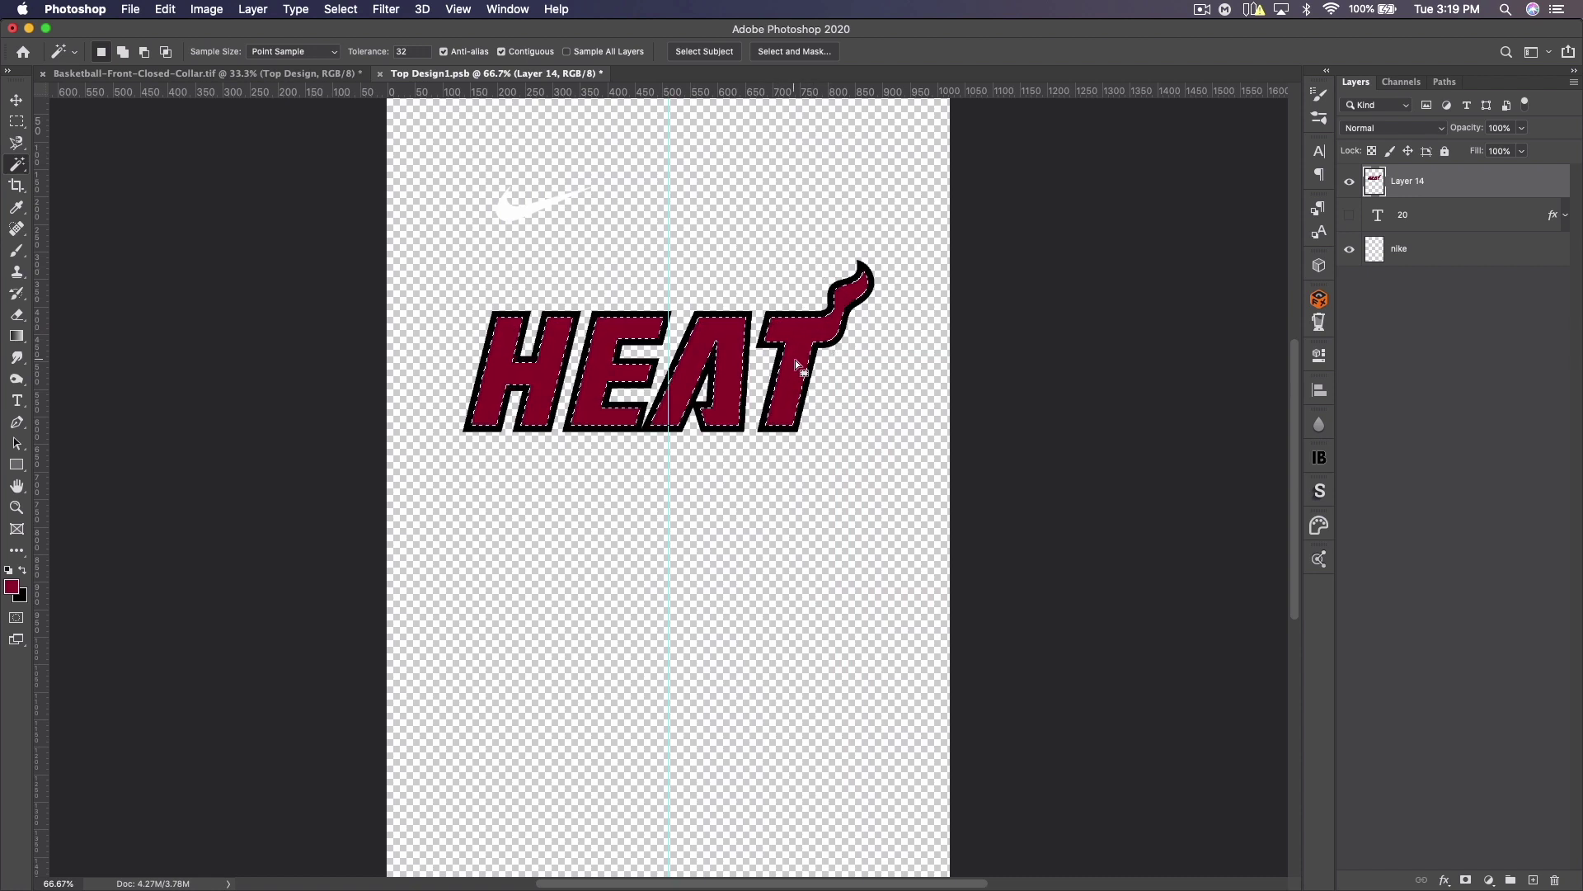
Step: Raise Hue/Saturation lightness to +100 to turn the selected letters white
{"action": "key", "text": "super+u"}
{"action": "left_click_drag", "start_coordinate": [829, 334], "coordinate": [1152, 311]}
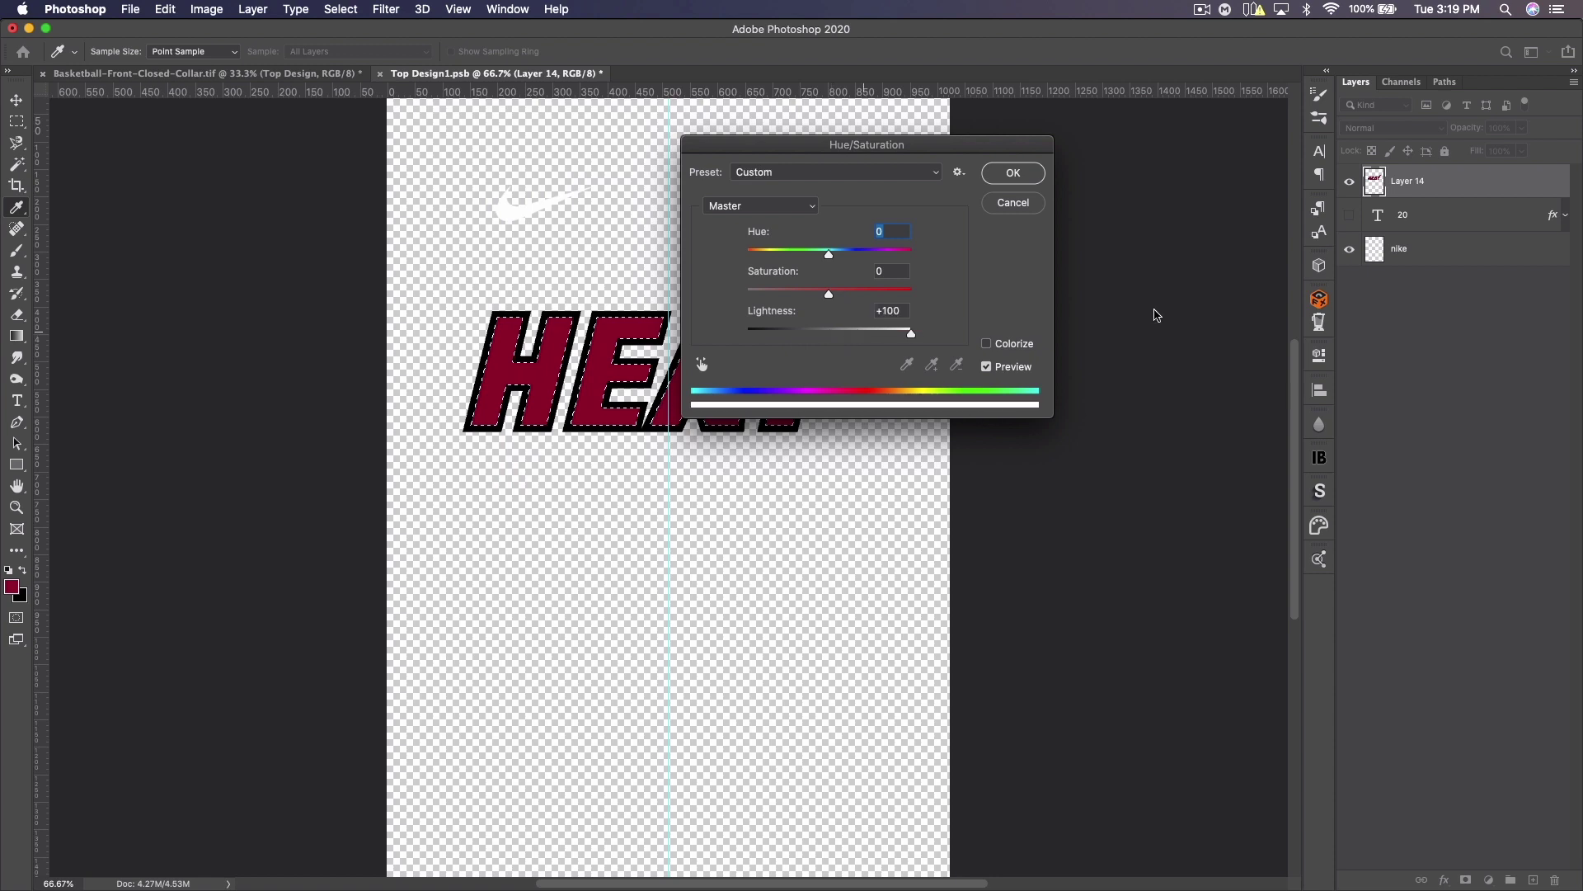
{"action": "left_click", "coordinate": [1013, 181]}
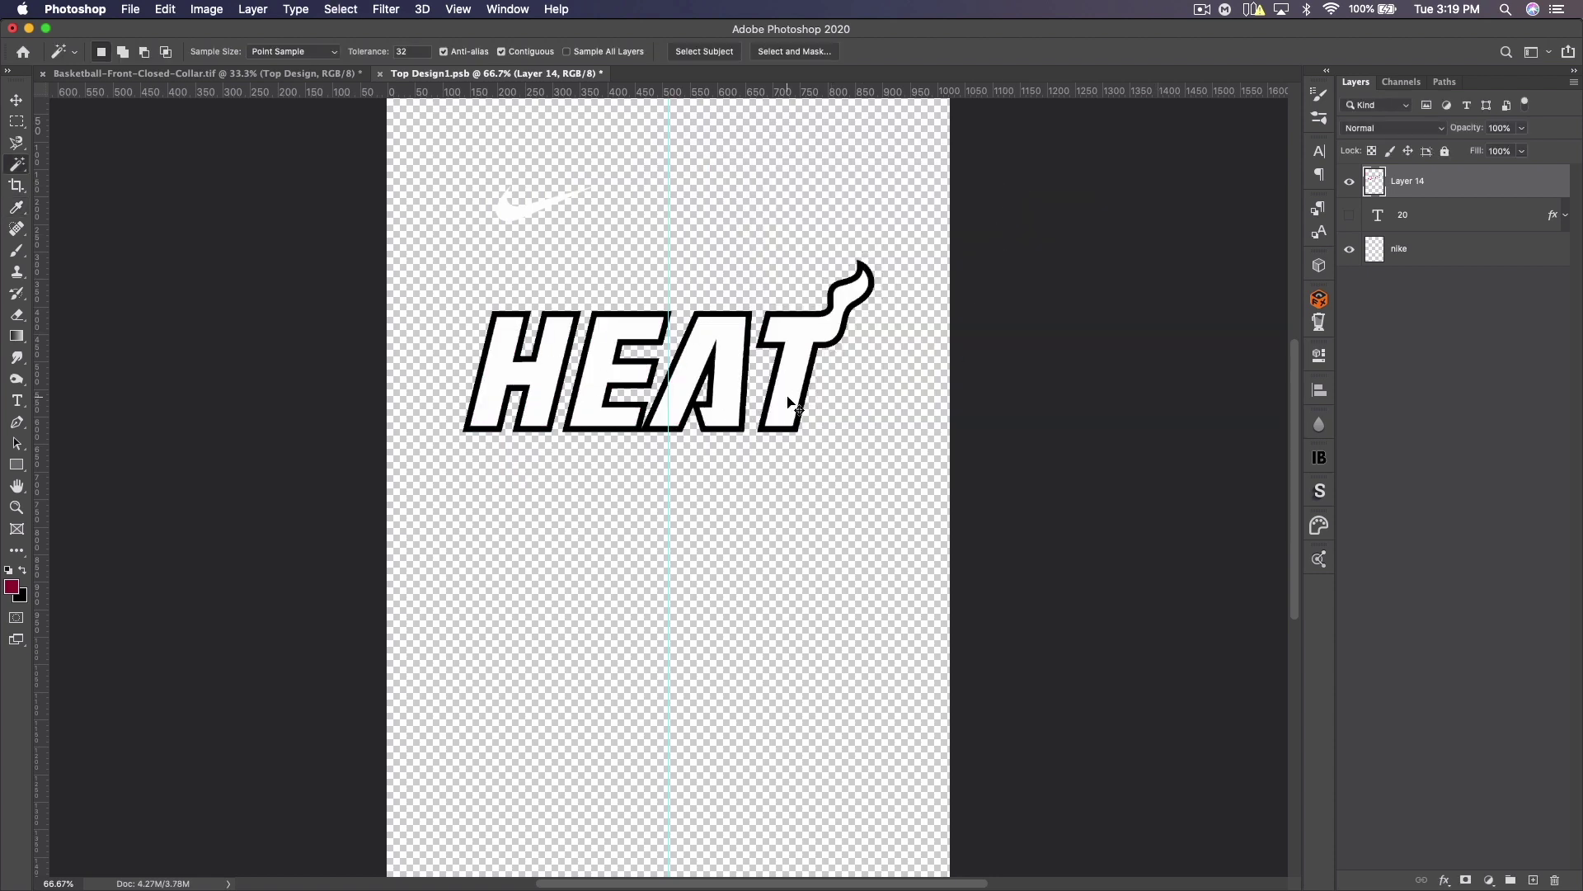
{"action": "key", "text": "super+equal"}
{"action": "key", "text": "super+equal"}
{"action": "key", "text": "super+equal"}
Step: Select and fill the letter interiors, then expand the selection by 1 pixel
{"action": "scroll", "coordinate": [789, 394], "scroll_direction": "up", "scroll_amount": 10}
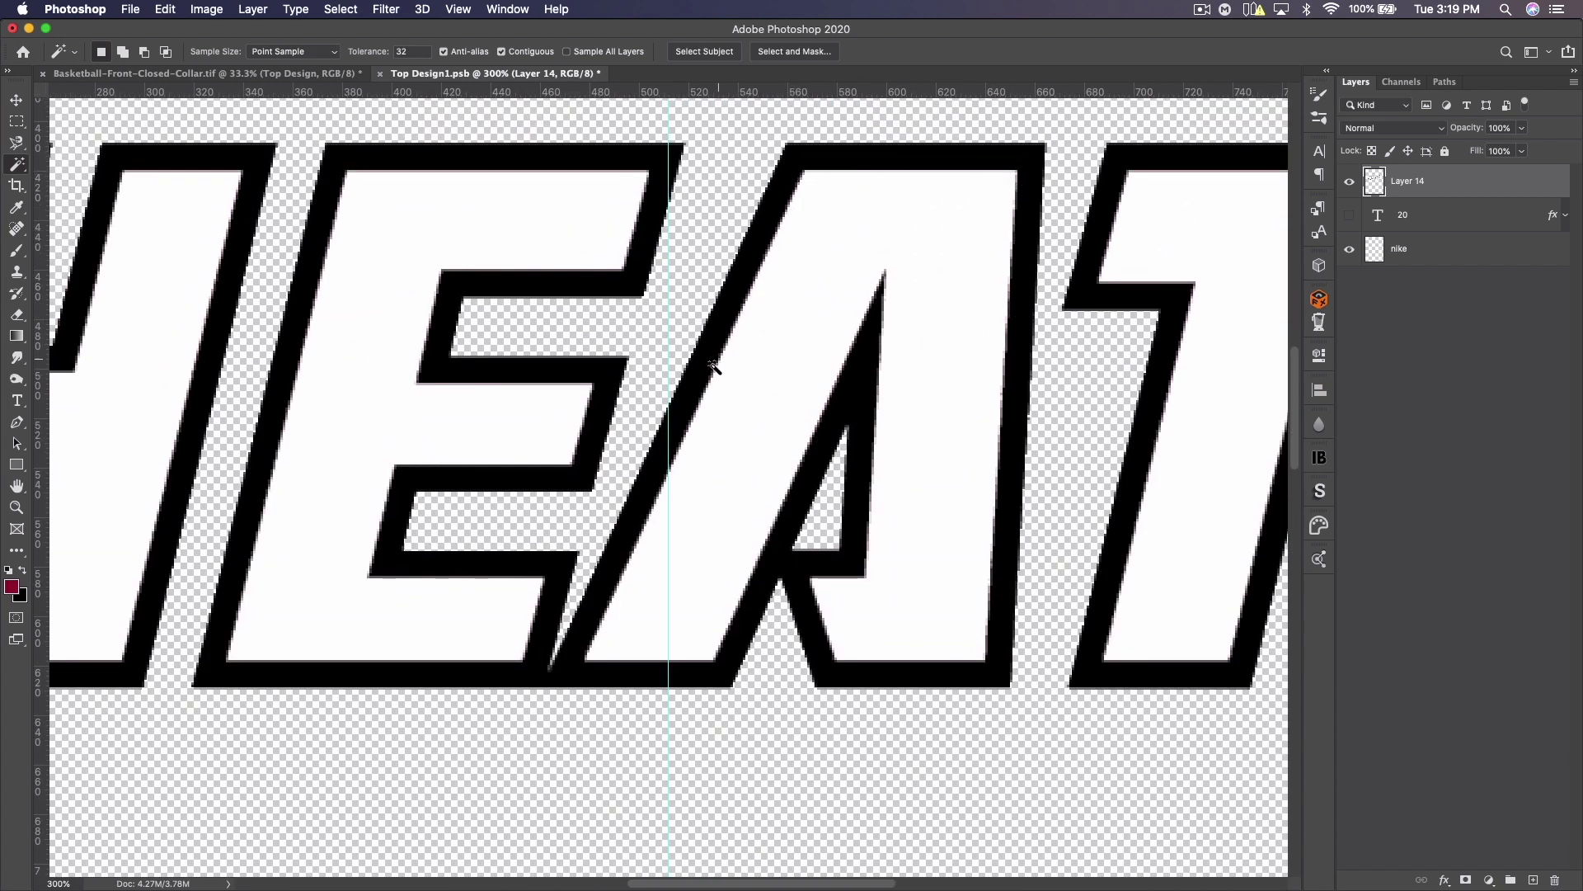
{"action": "left_click", "coordinate": [788, 447]}
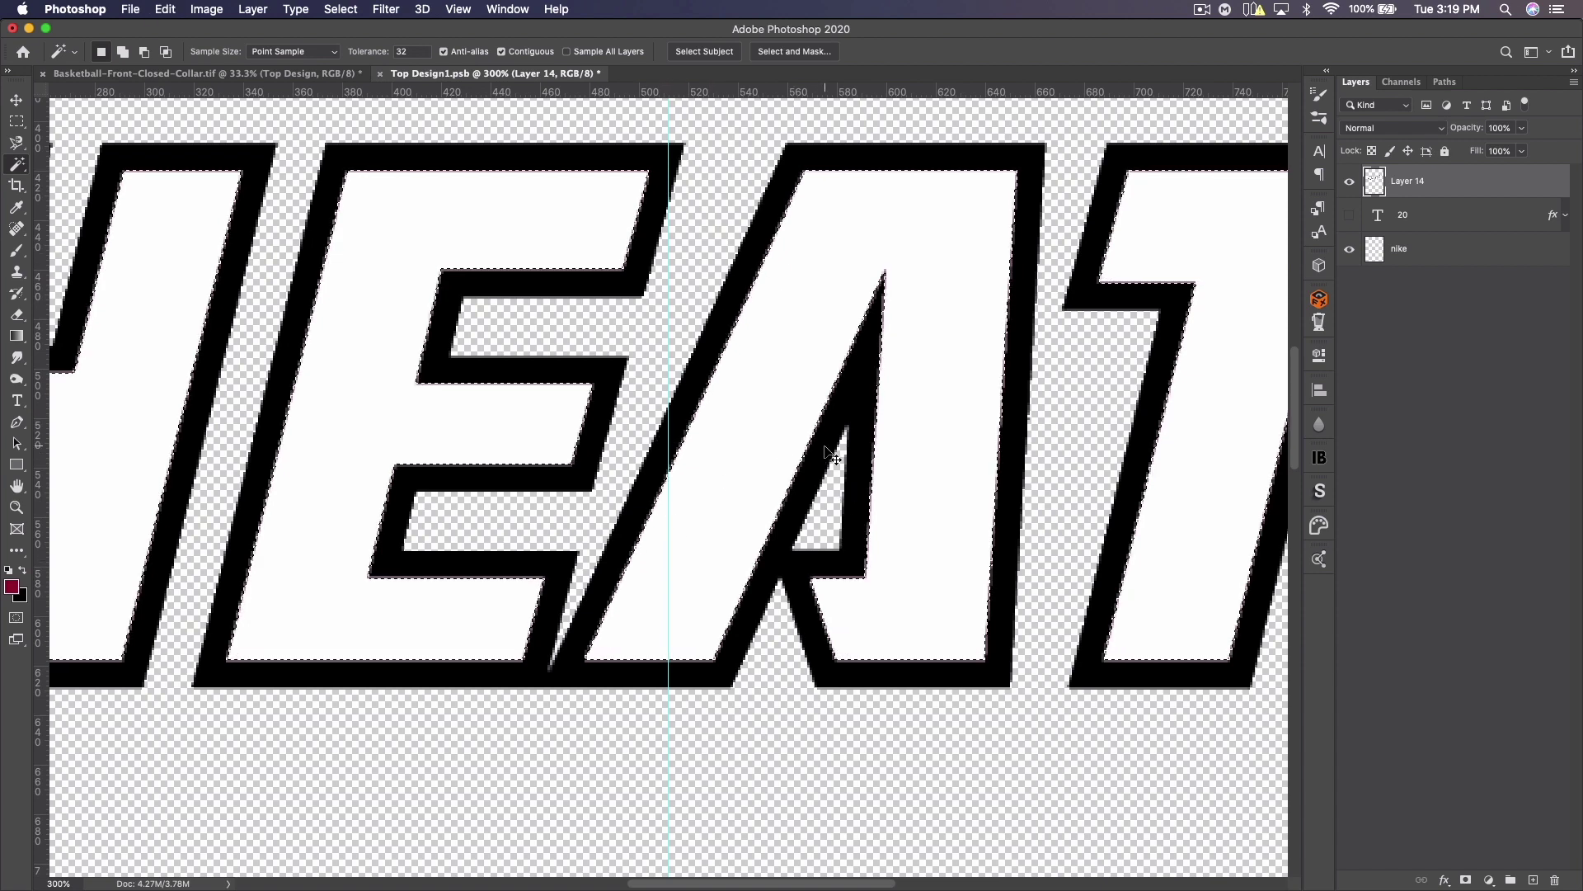
{"action": "key", "text": "alt+BackSpace"}
{"action": "left_click", "coordinate": [341, 9]}
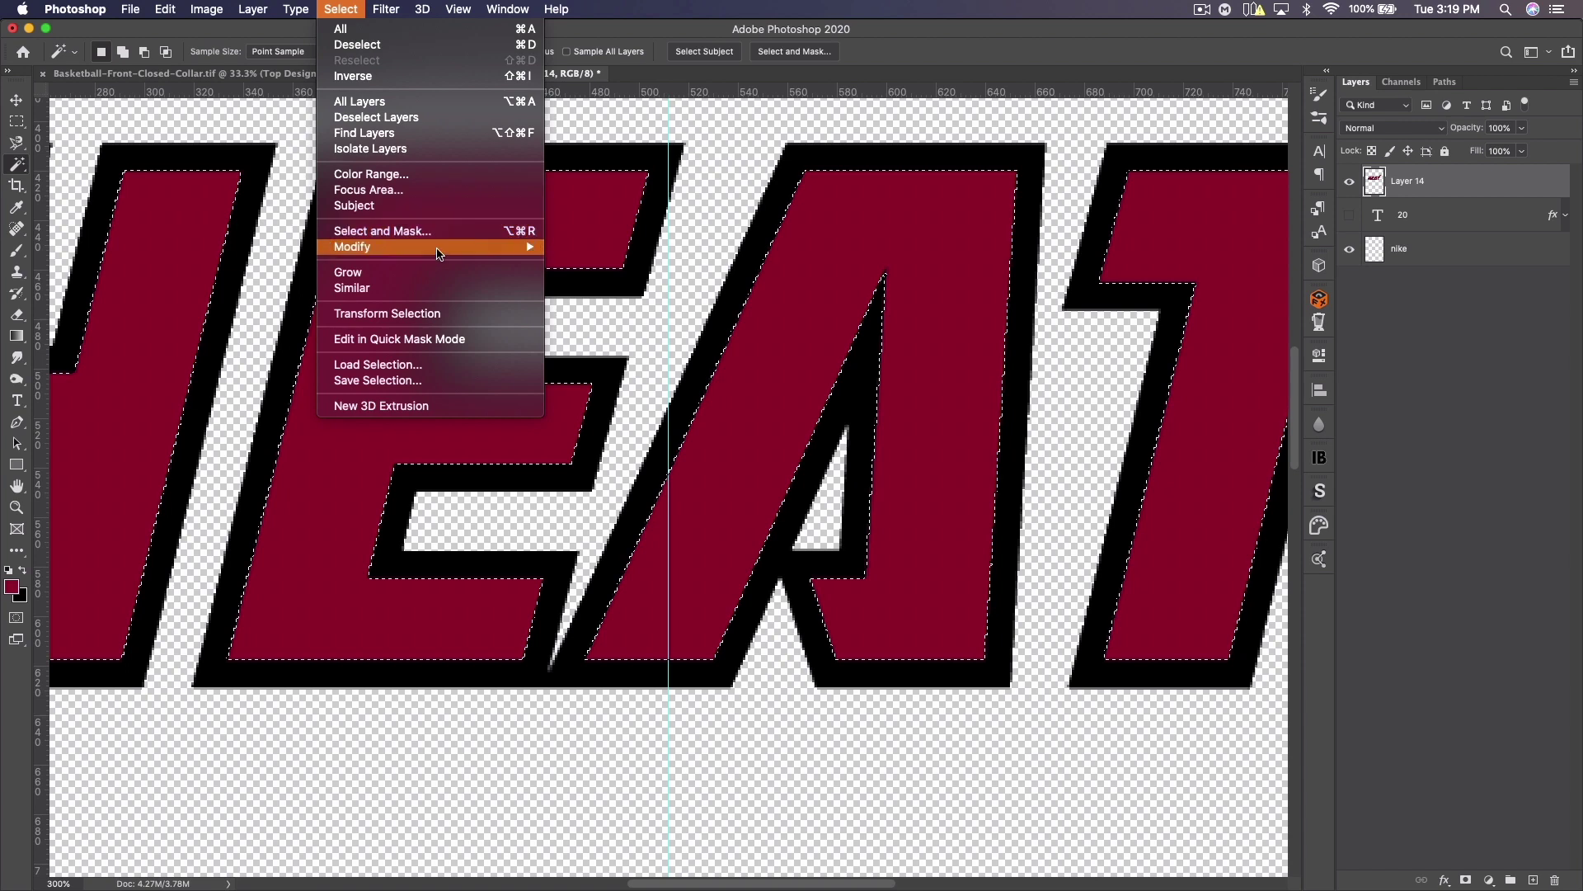
{"action": "mouse_move", "coordinate": [440, 248]}
{"action": "left_click", "coordinate": [603, 278]}
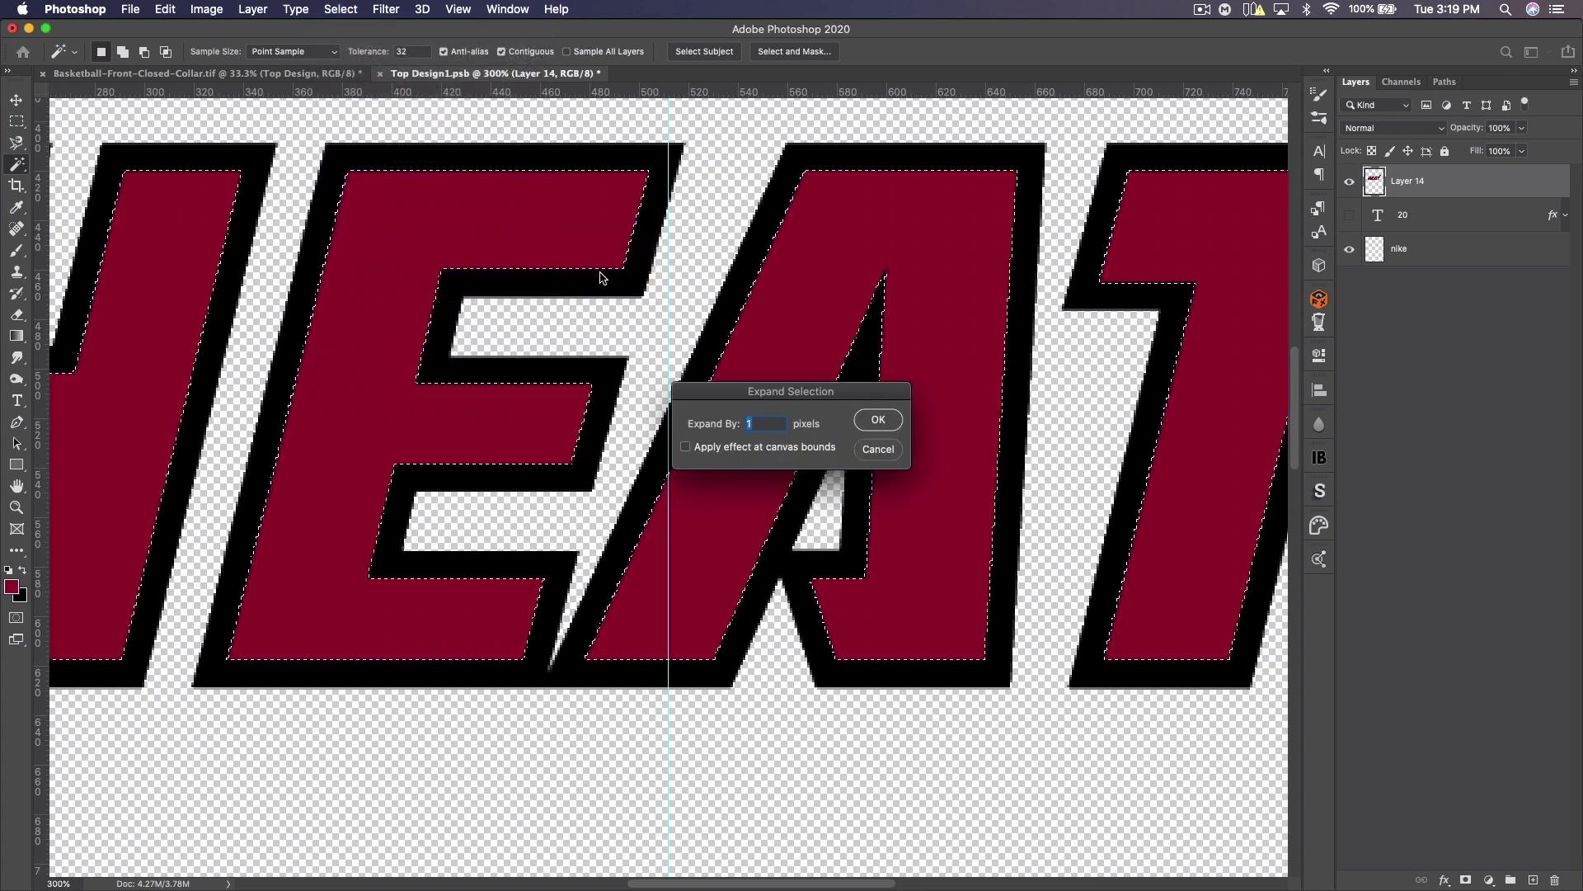
{"action": "type", "text": "1"}
{"action": "key", "text": "Return"}
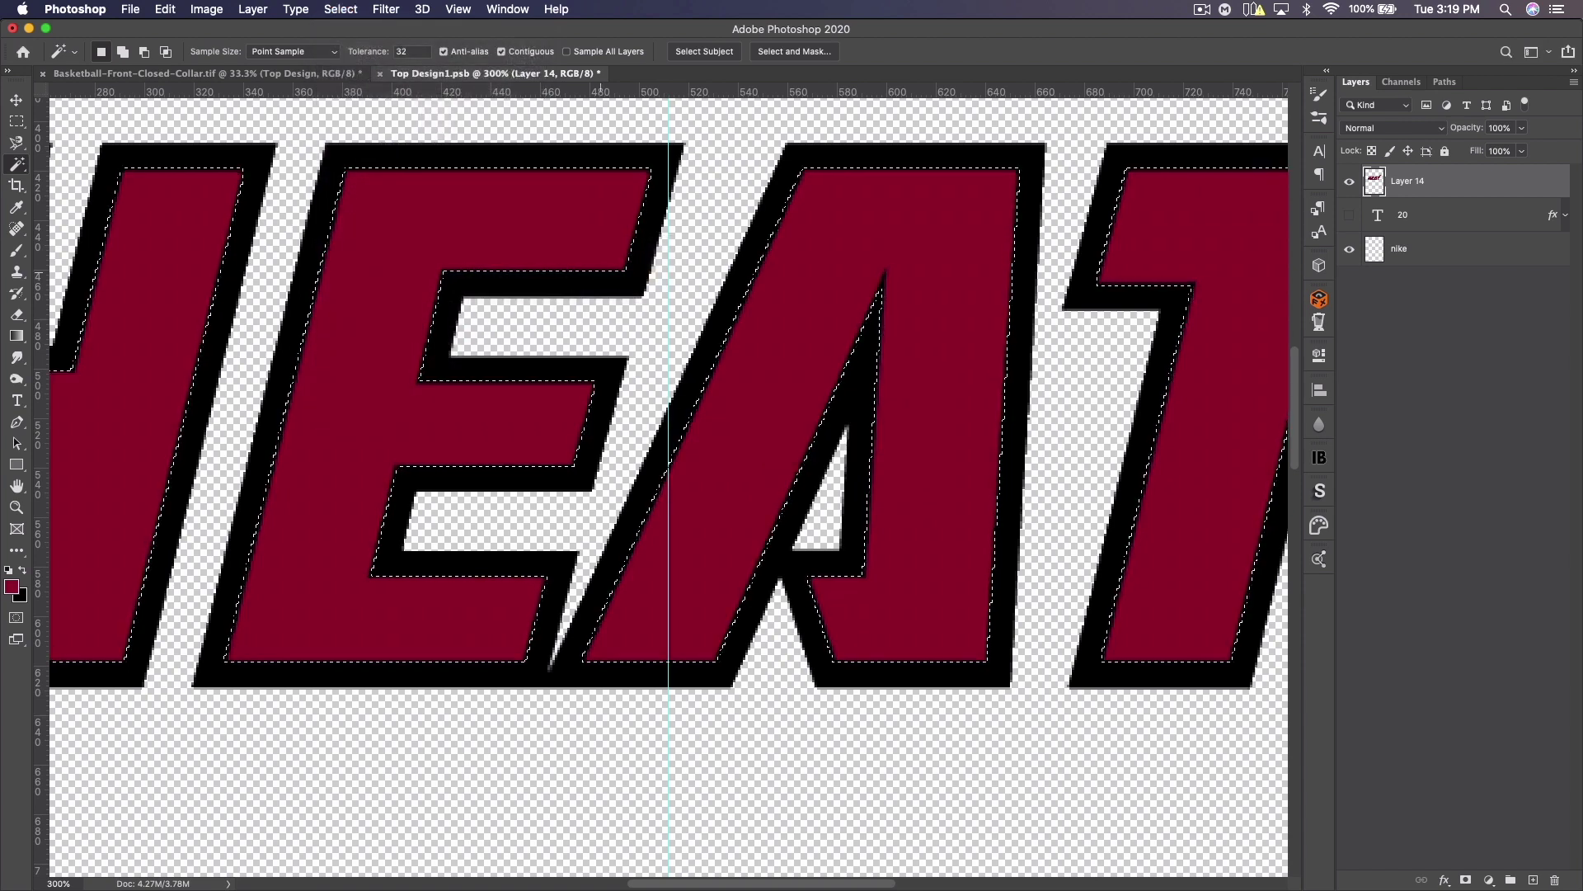
Step: Whiten the expanded selection with Hue/Saturation lightness, deselect, fit the view, and save the logo
{"action": "key", "text": "super+u"}
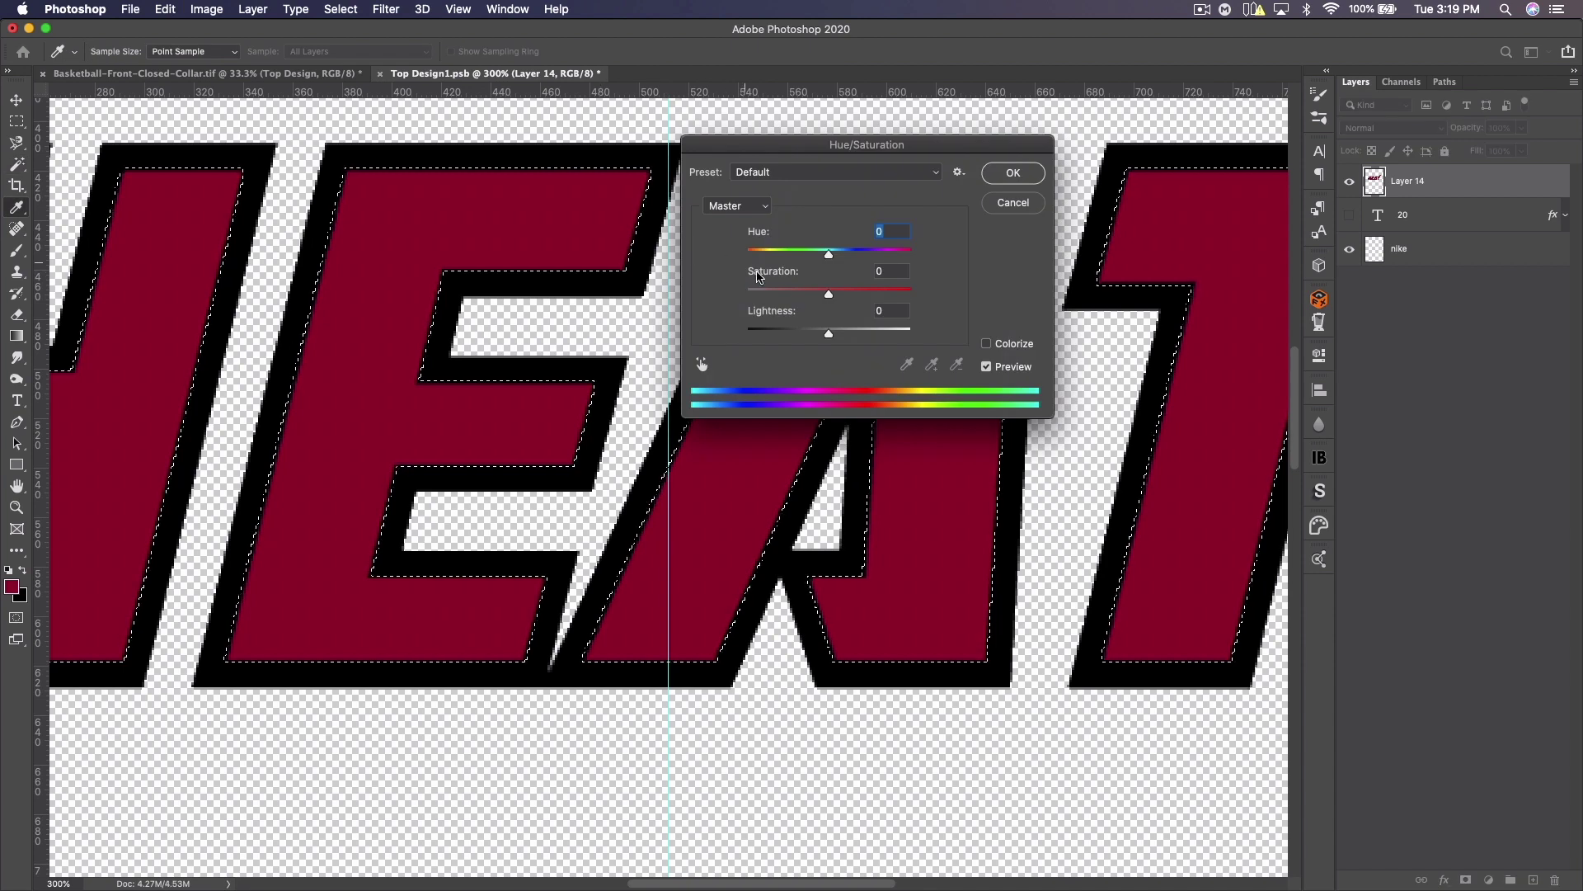
{"action": "left_click_drag", "start_coordinate": [872, 331], "coordinate": [911, 330]}
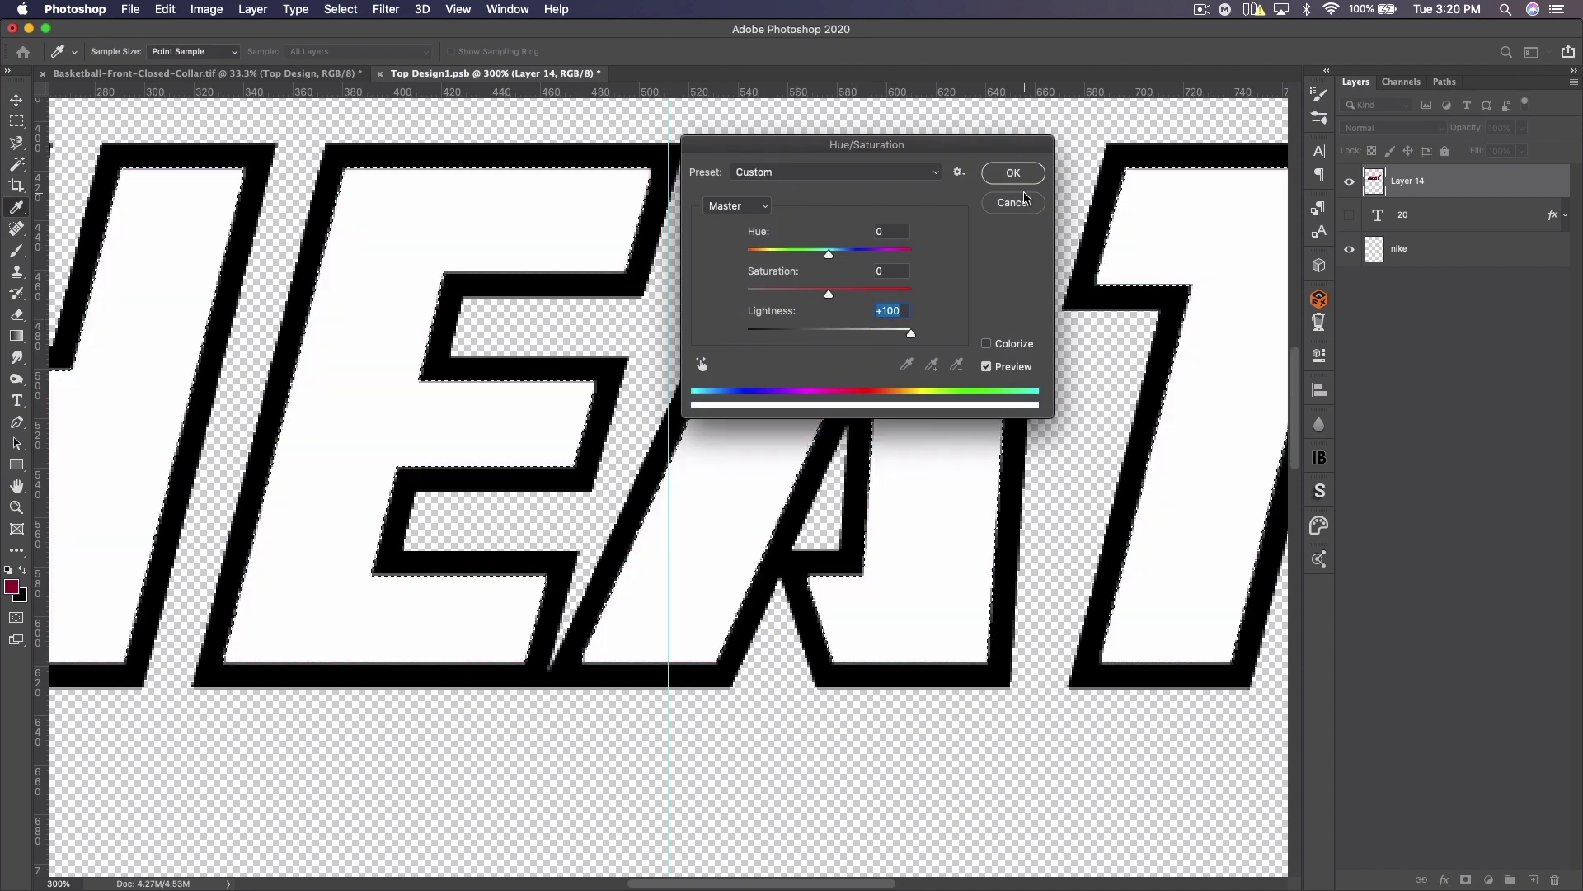
{"action": "left_click", "coordinate": [1016, 173]}
{"action": "key", "text": "w"}
{"action": "key", "text": "super+d"}
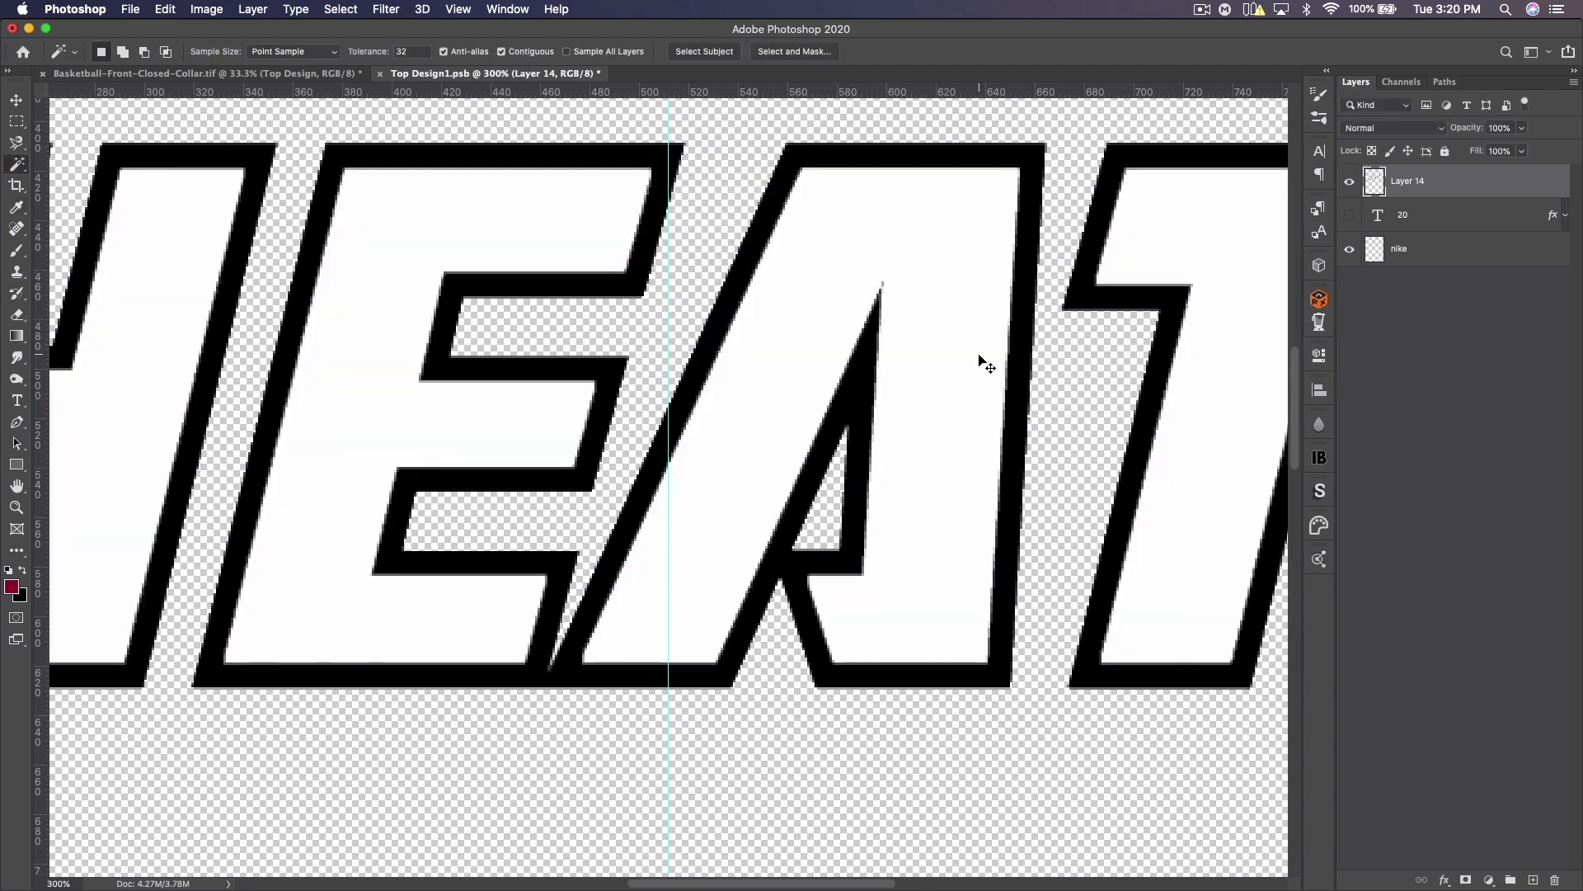
{"action": "key", "text": "super+0"}
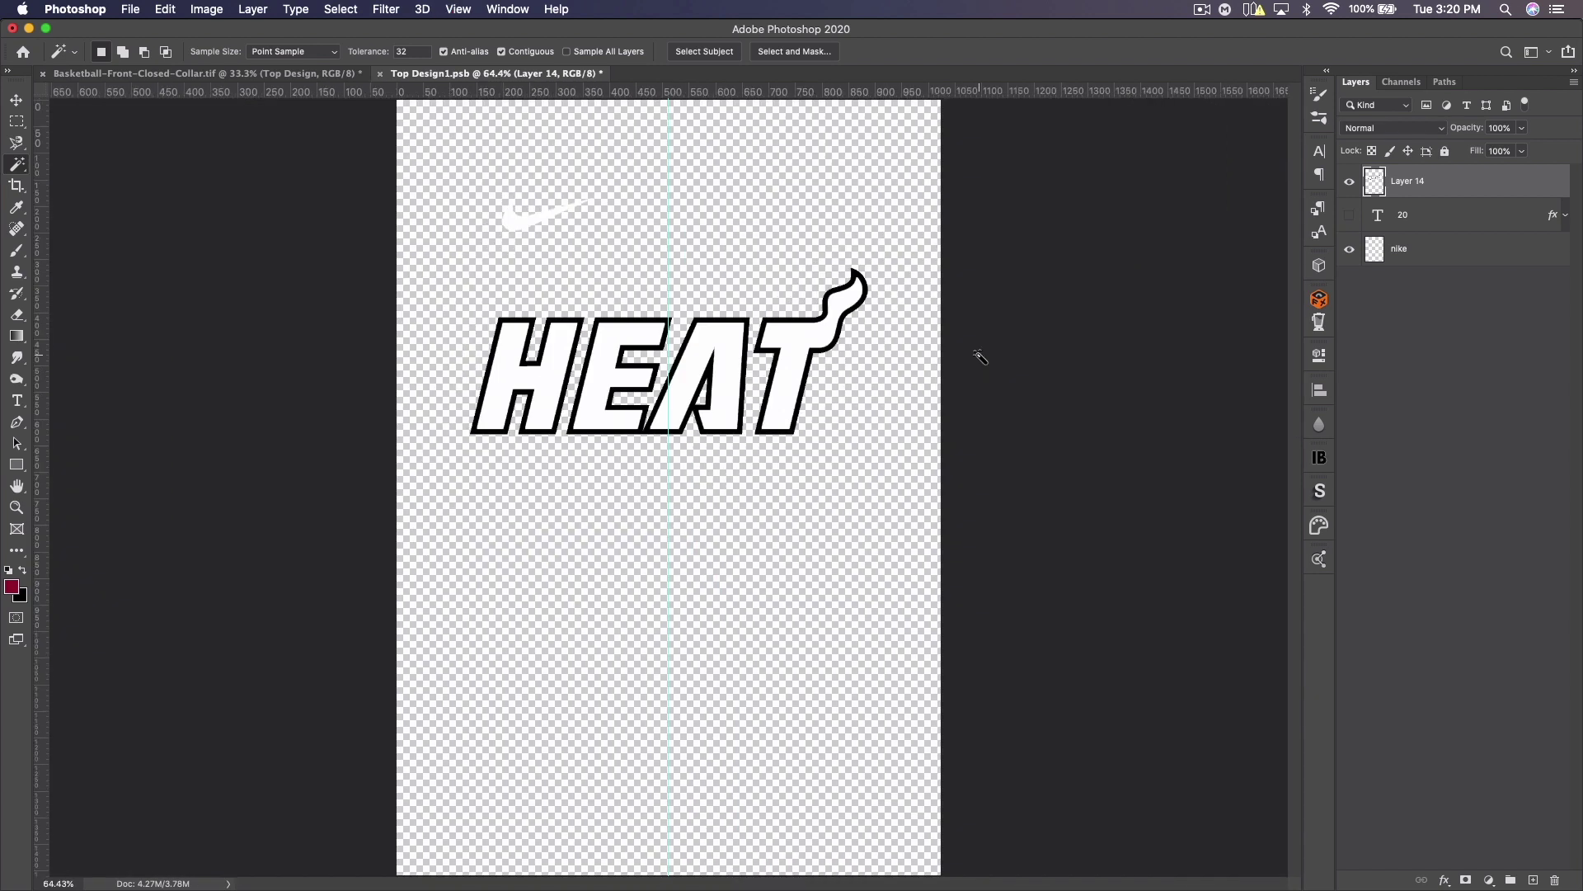
{"action": "key", "text": "super+s"}
{"action": "left_click", "coordinate": [128, 74]}
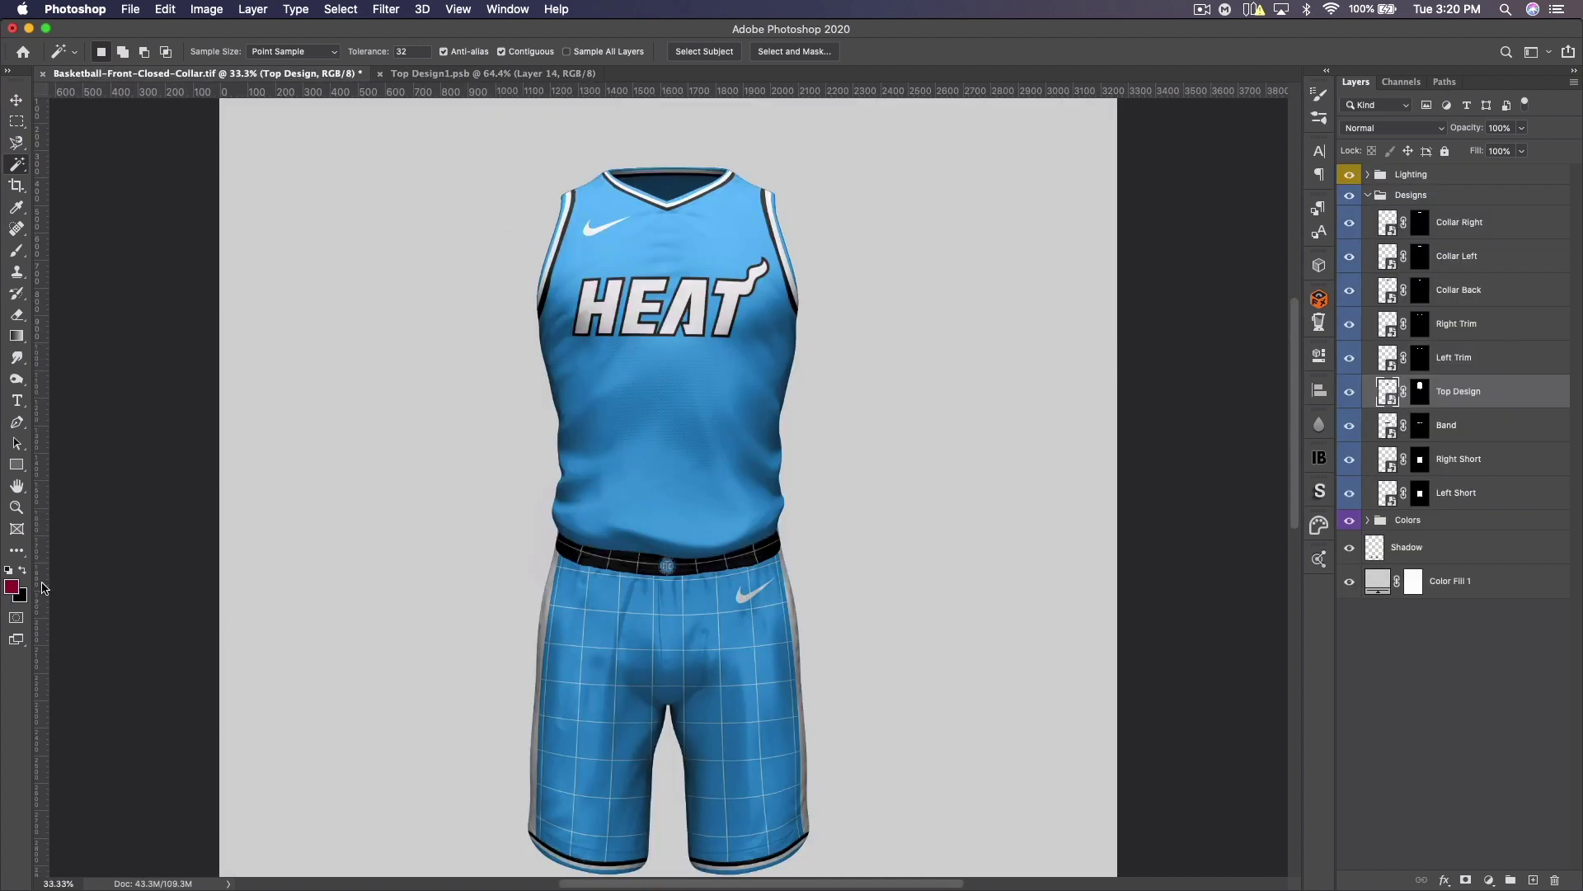
Step: Expand the Colors group and fill the Back layer with the sampled dark red
{"action": "left_click", "coordinate": [1367, 520]}
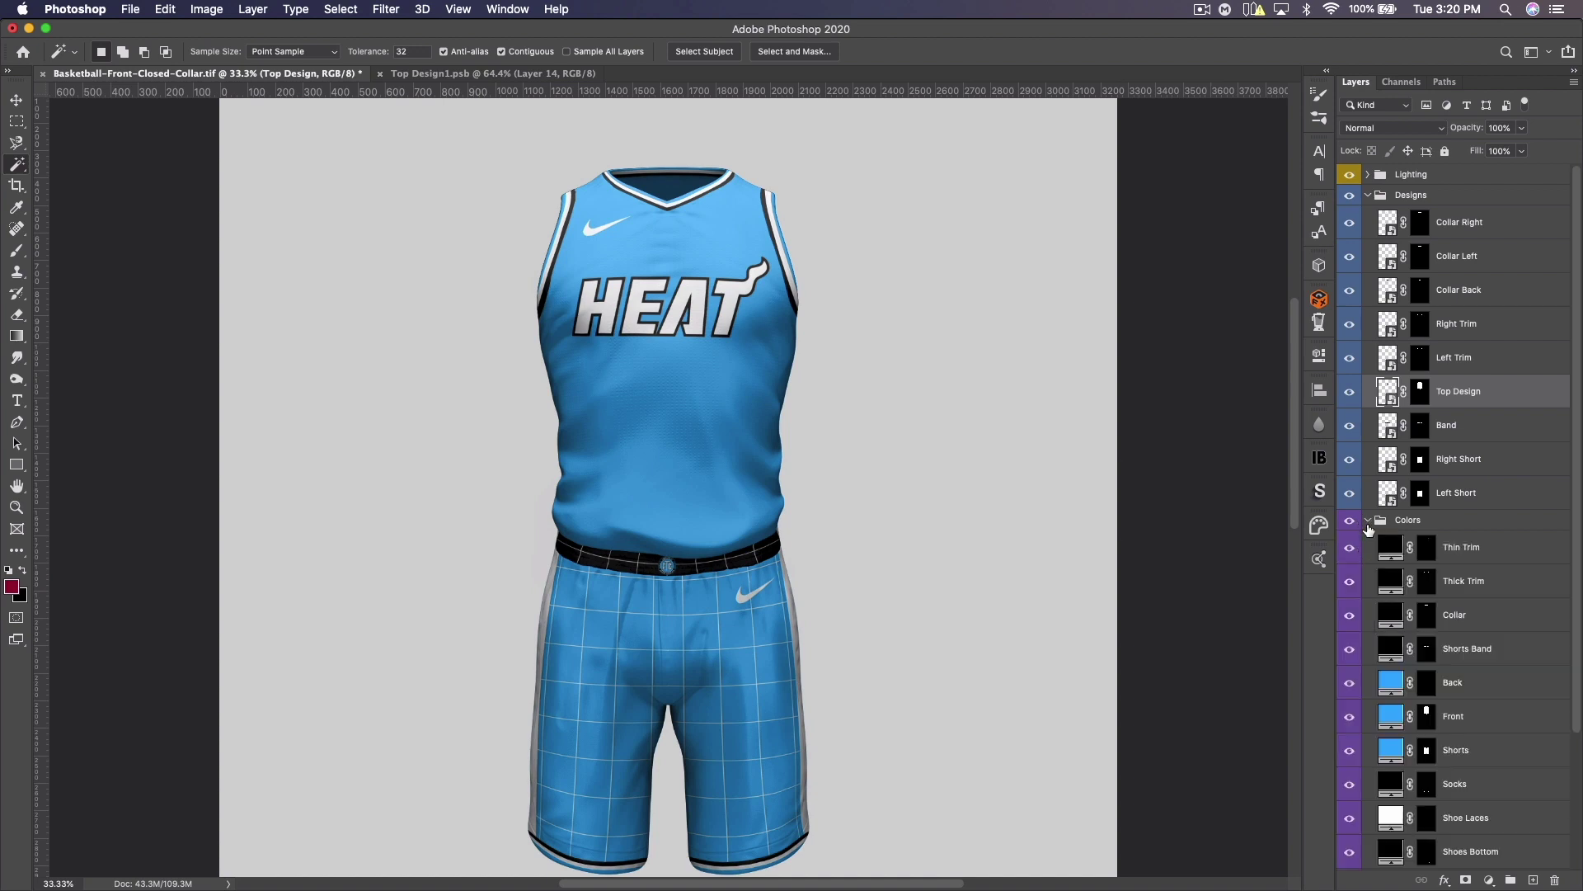
{"action": "scroll", "coordinate": [1412, 540], "scroll_direction": "down", "scroll_amount": 5}
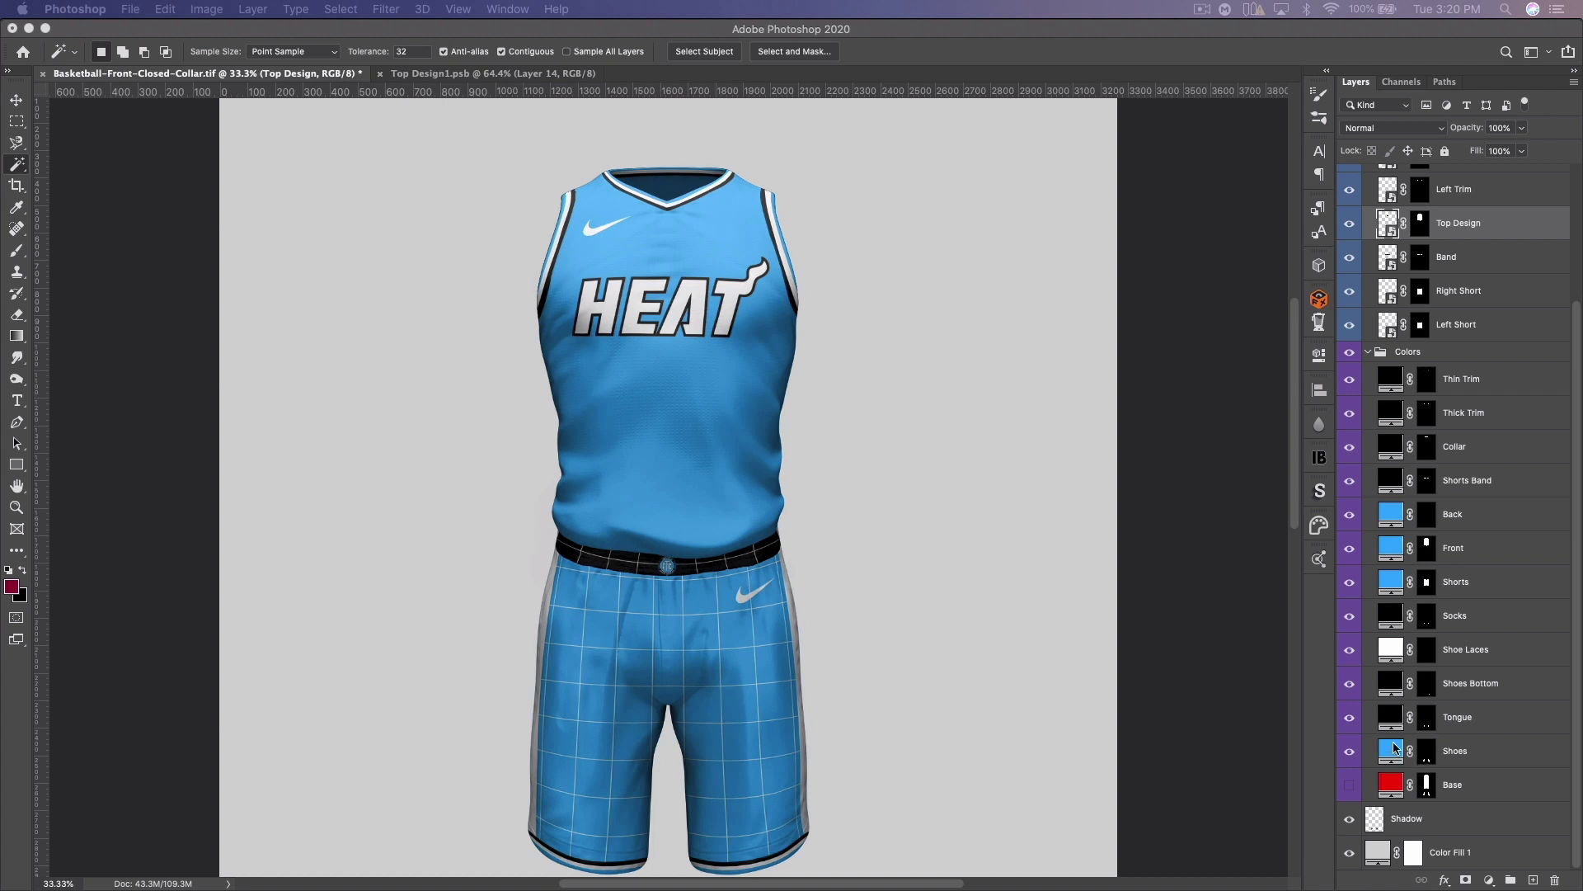
{"action": "left_click", "coordinate": [1390, 382]}
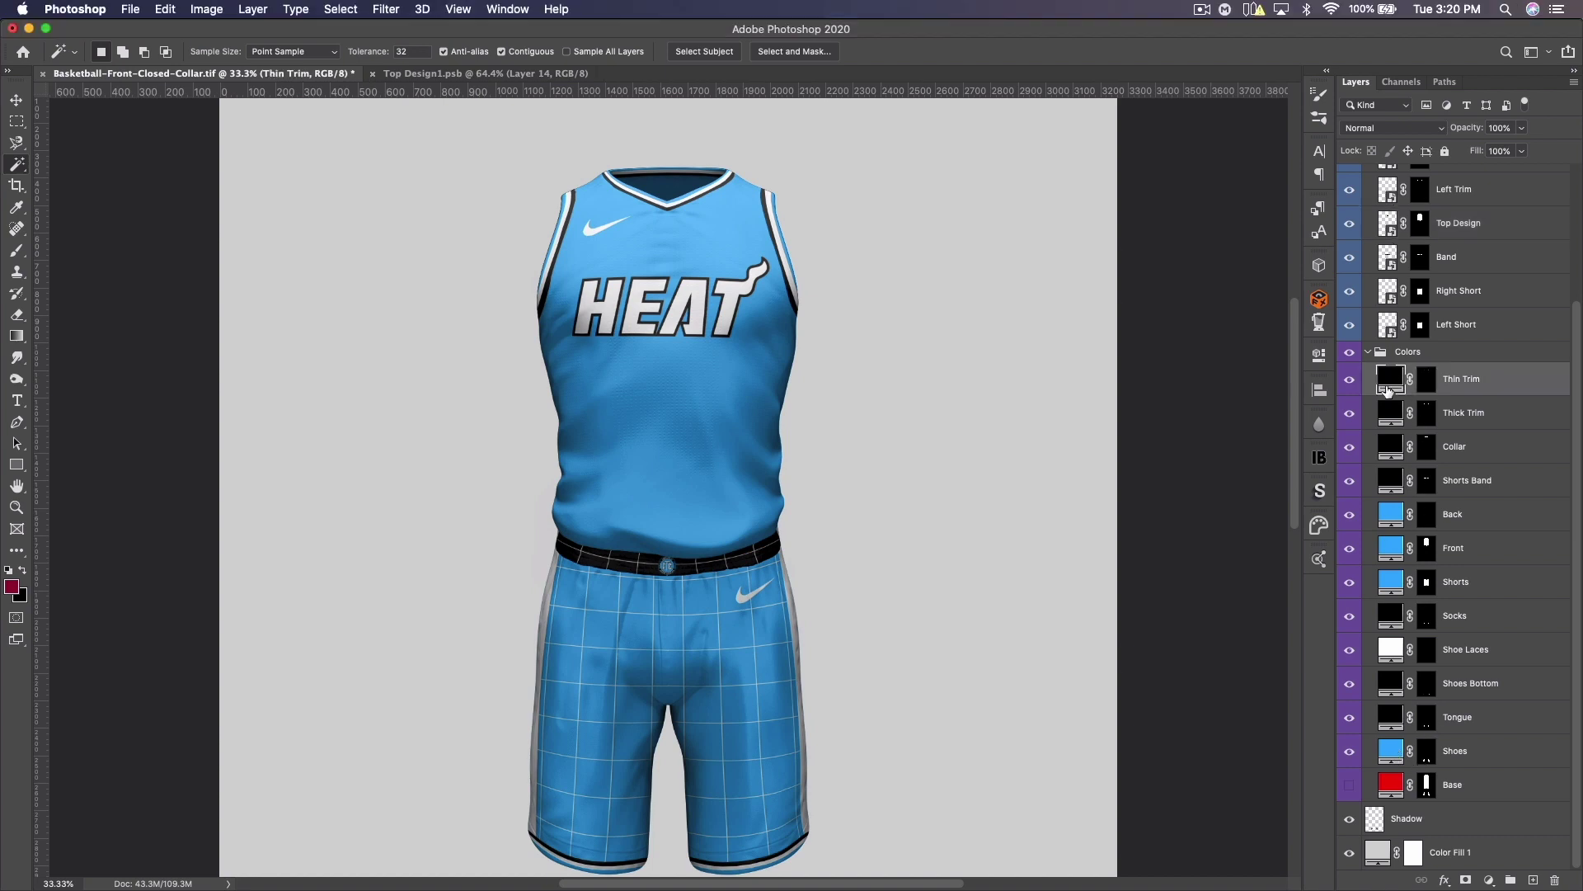
{"action": "double_click", "coordinate": [1390, 513]}
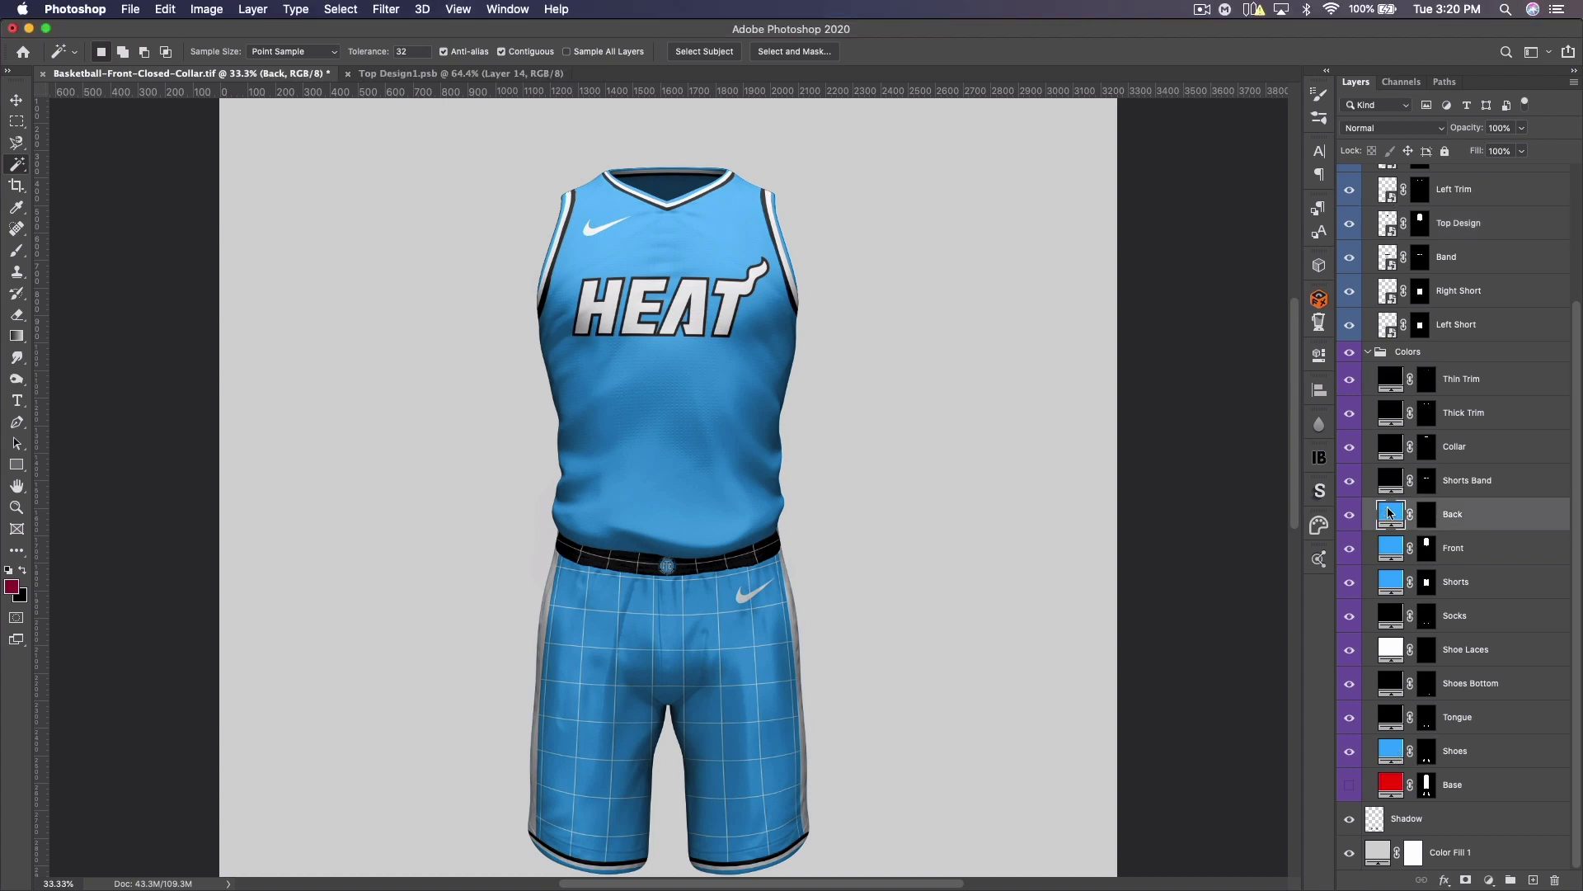
{"action": "left_click", "coordinate": [14, 585]}
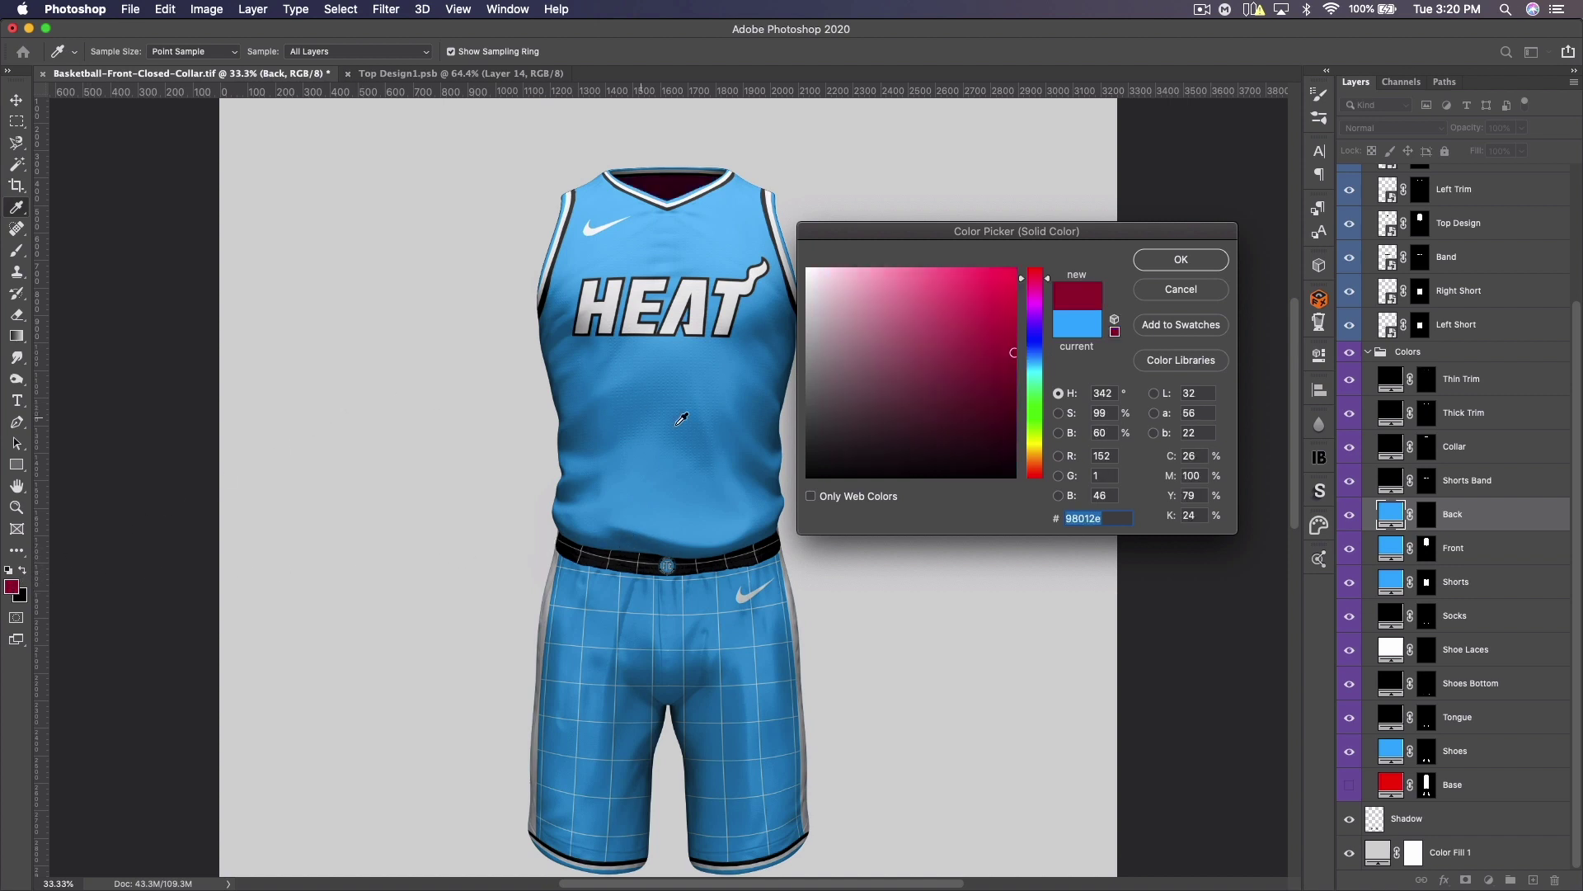
{"action": "left_click", "coordinate": [1143, 262]}
Step: Recolour the Front and Shorts fill layers to dark red 98012e
{"action": "double_click", "coordinate": [1392, 548]}
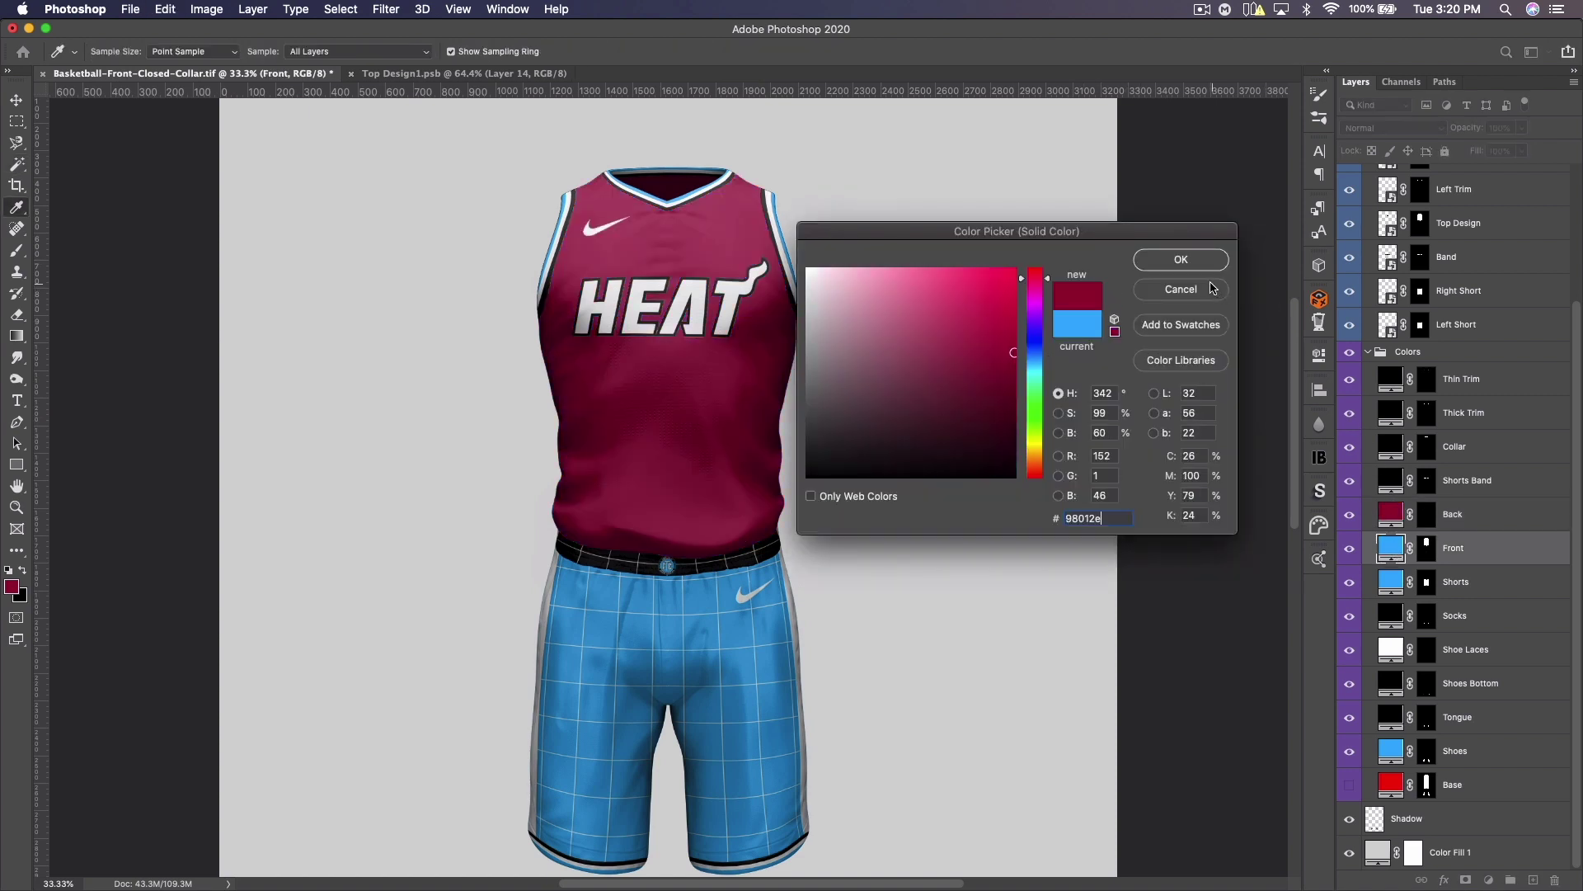
{"action": "left_click", "coordinate": [1188, 264]}
{"action": "double_click", "coordinate": [1392, 582]}
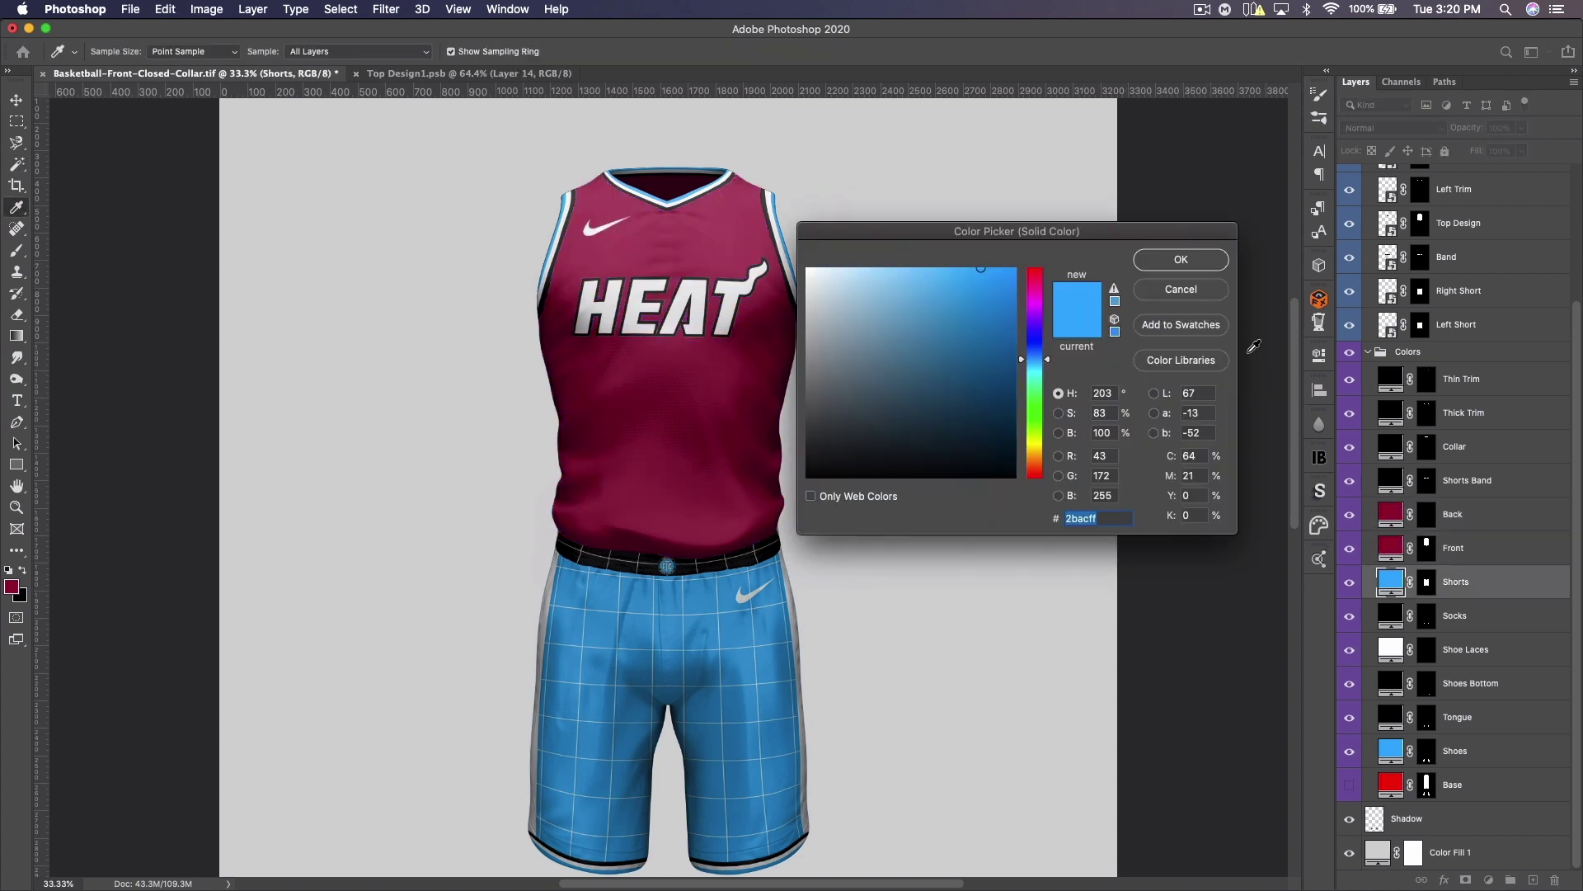
{"action": "type", "text": "98012e"}
{"action": "left_click", "coordinate": [1158, 260]}
{"action": "scroll", "coordinate": [973, 470], "scroll_direction": "down", "scroll_amount": 10}
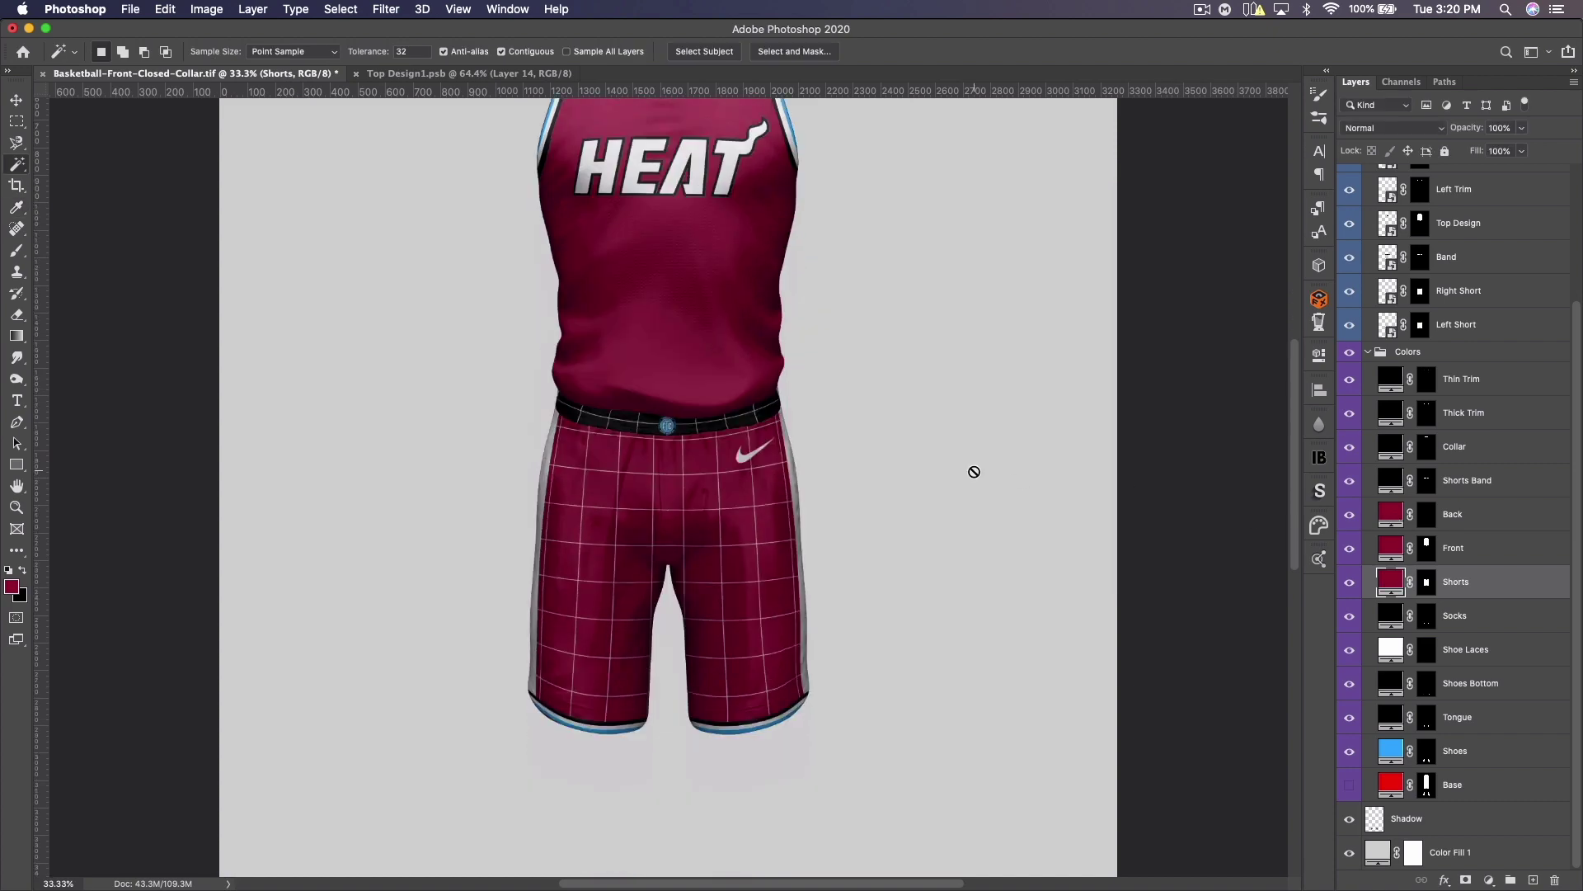
Step: Recolour the Socks and Shoes fill layers to the same dark red and view the whole uniform
{"action": "double_click", "coordinate": [1392, 616]}
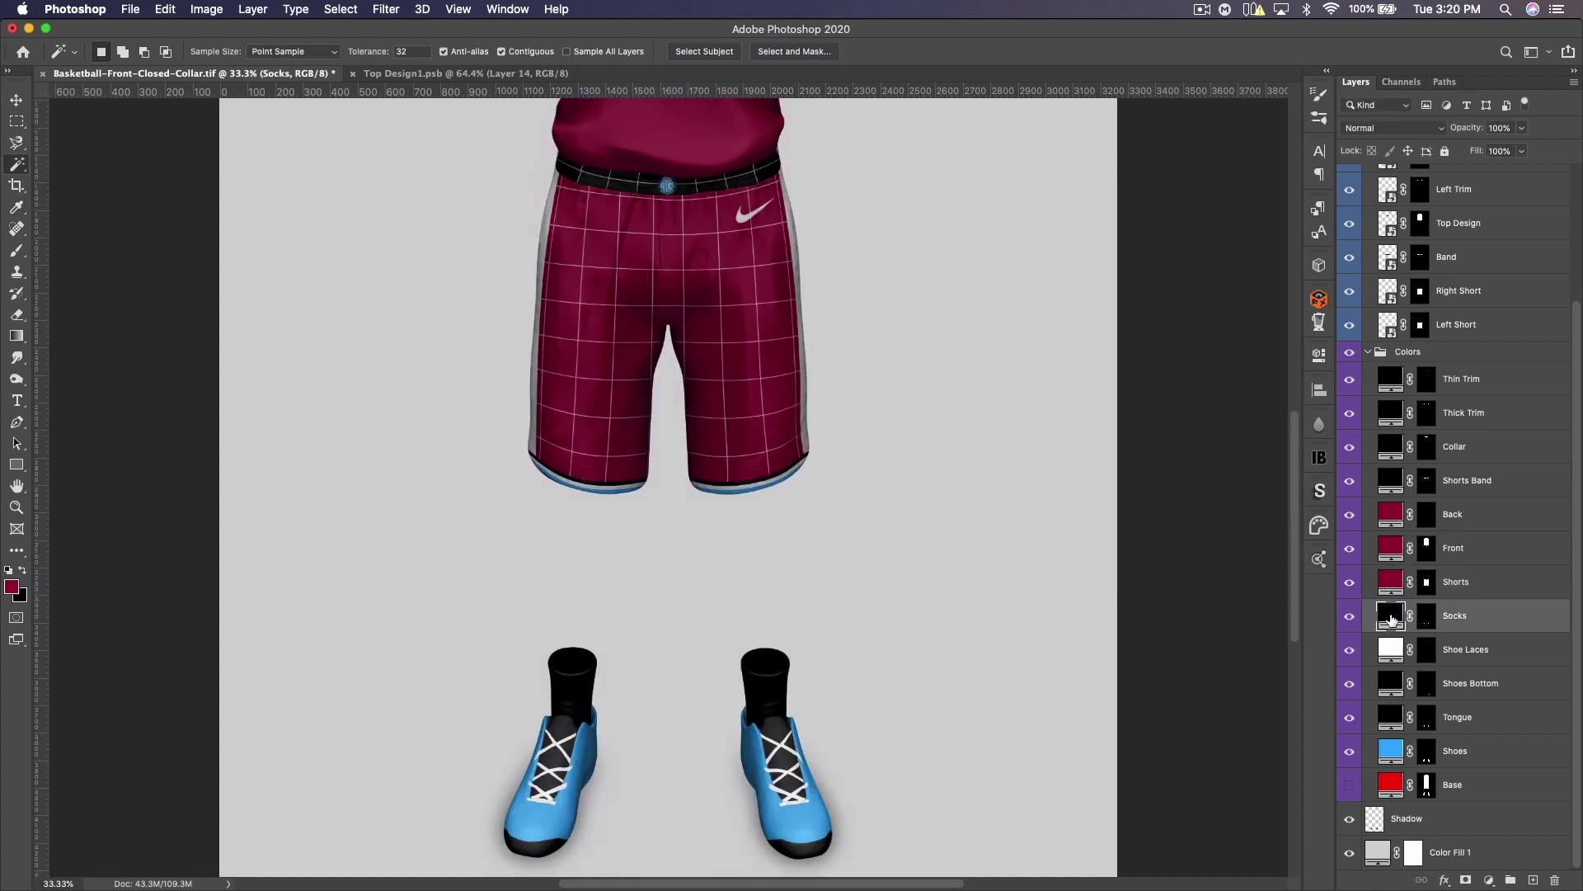
{"action": "type", "text": "98012e"}
{"action": "left_click", "coordinate": [1175, 261]}
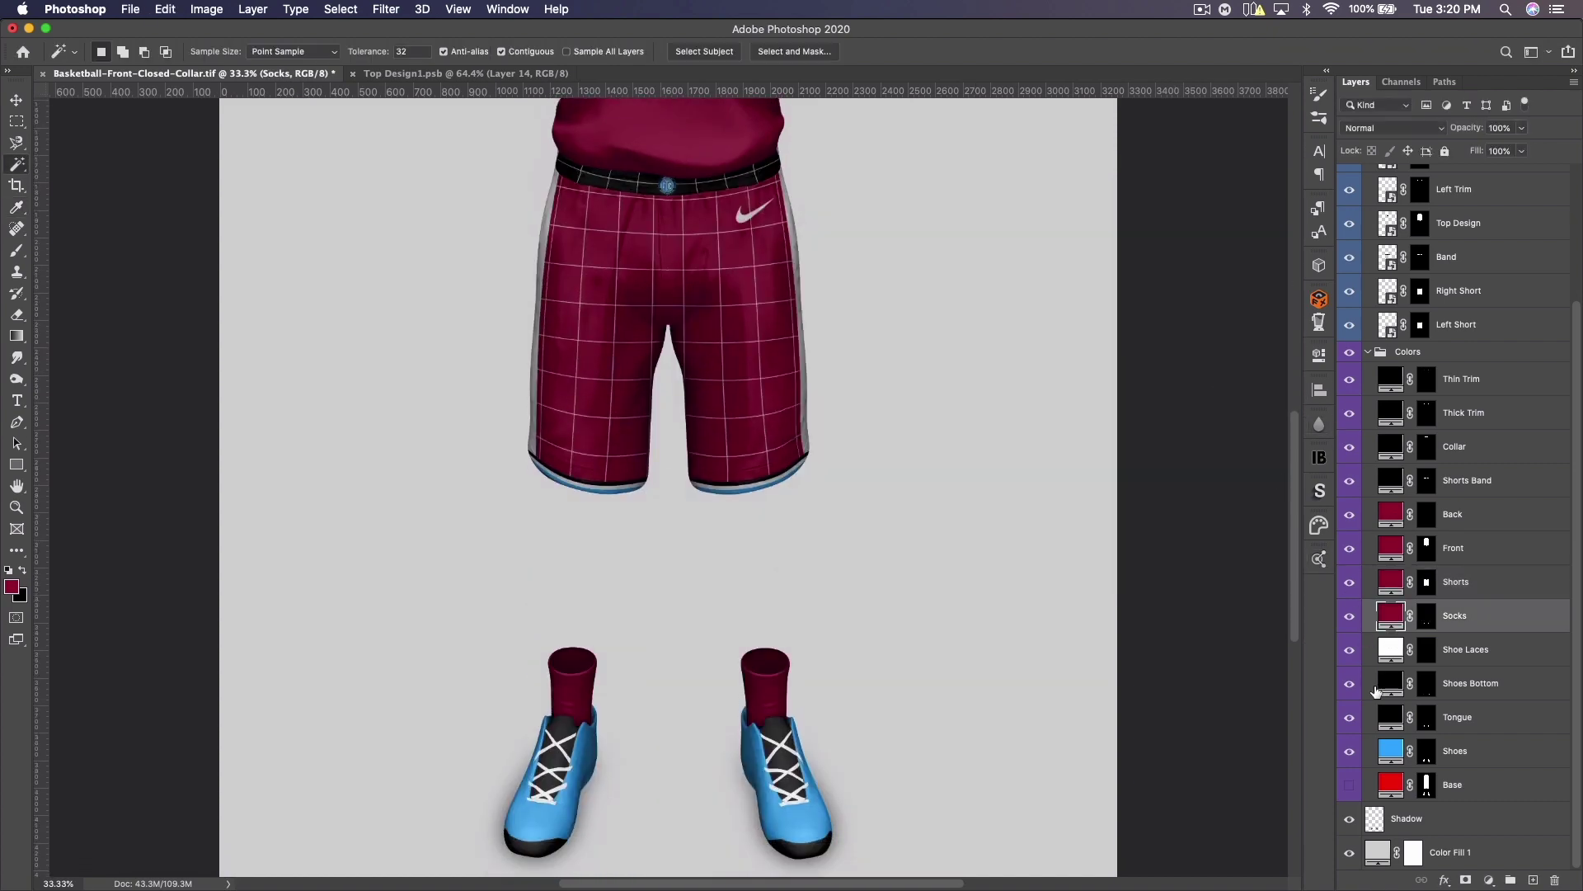
{"action": "double_click", "coordinate": [1392, 750]}
{"action": "type", "text": "98012e"}
{"action": "left_click", "coordinate": [1172, 266]}
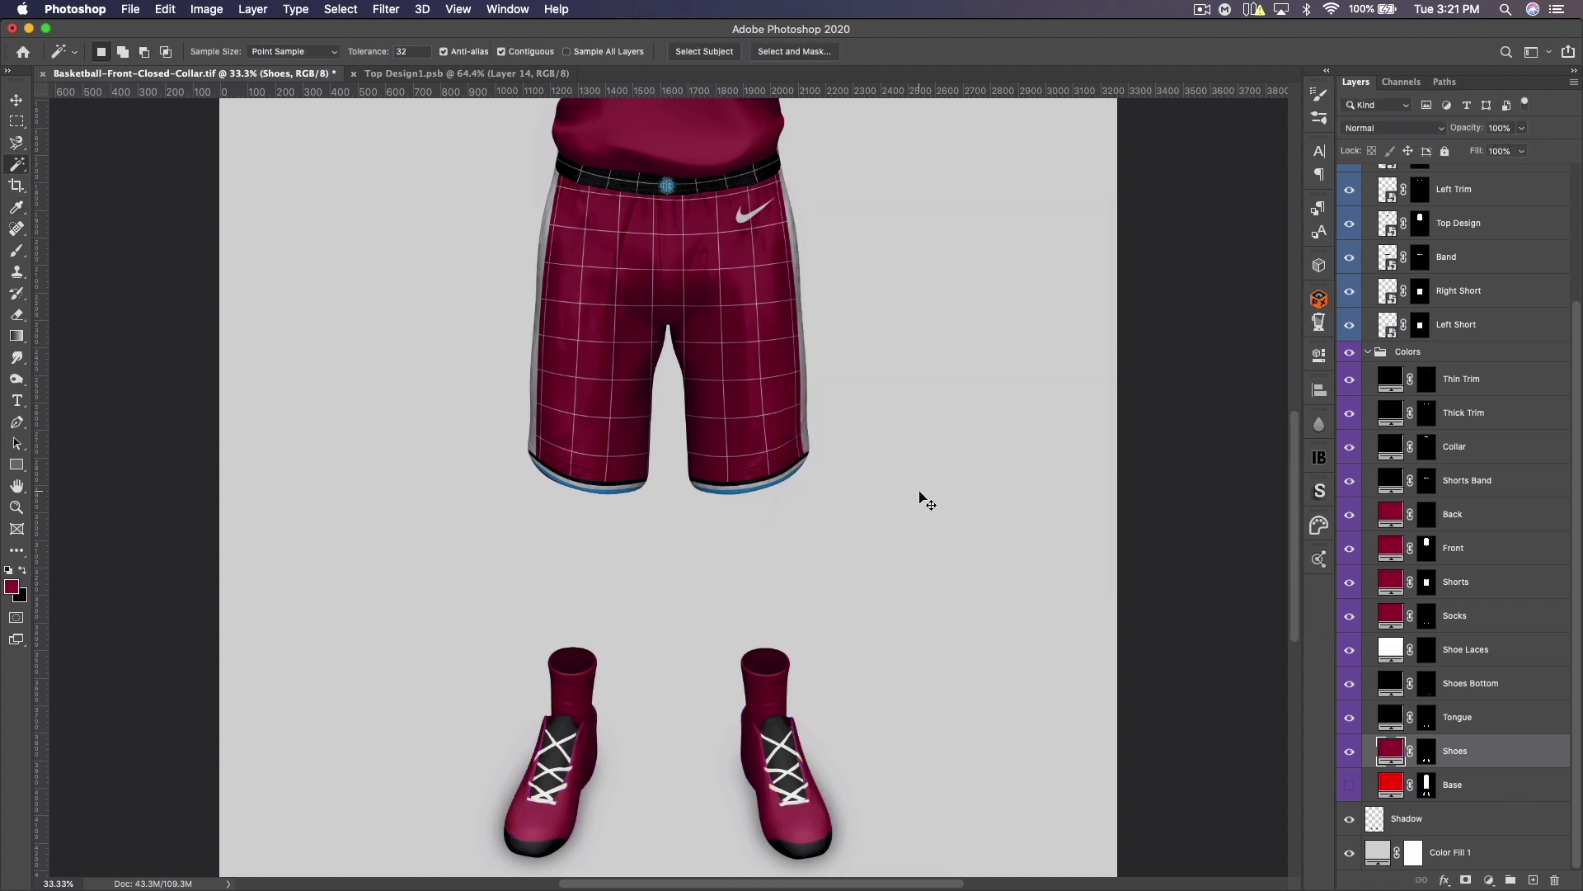
{"action": "key", "text": "super+minus"}
{"action": "scroll", "coordinate": [919, 492], "scroll_direction": "up", "scroll_amount": 3}
{"action": "scroll", "coordinate": [920, 493], "scroll_direction": "up", "scroll_amount": 3}
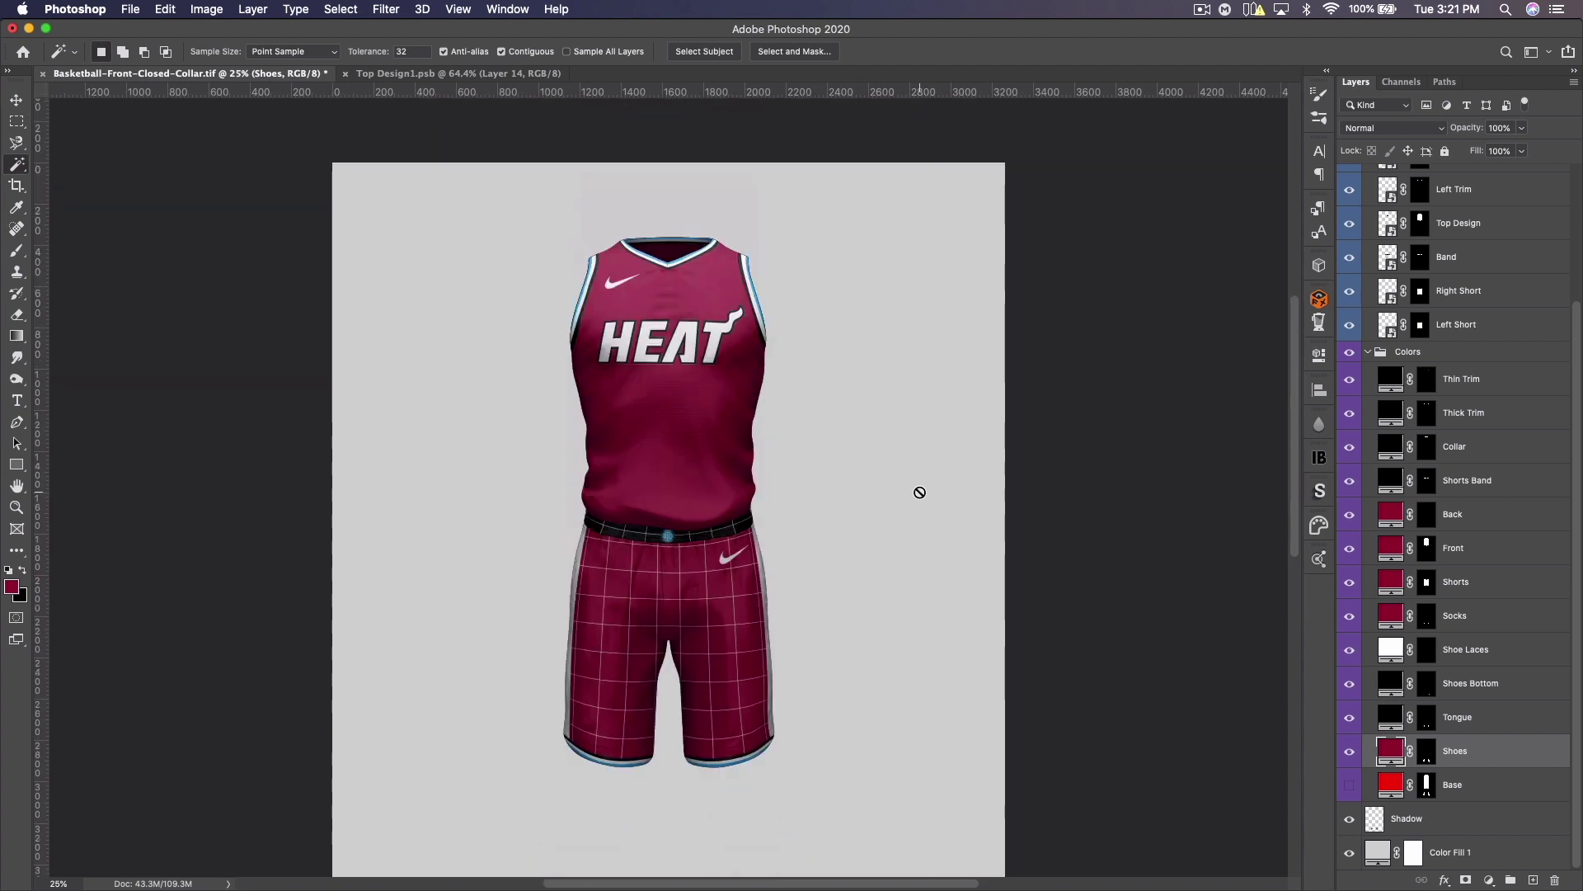
{"action": "scroll", "coordinate": [920, 492], "scroll_direction": "down", "scroll_amount": 1}
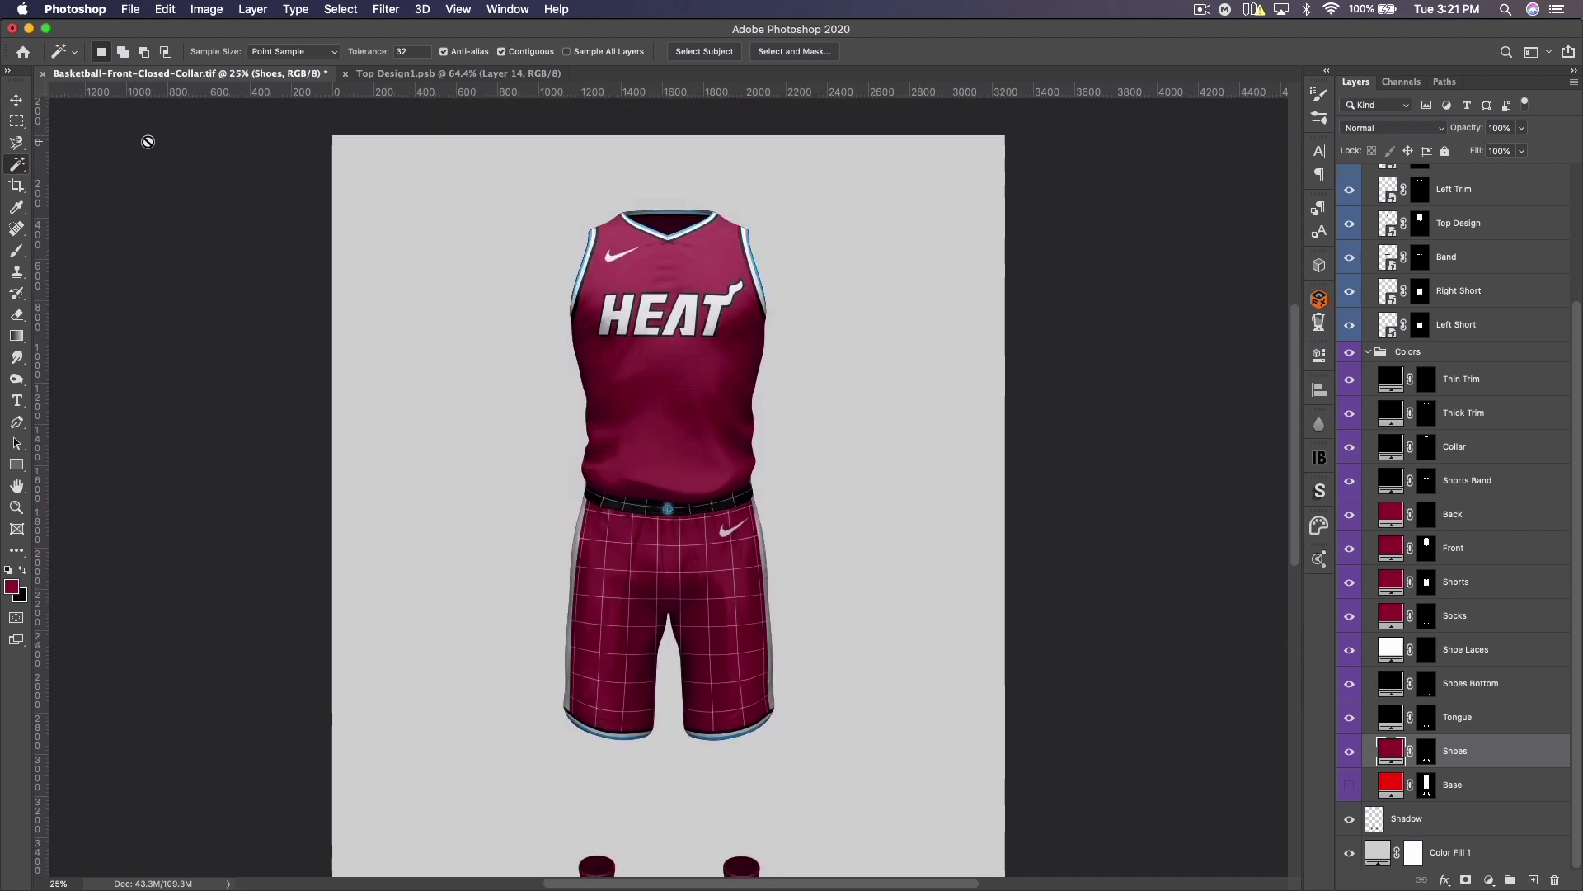
Step: Recolour the Back and Front fills to the deeper red 980108
{"action": "key", "text": "v"}
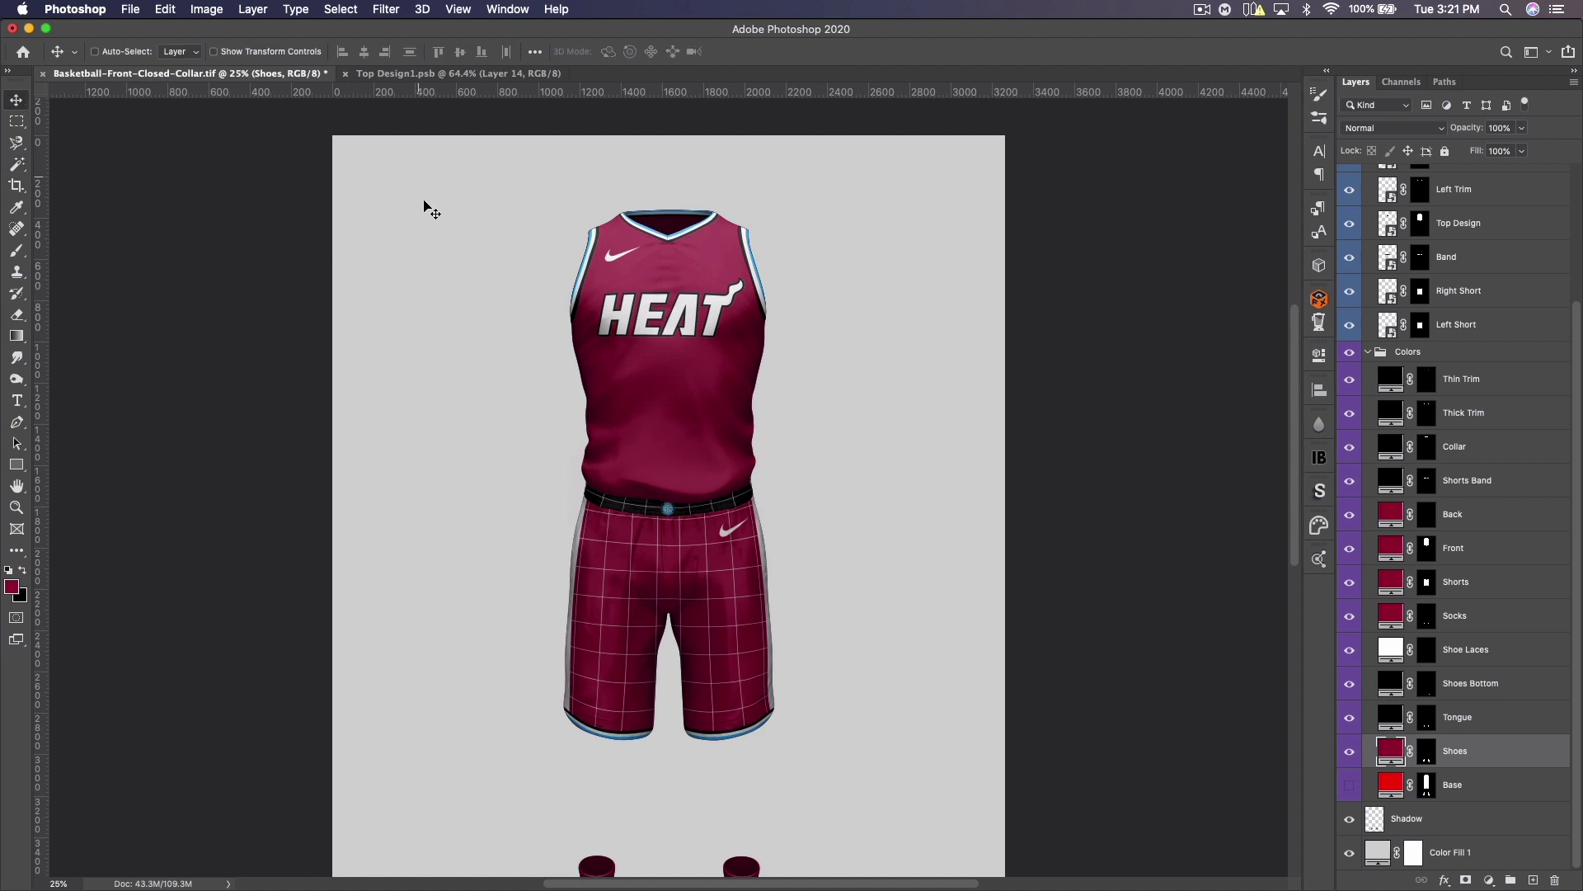
{"action": "double_click", "coordinate": [1394, 514]}
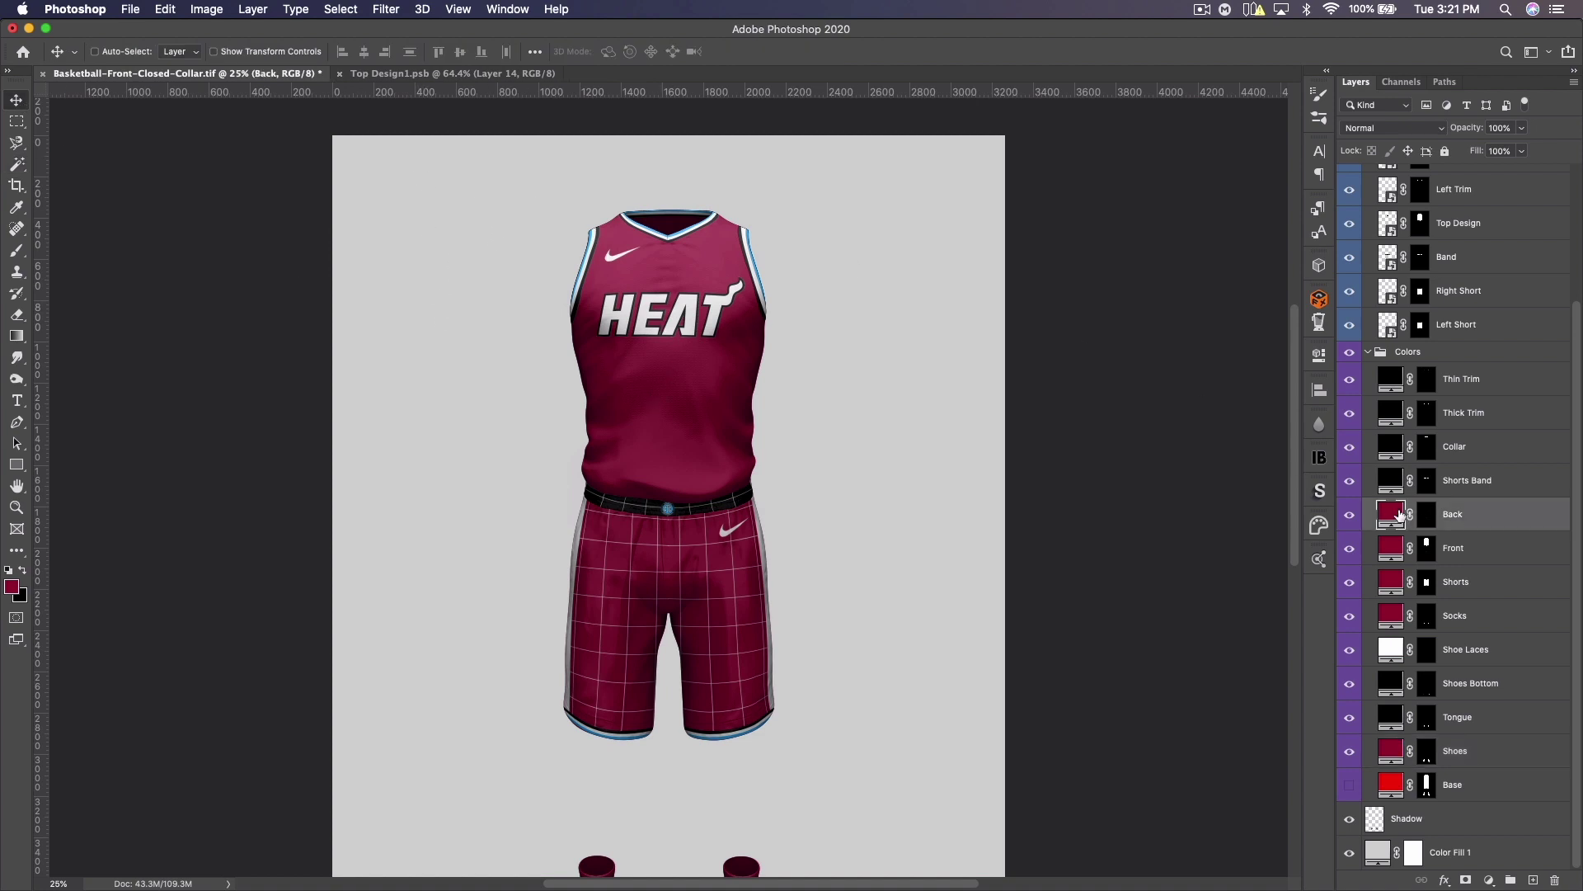
{"action": "left_click_drag", "start_coordinate": [1026, 280], "coordinate": [1032, 272]}
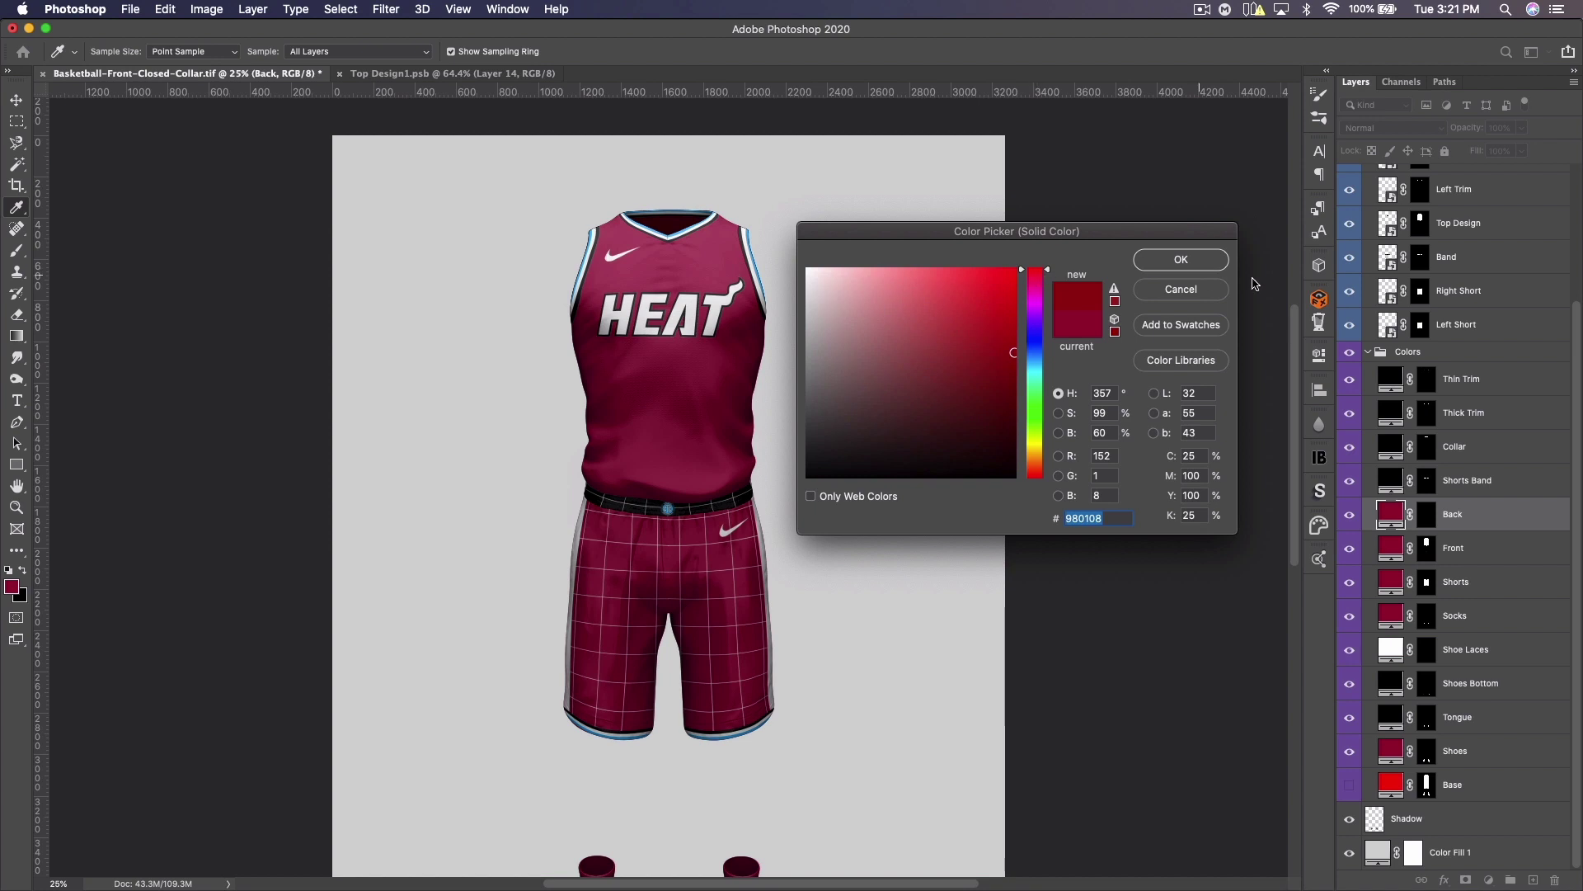
{"action": "left_click", "coordinate": [1181, 259]}
{"action": "key", "text": "alt+bracketleft"}
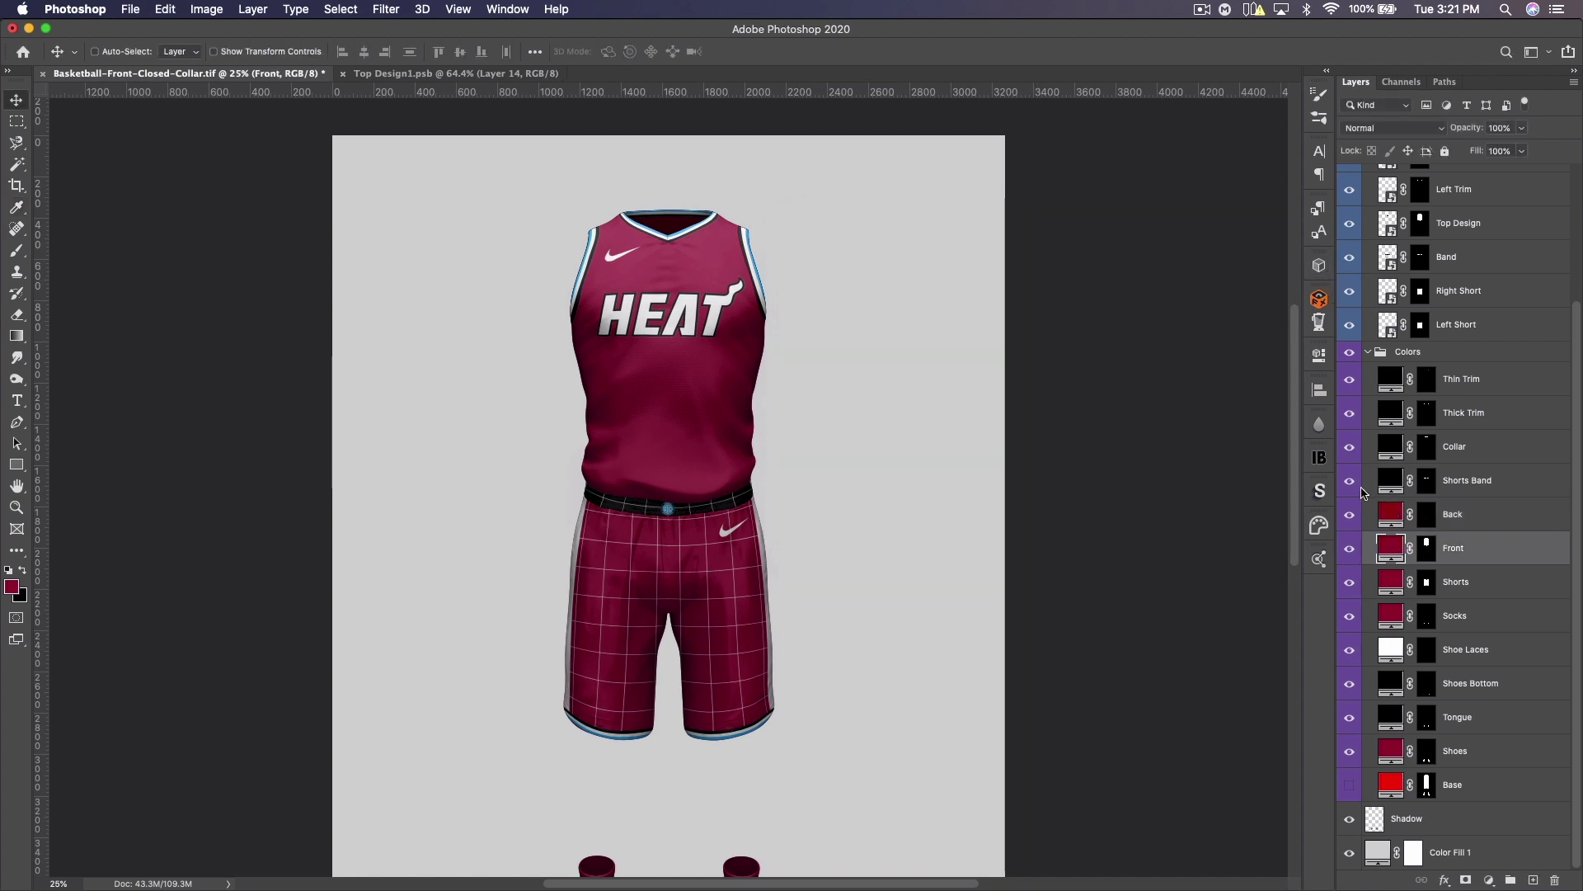
{"action": "double_click", "coordinate": [1391, 547]}
{"action": "type", "text": "980108"}
{"action": "left_click", "coordinate": [1183, 259]}
Step: Apply the deeper red 980108 to the Shorts and Socks fills
{"action": "left_click", "coordinate": [1391, 582]}
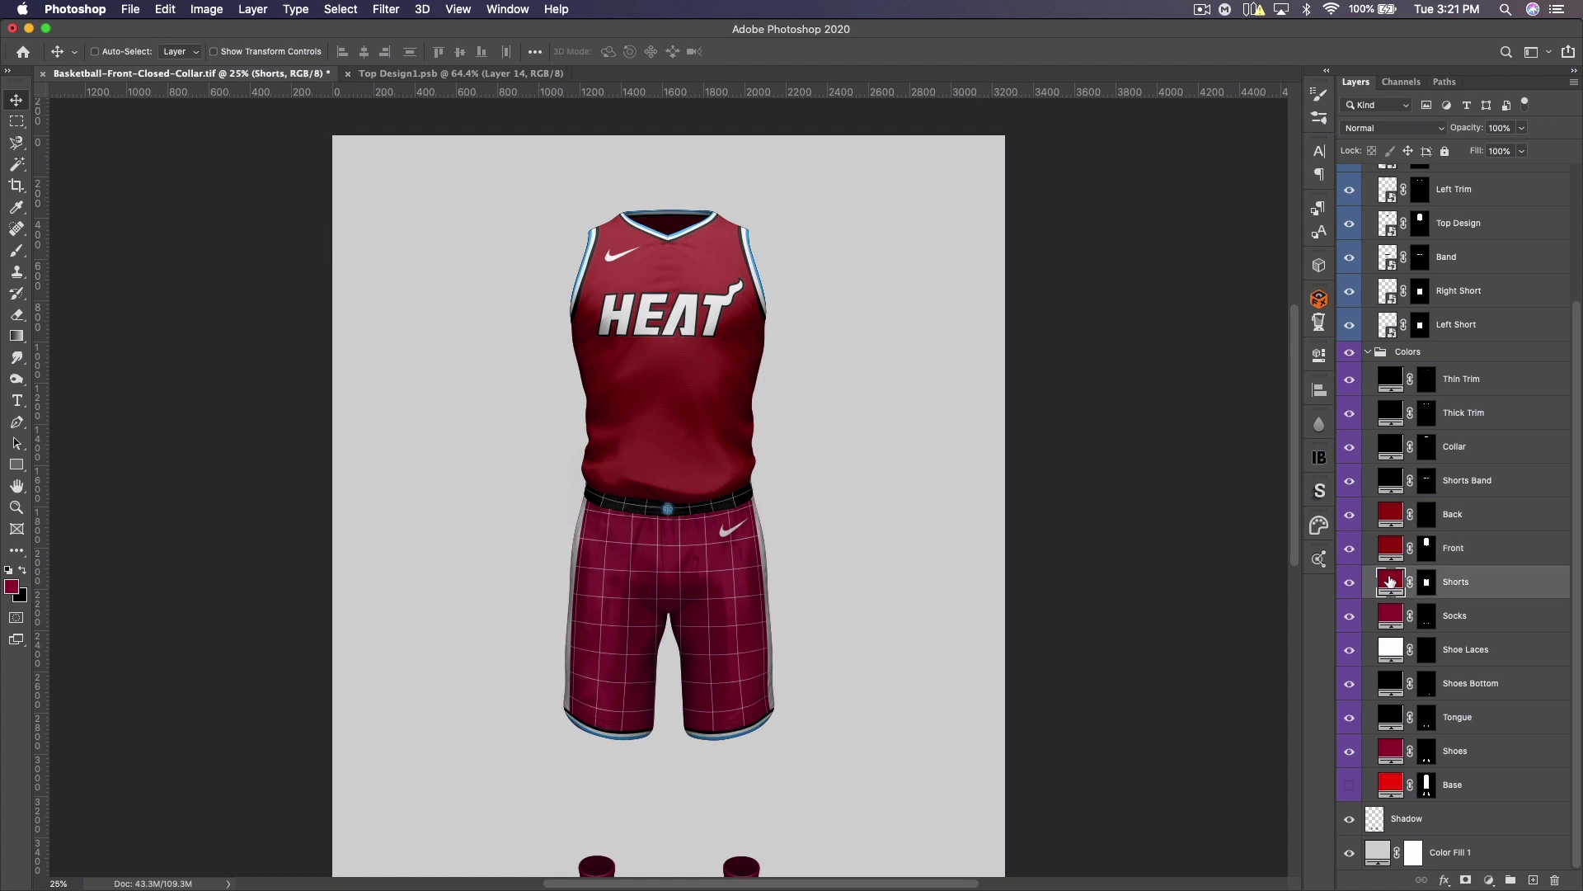
{"action": "double_click", "coordinate": [1392, 582]}
{"action": "type", "text": "980108"}
{"action": "left_click", "coordinate": [1181, 259]}
{"action": "double_click", "coordinate": [1391, 615]}
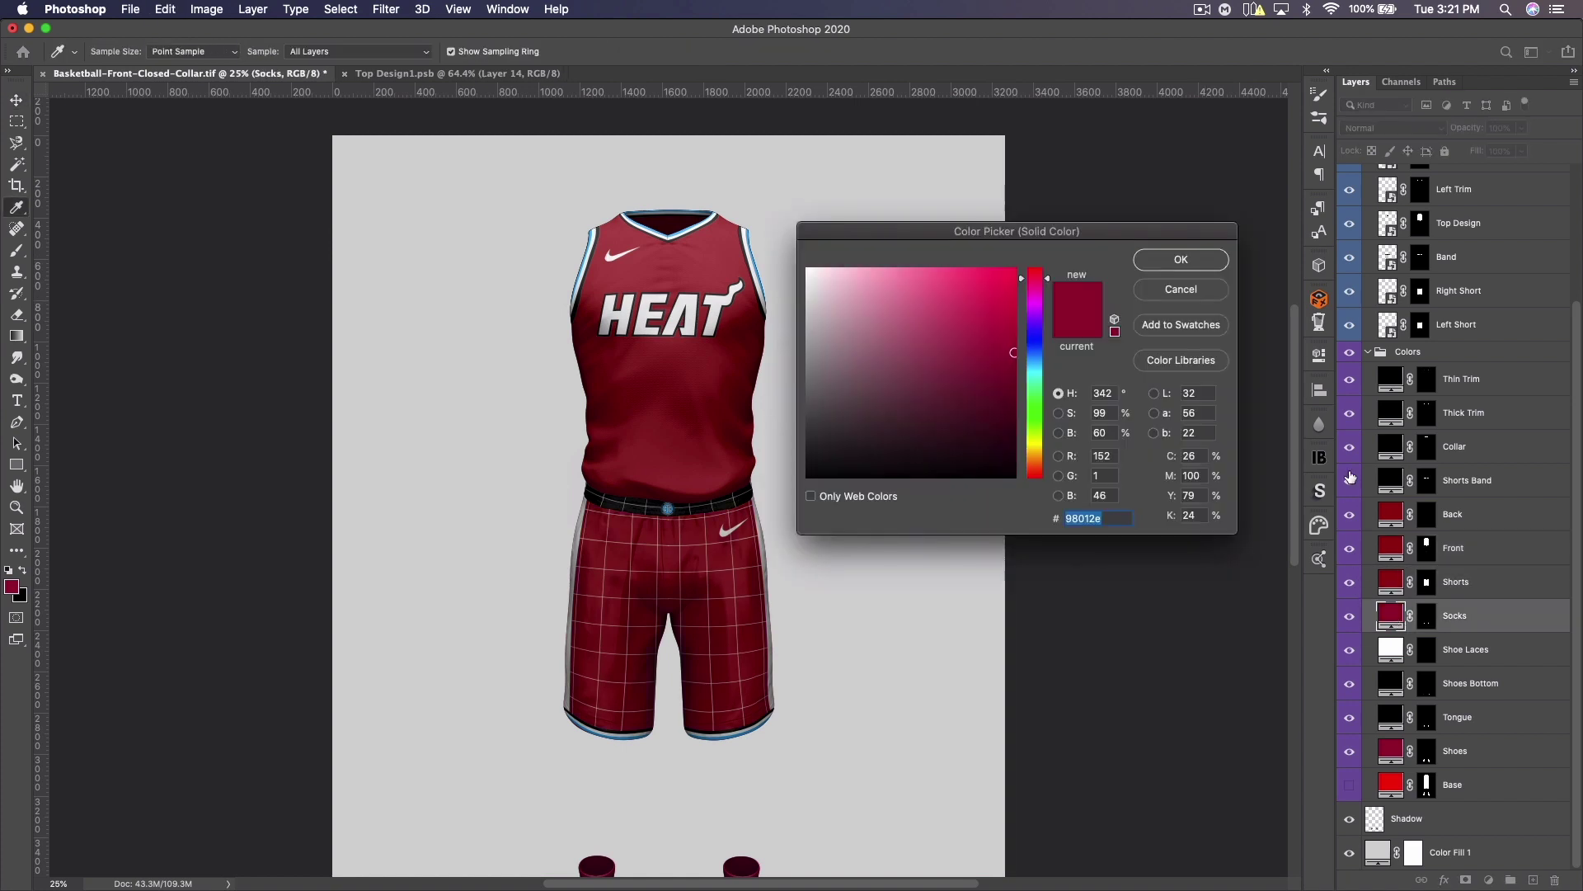
{"action": "type", "text": "980108"}
{"action": "left_click", "coordinate": [1181, 259]}
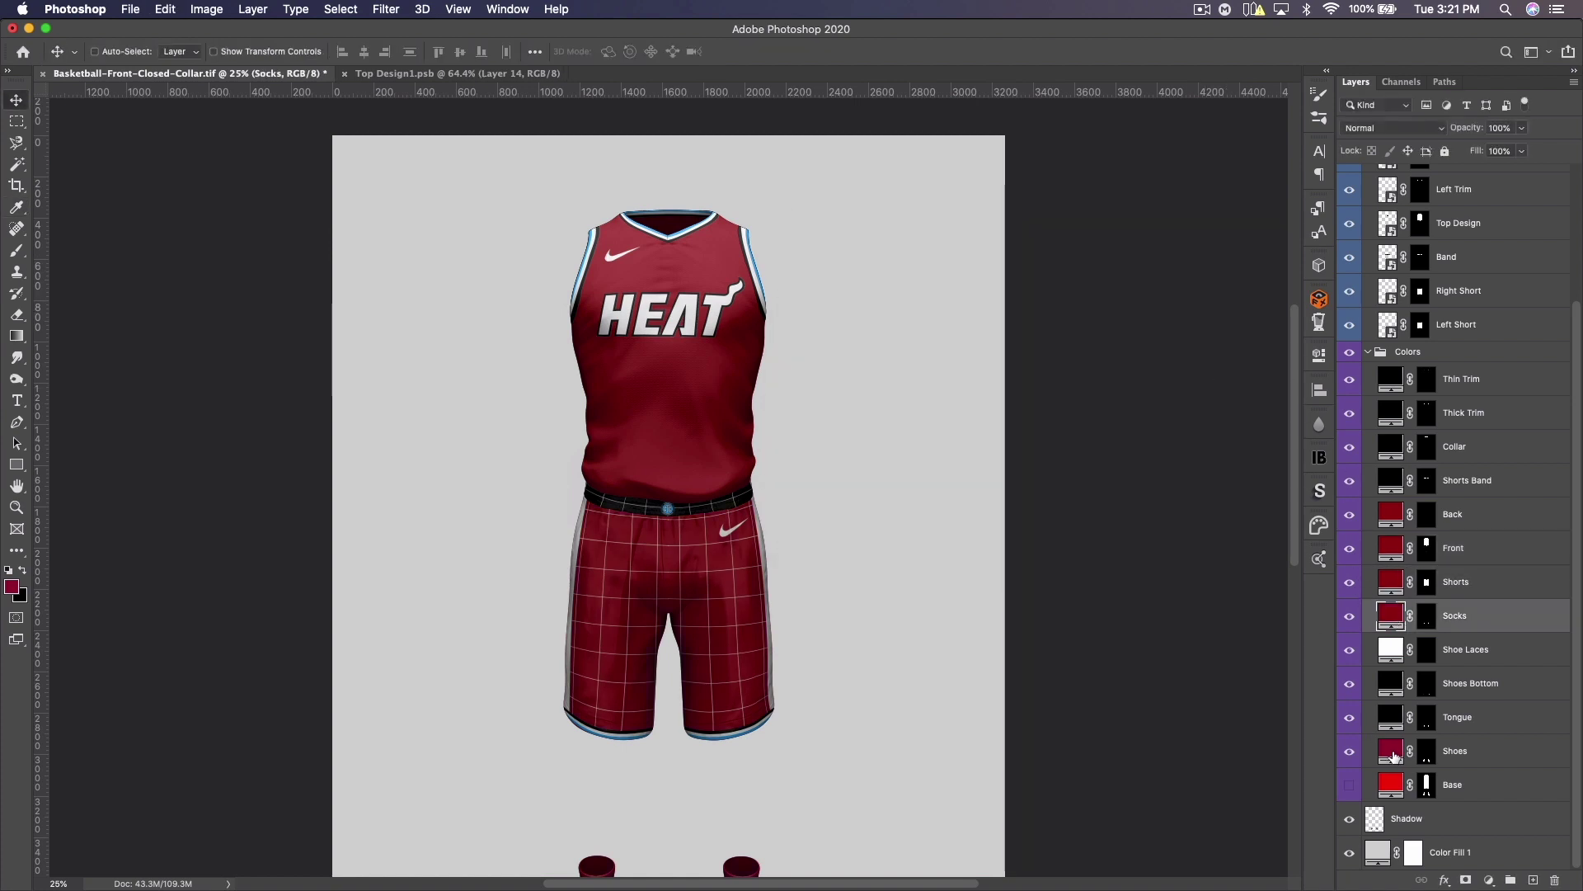
Step: Apply 980108 to the Shoes fill and set it as the foreground colour
{"action": "double_click", "coordinate": [1391, 751]}
{"action": "type", "text": "980108"}
{"action": "left_click", "coordinate": [1163, 260]}
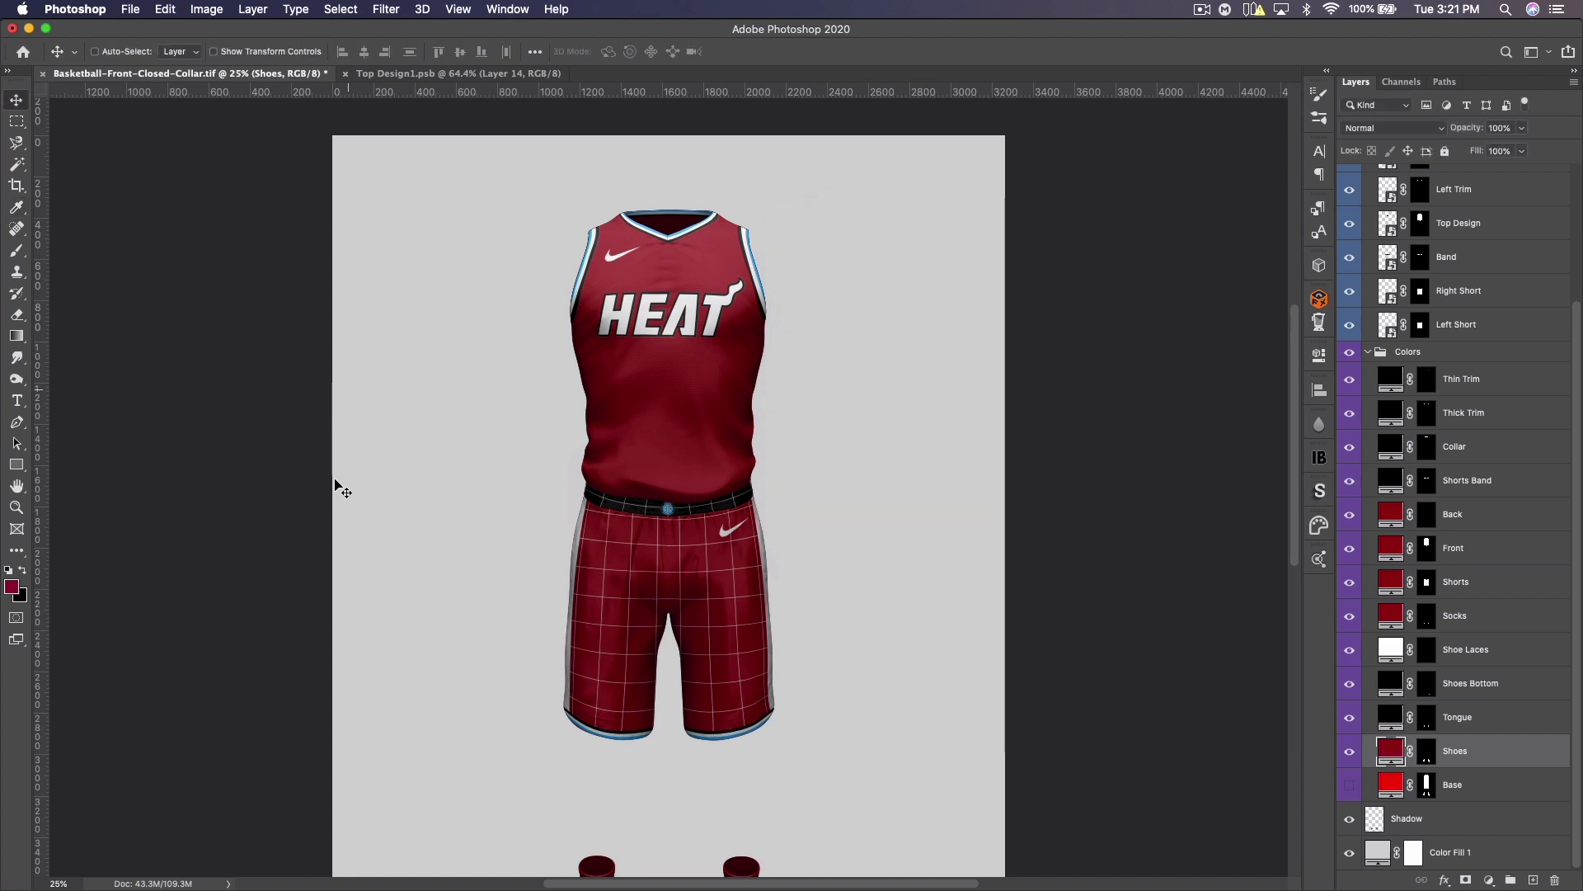
{"action": "left_click", "coordinate": [11, 586]}
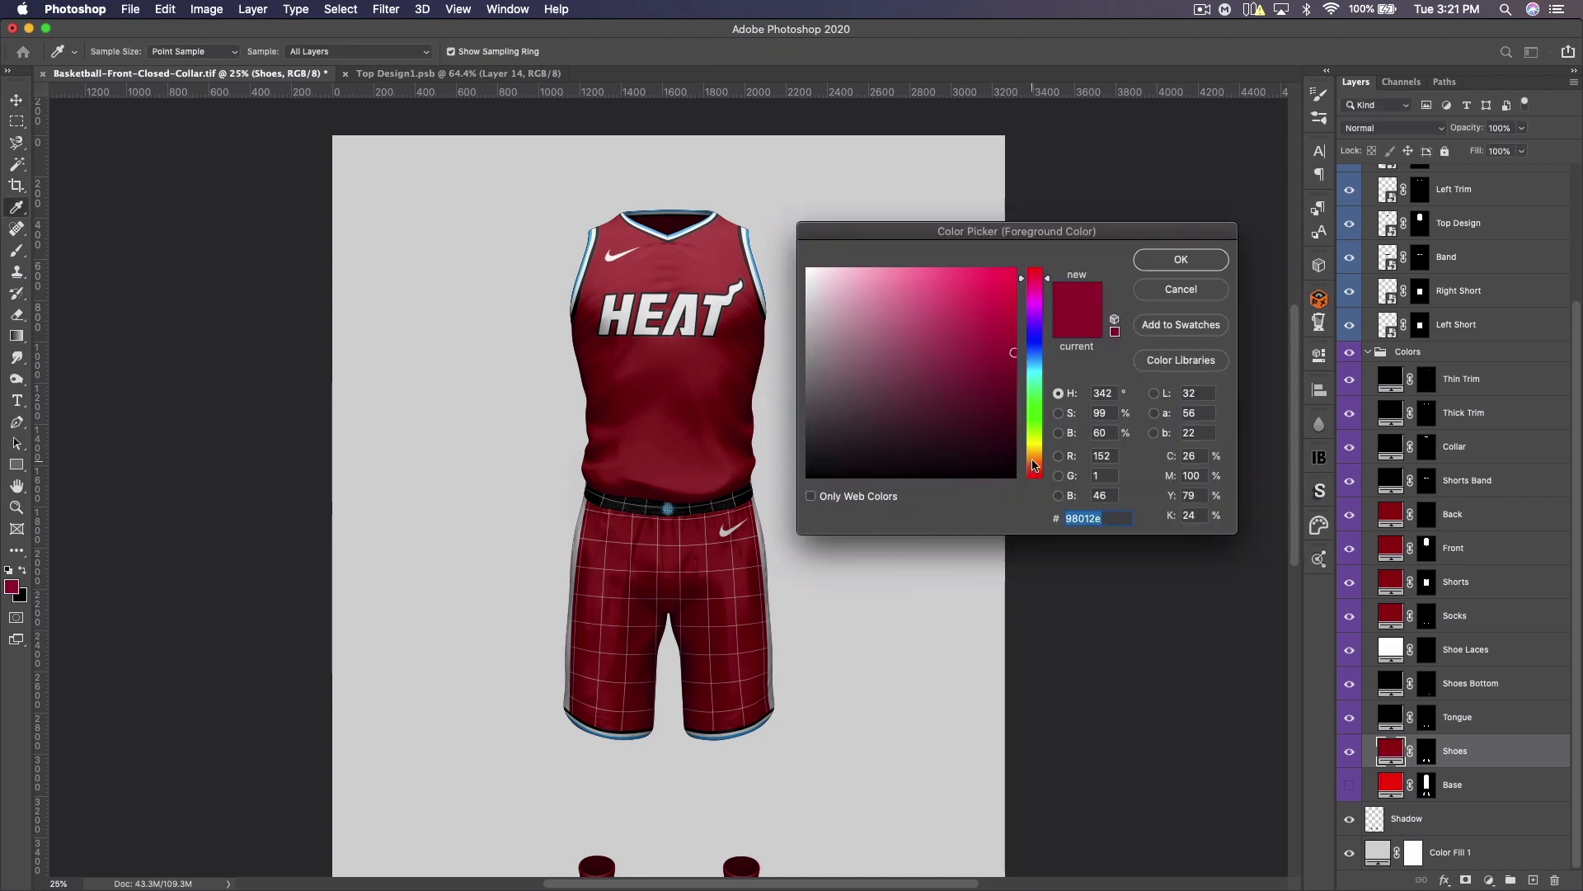
{"action": "type", "text": "980108"}
{"action": "left_click", "coordinate": [1179, 260]}
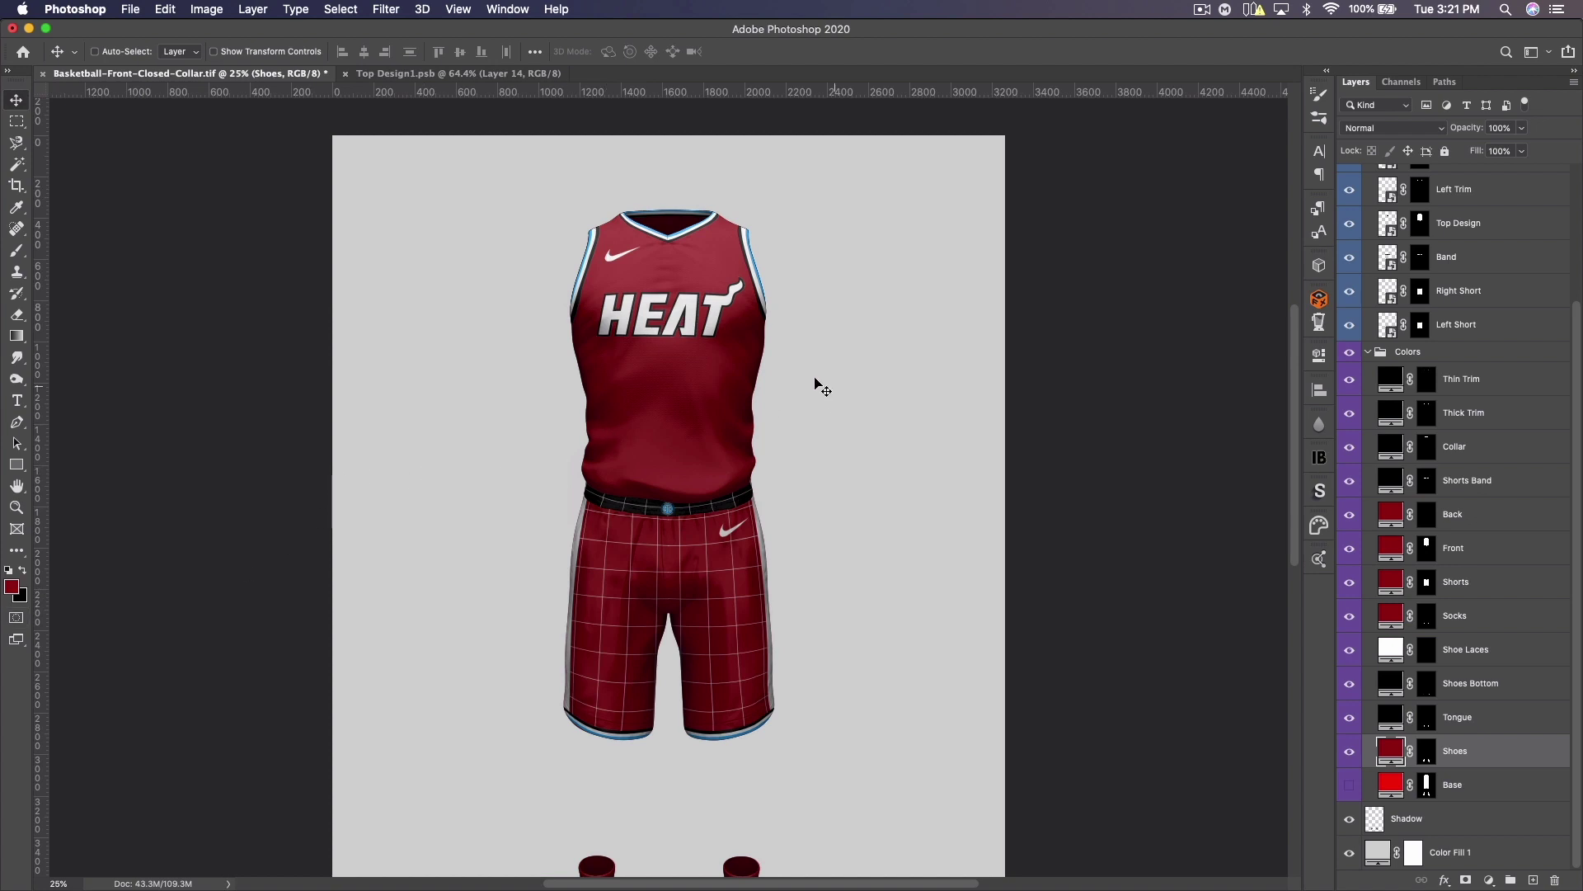
Step: In Top Design1, unhide the number layer under HEAT and retype its 20 as 3
{"action": "scroll", "coordinate": [1441, 365], "scroll_direction": "up", "scroll_amount": 3}
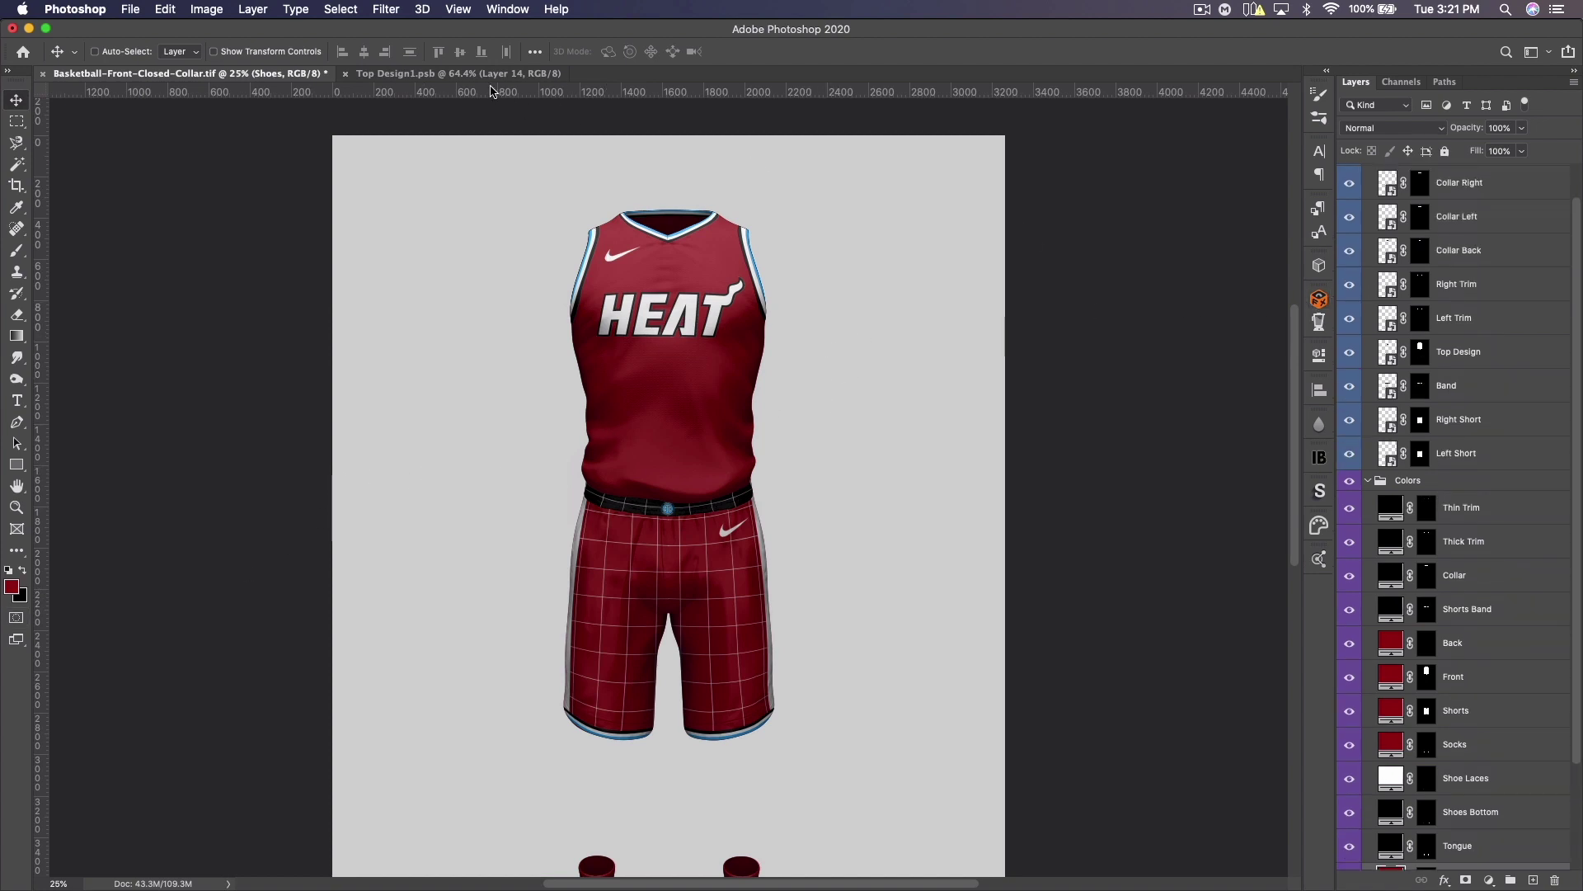
{"action": "left_click", "coordinate": [435, 76]}
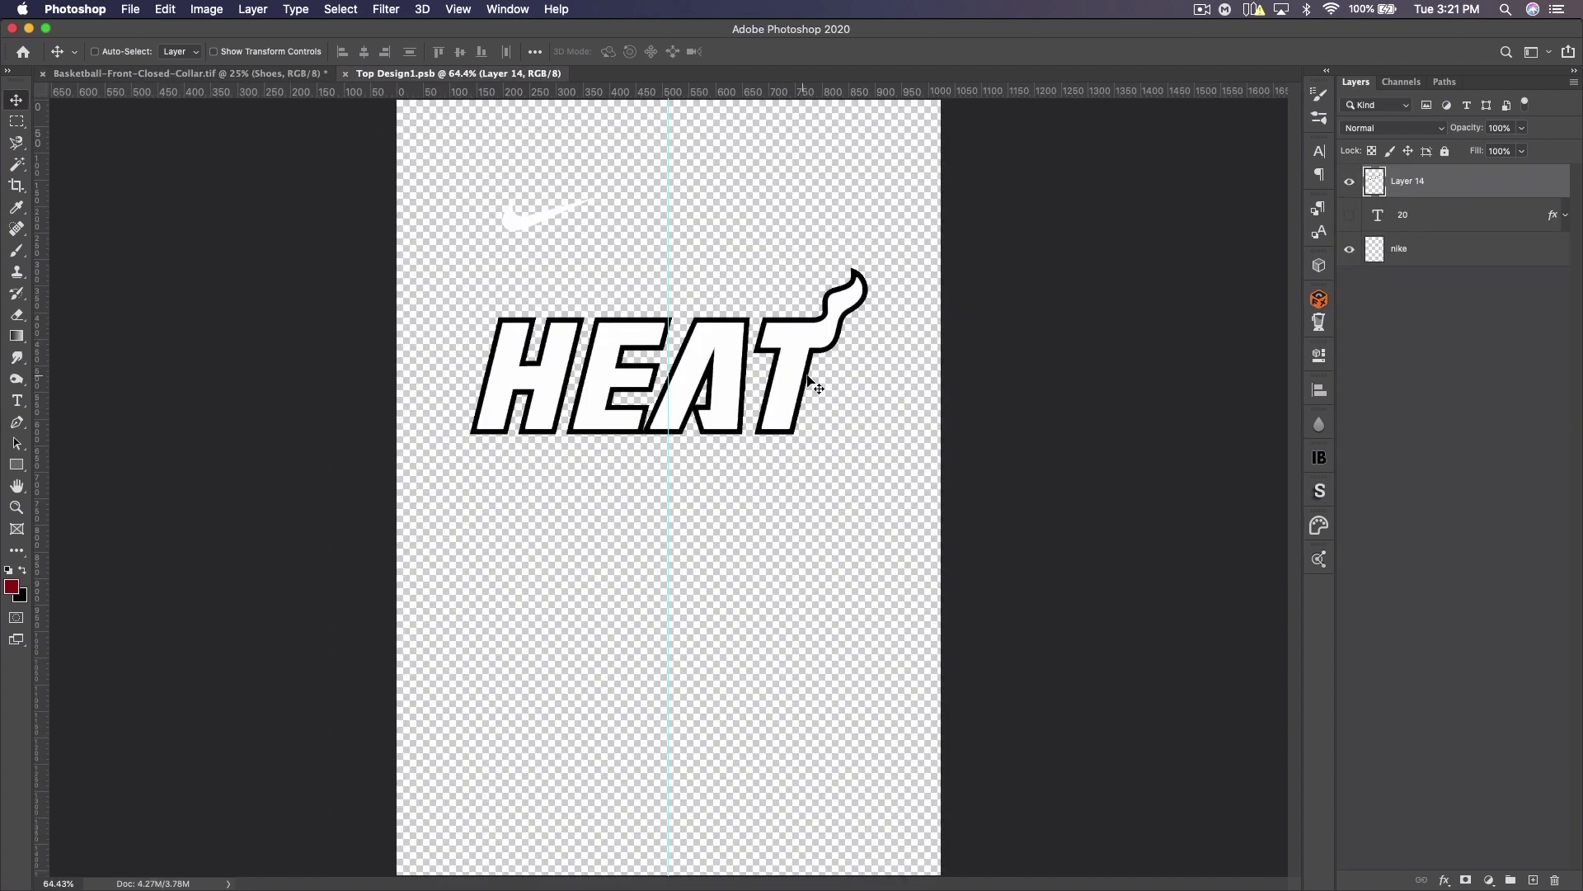
{"action": "left_click", "coordinate": [1349, 215]}
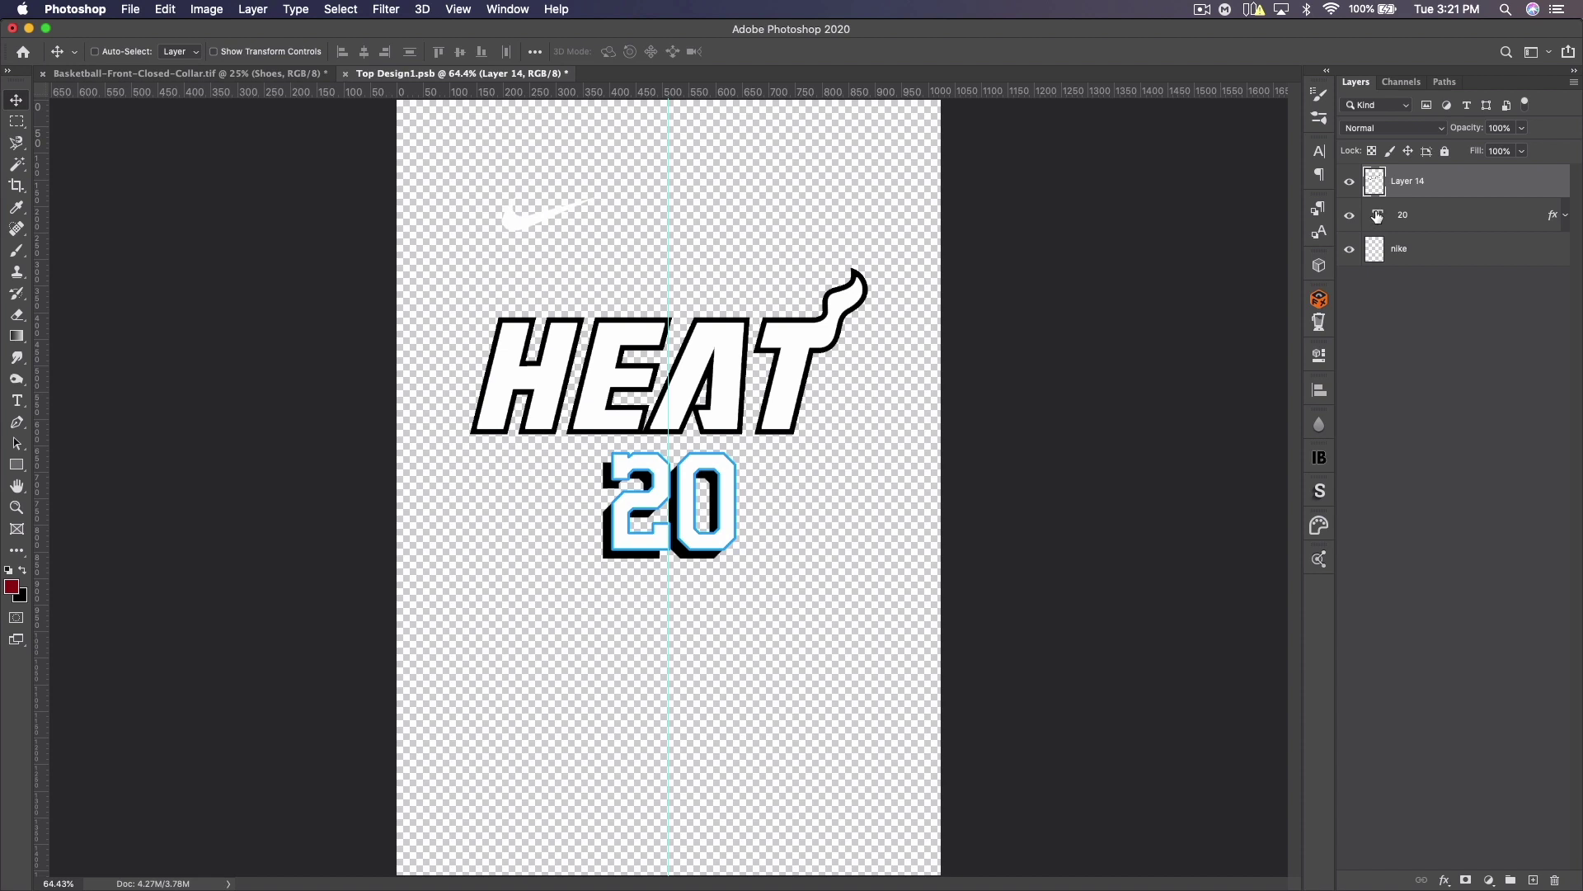
{"action": "double_click", "coordinate": [1376, 216]}
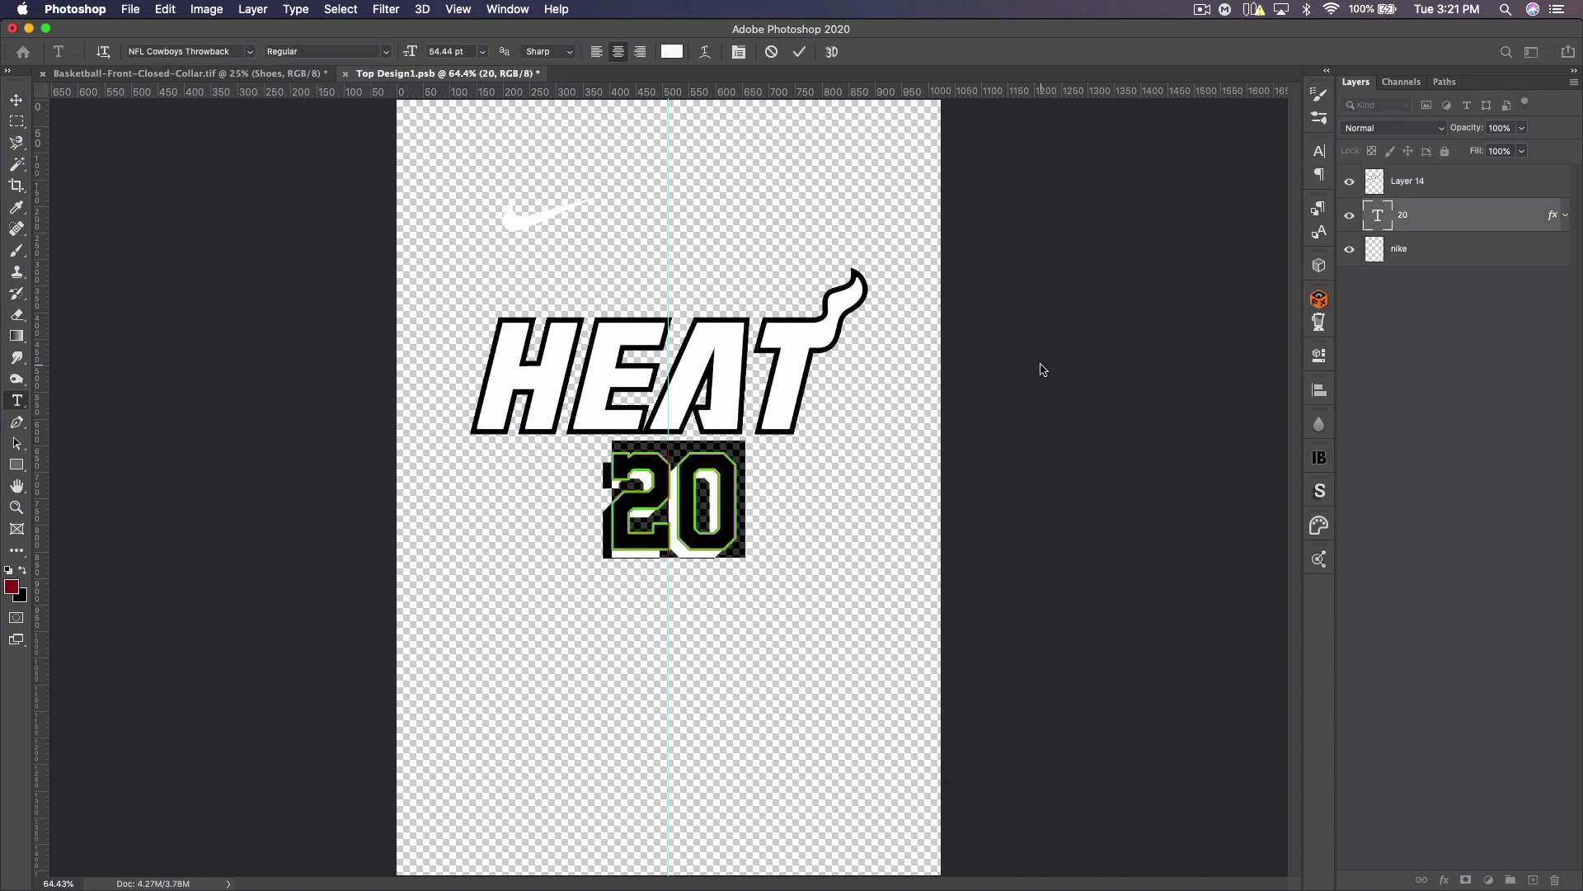
{"action": "type", "text": "3"}
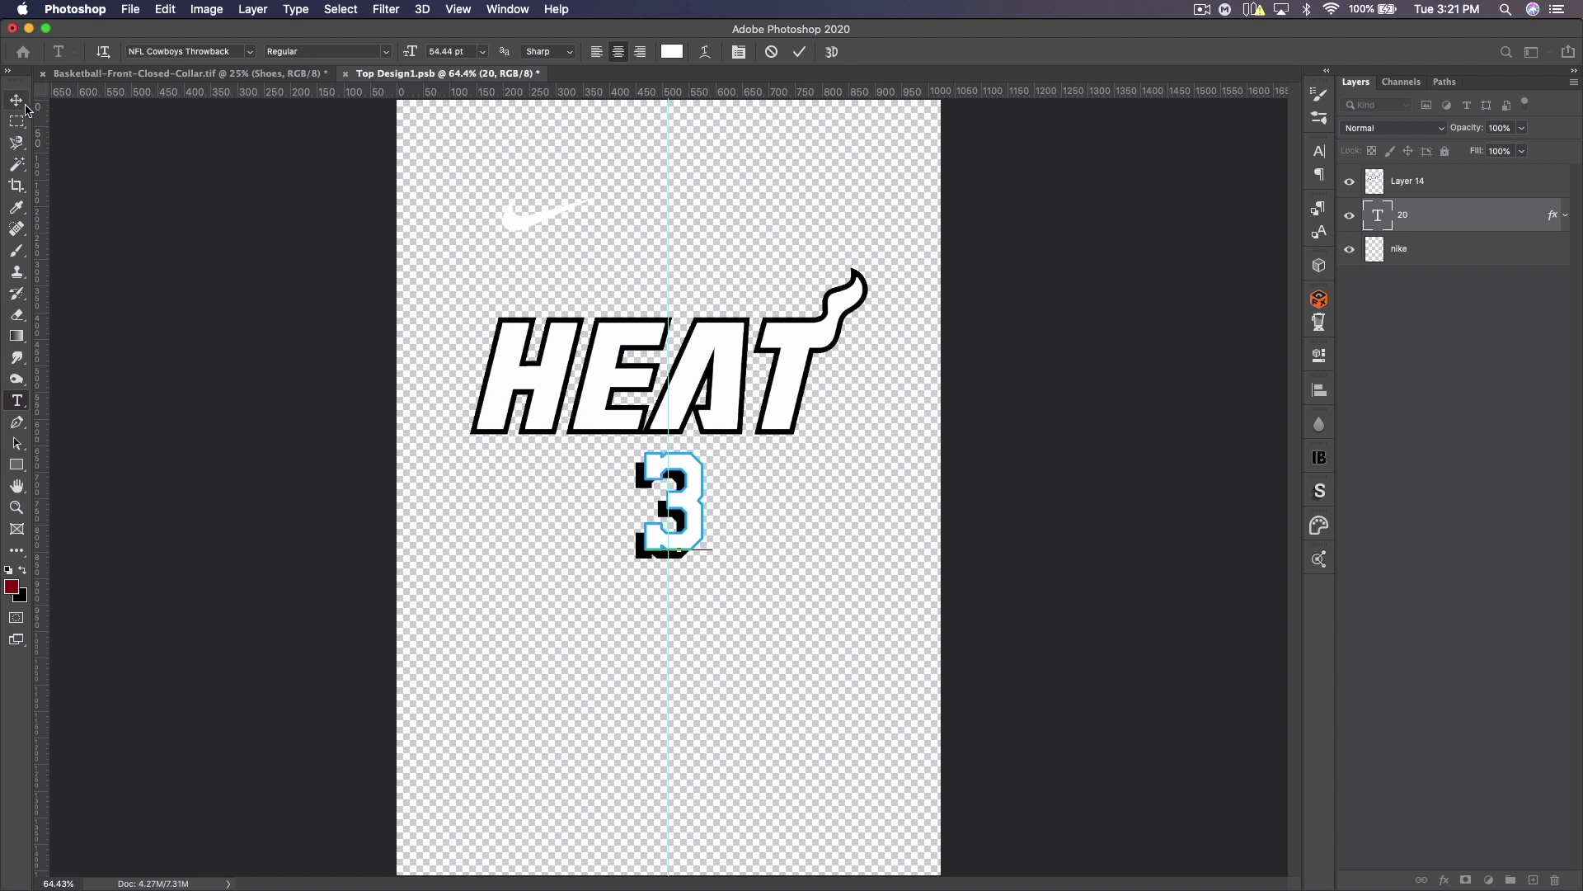
{"action": "double_click", "coordinate": [694, 495]}
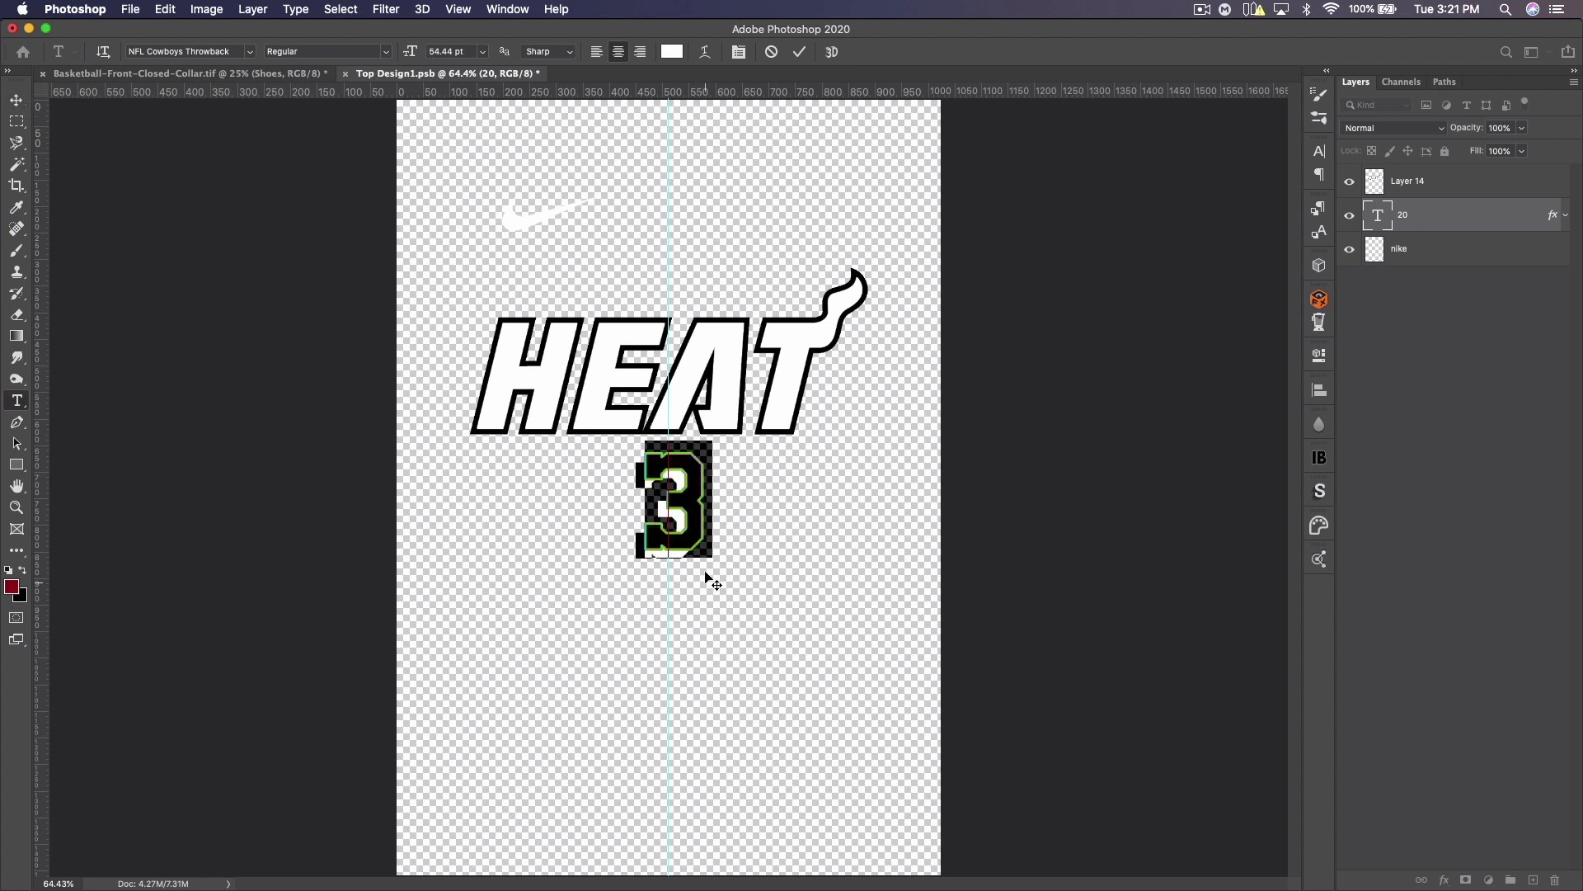
Step: Switch the 3 from NFL Cowboys Throwback to the NFL Colts Throwback font and commit the edit
{"action": "left_click", "coordinate": [188, 52]}
{"action": "left_click", "coordinate": [250, 52]}
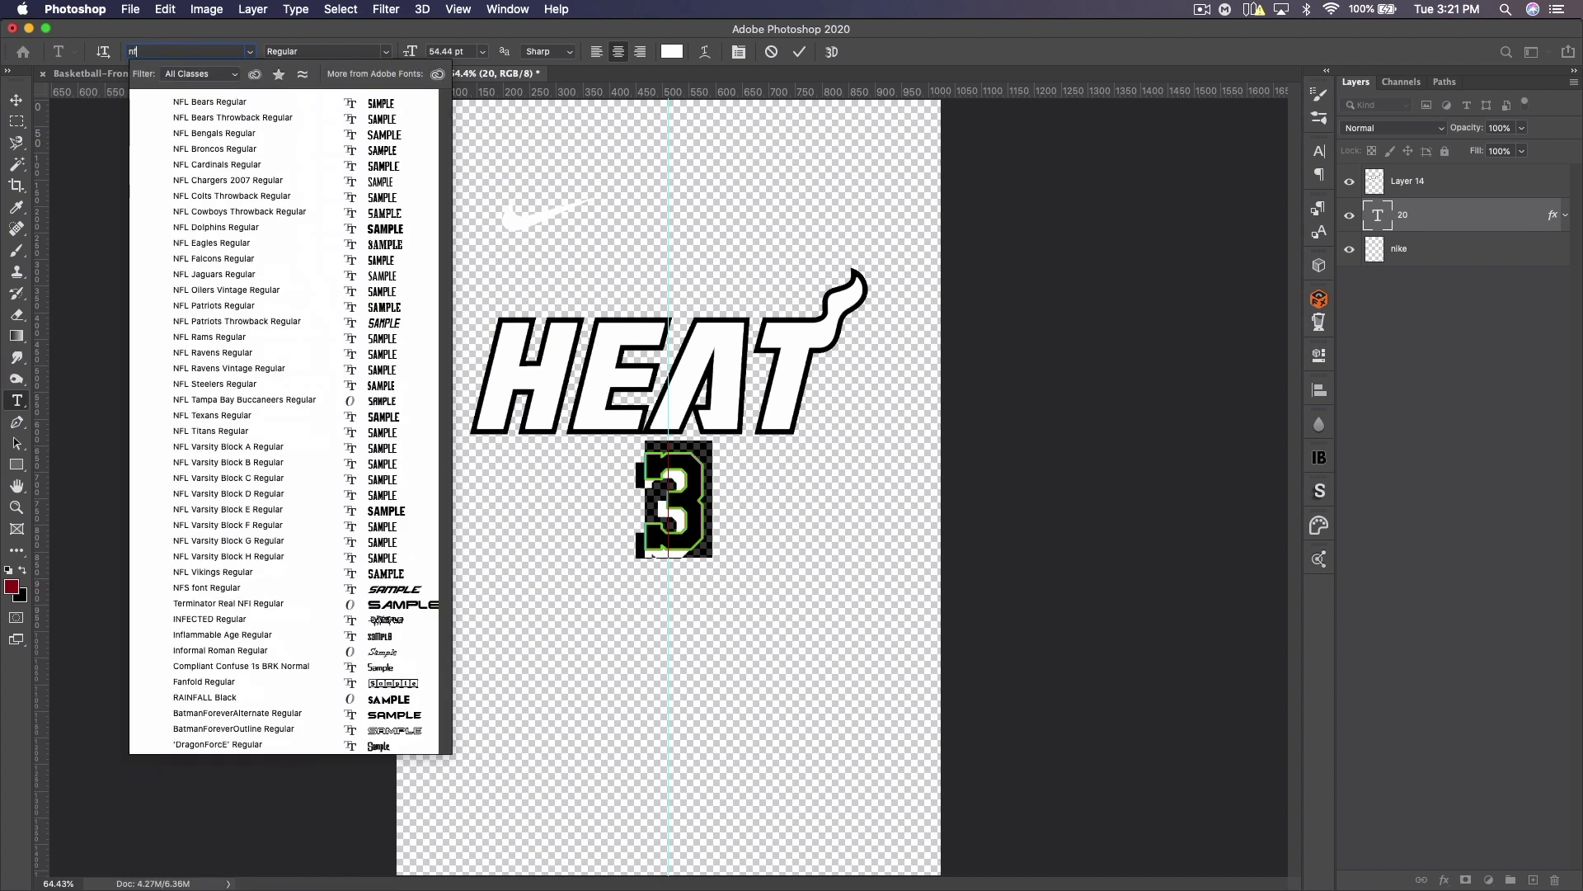
{"action": "key", "text": "Up"}
{"action": "key", "text": "Up"}
{"action": "key", "text": "Up"}
{"action": "key", "text": "Up"}
{"action": "key", "text": "Up"}
{"action": "key", "text": "Up"}
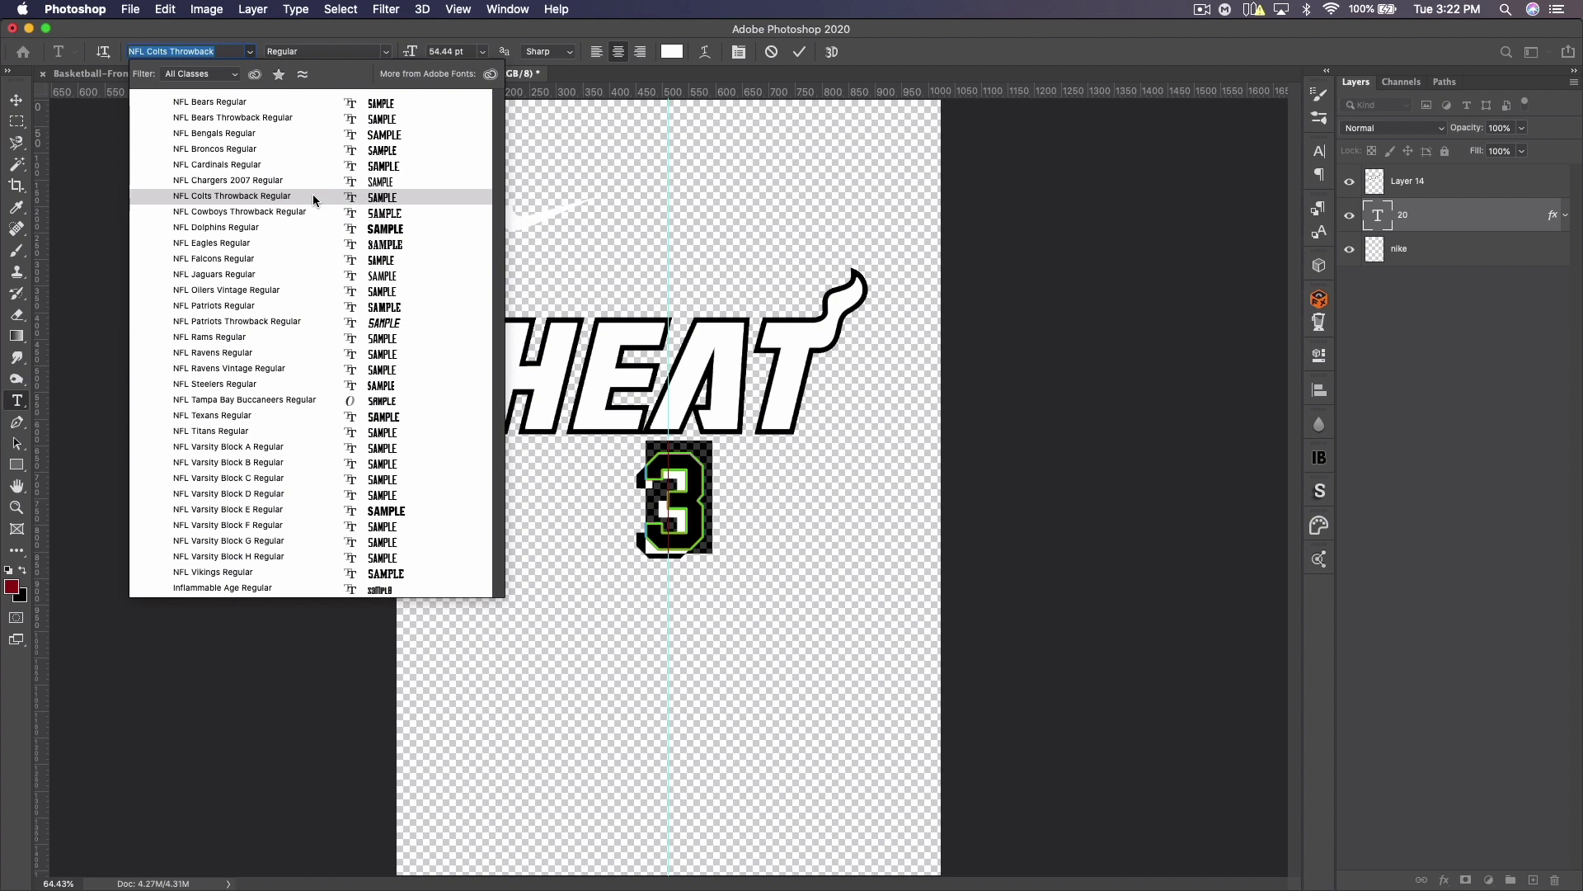
{"action": "left_click", "coordinate": [313, 195]}
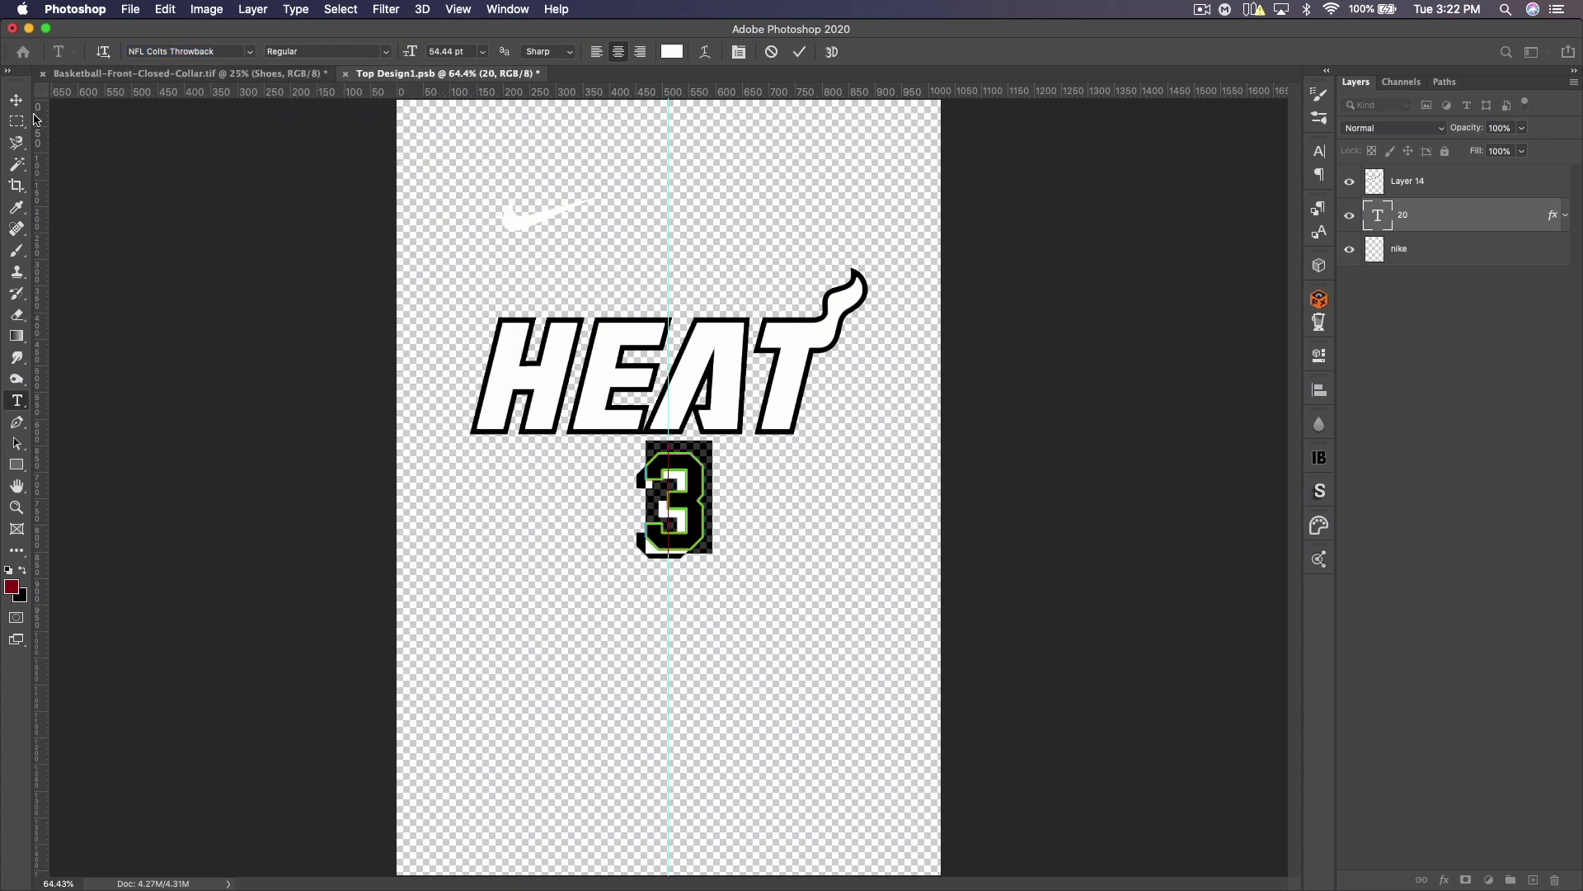
{"action": "key", "text": "super+Return"}
Step: In the 3's Layer Style, try a 000000 black stroke and toggle its drop shadow off and on
{"action": "double_click", "coordinate": [1483, 221]}
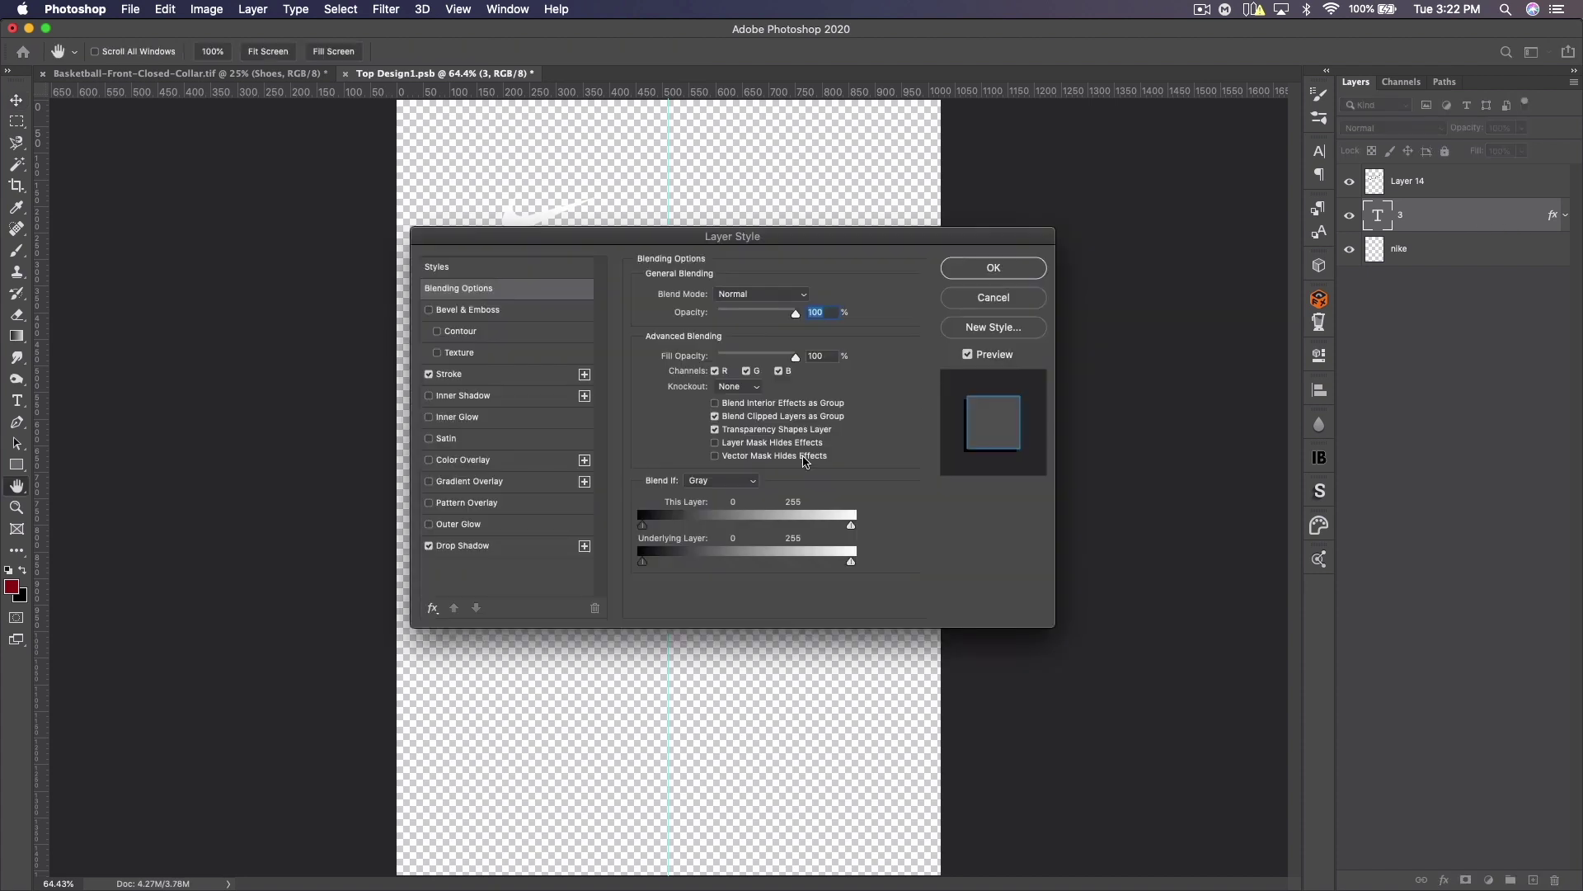
{"action": "left_click_drag", "start_coordinate": [695, 235], "coordinate": [1218, 269]}
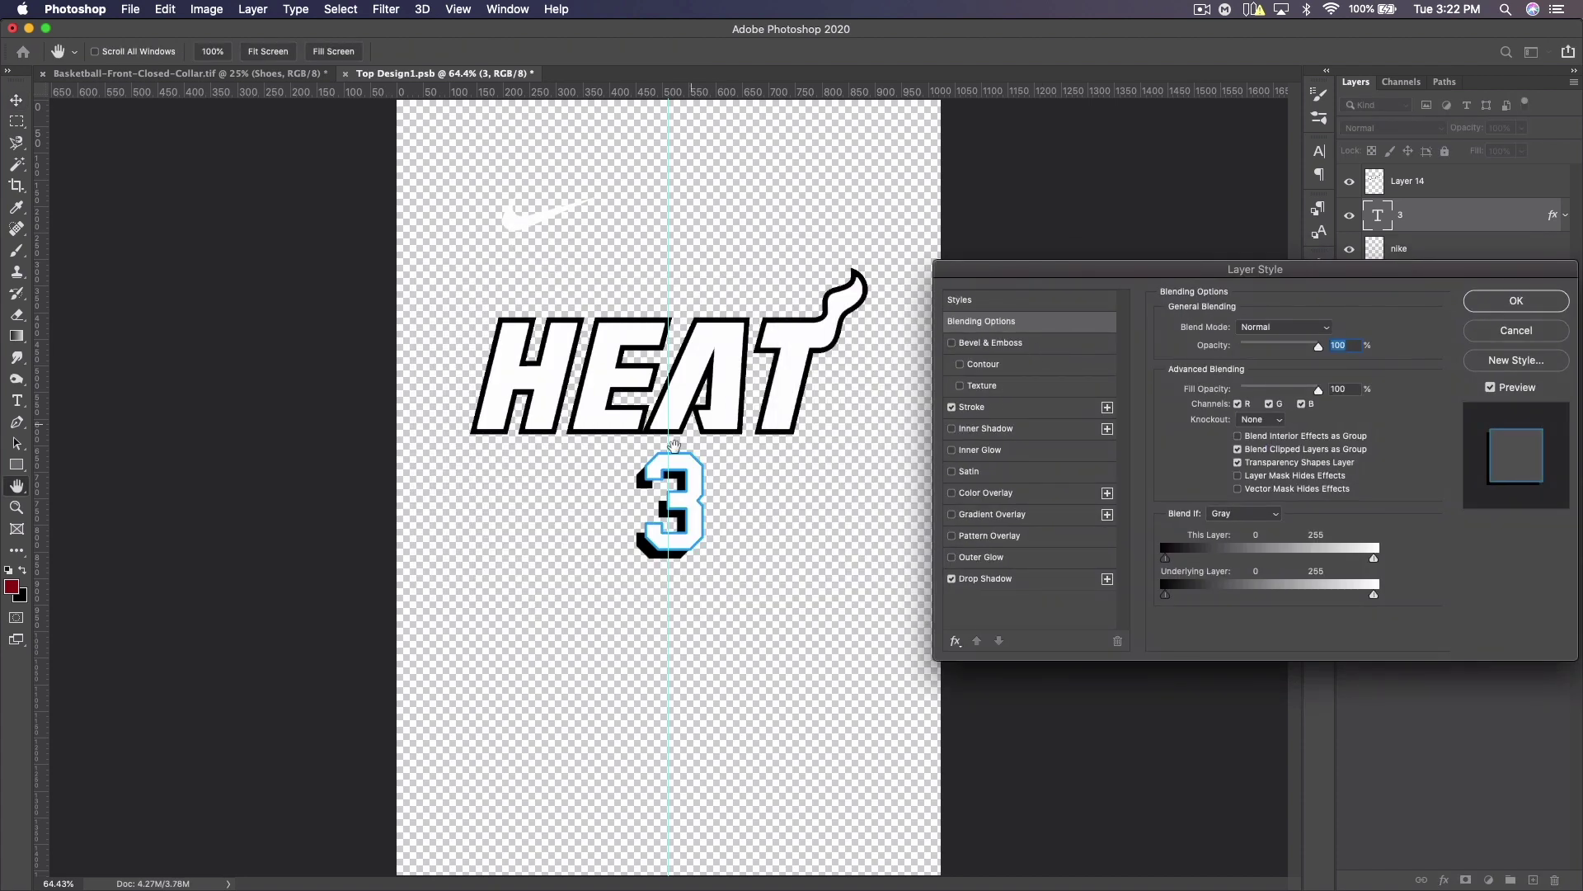
{"action": "left_click", "coordinate": [990, 412]}
{"action": "left_click", "coordinate": [1209, 452]}
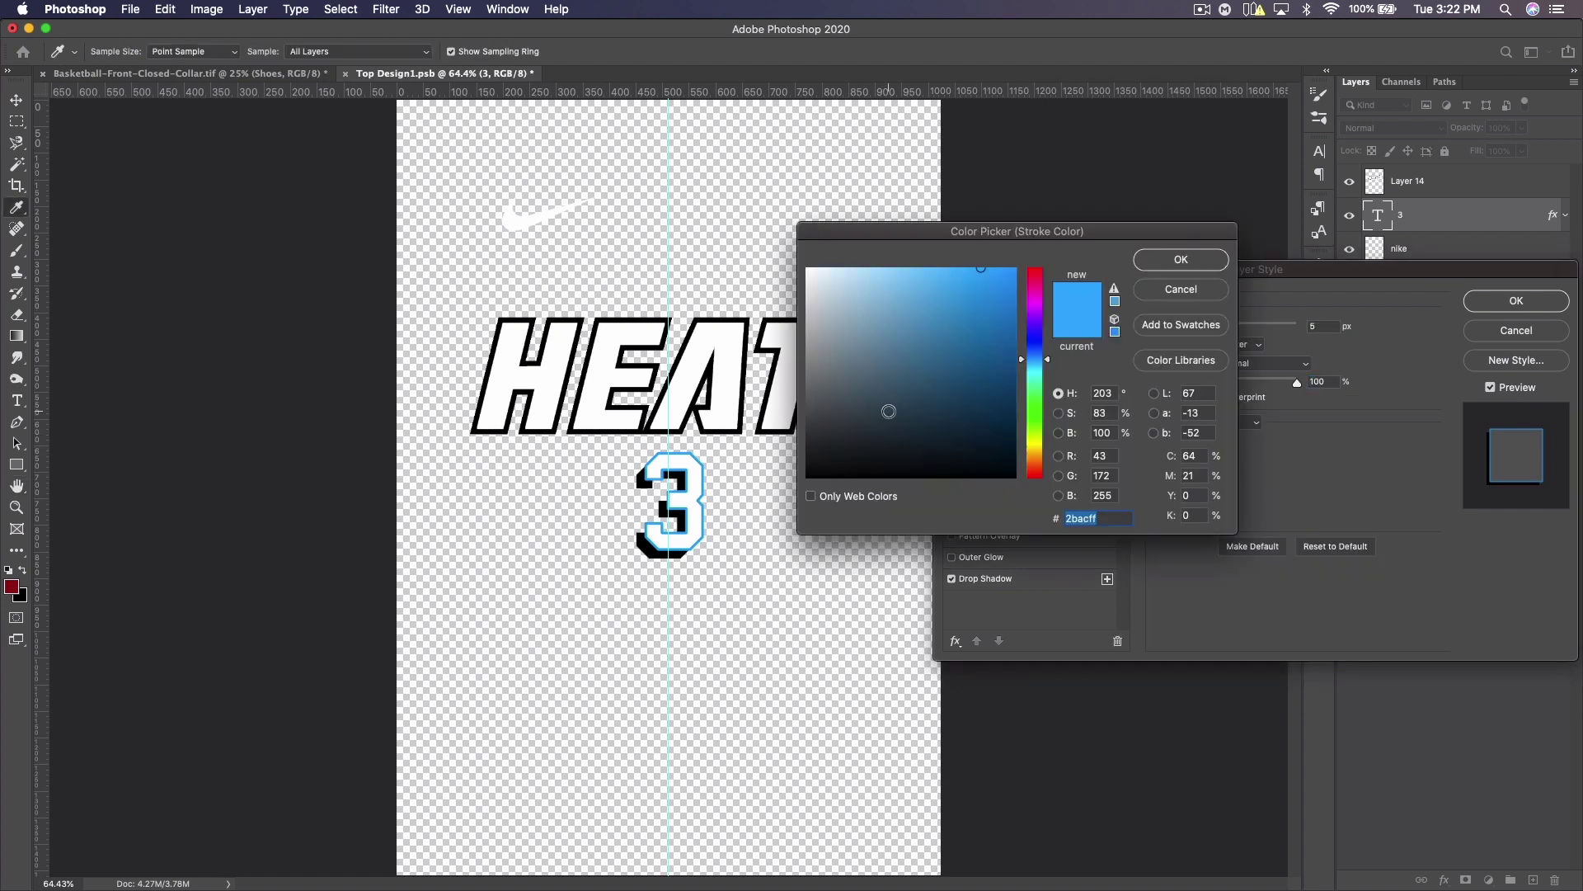
{"action": "type", "text": "000000"}
{"action": "left_click", "coordinate": [1174, 268]}
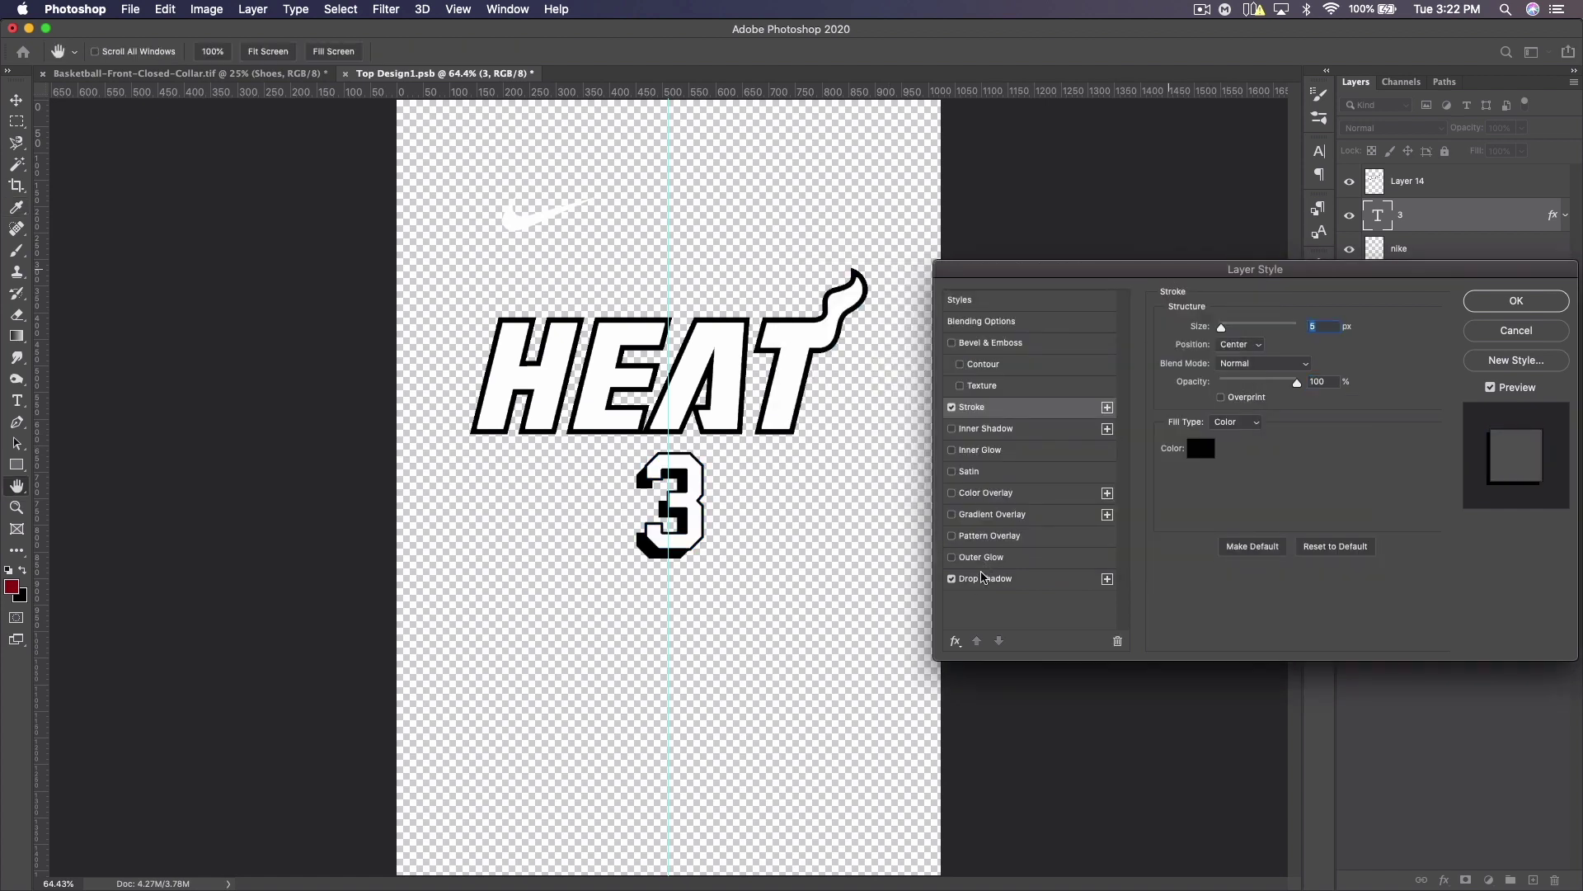
{"action": "left_click", "coordinate": [953, 579]}
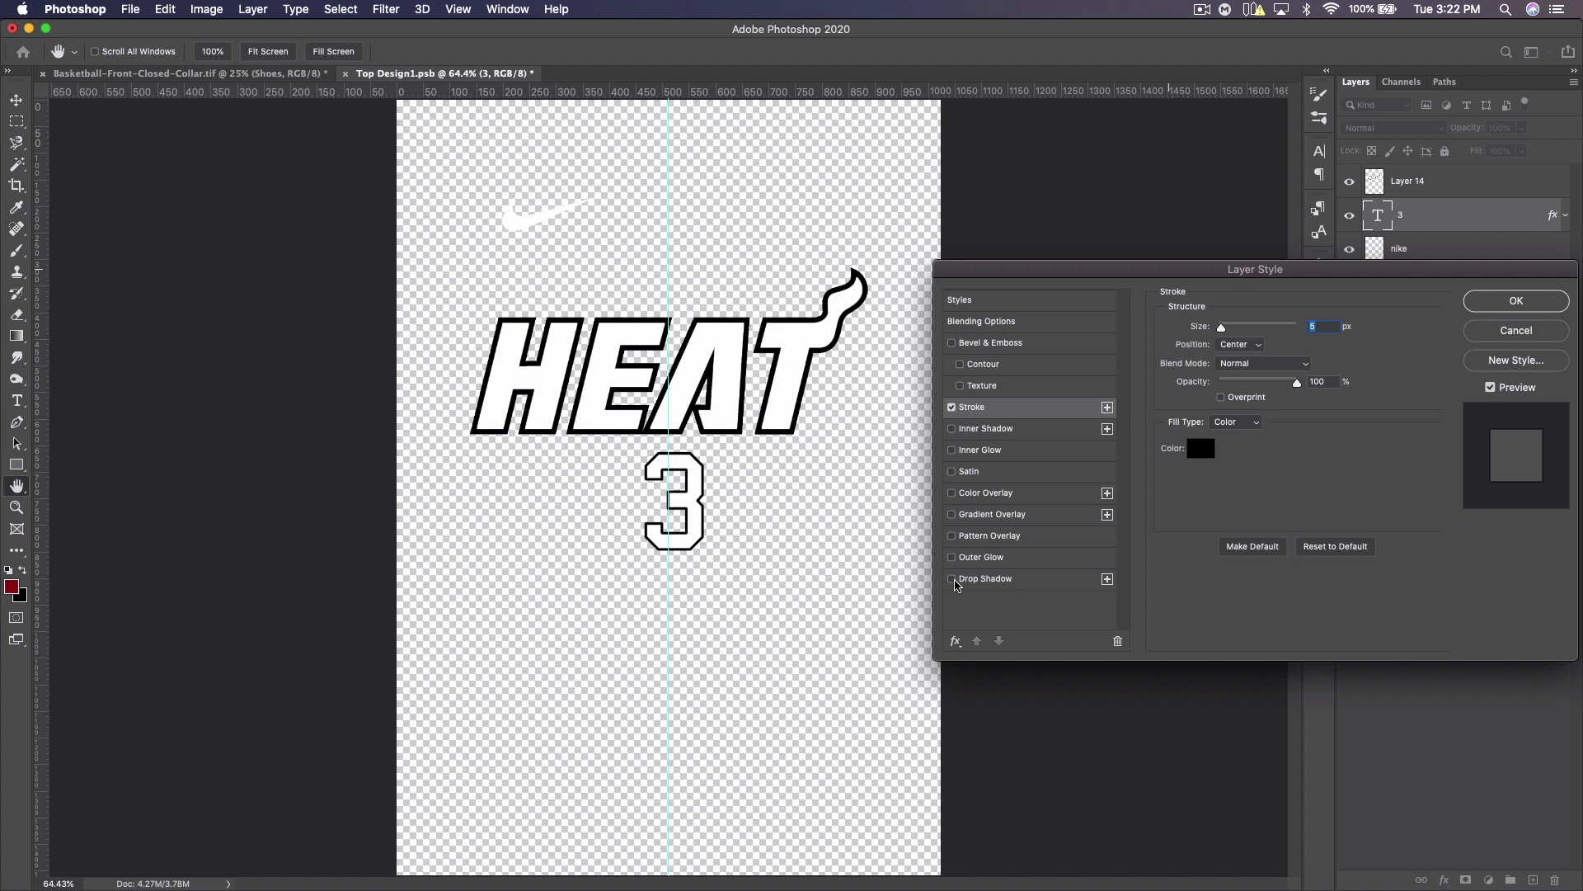
{"action": "left_click", "coordinate": [954, 580]}
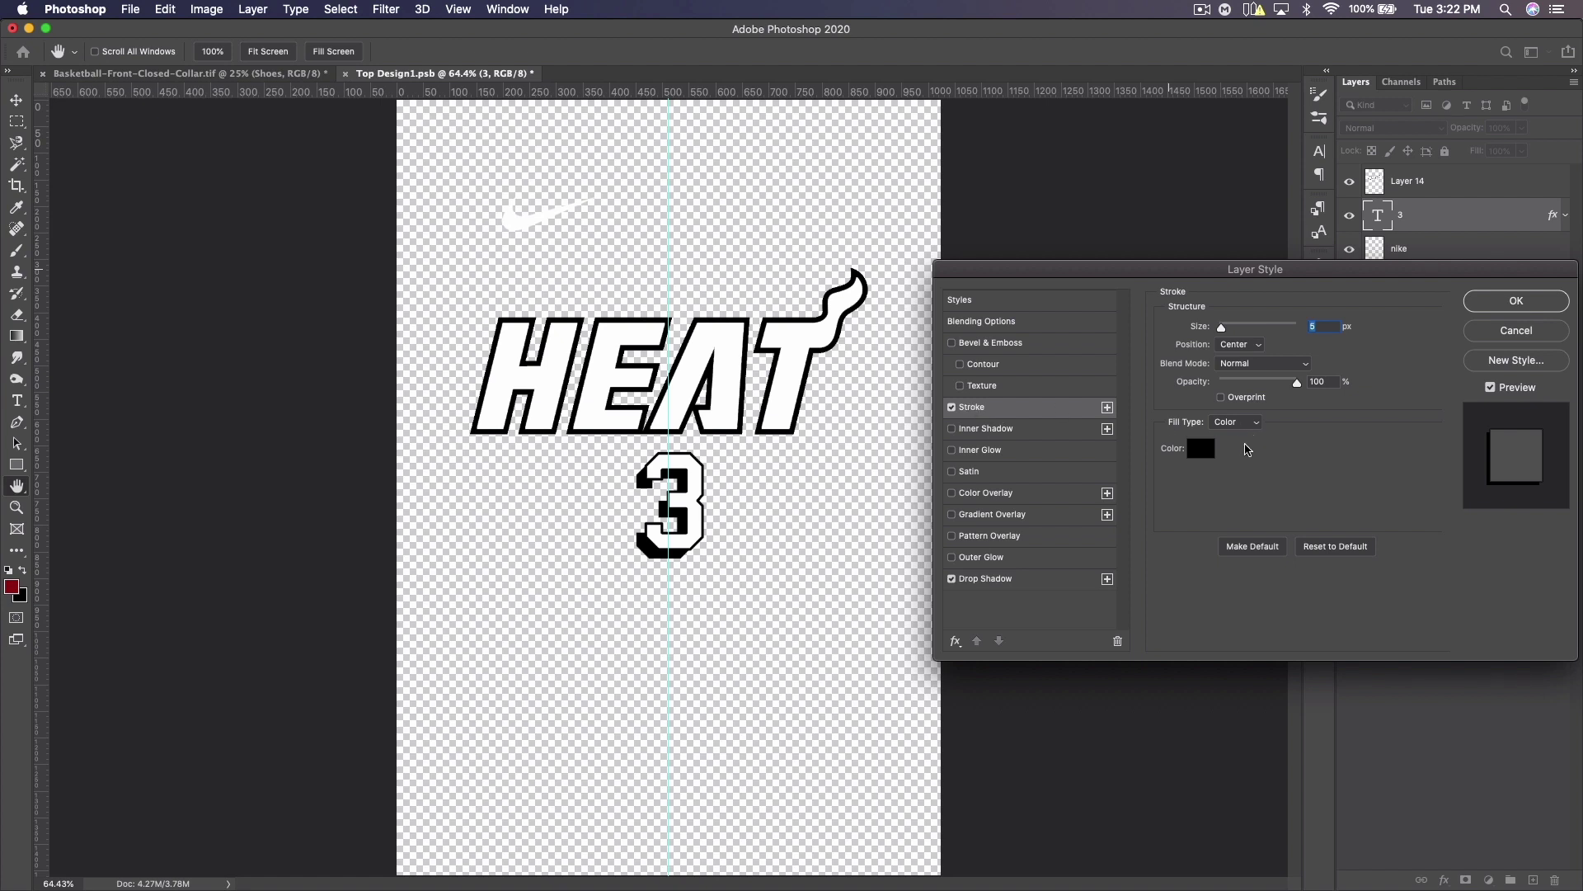
Step: Give the 3's stroke a sampled deeper red, apply it, and save Top Design1
{"action": "left_click", "coordinate": [1202, 452]}
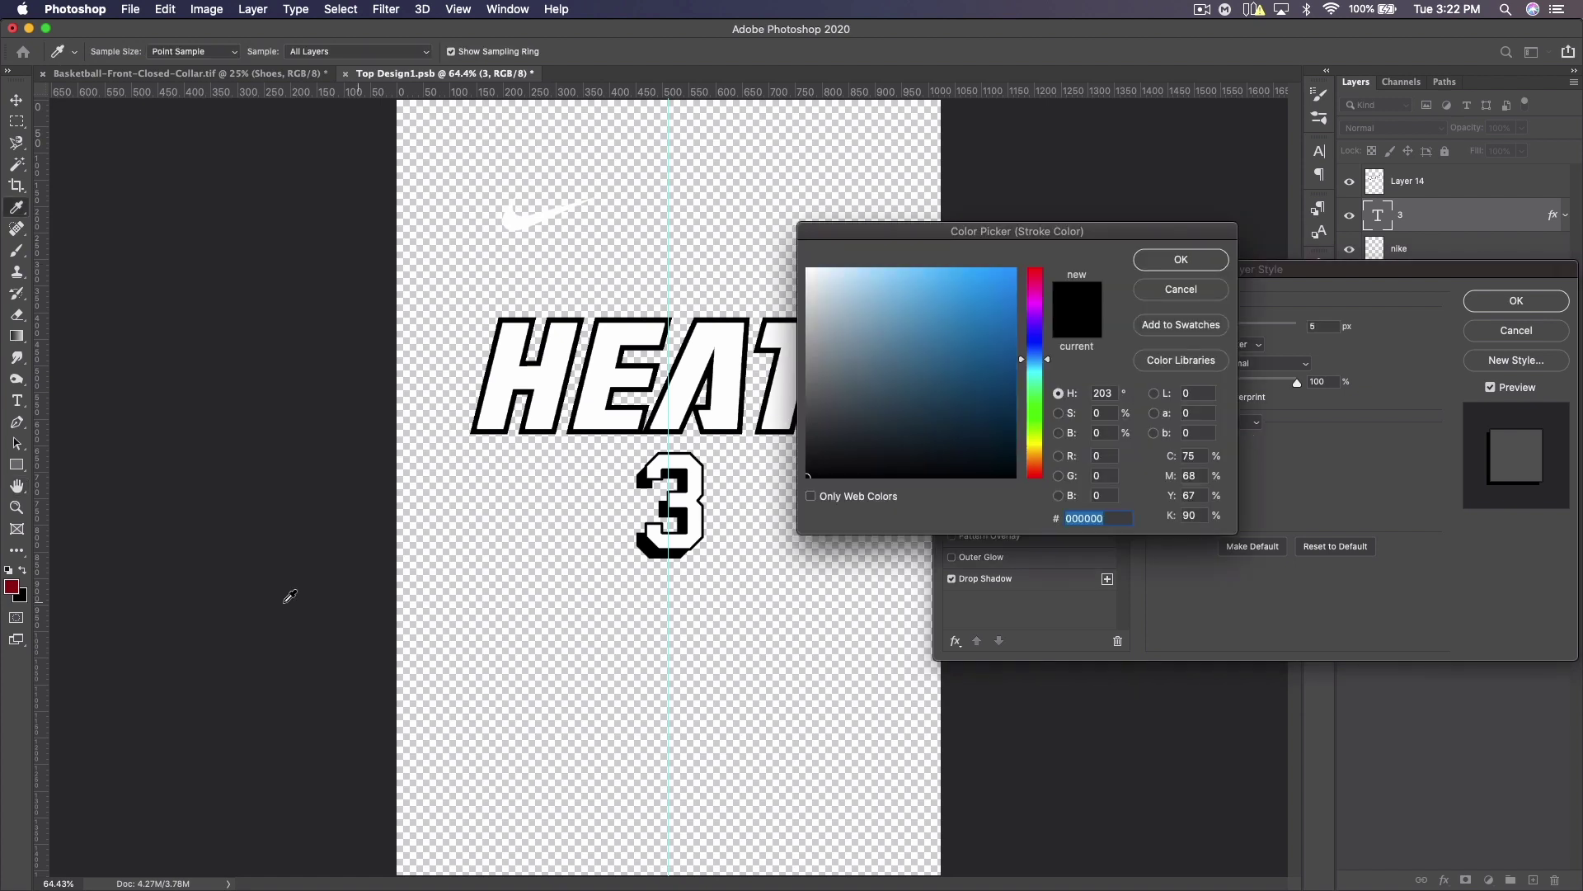
{"action": "left_click", "coordinate": [15, 585]}
{"action": "left_click", "coordinate": [1181, 261]}
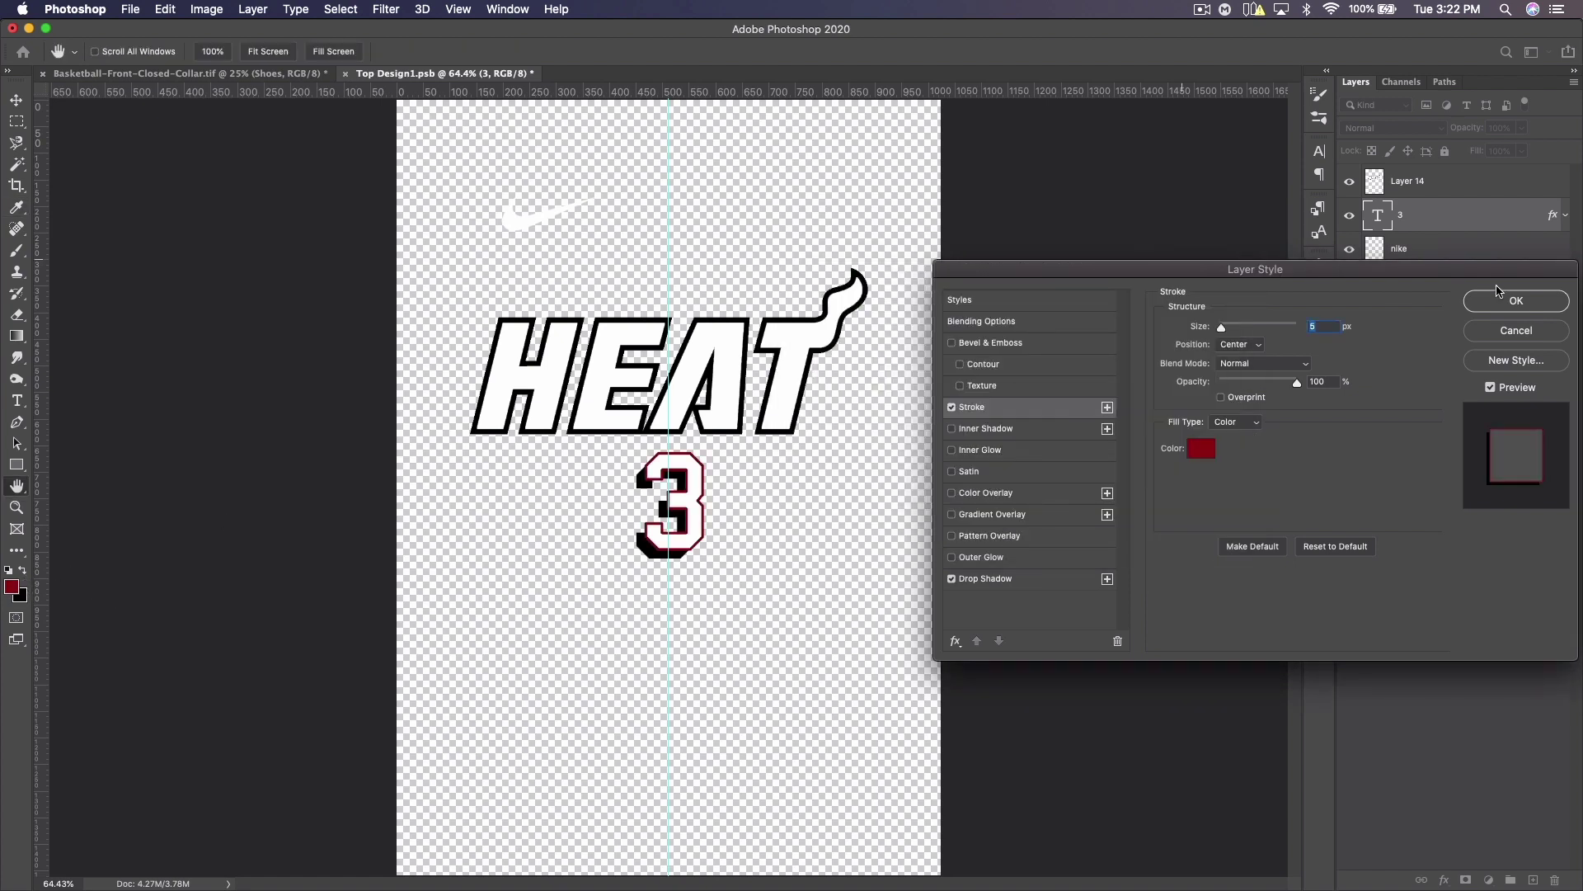
{"action": "left_click", "coordinate": [1516, 301]}
{"action": "key", "text": "super+s"}
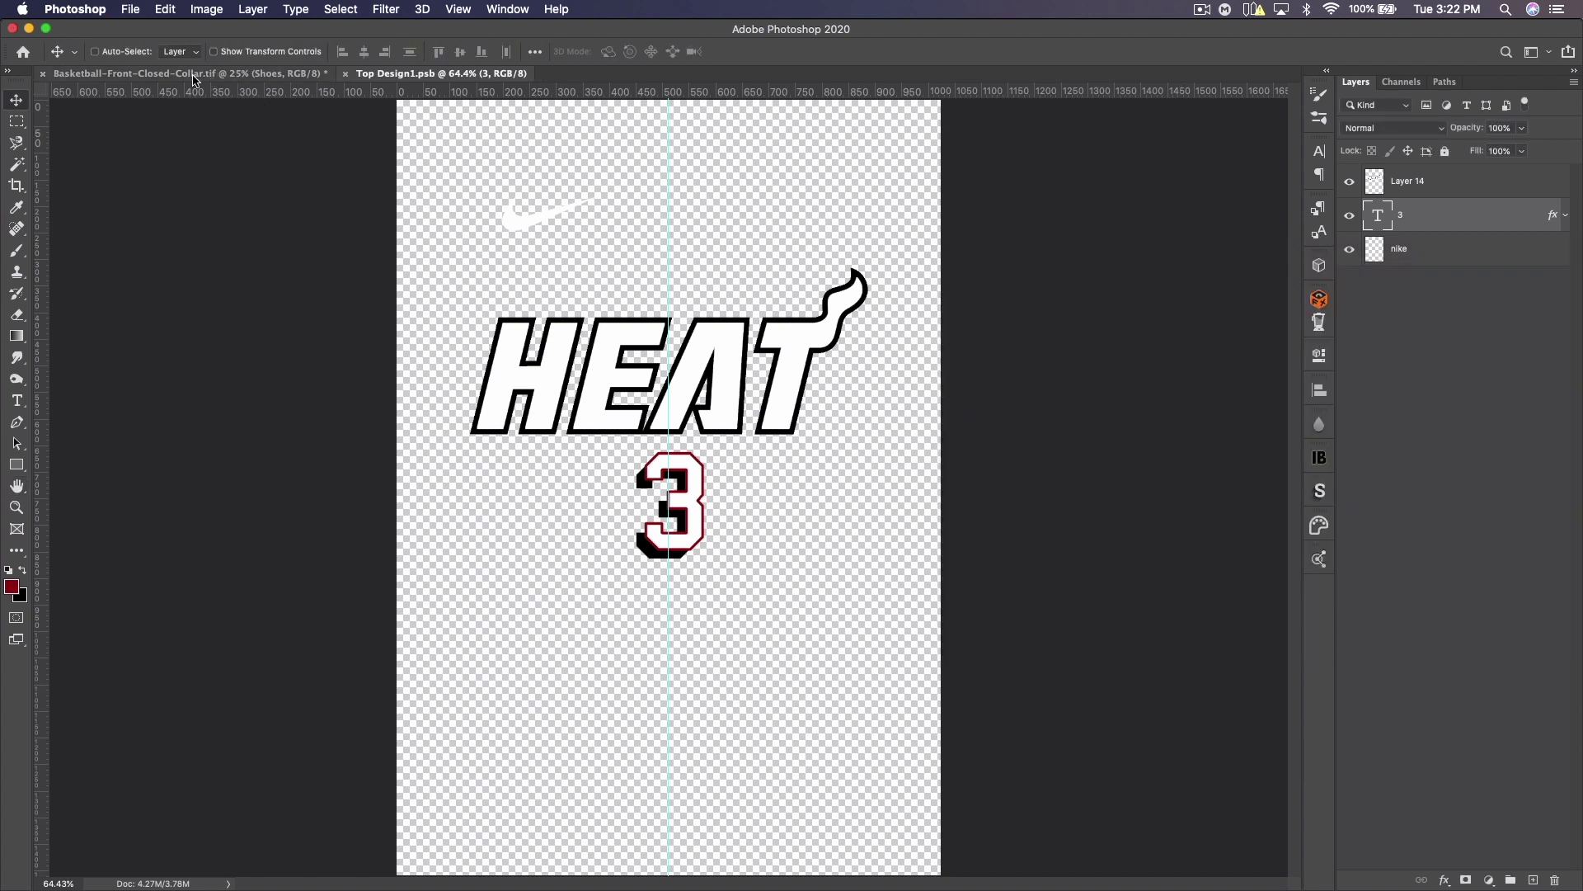
Step: After checking the mockup, change the 3's stroke to black and turn off its drop shadow
{"action": "left_click", "coordinate": [190, 74]}
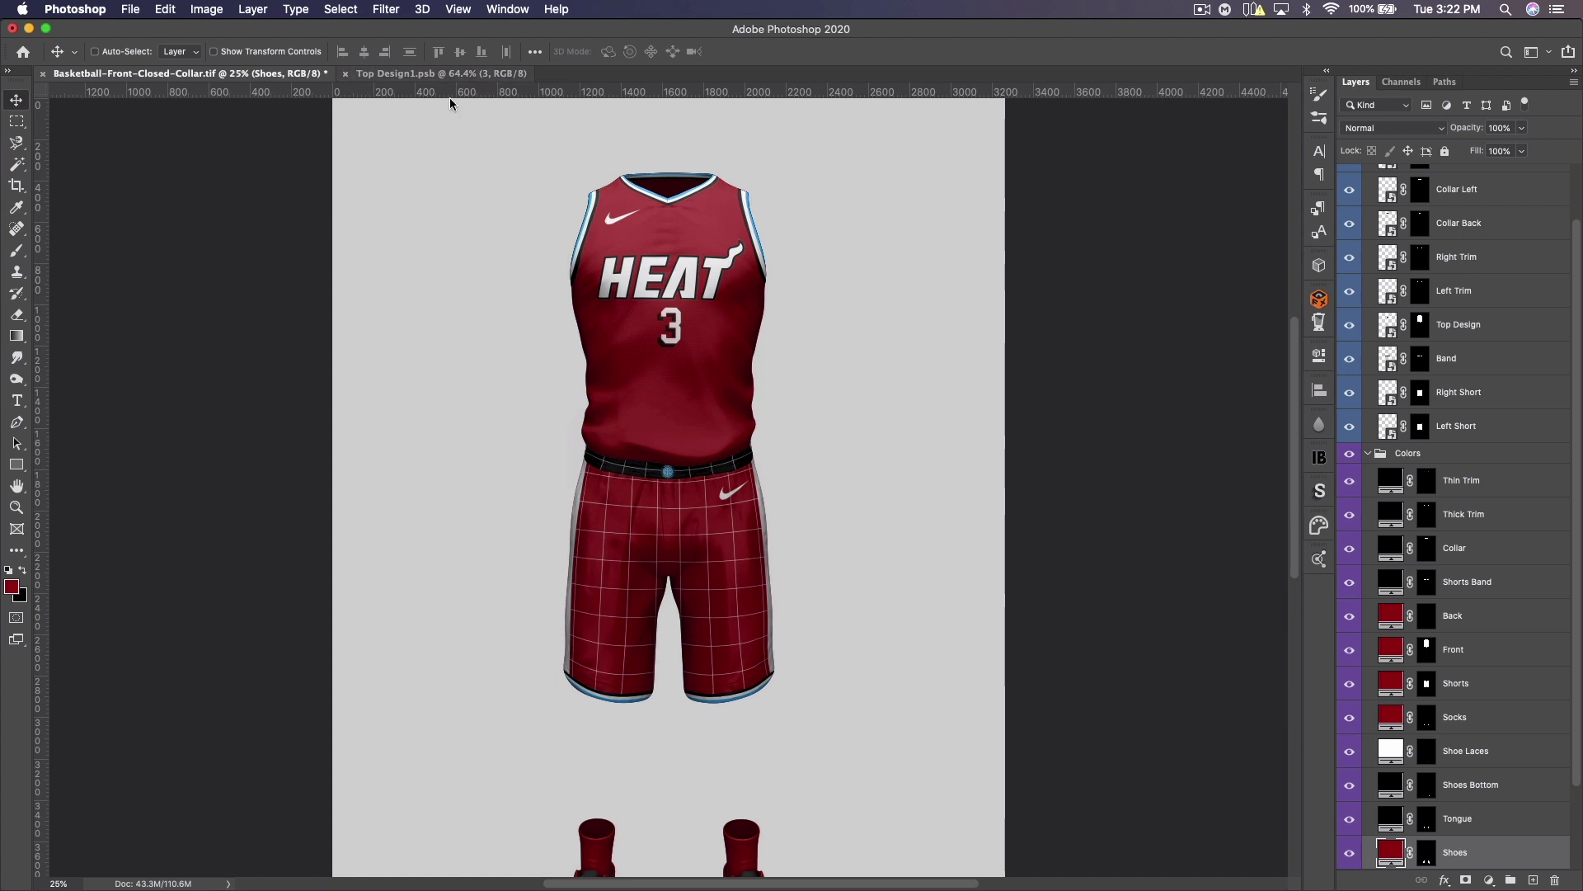
{"action": "left_click", "coordinate": [422, 73]}
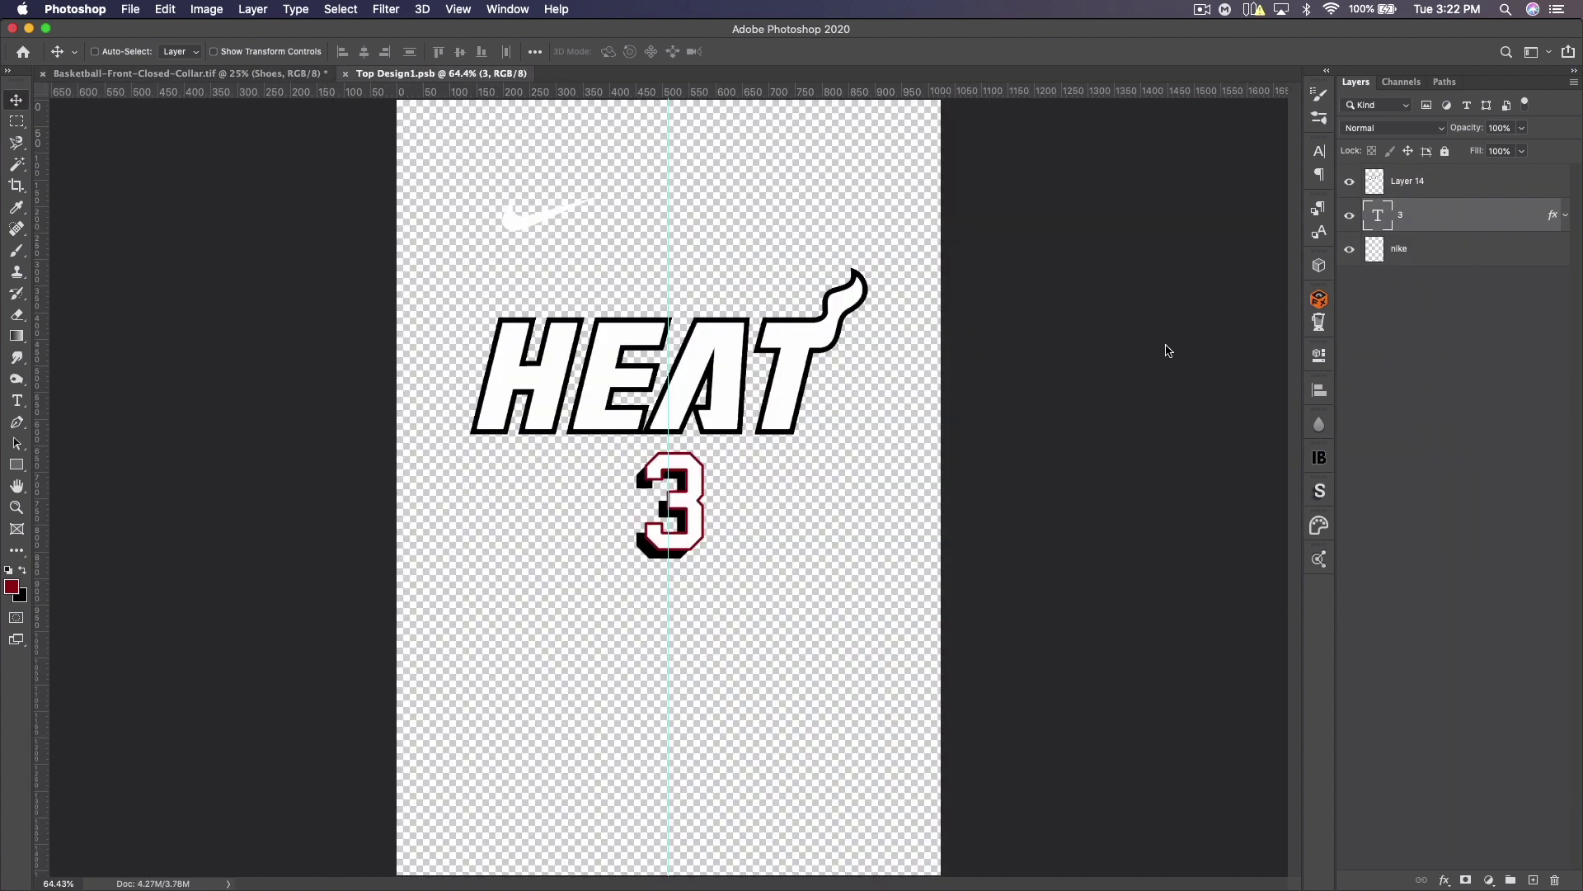
{"action": "left_click", "coordinate": [976, 406]}
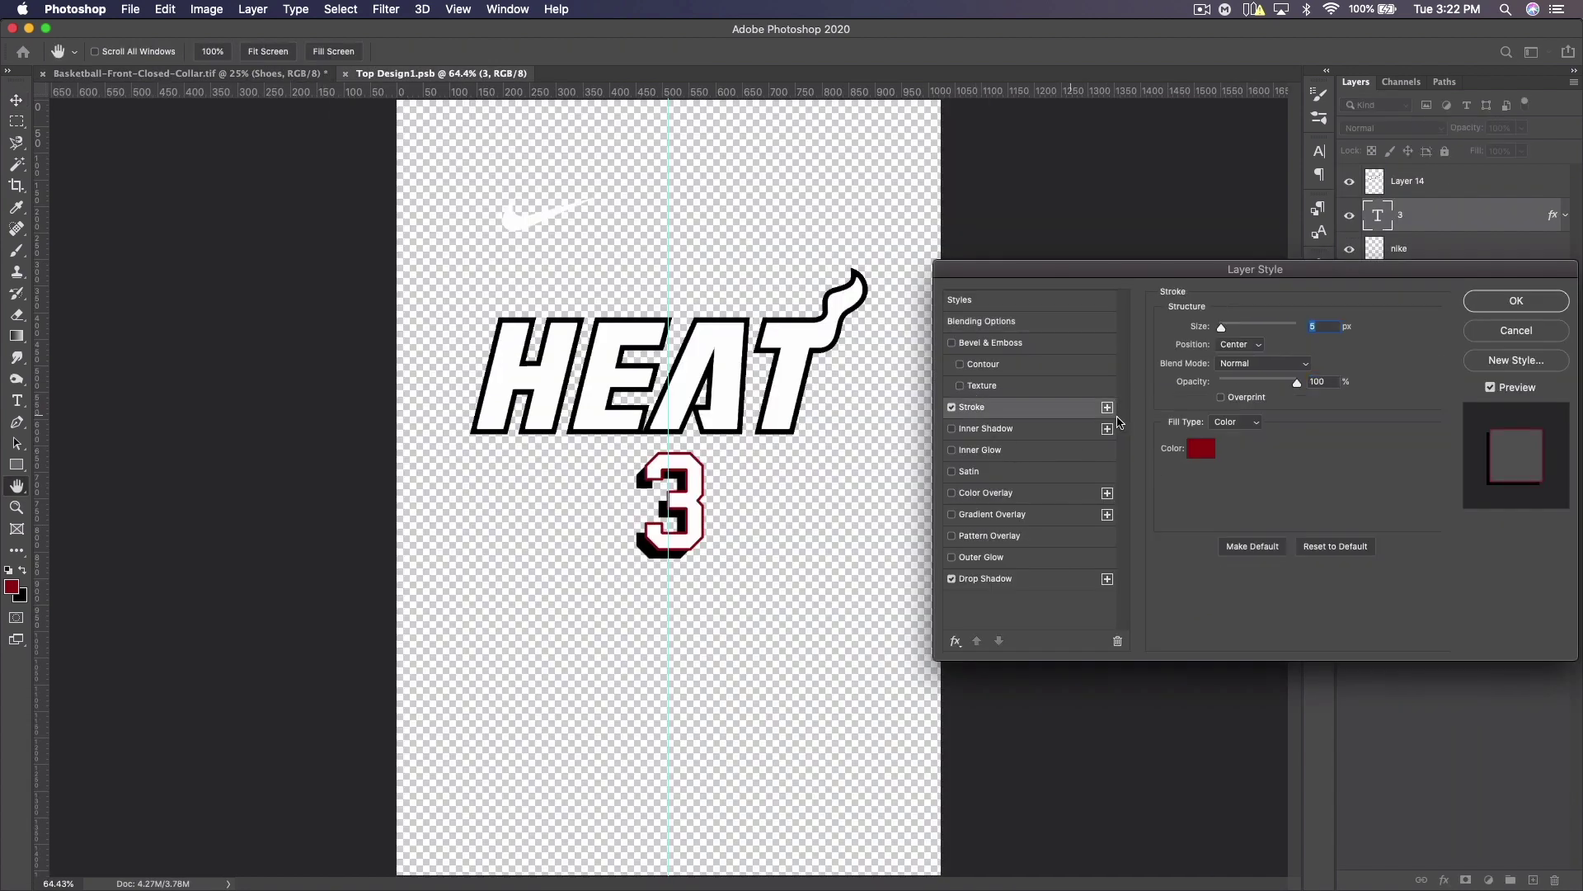
{"action": "left_click", "coordinate": [1204, 450]}
{"action": "left_click", "coordinate": [891, 453]}
{"action": "key", "text": "Return"}
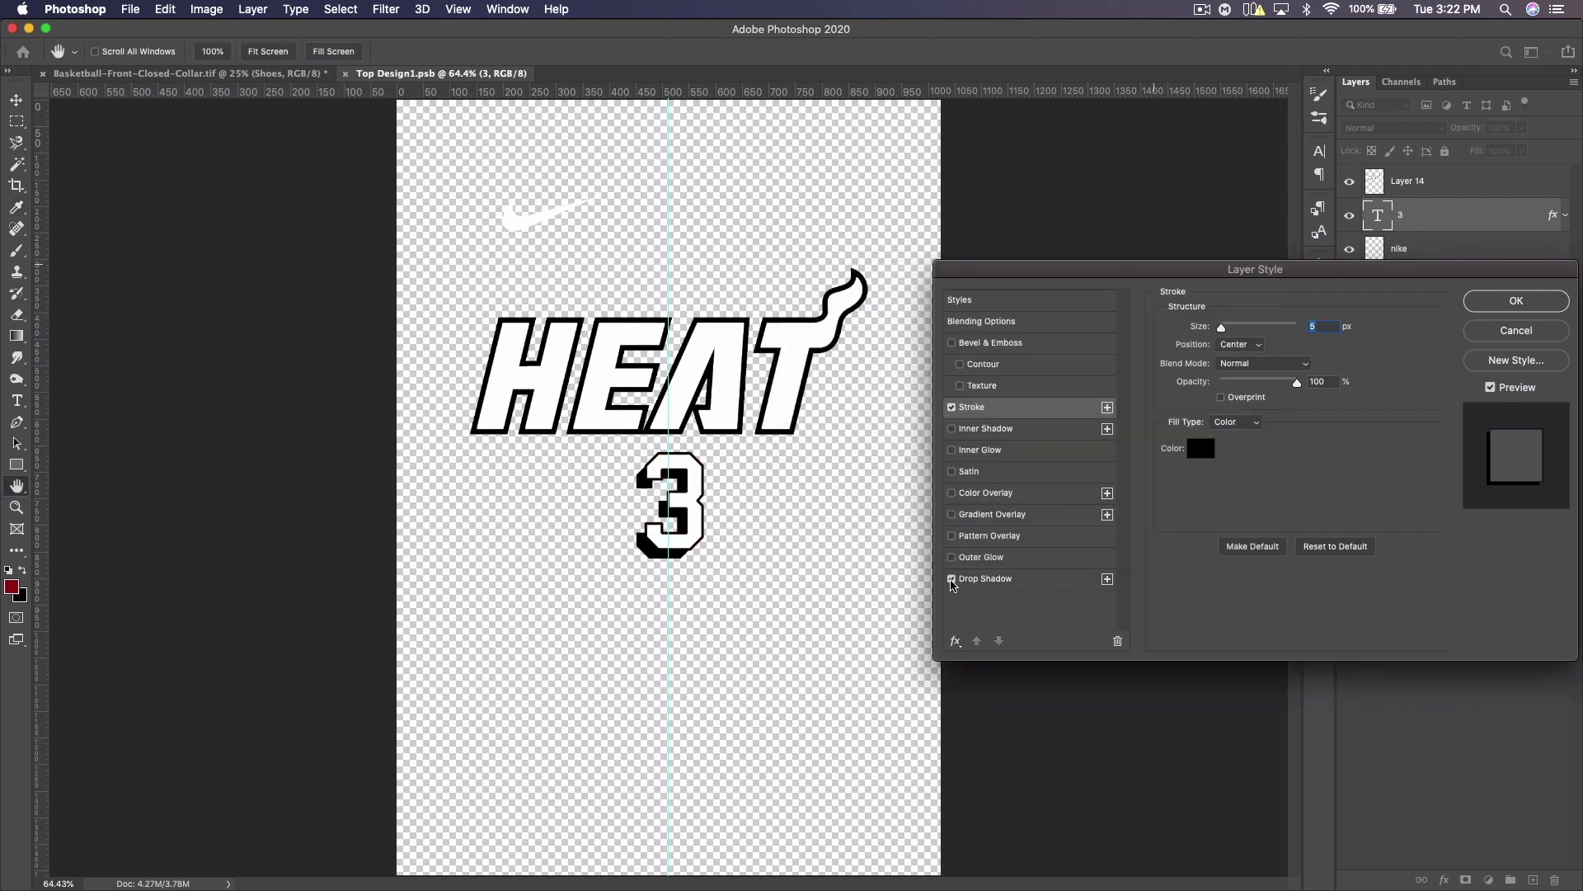
{"action": "left_click", "coordinate": [951, 580]}
{"action": "left_click", "coordinate": [1515, 300]}
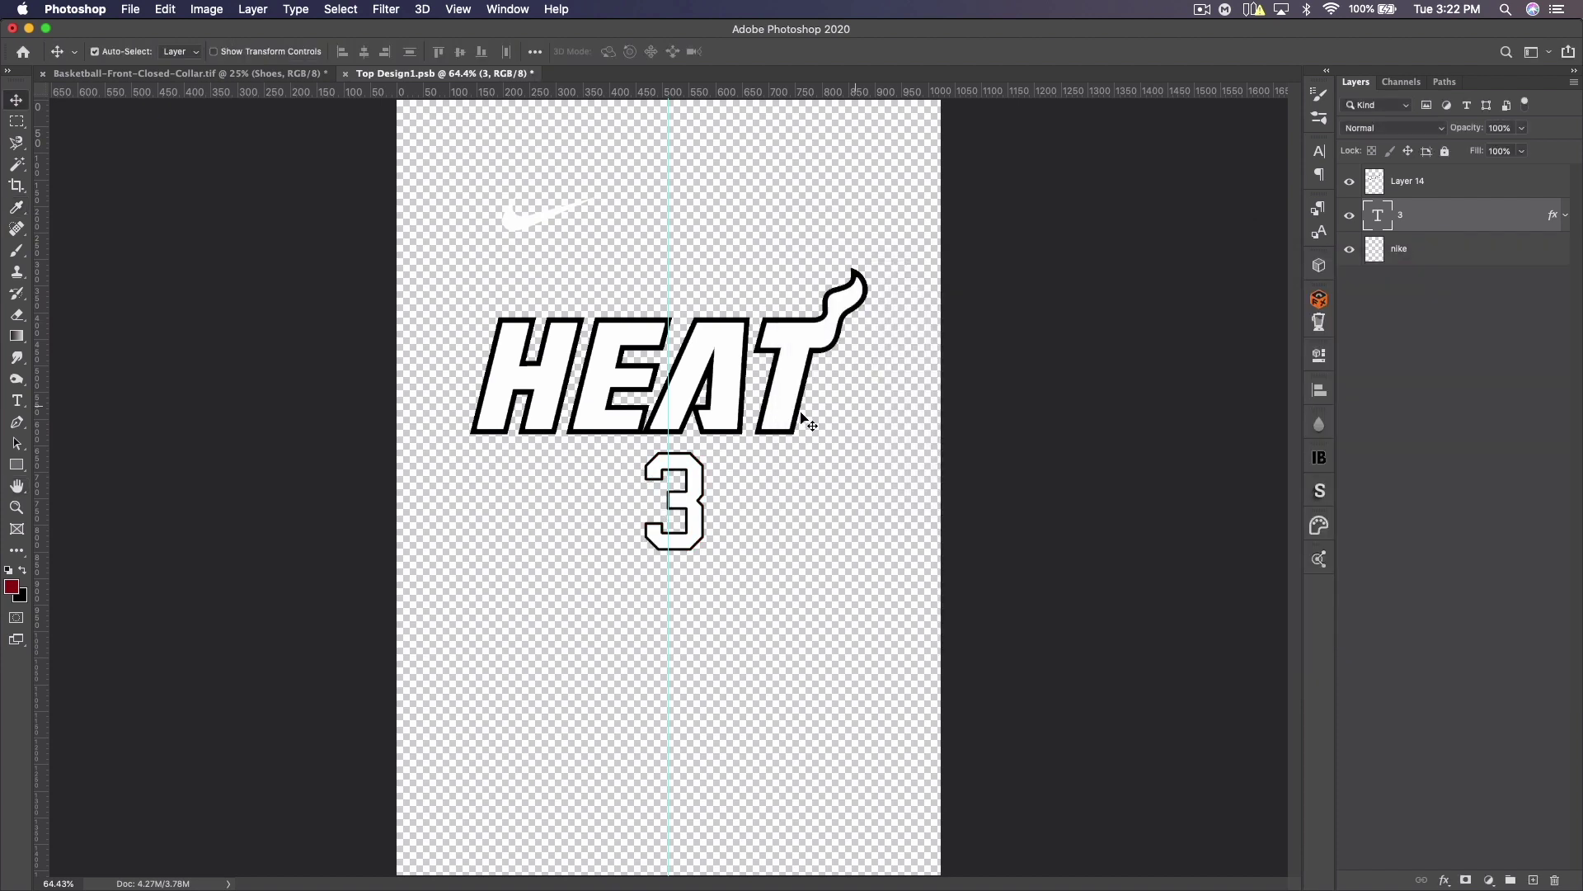
{"action": "key", "text": "super+t"}
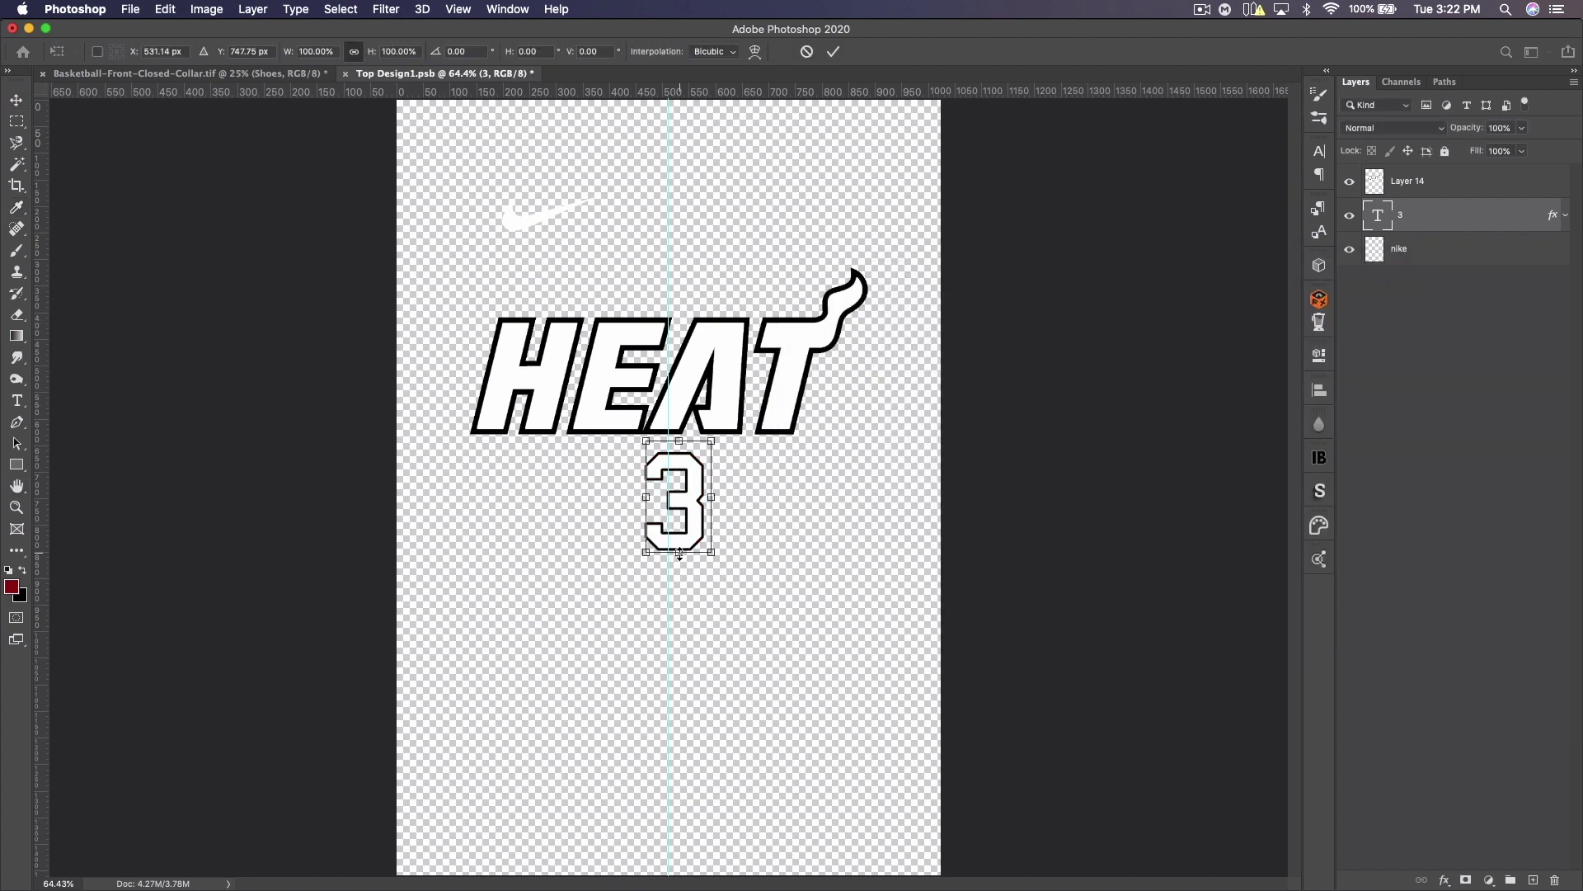
Step: Scale the 3 up, centre it on the middle guide under HEAT, save, and view the mockup
{"action": "left_click_drag", "start_coordinate": [679, 554], "coordinate": [709, 541]}
{"action": "key", "text": "Return"}
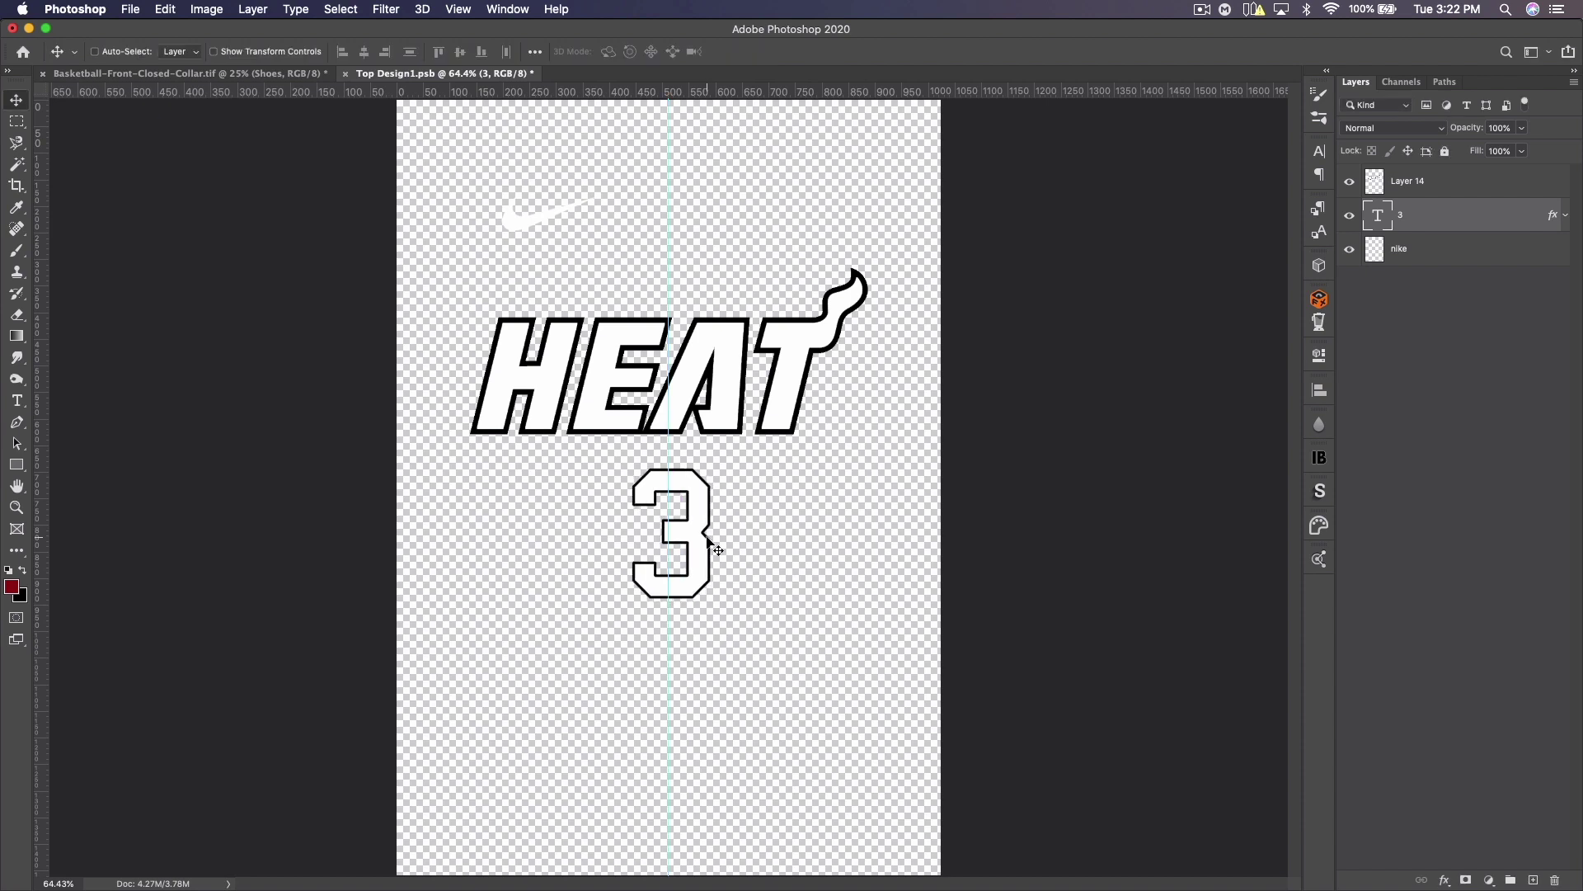
{"action": "key", "text": "super+t"}
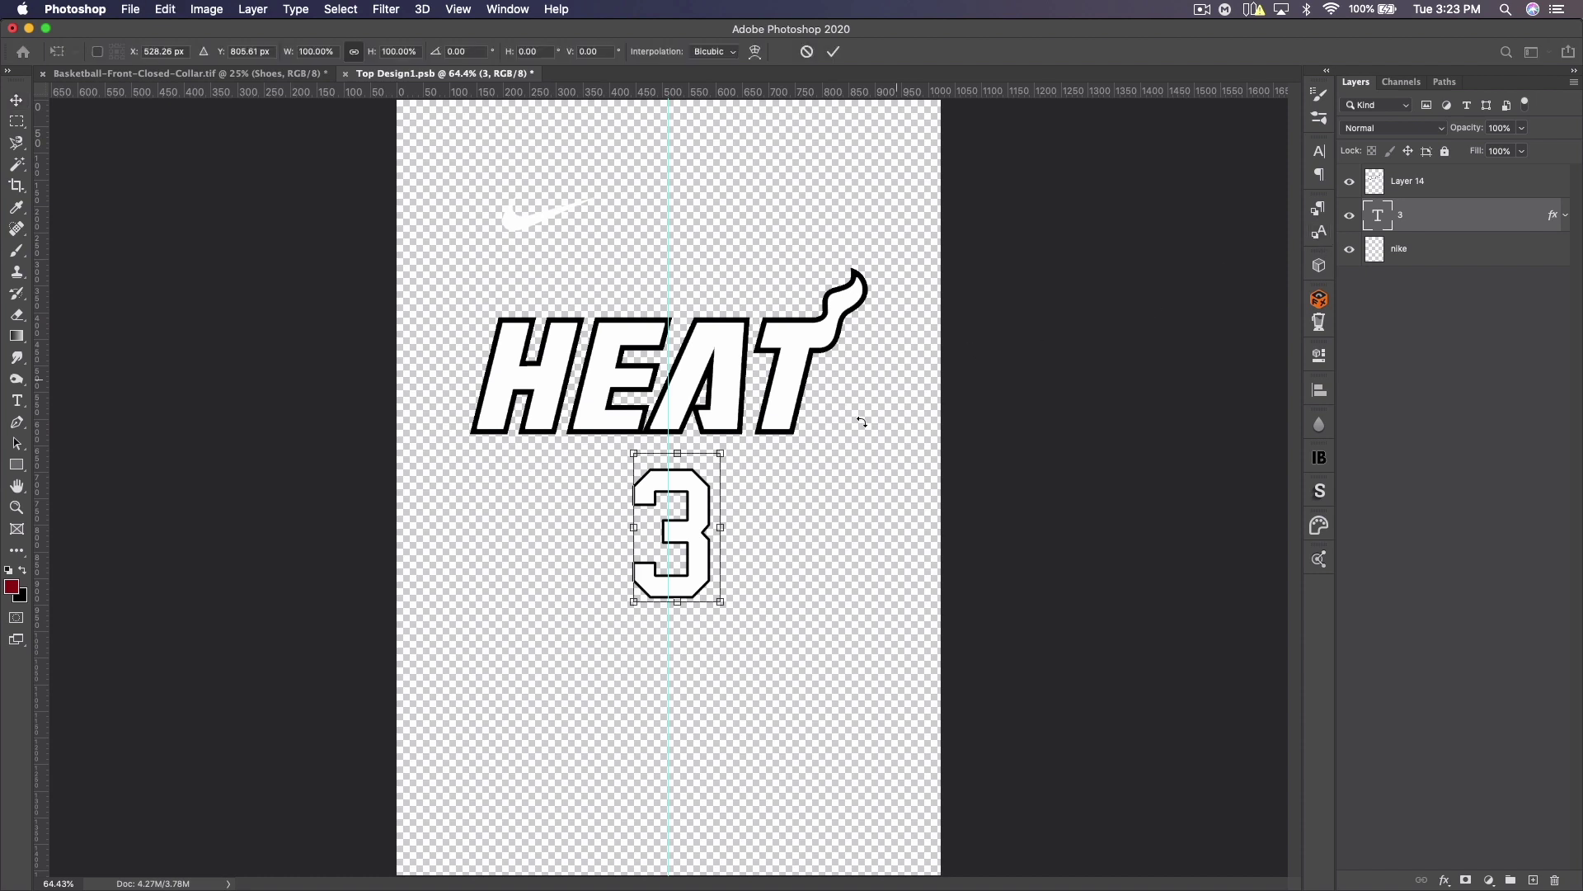
{"action": "left_click_drag", "start_coordinate": [697, 509], "coordinate": [668, 486]}
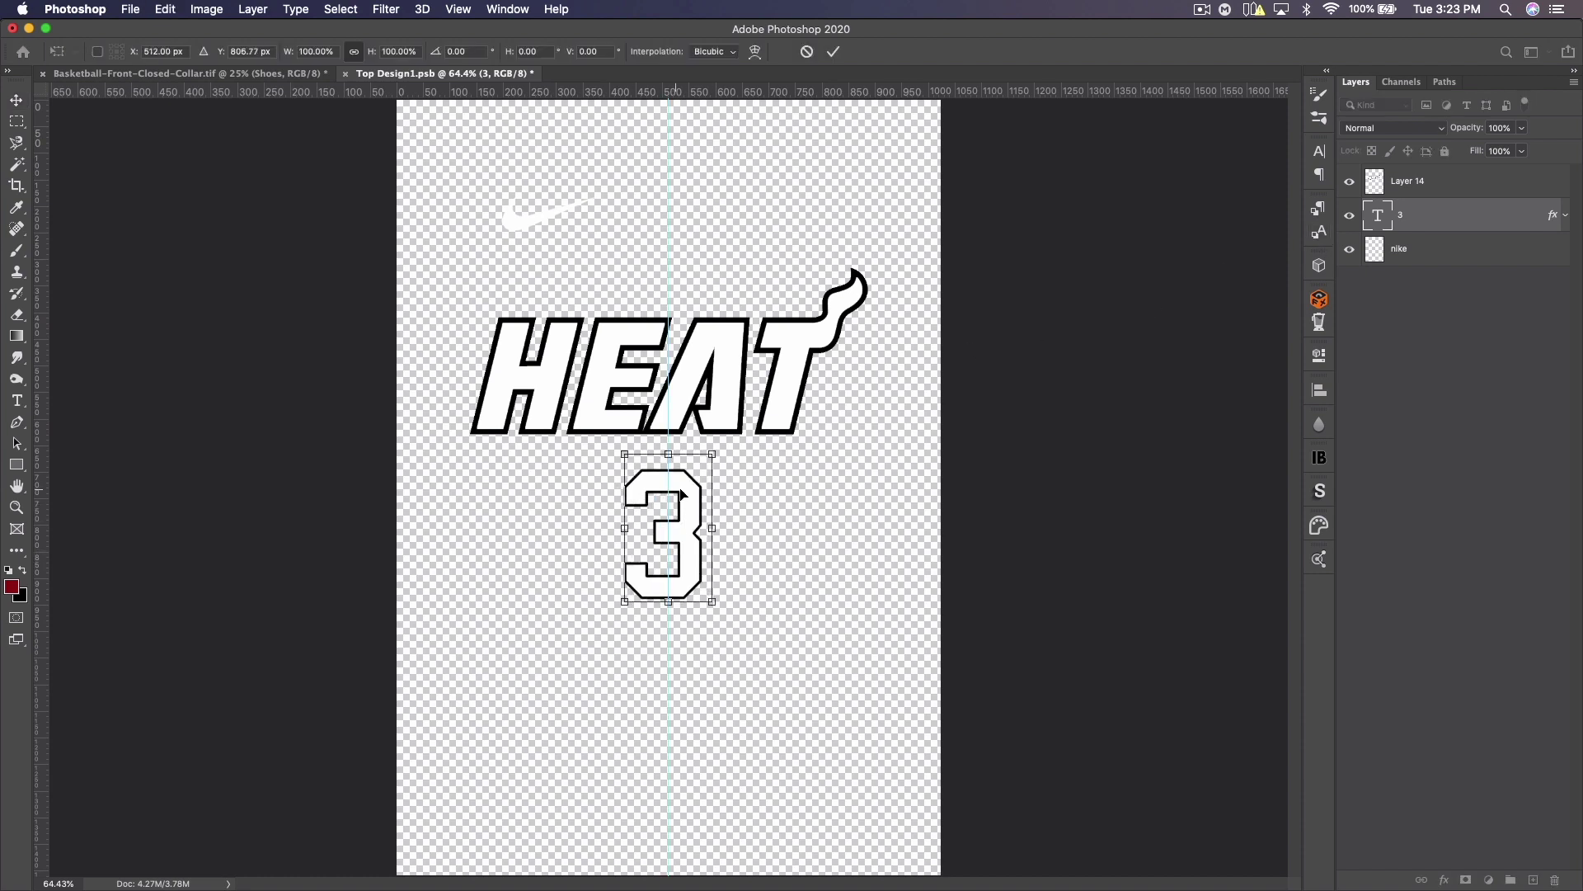
{"action": "left_click_drag", "start_coordinate": [690, 495], "coordinate": [693, 495]}
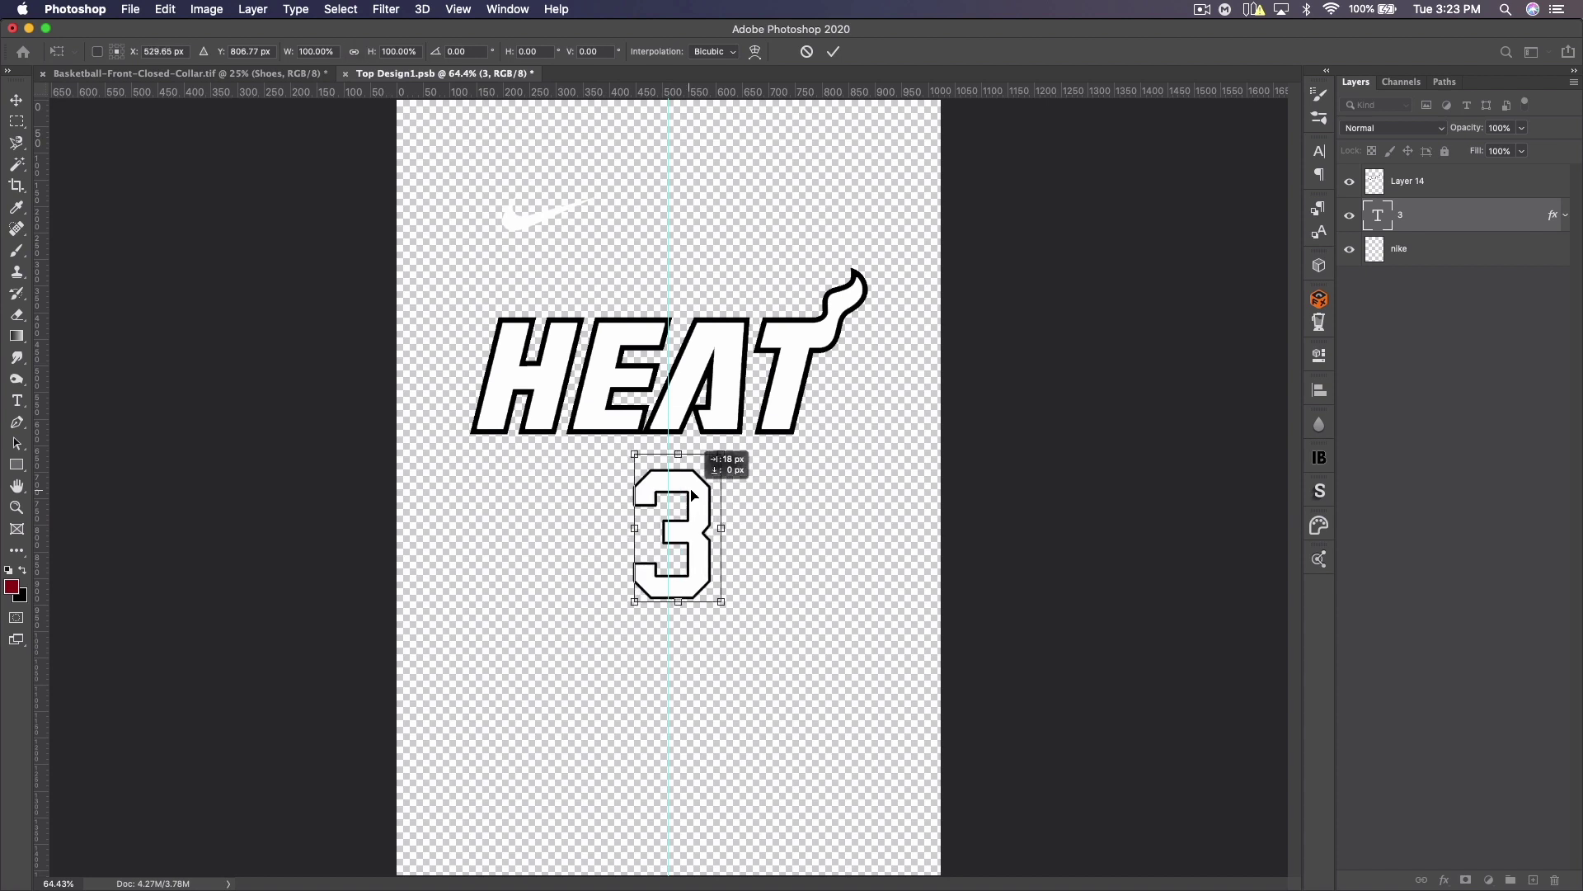
{"action": "key", "text": "Return"}
{"action": "key", "text": "super+s"}
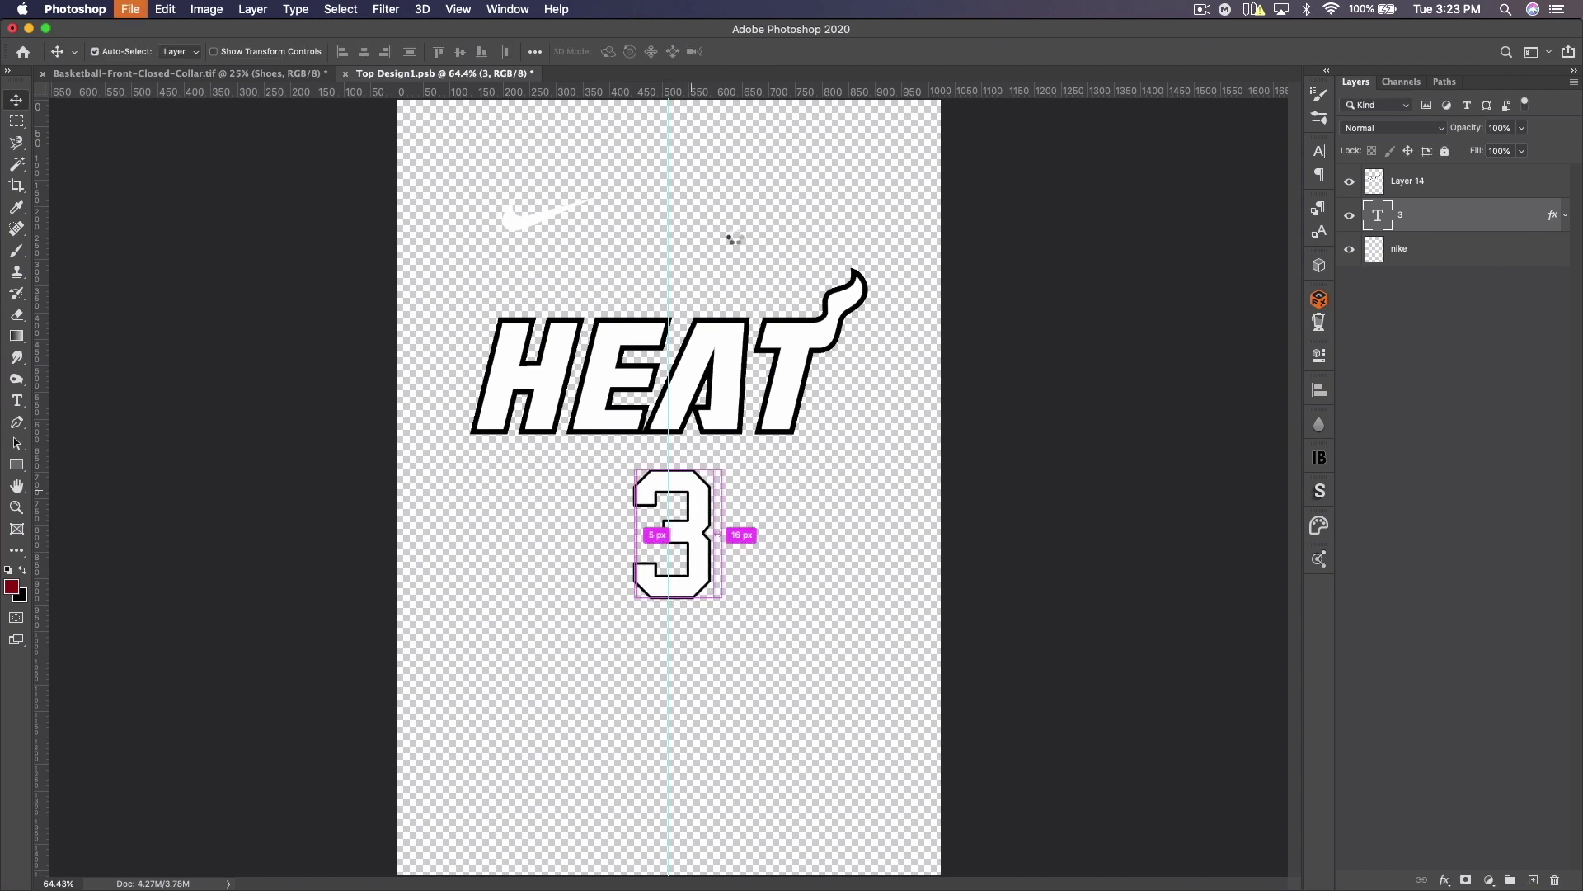
{"action": "key", "text": "ctrl+Tab"}
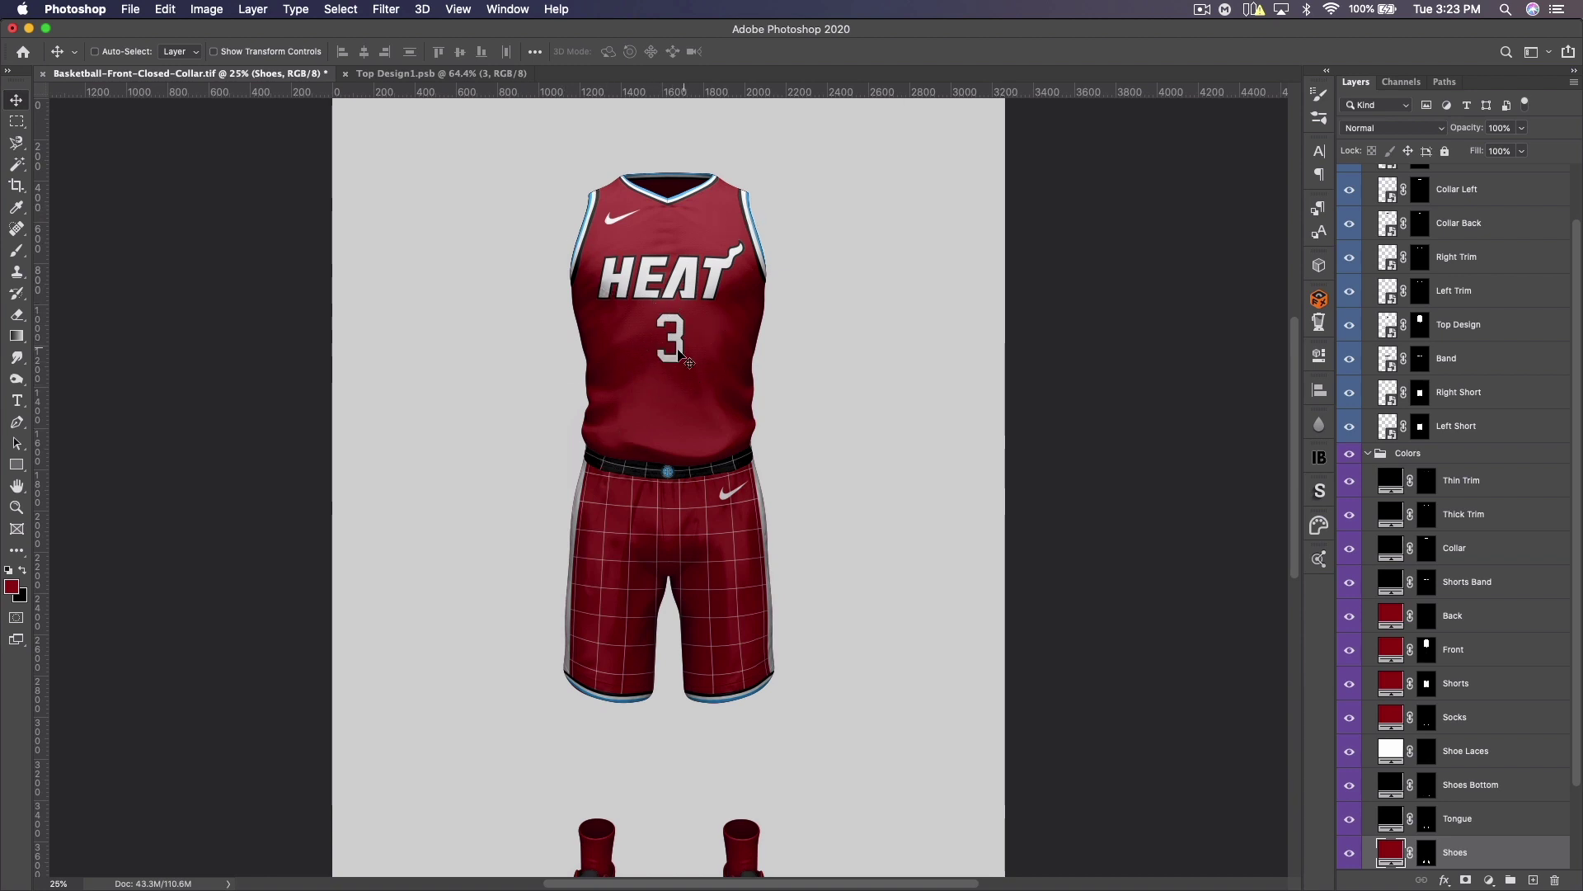
Step: Add a new empty Layer 15 below the nike layer in Top Design1, then go to Illustrator
{"action": "left_click", "coordinate": [424, 74]}
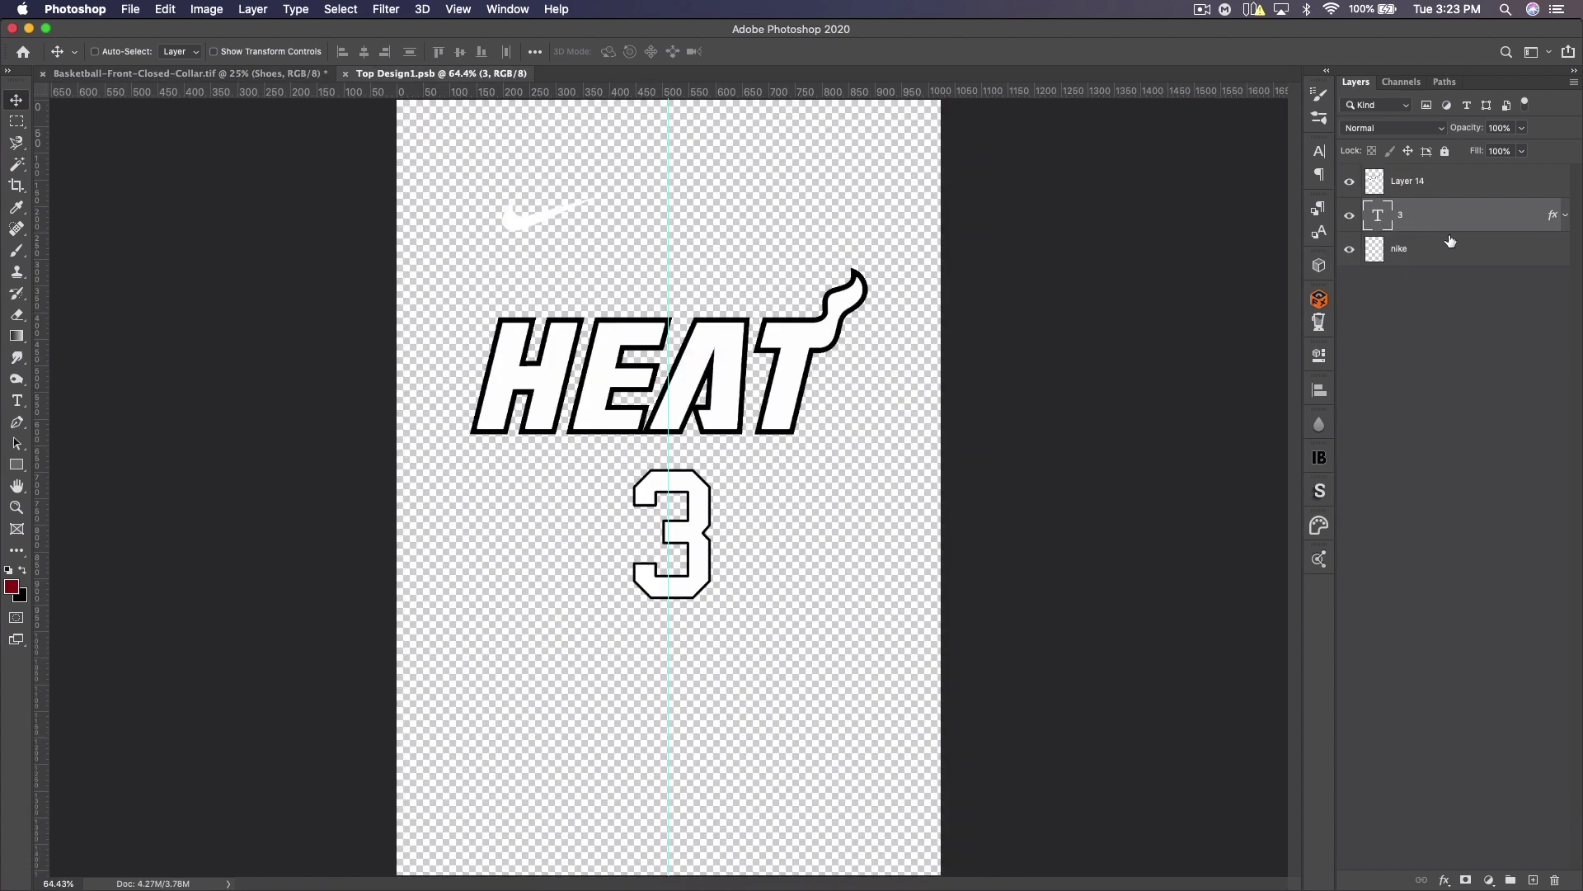
{"action": "left_click", "coordinate": [1449, 254]}
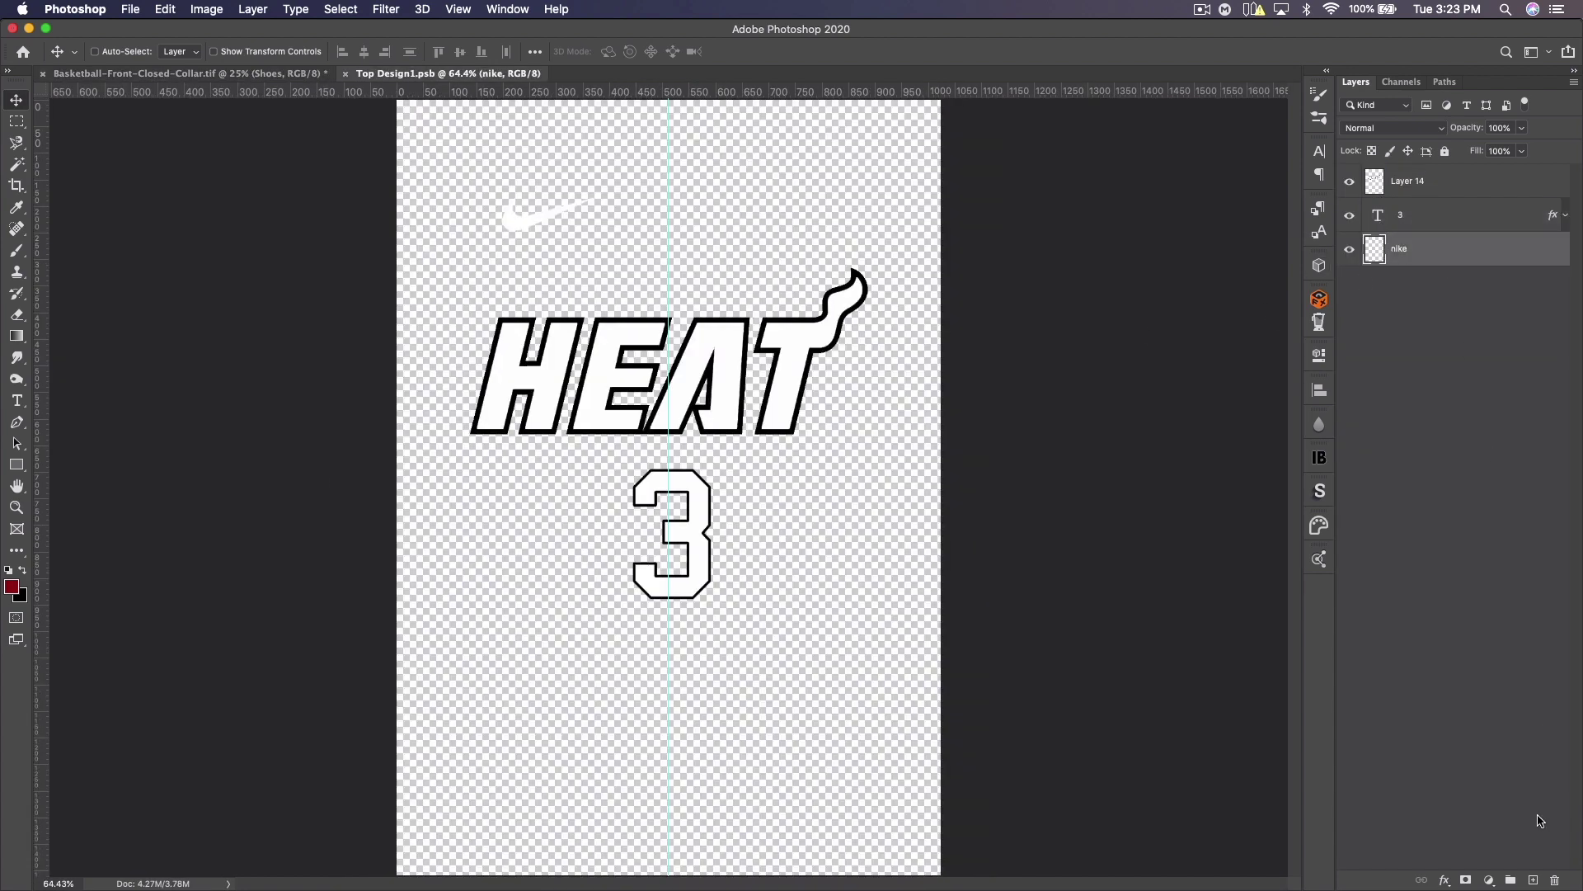
{"action": "left_click", "coordinate": [1533, 880]}
{"action": "left_click_drag", "start_coordinate": [1441, 252], "coordinate": [1431, 295]}
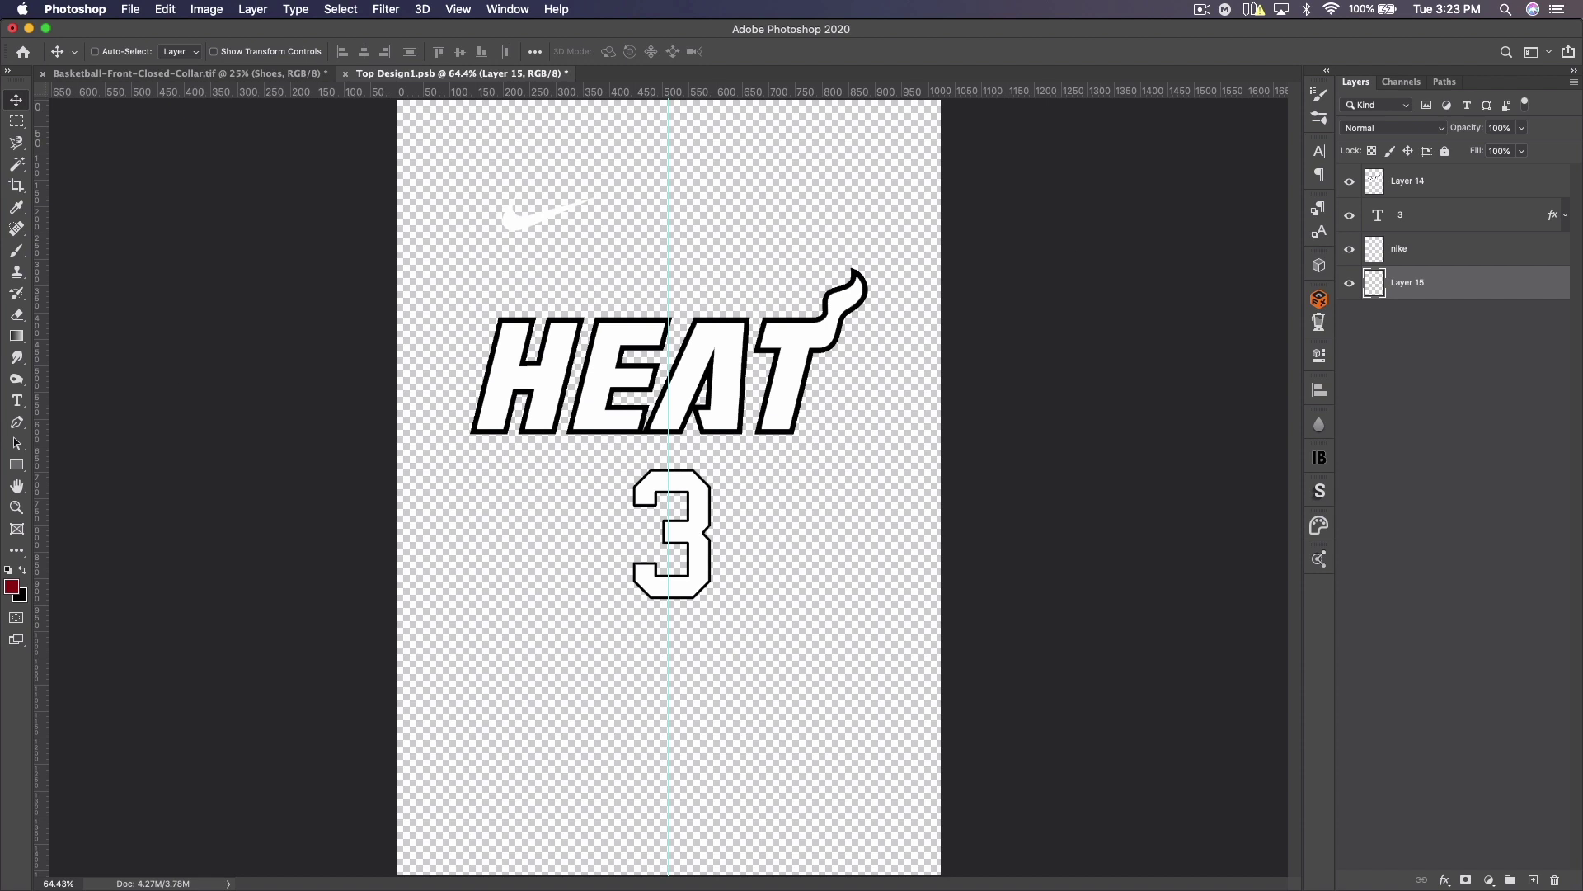
{"action": "key", "text": "super+Tab"}
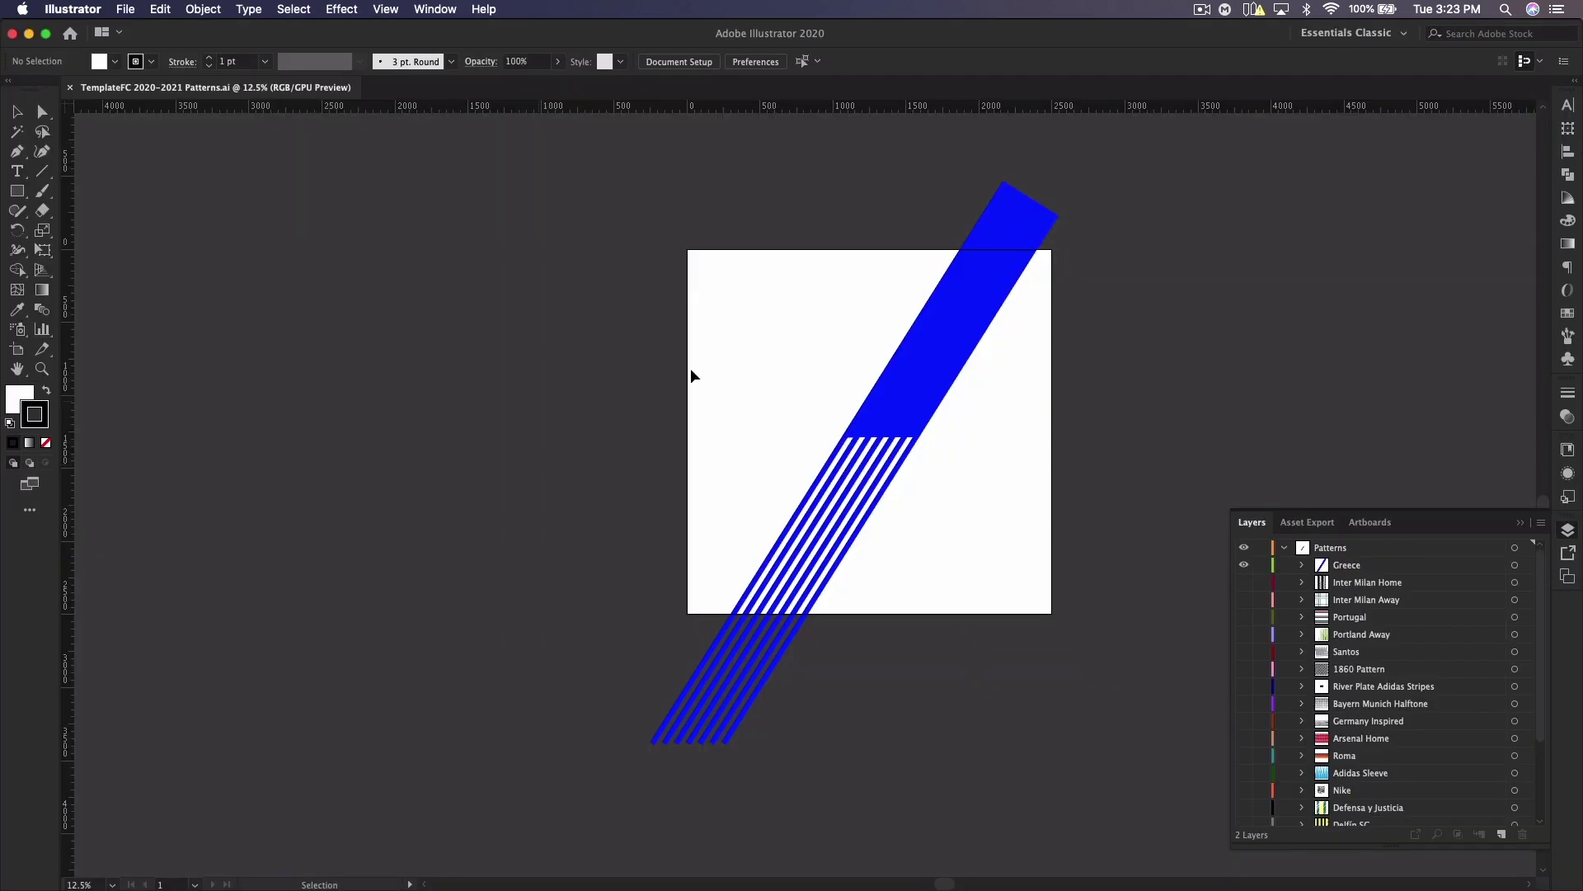
Step: Preview the Greece, Inter Milan, Portugal, Portland, triangle, argyle, River Plate and Bayern pattern layers one by one
{"action": "left_click", "coordinate": [1245, 566]}
{"action": "left_click", "coordinate": [1246, 583]}
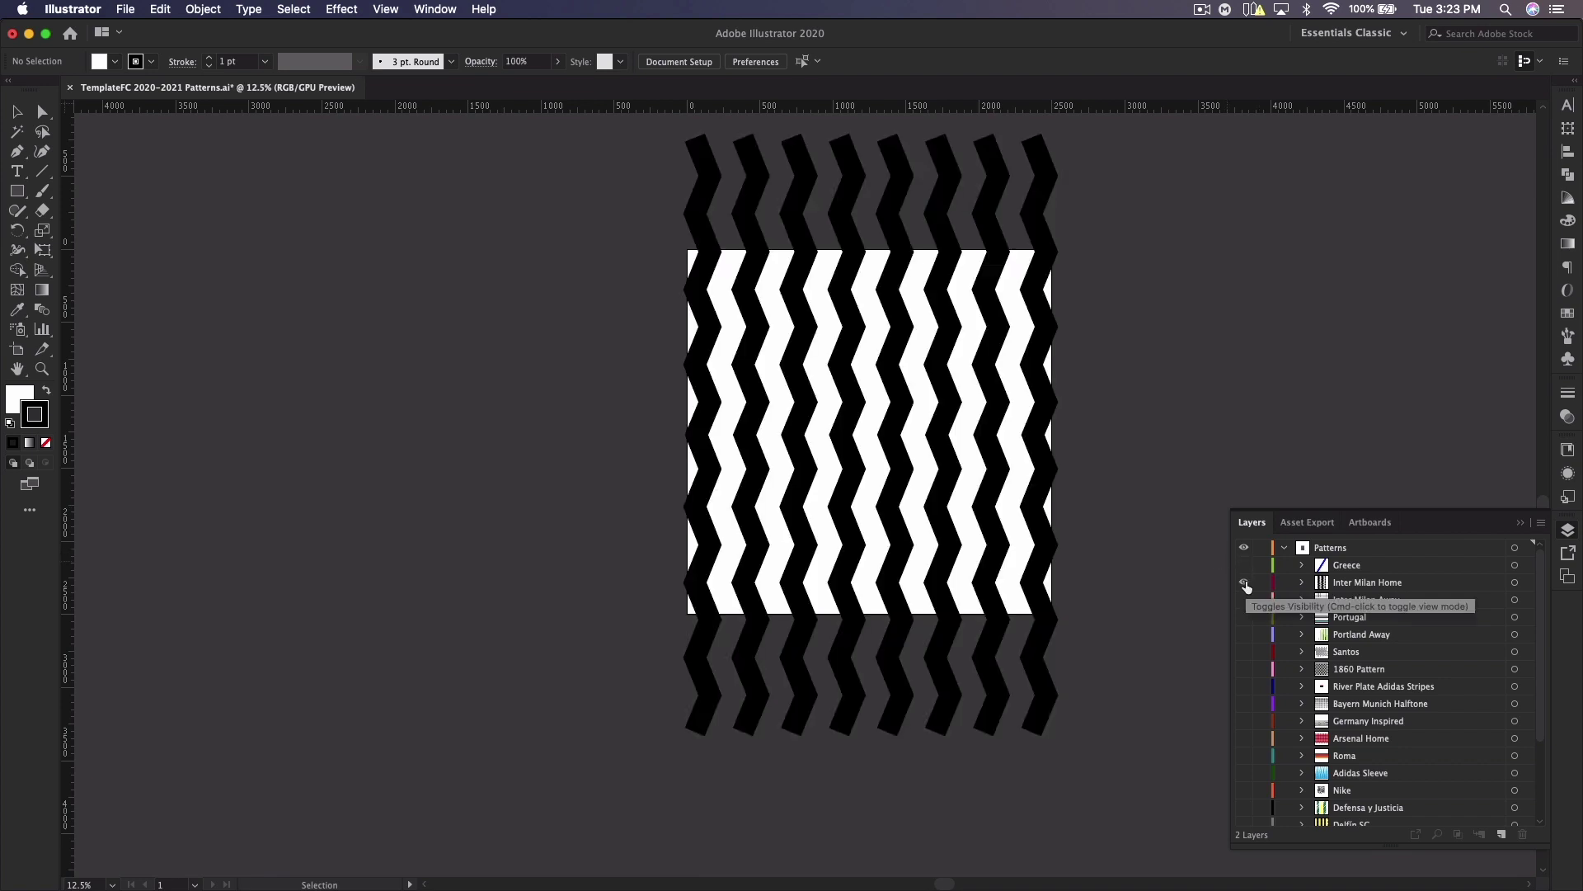
{"action": "left_click", "coordinate": [1245, 583]}
{"action": "left_click", "coordinate": [1245, 599]}
{"action": "left_click", "coordinate": [1246, 599]}
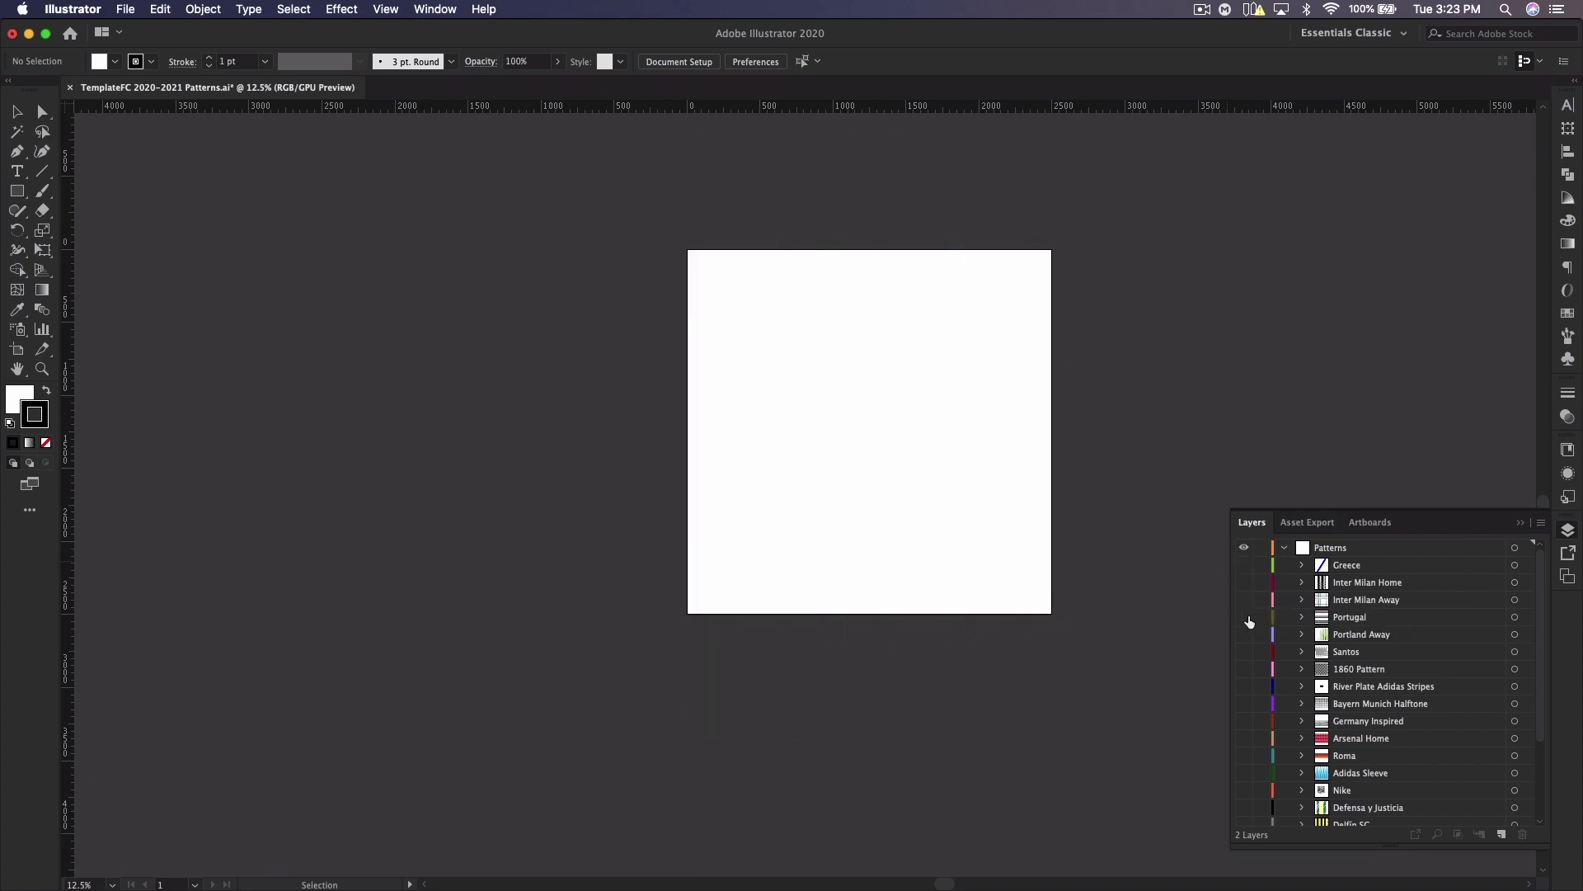
{"action": "left_click", "coordinate": [1246, 617]}
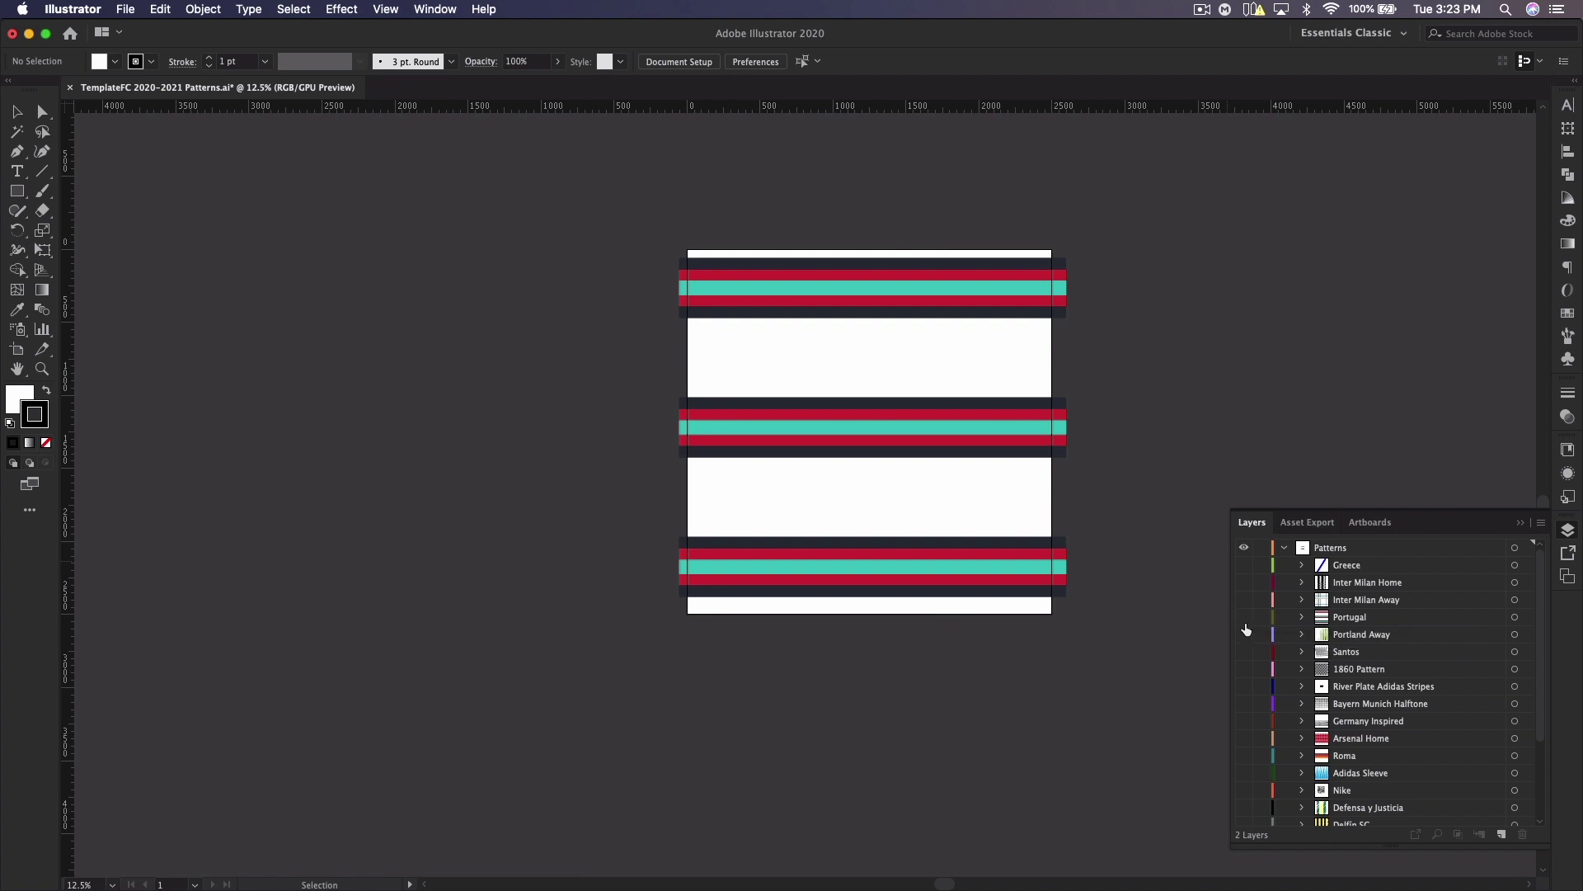
{"action": "left_click", "coordinate": [1246, 624]}
{"action": "left_click", "coordinate": [1245, 634]}
{"action": "left_click", "coordinate": [1245, 634]}
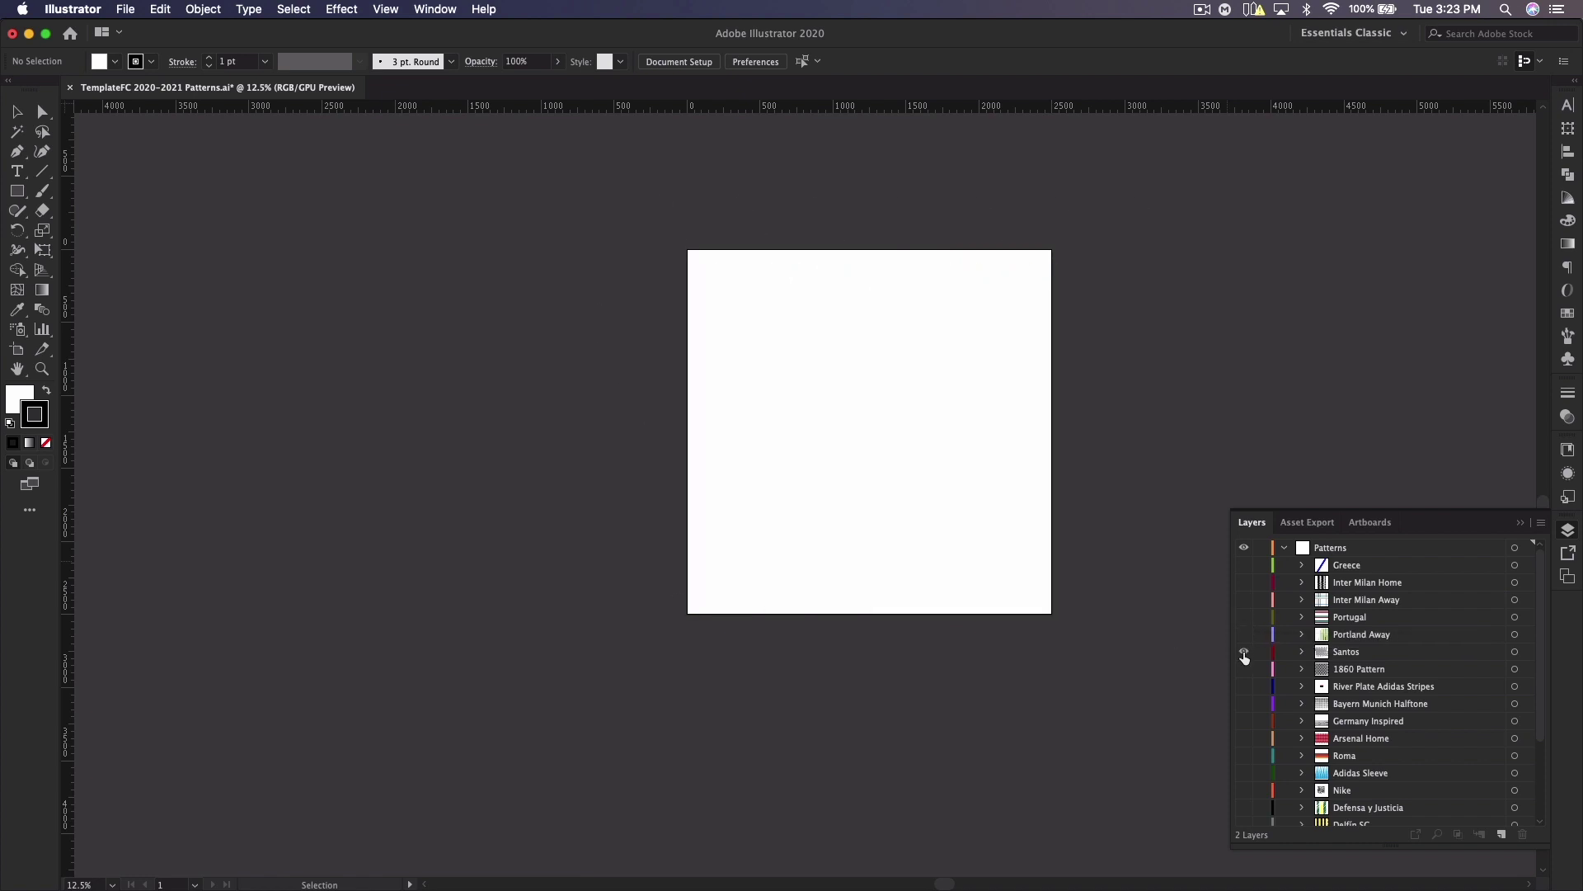
{"action": "left_click", "coordinate": [1245, 652]}
{"action": "left_click", "coordinate": [1246, 651]}
{"action": "left_click", "coordinate": [1245, 669]}
{"action": "left_click", "coordinate": [1246, 669]}
{"action": "left_click", "coordinate": [1244, 688]}
{"action": "left_click", "coordinate": [1244, 688]}
{"action": "left_click", "coordinate": [1245, 705]}
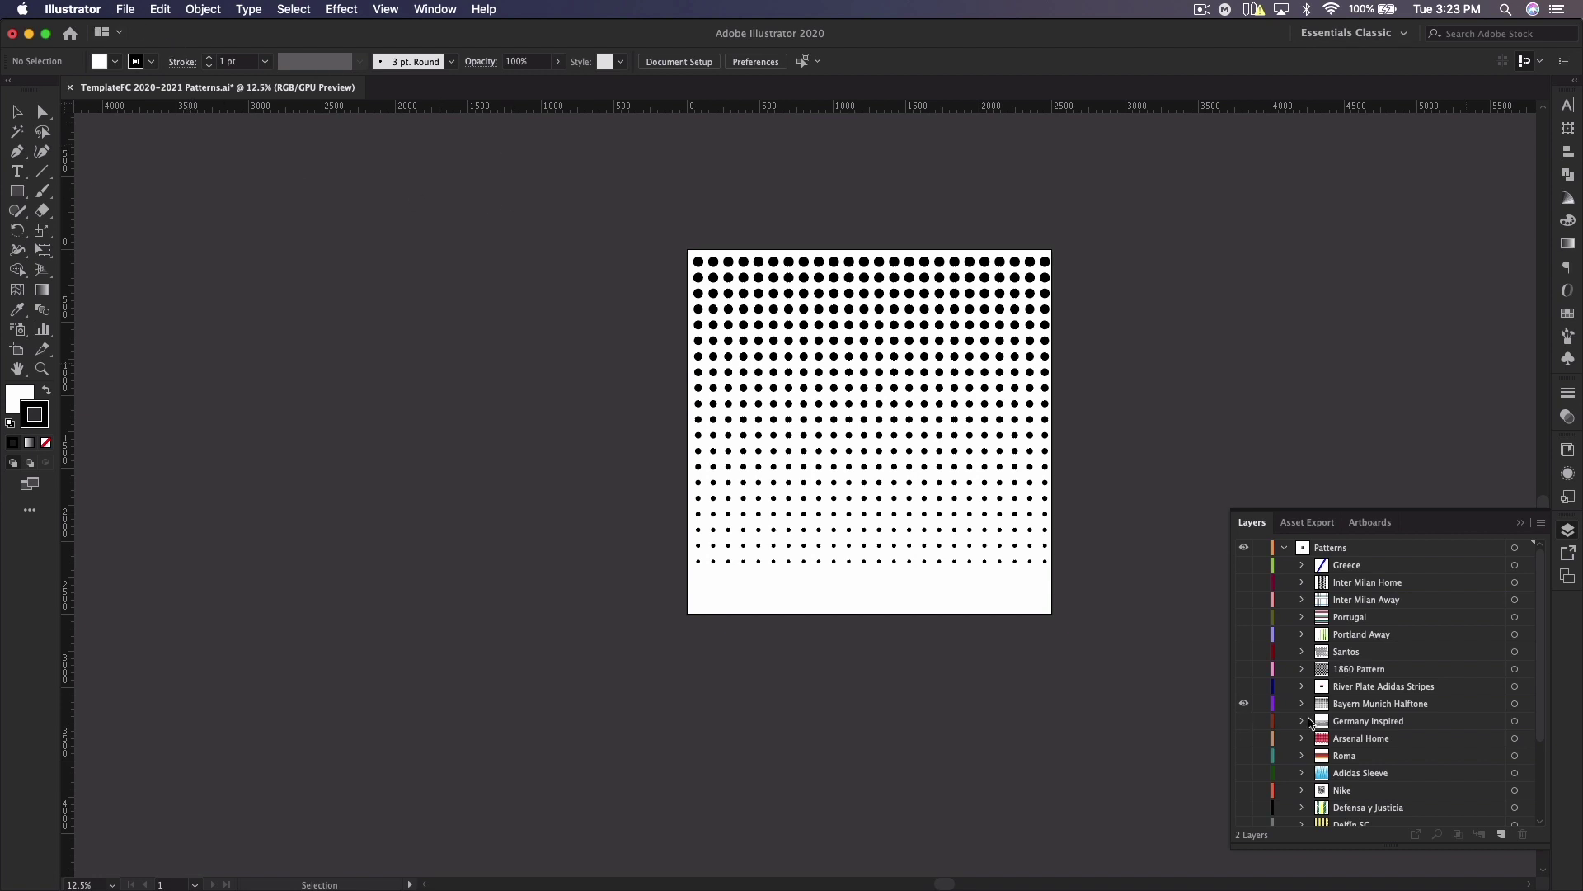
Step: Show the Roma pattern and select all its maroon, red and orange stripe bands
{"action": "left_click", "coordinate": [1245, 756]}
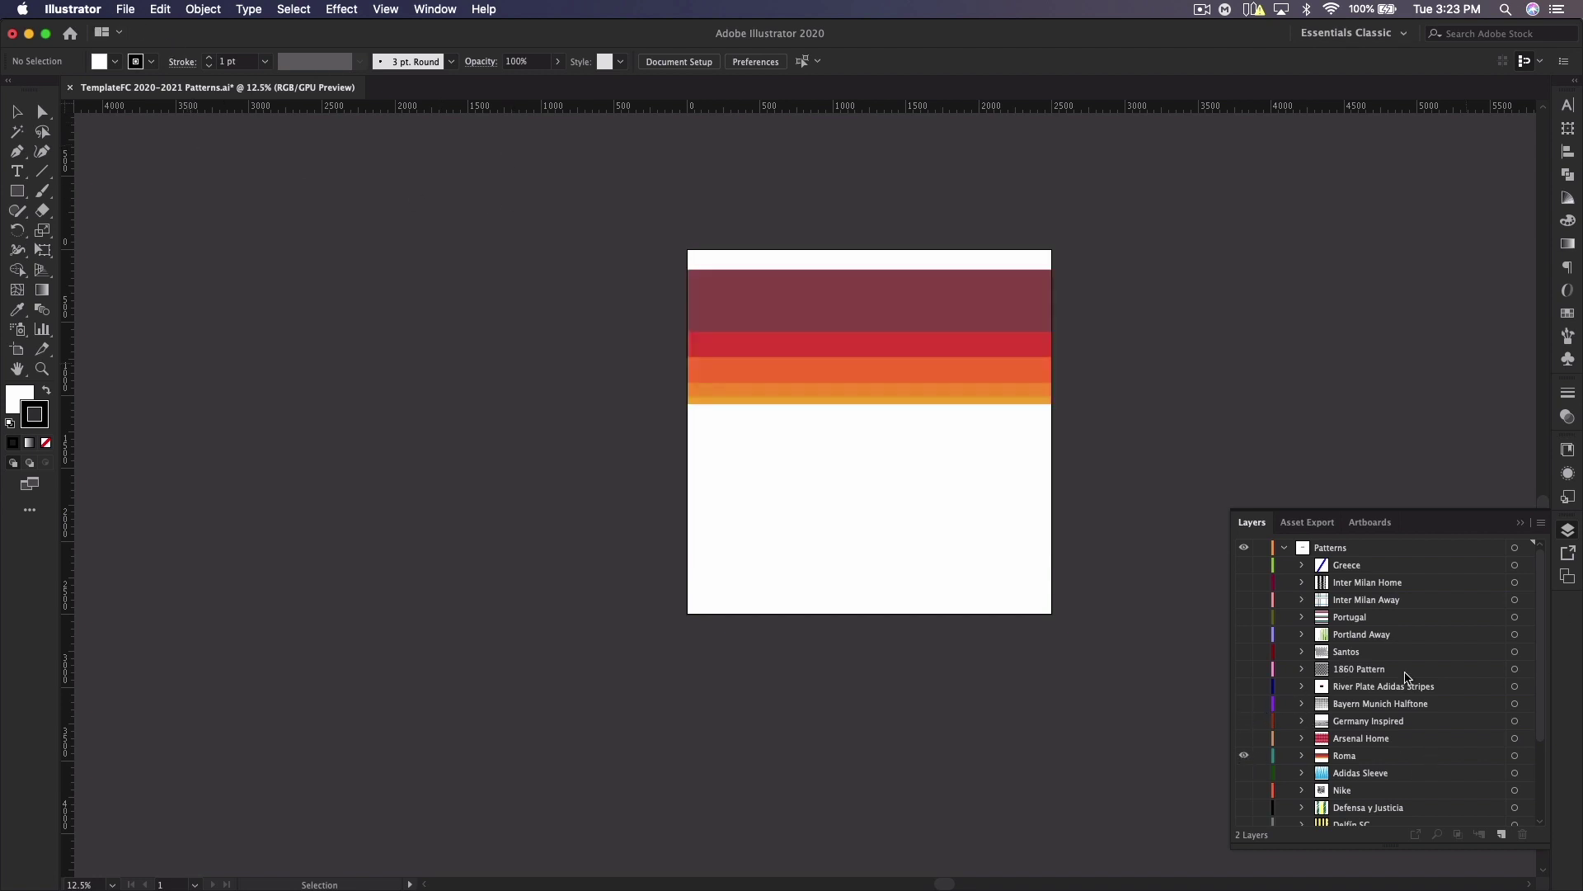
{"action": "left_click", "coordinate": [891, 317]}
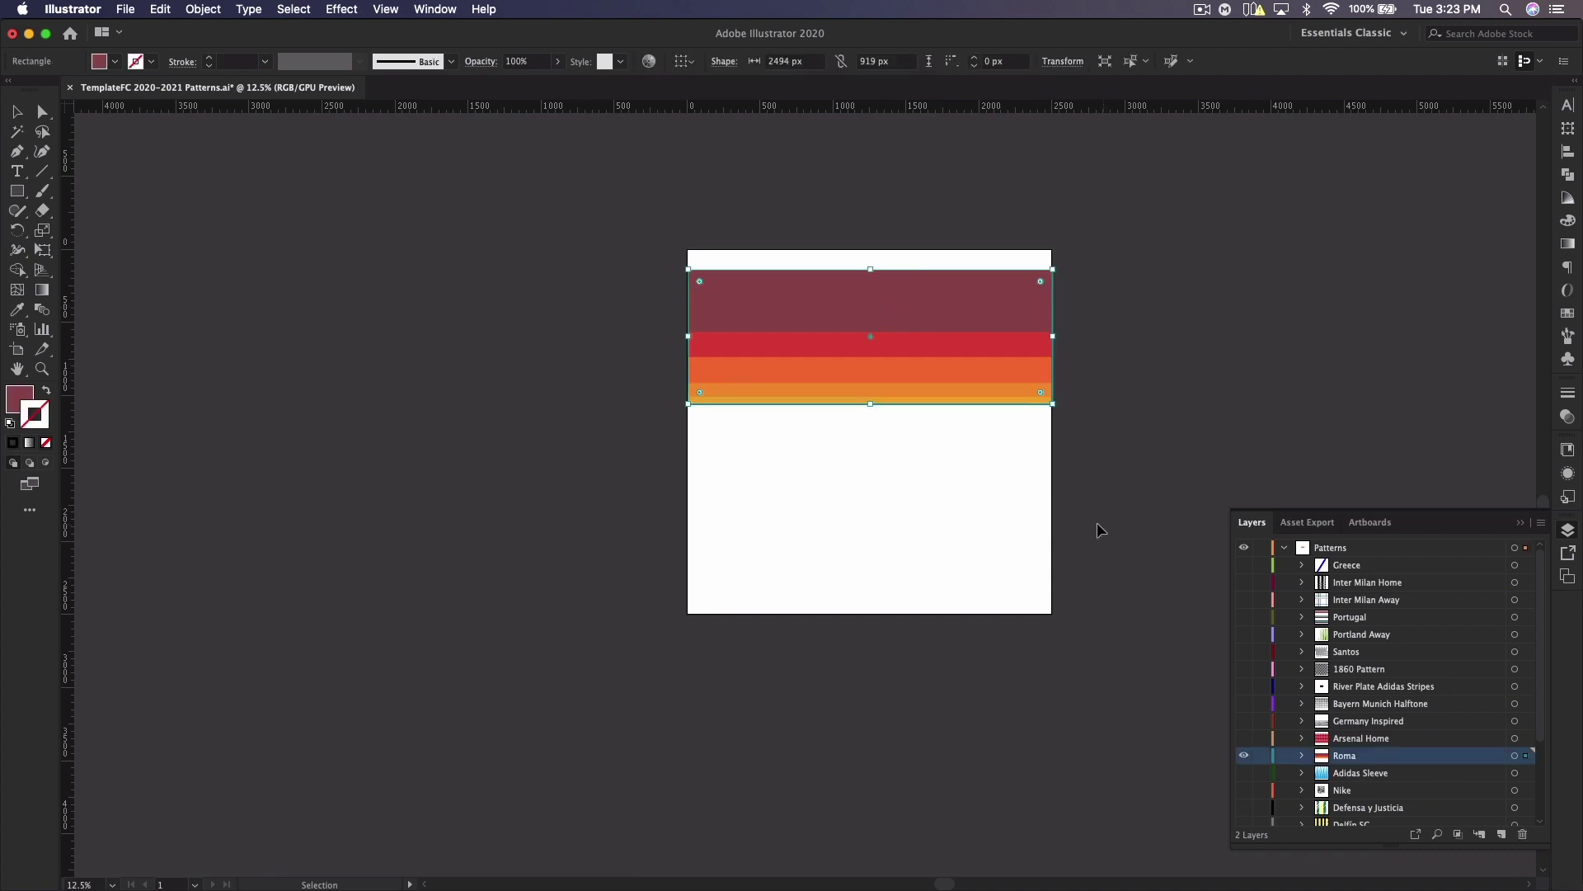
{"action": "left_click", "coordinate": [1008, 485]}
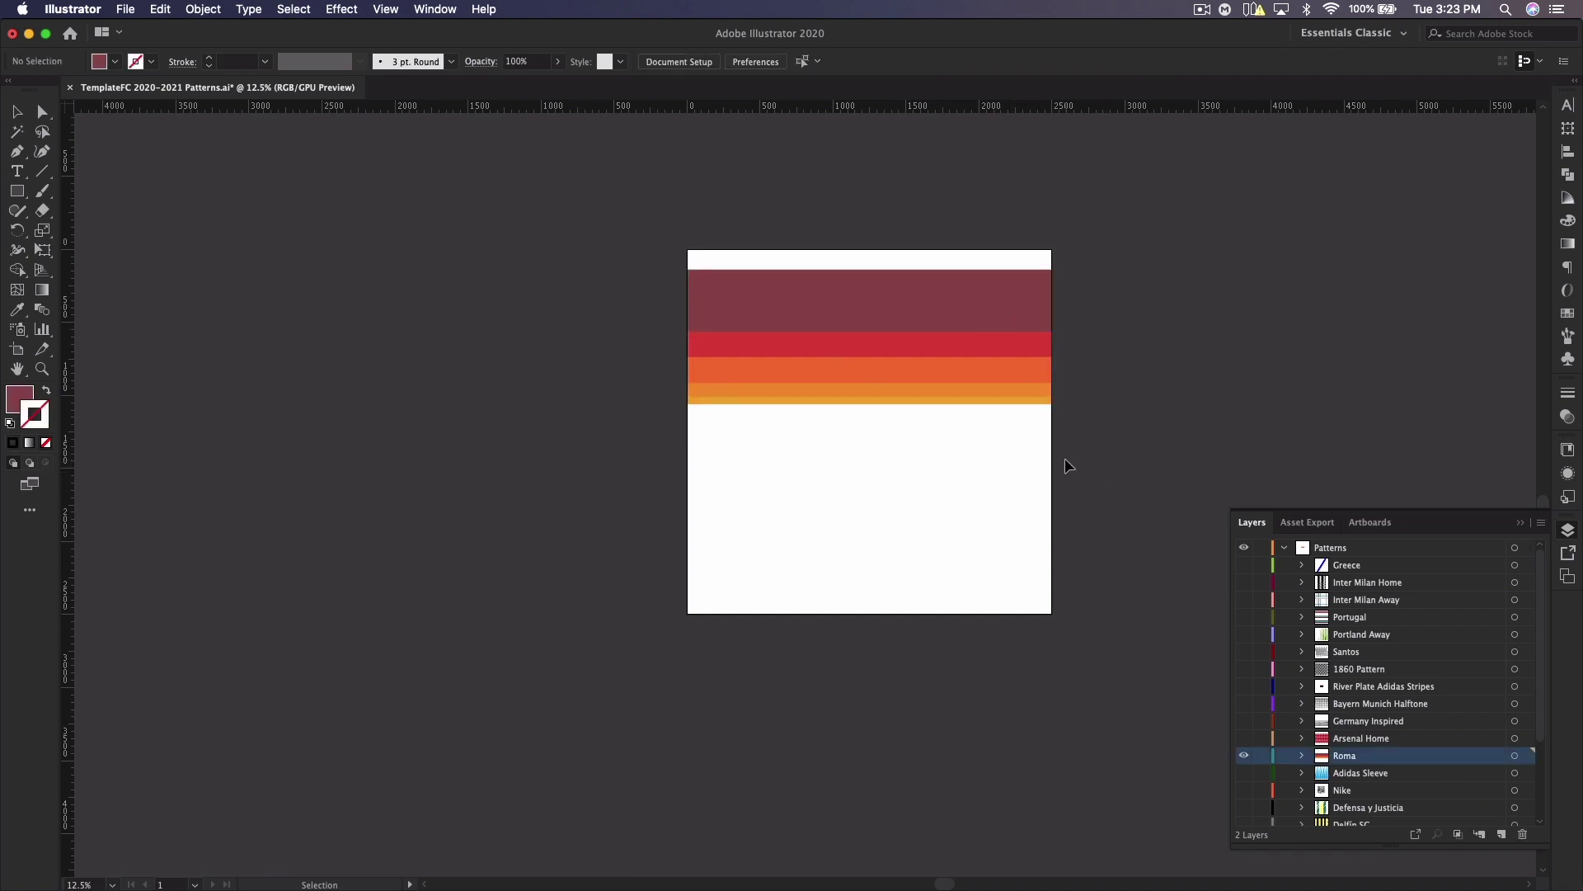
{"action": "left_click_drag", "start_coordinate": [1068, 466], "coordinate": [587, 161]}
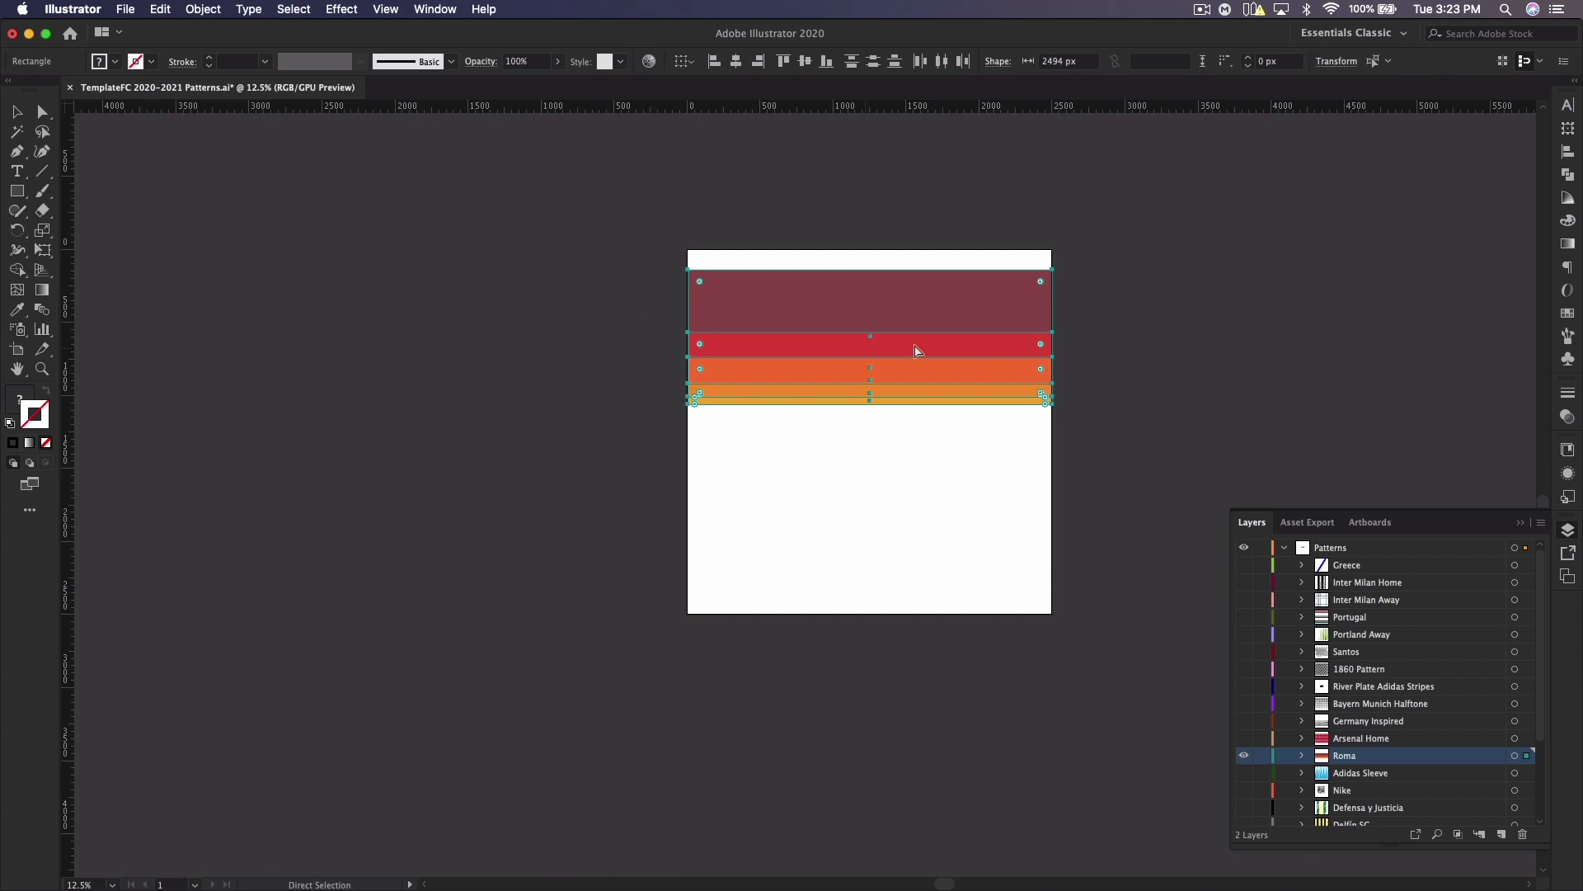
{"action": "left_click", "coordinate": [876, 298]}
Step: Paste the Roma stripes into Top Design1 as a smart object and move them up behind HEAT
{"action": "key", "text": "super+Tab"}
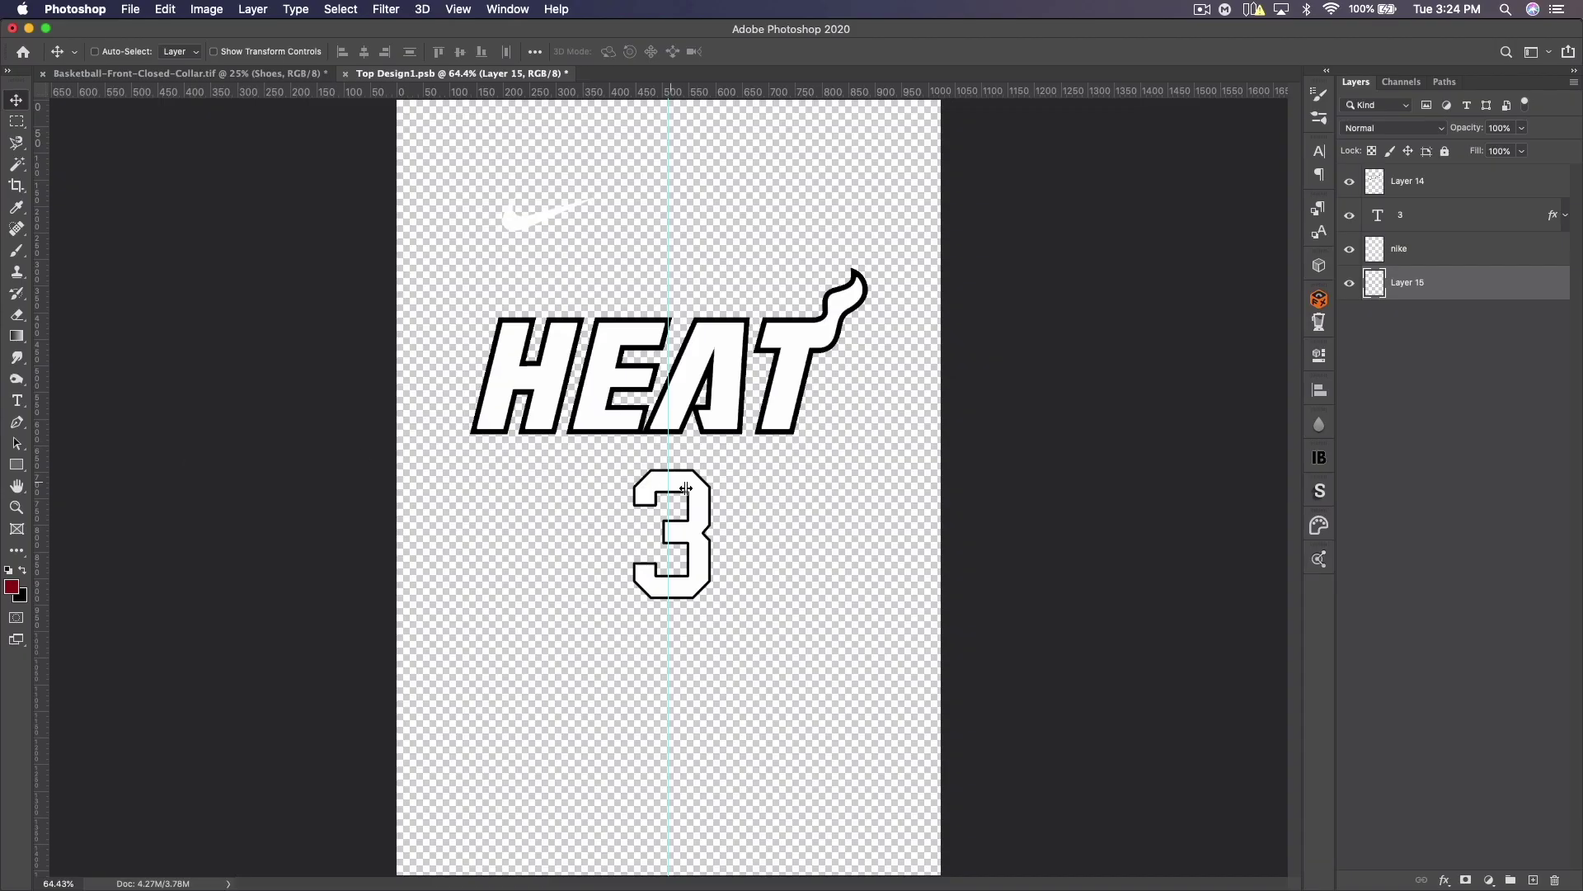
{"action": "key", "text": "super+v"}
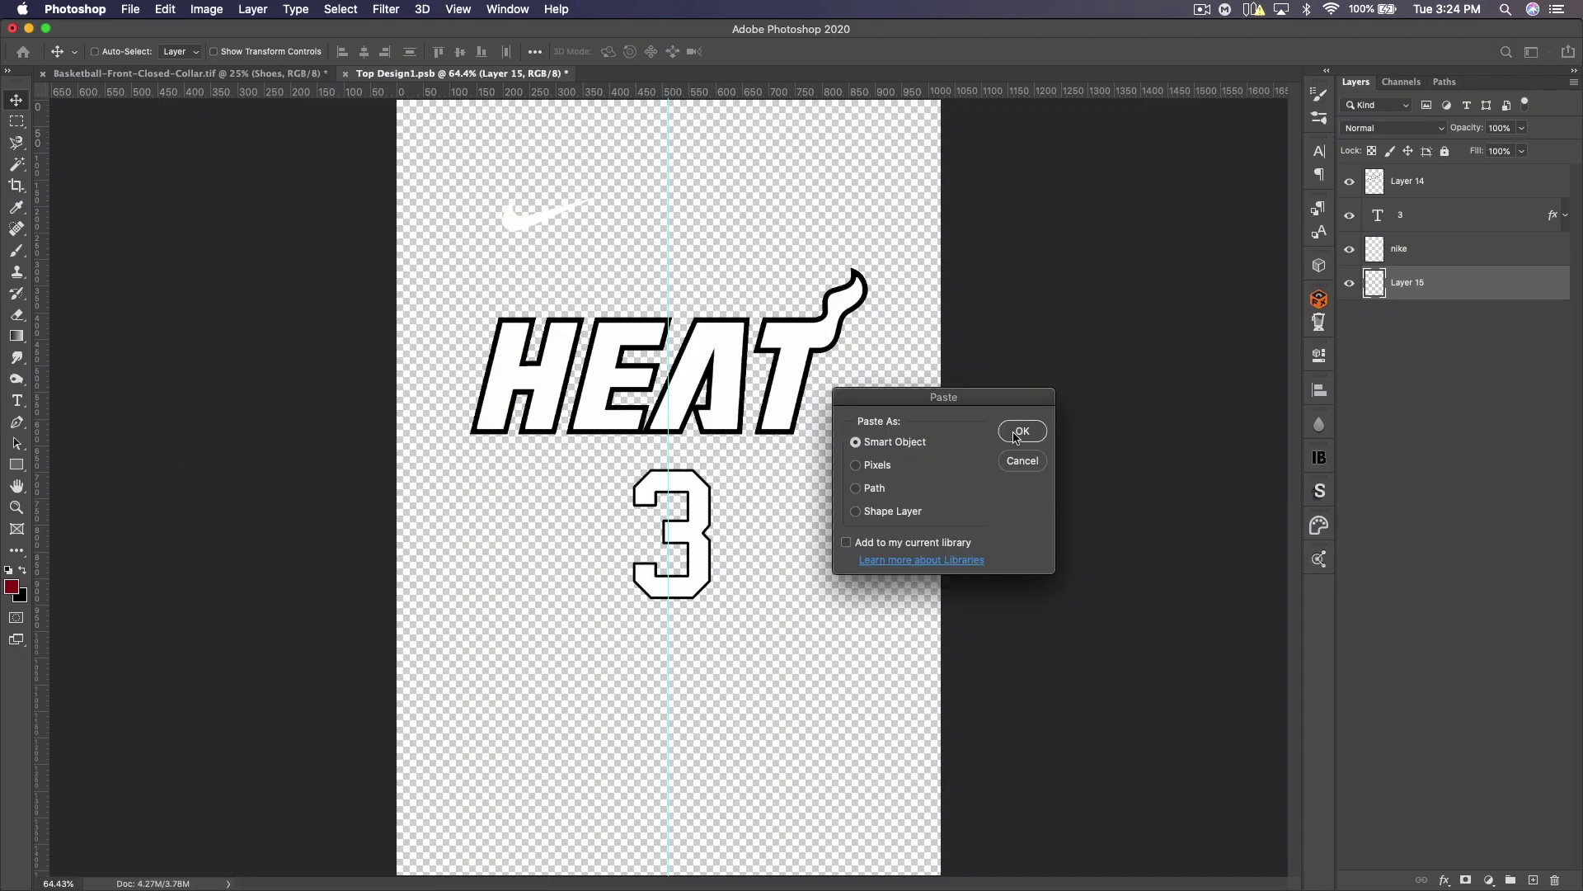
{"action": "key", "text": "Return"}
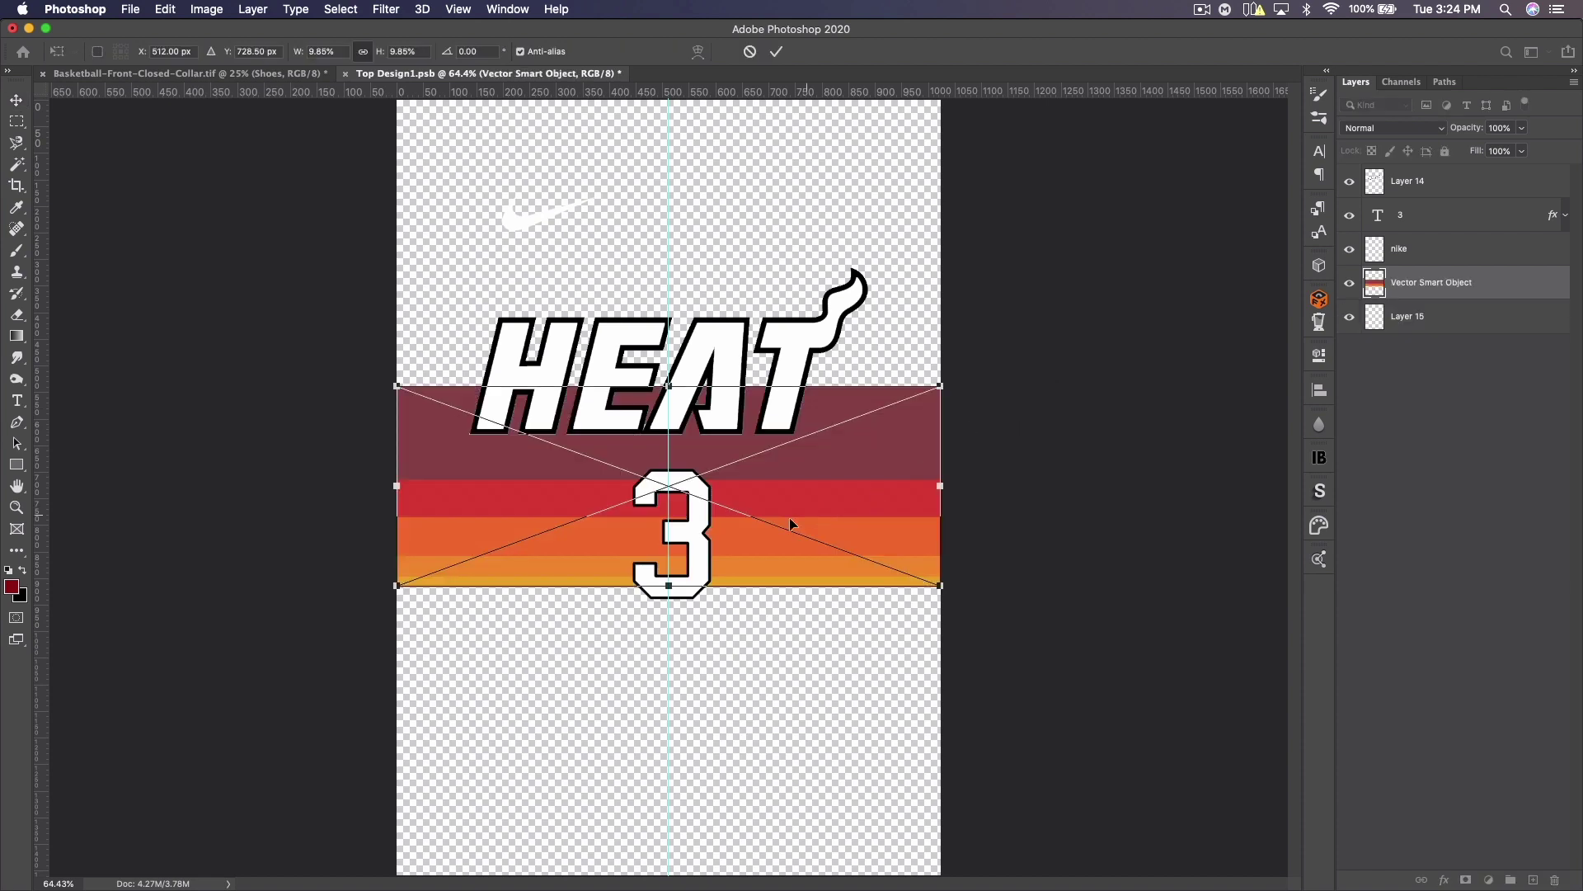
{"action": "left_click_drag", "start_coordinate": [768, 512], "coordinate": [764, 384]}
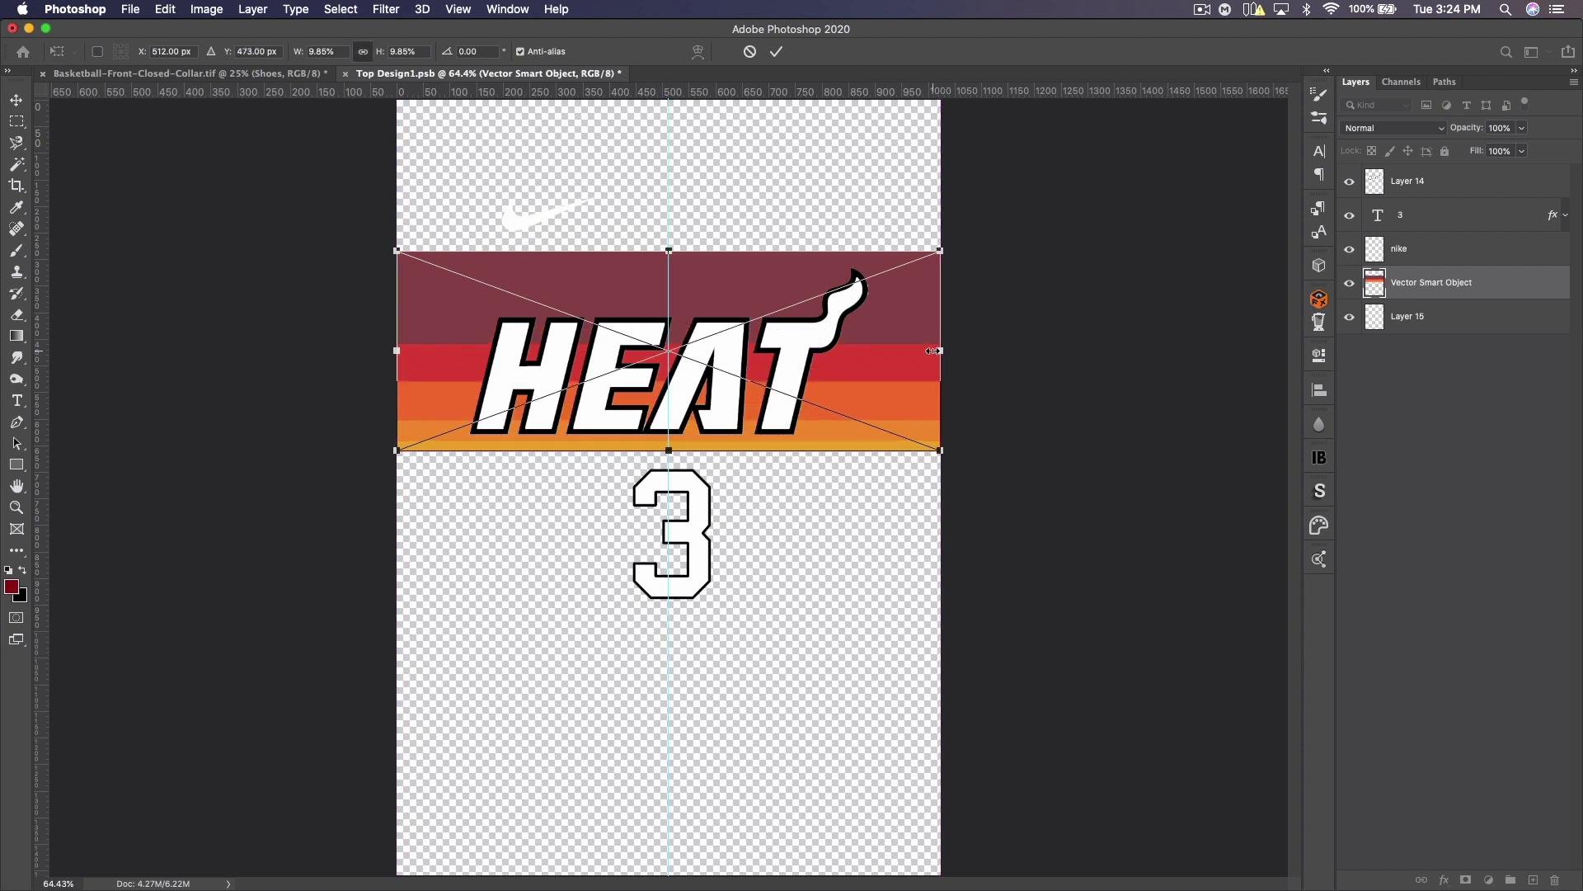
Step: Scale the stripes up to cover the jersey top, then nudge them down about 12 px
{"action": "key", "text": "super+minus"}
{"action": "key", "text": "super+minus"}
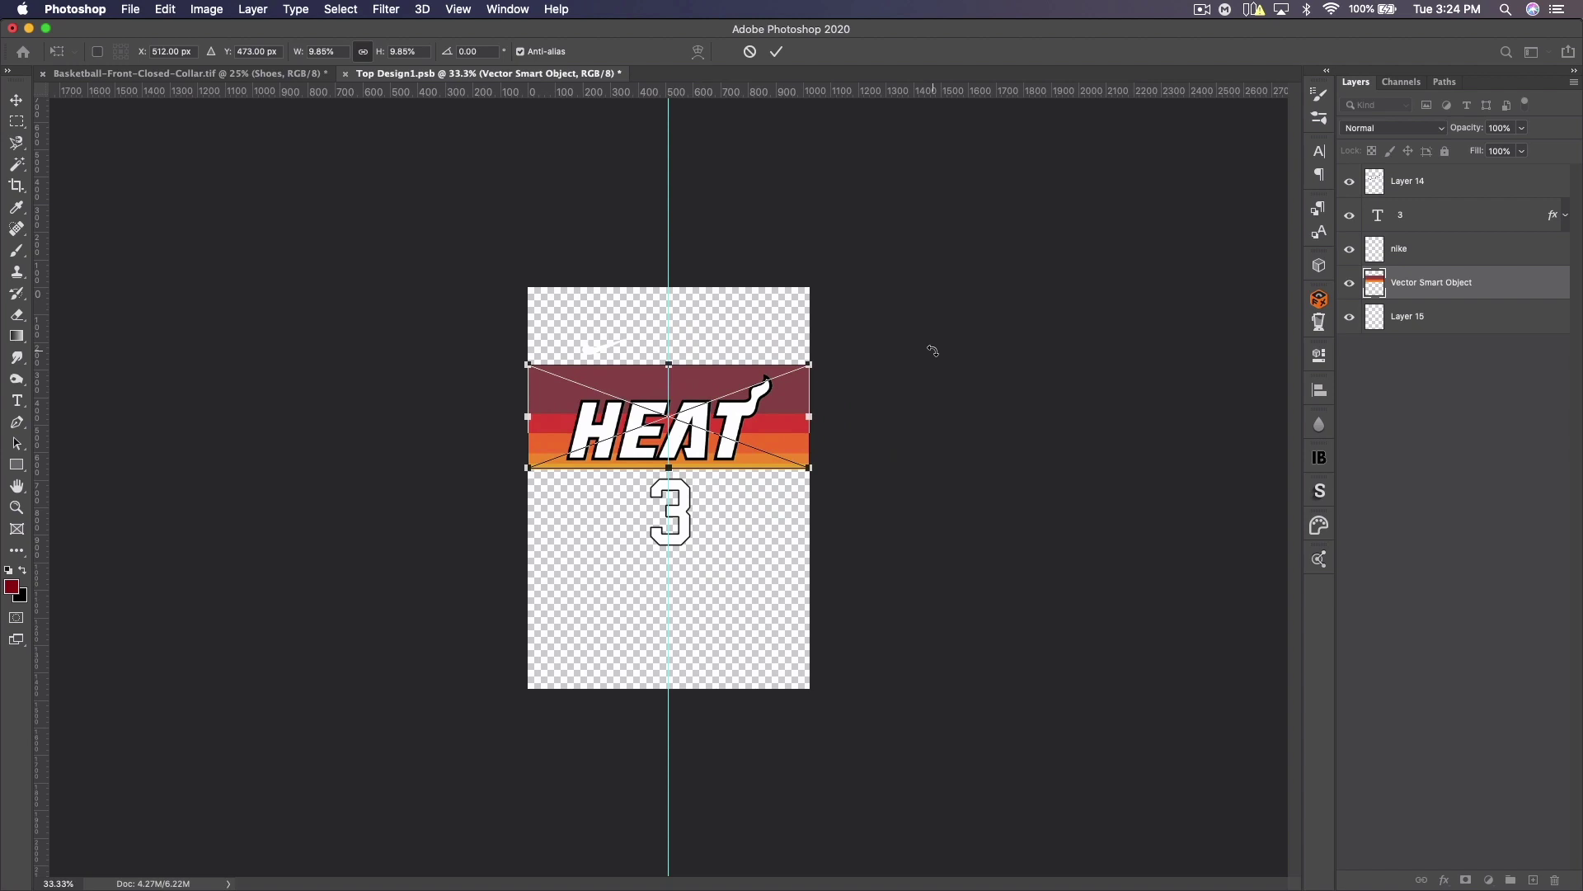
{"action": "left_click_drag", "start_coordinate": [669, 362], "coordinate": [673, 287]}
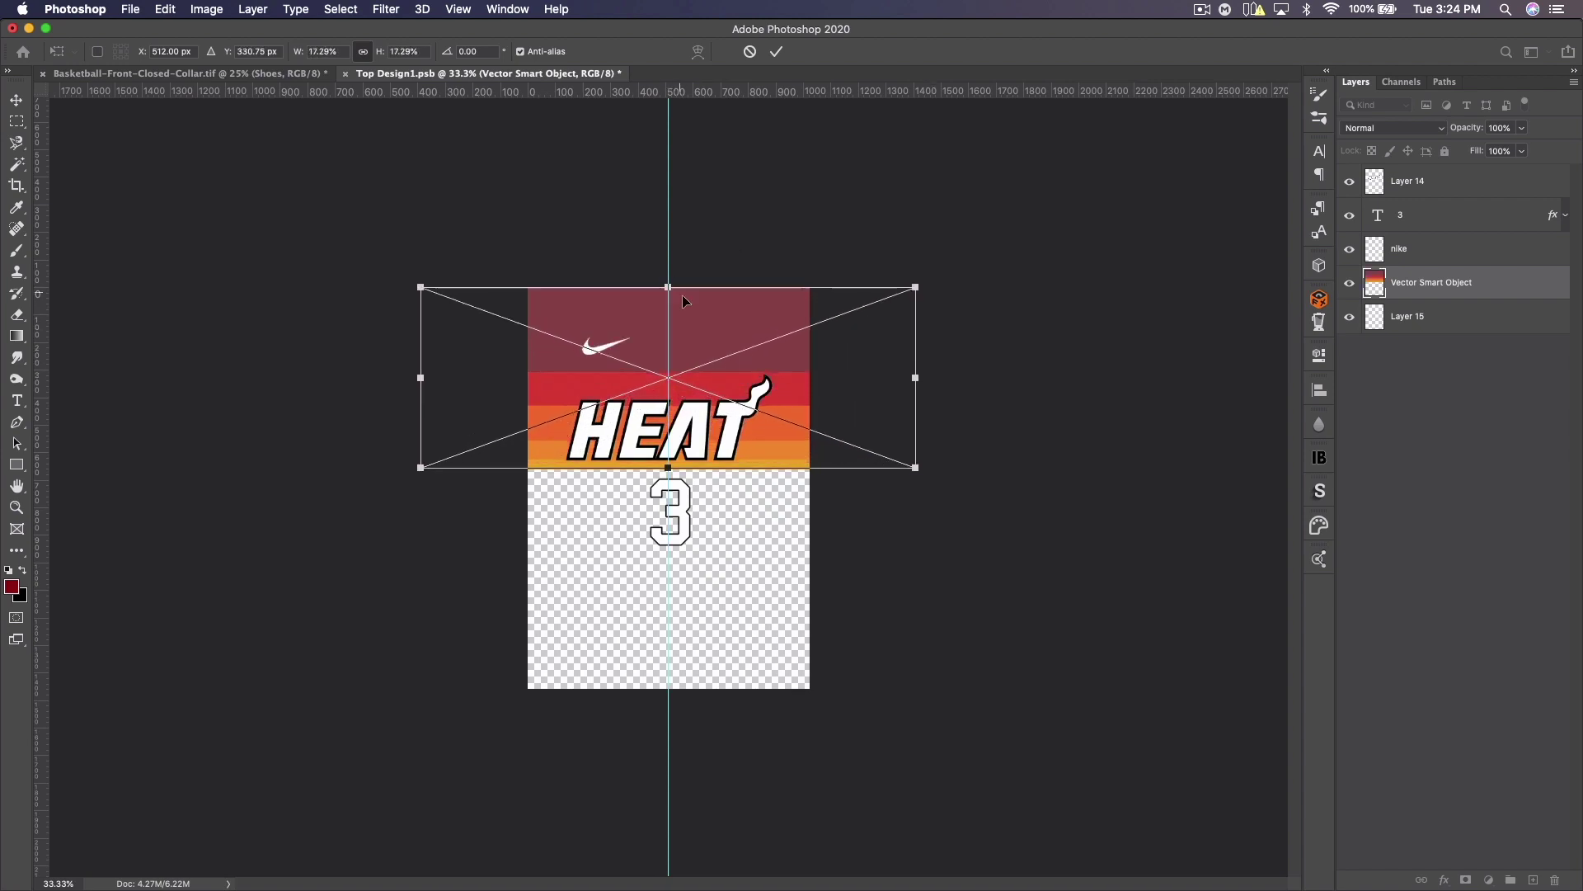
{"action": "key", "text": "Return"}
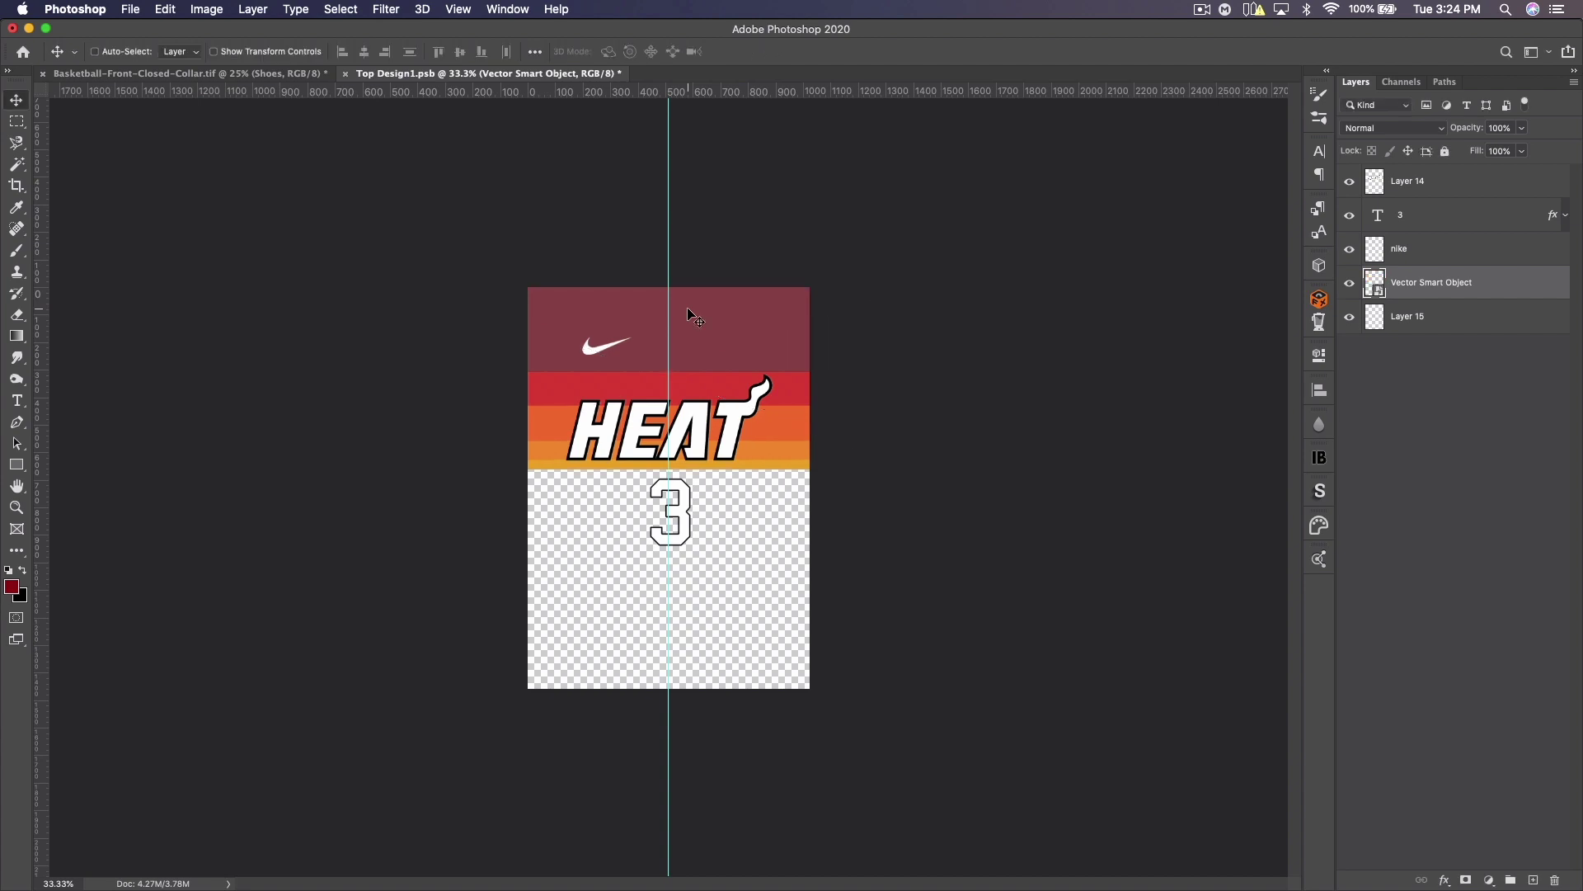
{"action": "left_click_drag", "start_coordinate": [714, 348], "coordinate": [722, 358]}
Step: Rasterize the stripe layer and fill its Magic Wand-selected top band with the dark red background colour
{"action": "right_click", "coordinate": [1429, 284]}
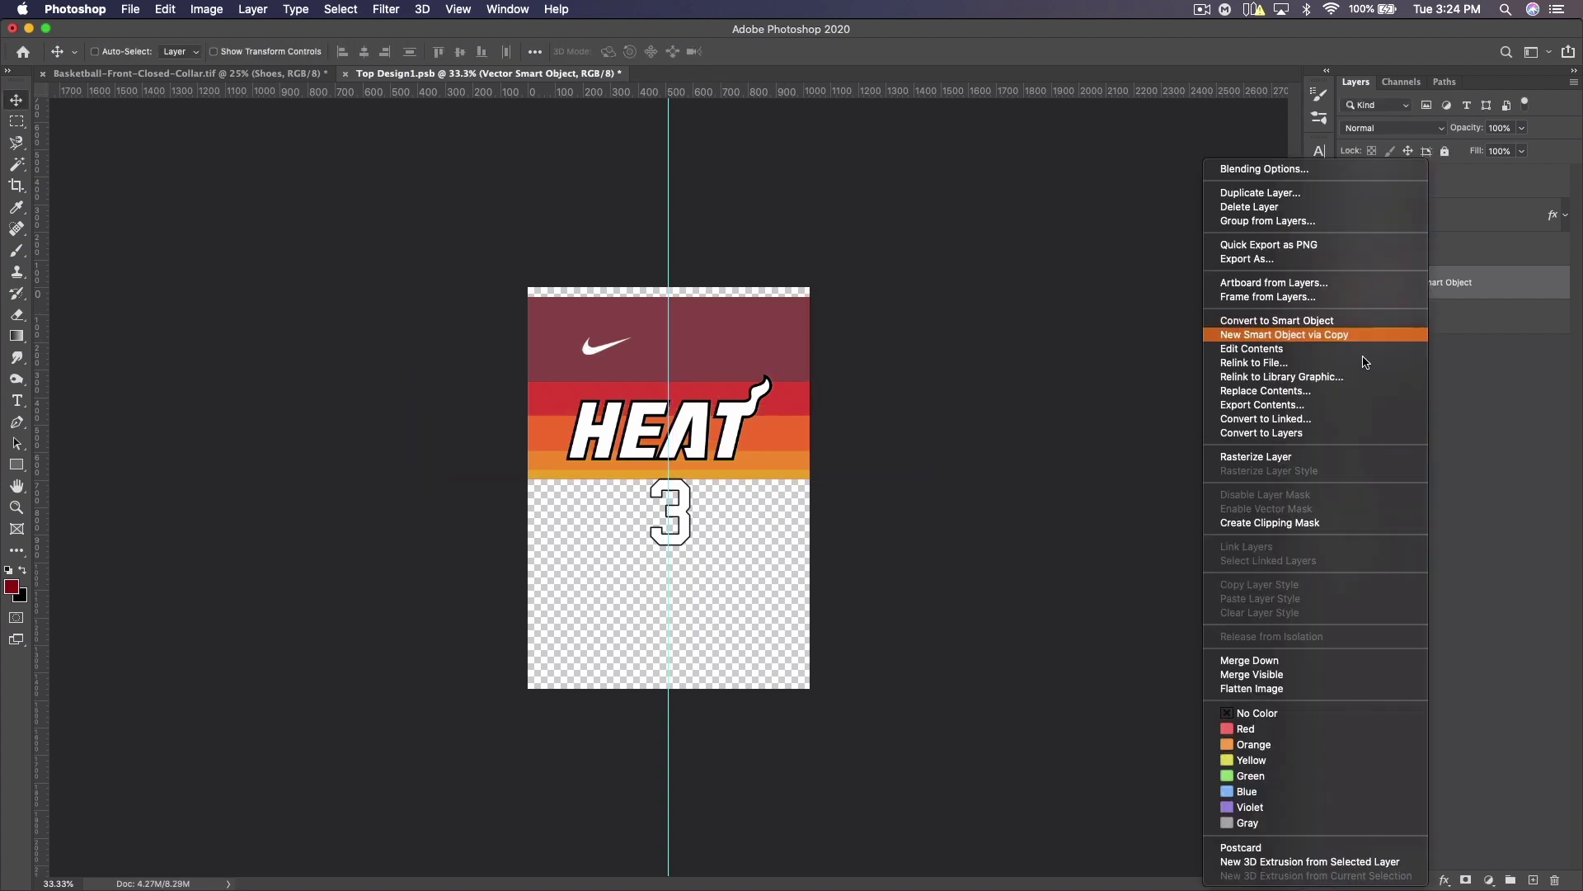
{"action": "left_click", "coordinate": [1306, 454]}
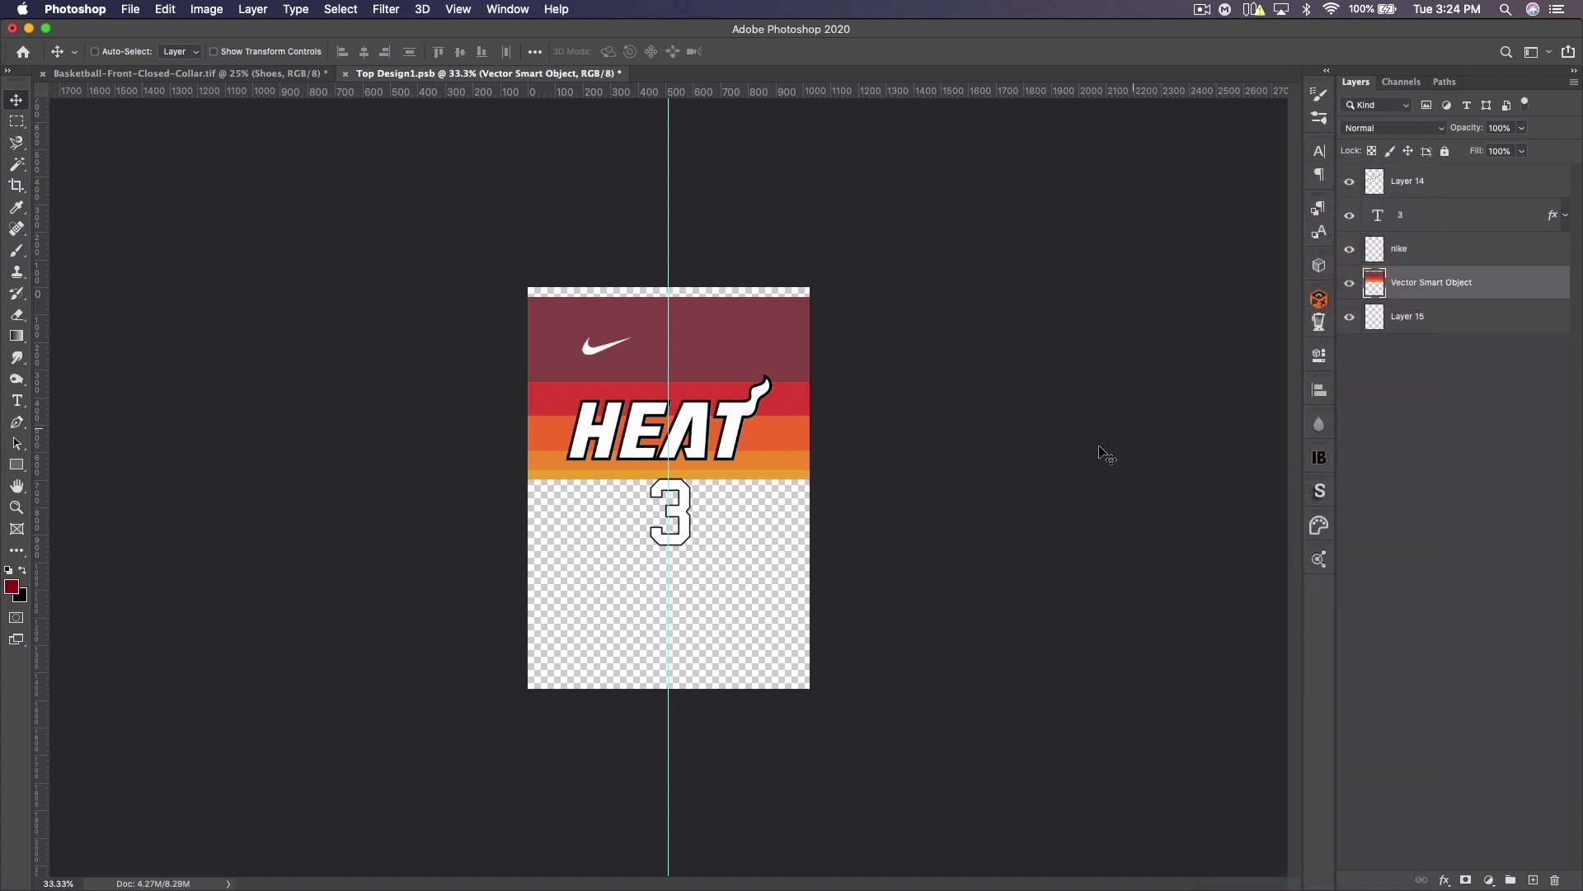
{"action": "left_click", "coordinate": [20, 167]}
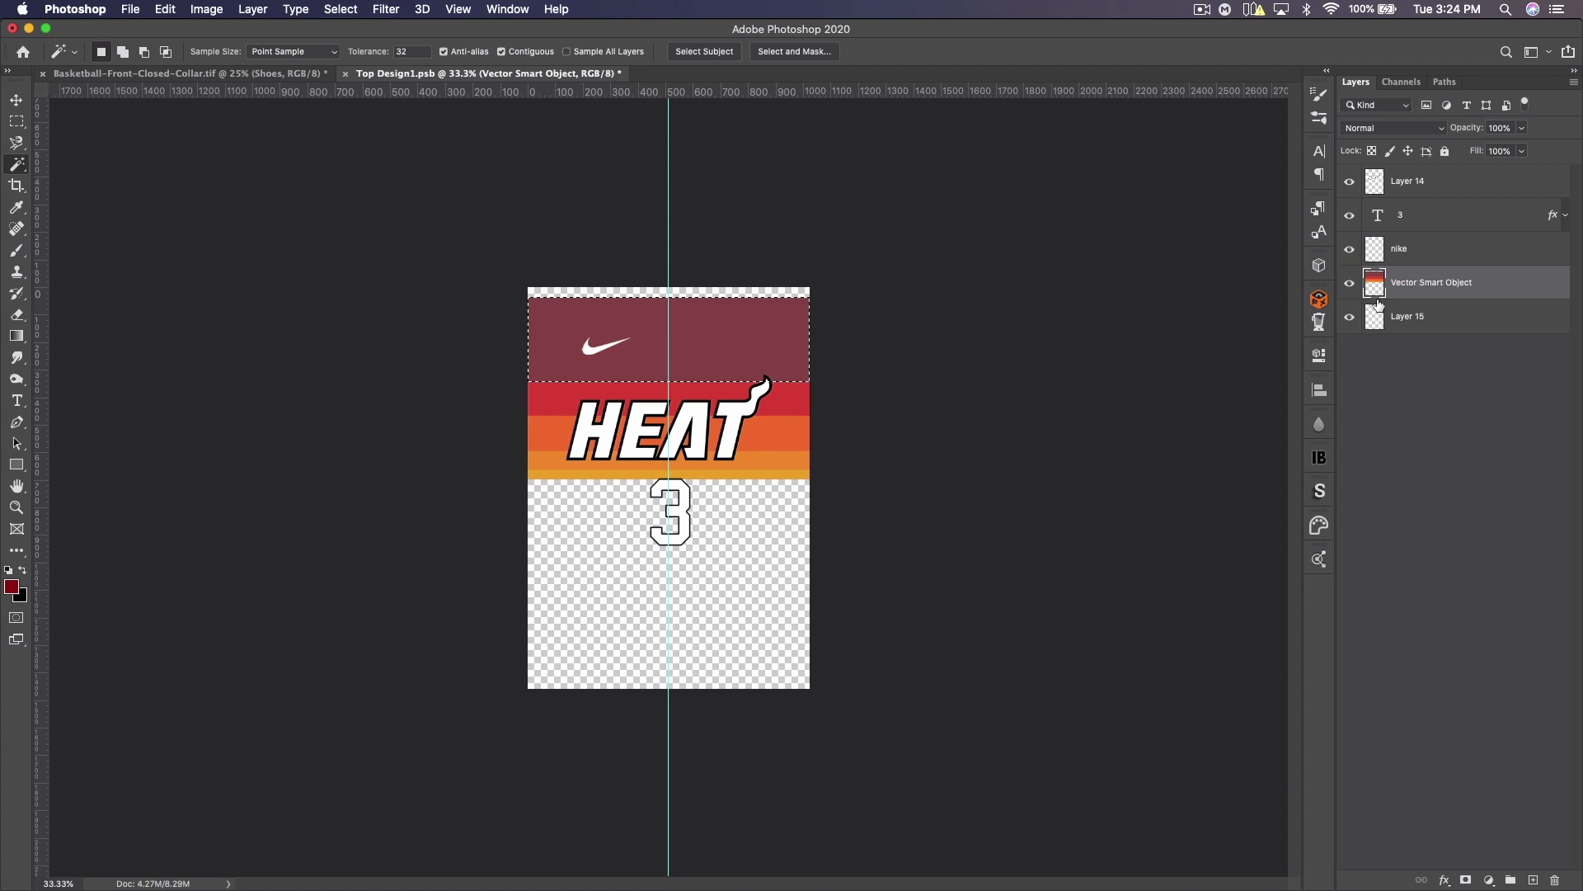
{"action": "left_click", "coordinate": [23, 570]}
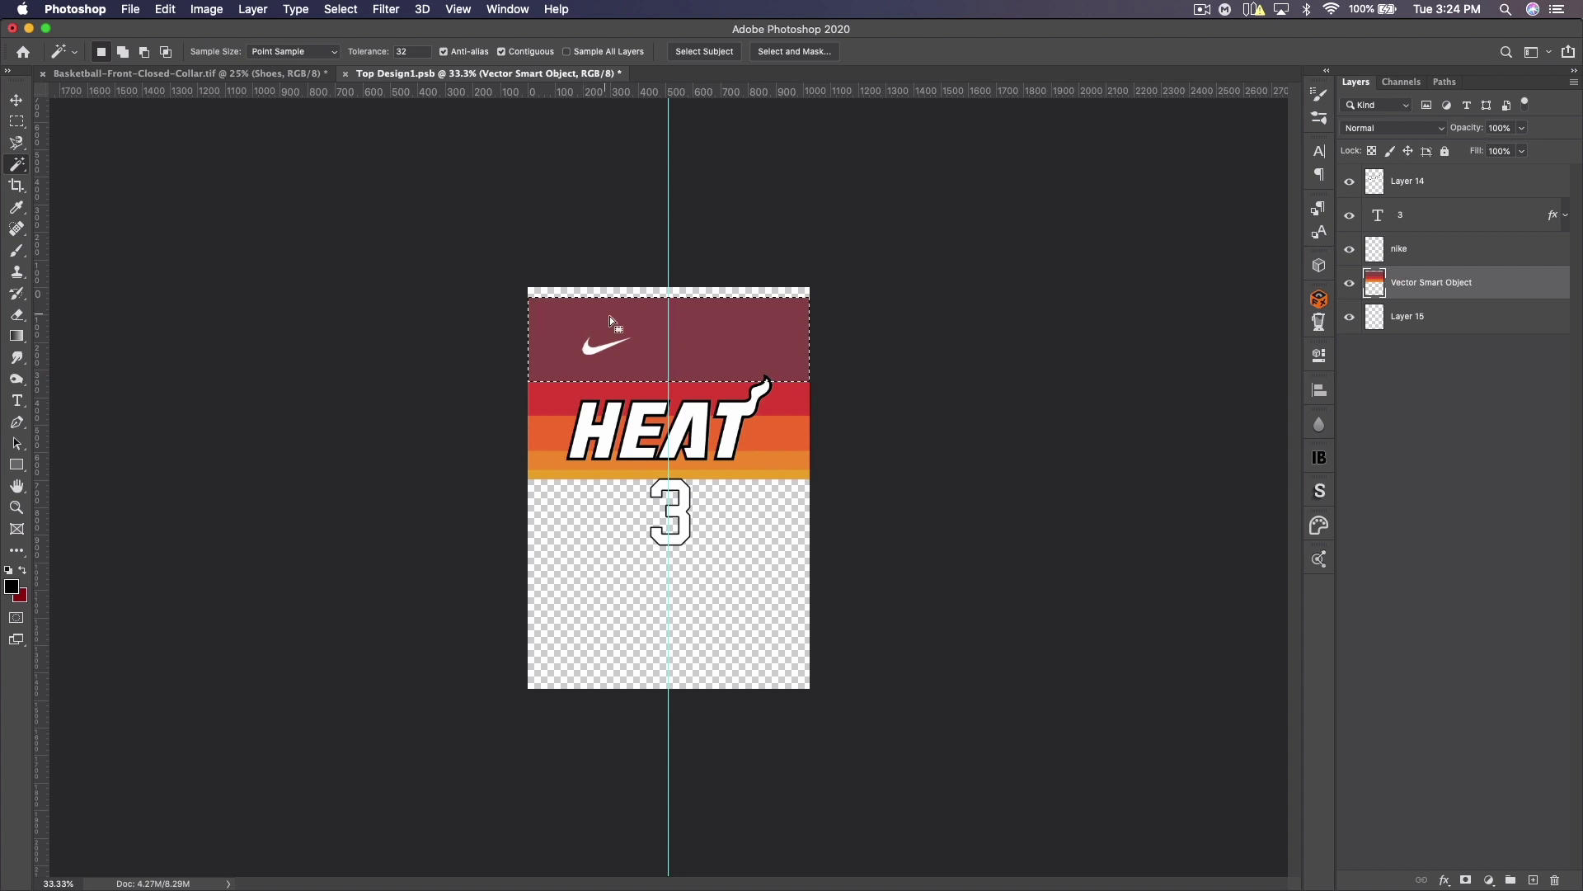
{"action": "key", "text": "super+BackSpace"}
{"action": "key", "text": "super+d"}
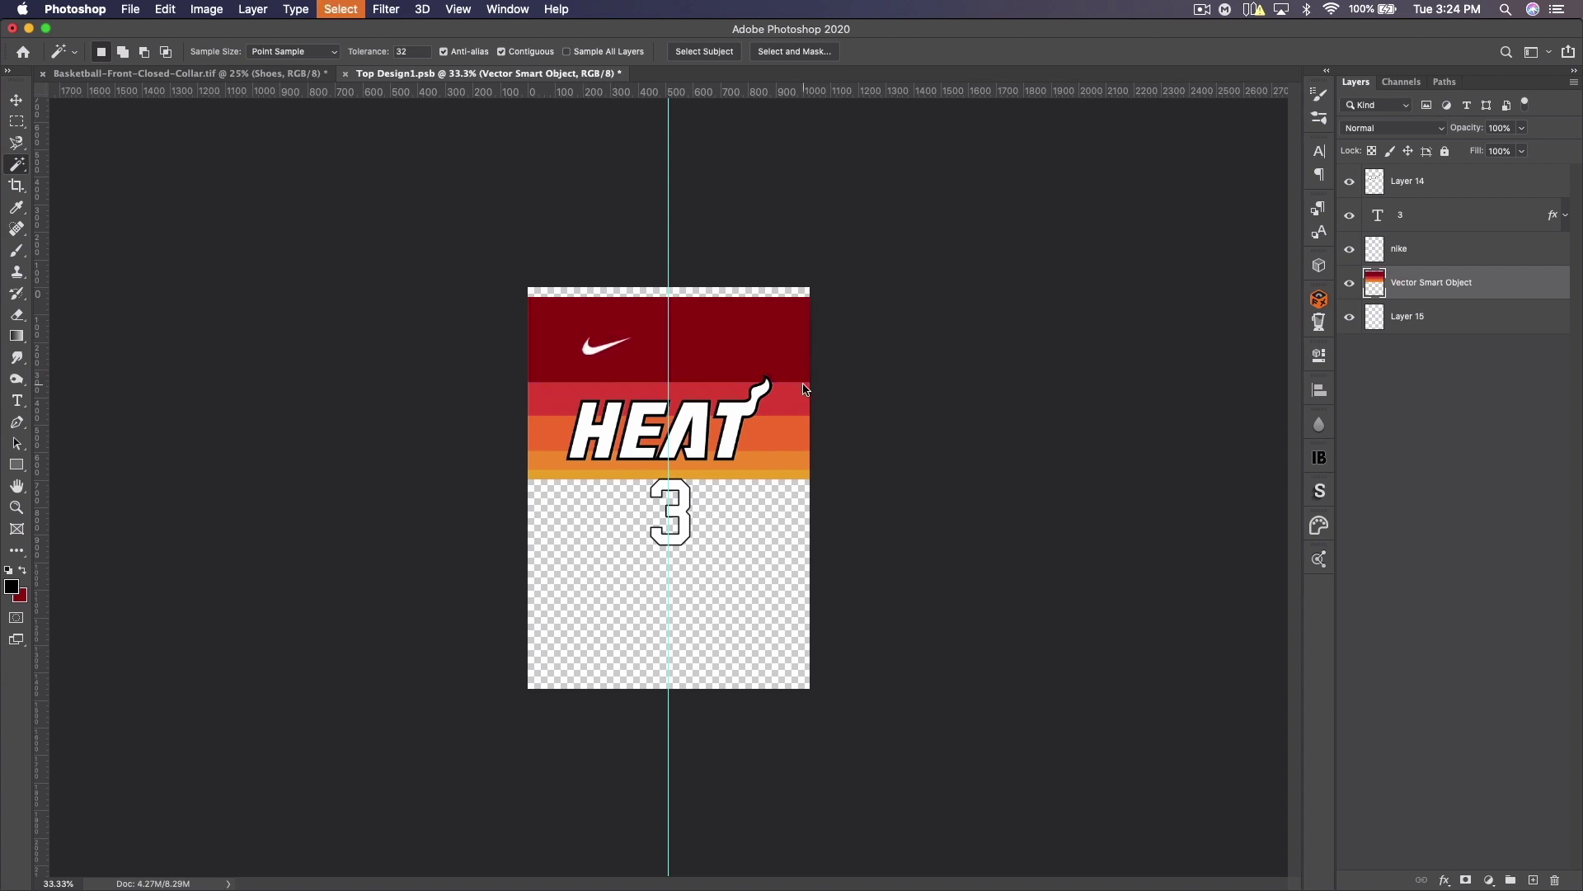
{"action": "key", "text": "super+z"}
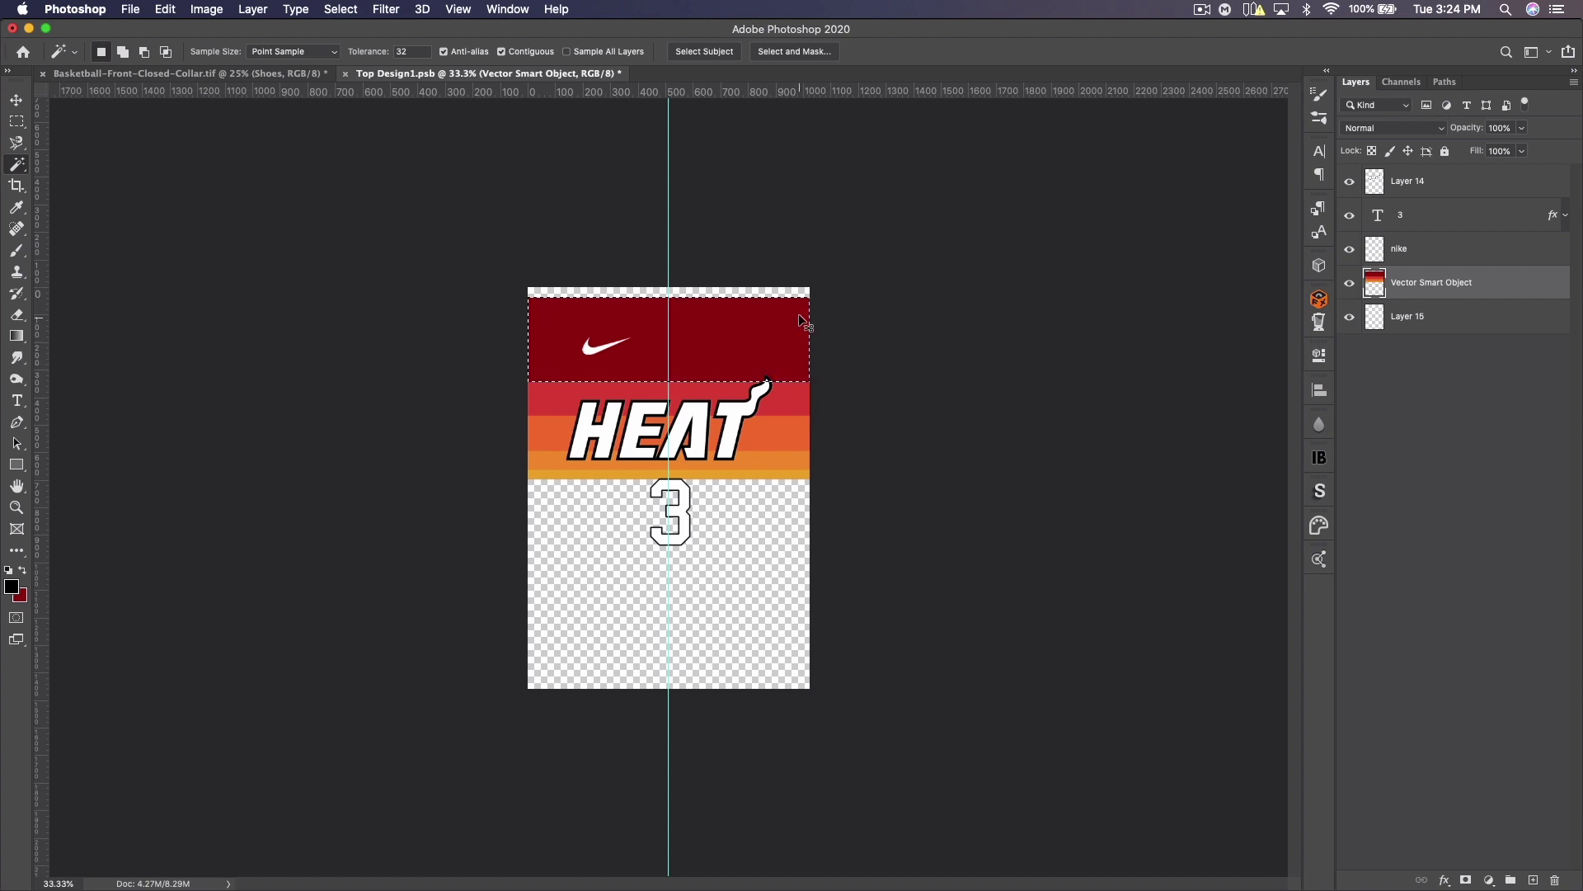
Step: Darken the top band with Hue/Saturation Lightness -11, then save and view the mockup
{"action": "key", "text": "super+u"}
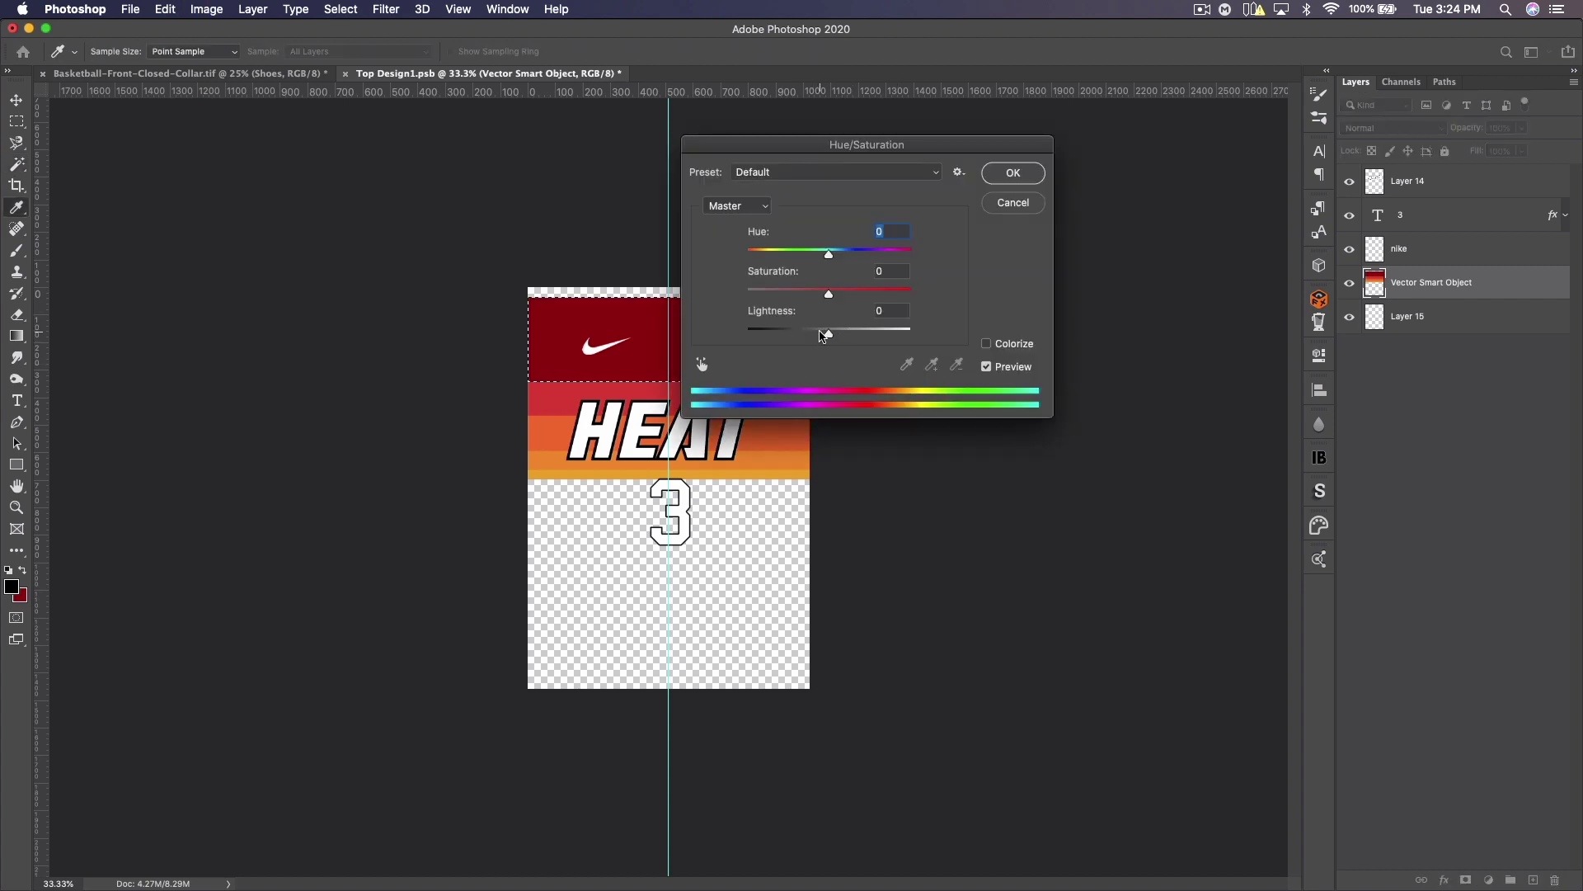
{"action": "left_click_drag", "start_coordinate": [822, 336], "coordinate": [814, 335]}
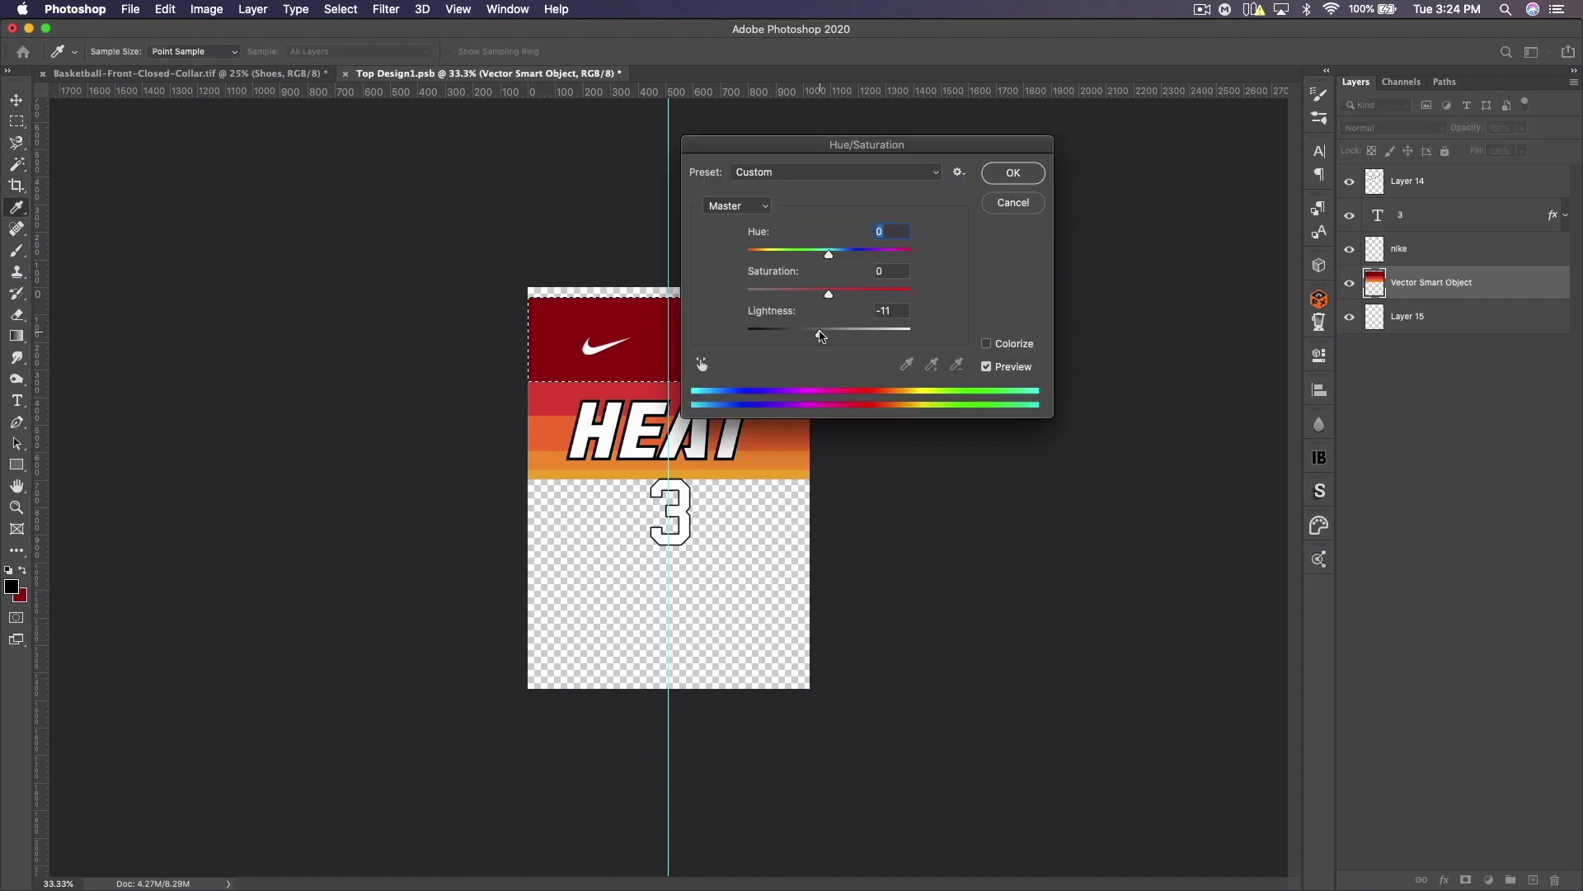
{"action": "left_click", "coordinate": [1015, 174]}
{"action": "key", "text": "super+d"}
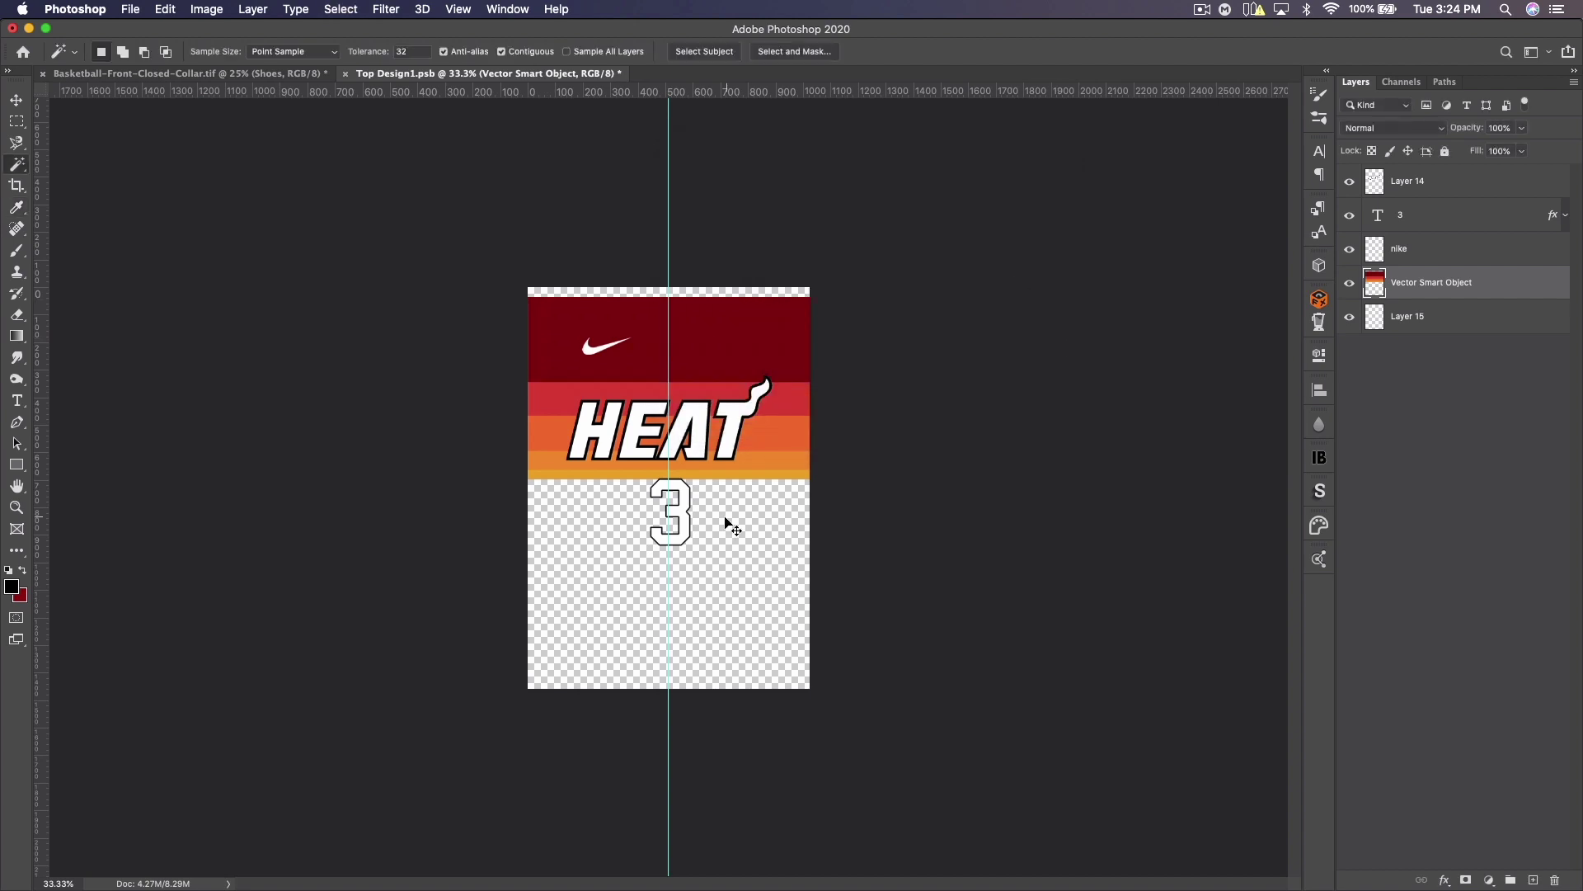
{"action": "key", "text": "super+s"}
{"action": "left_click", "coordinate": [181, 73]}
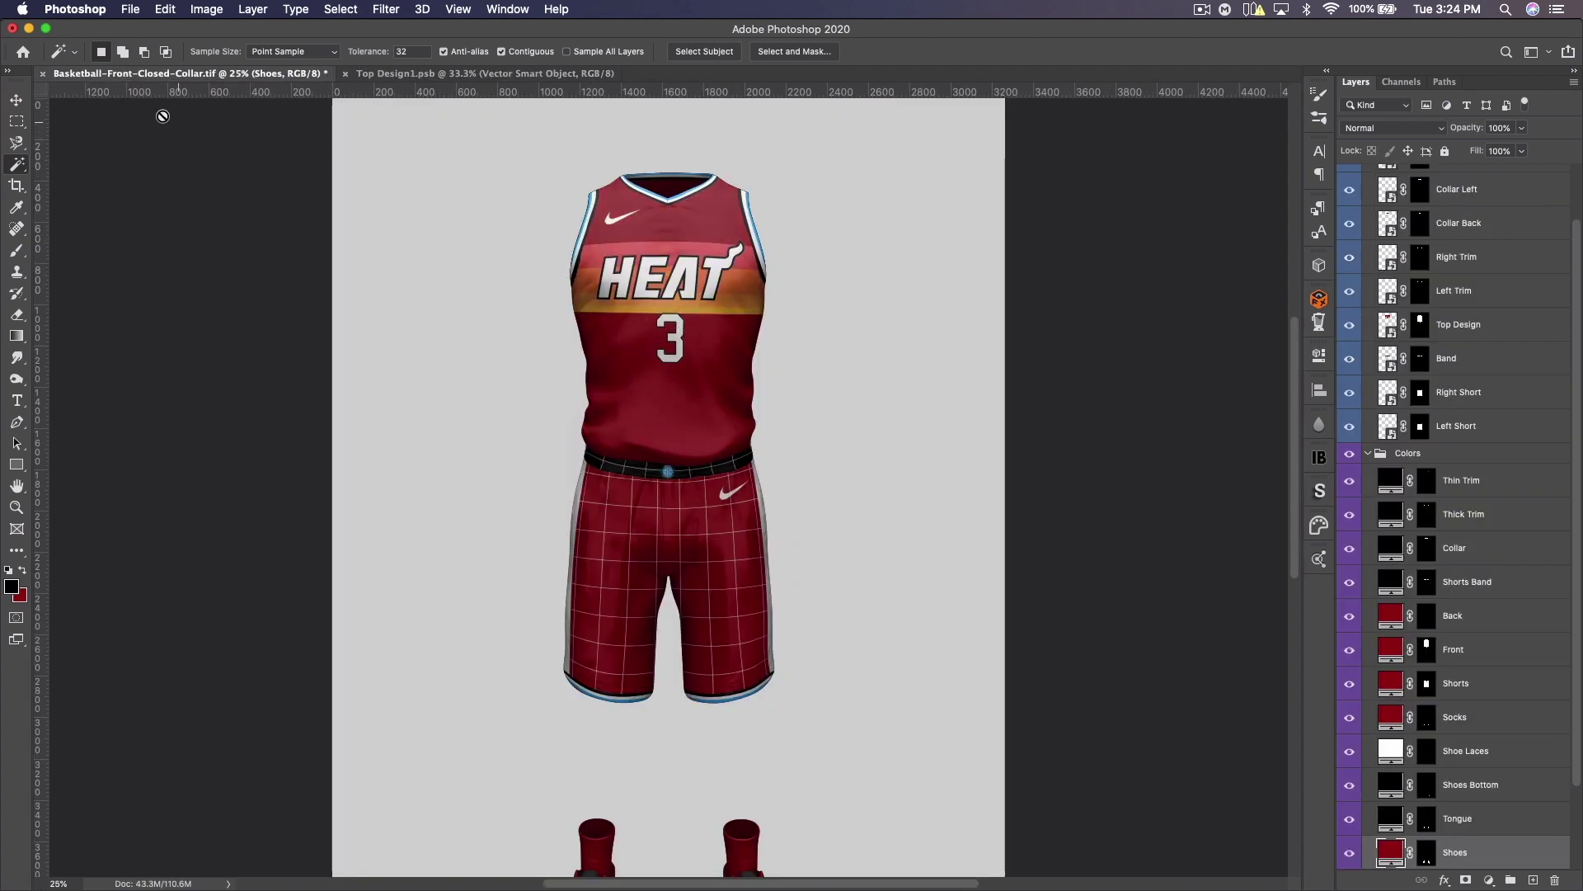
{"action": "left_click", "coordinate": [16, 100]}
{"action": "scroll", "coordinate": [624, 334], "scroll_direction": "up", "scroll_amount": 1}
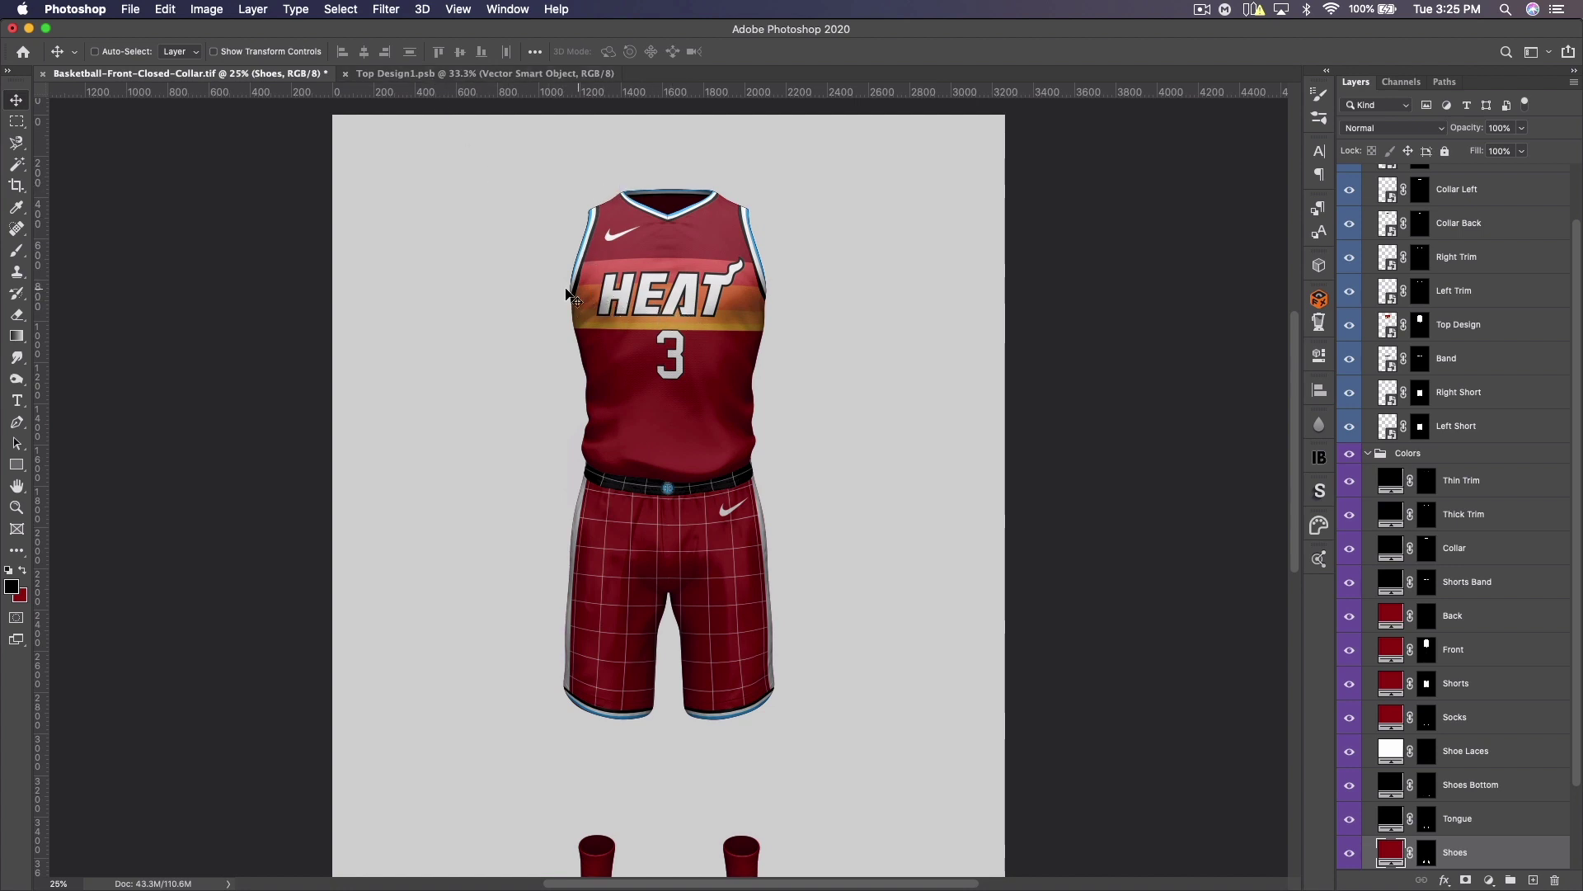
{"action": "left_click", "coordinate": [404, 76]}
{"action": "left_click", "coordinate": [158, 76]}
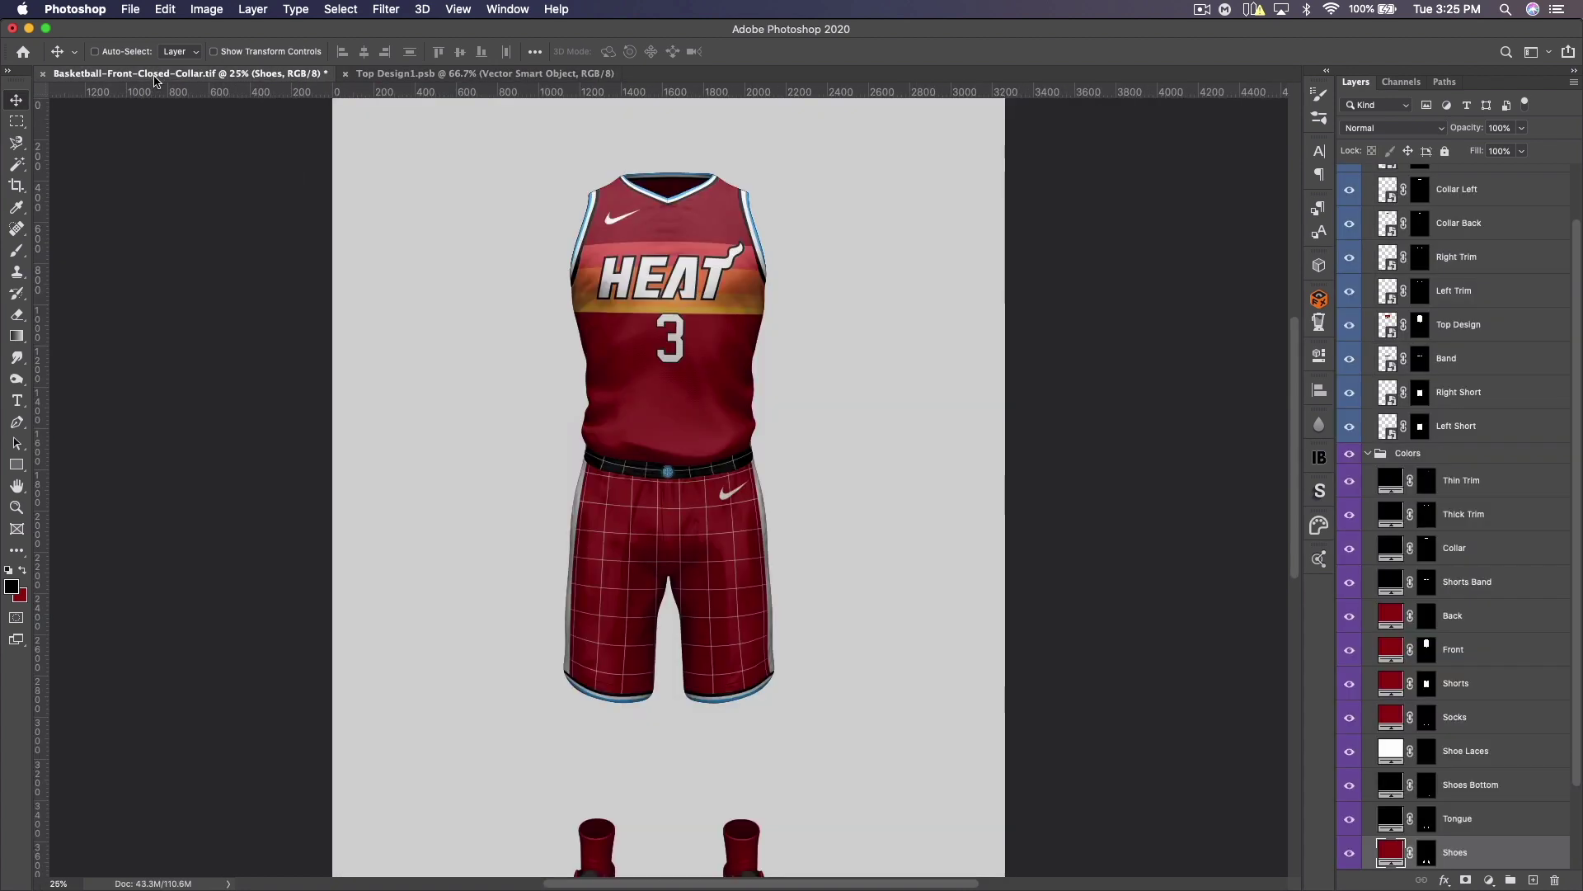
{"action": "scroll", "coordinate": [1493, 414], "scroll_direction": "up", "scroll_amount": 2}
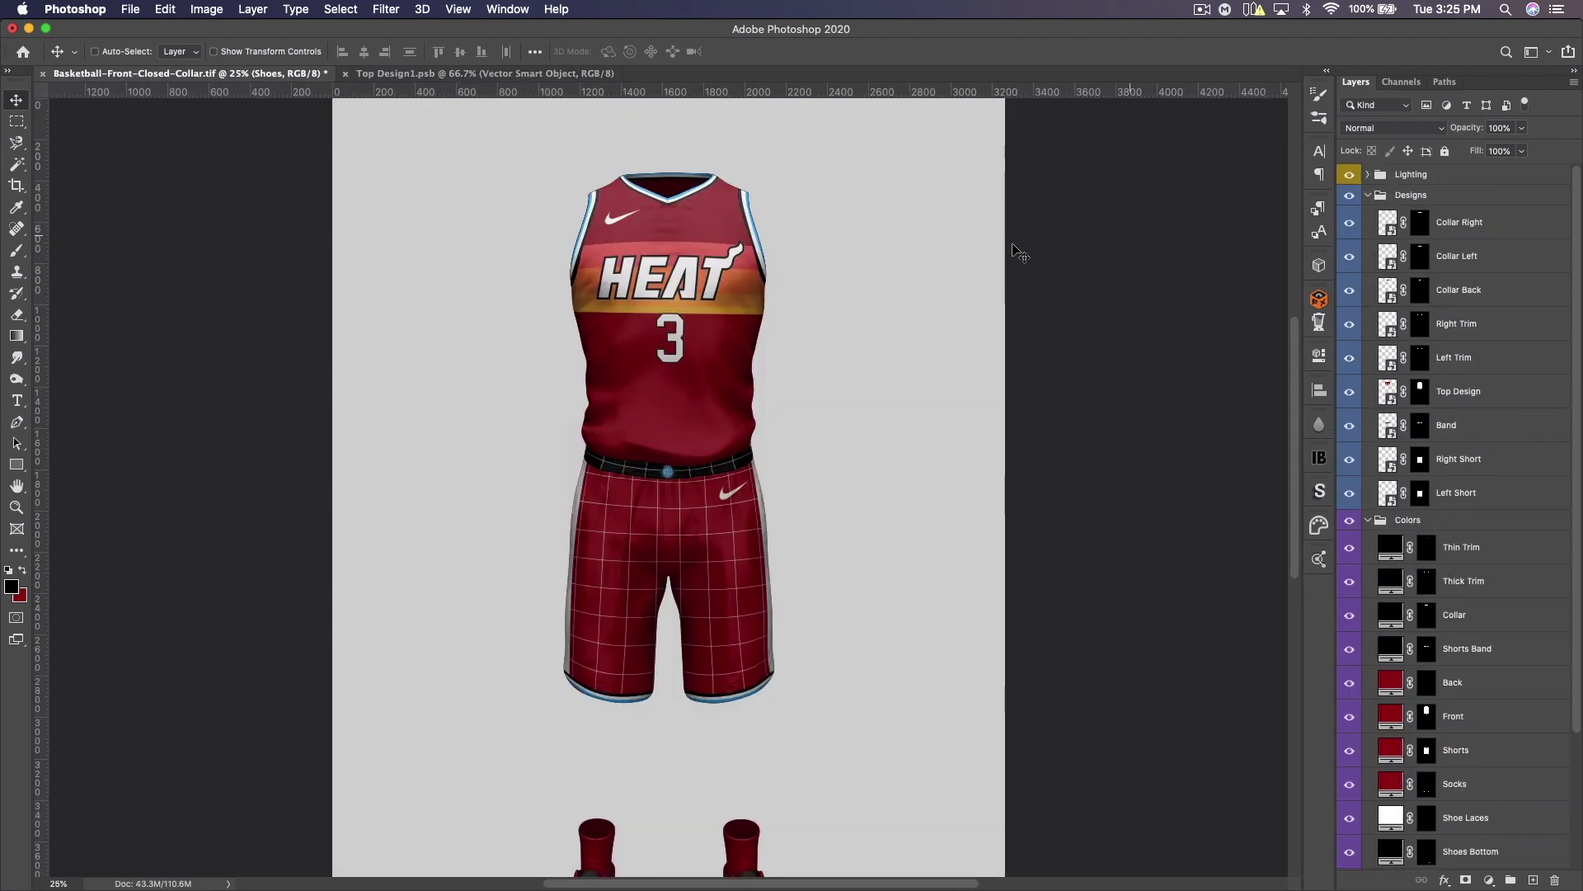
Step: Open the Collar Right, Collar Left and Collar Back smart objects and look through their documents
{"action": "double_click", "coordinate": [1391, 233]}
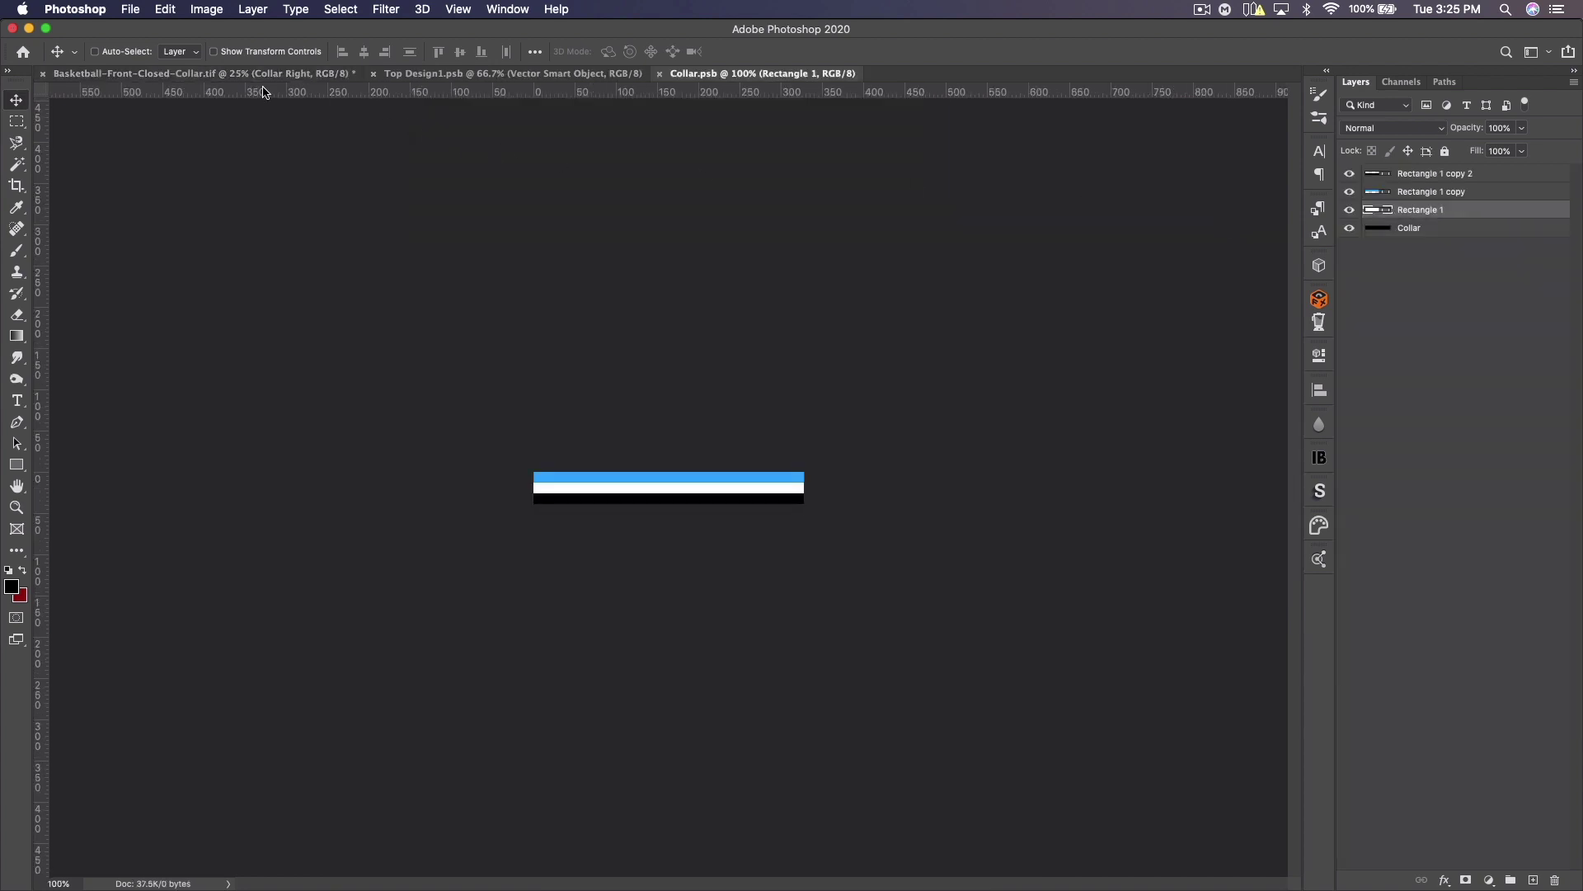
{"action": "key", "text": "ctrl+Tab"}
{"action": "double_click", "coordinate": [1392, 266]}
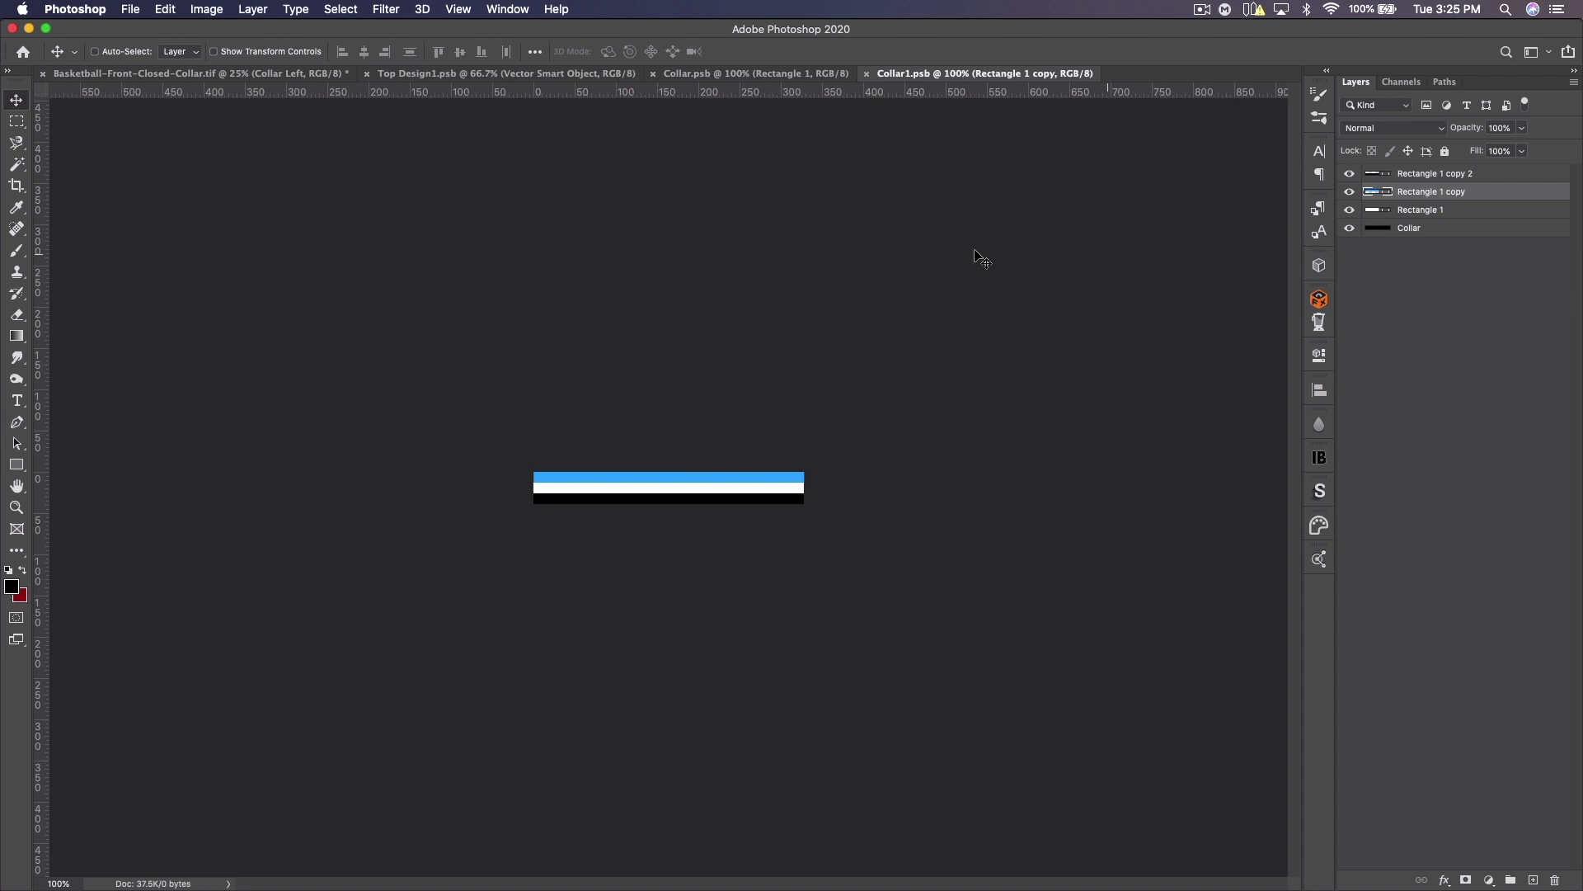
{"action": "left_click", "coordinate": [227, 79]}
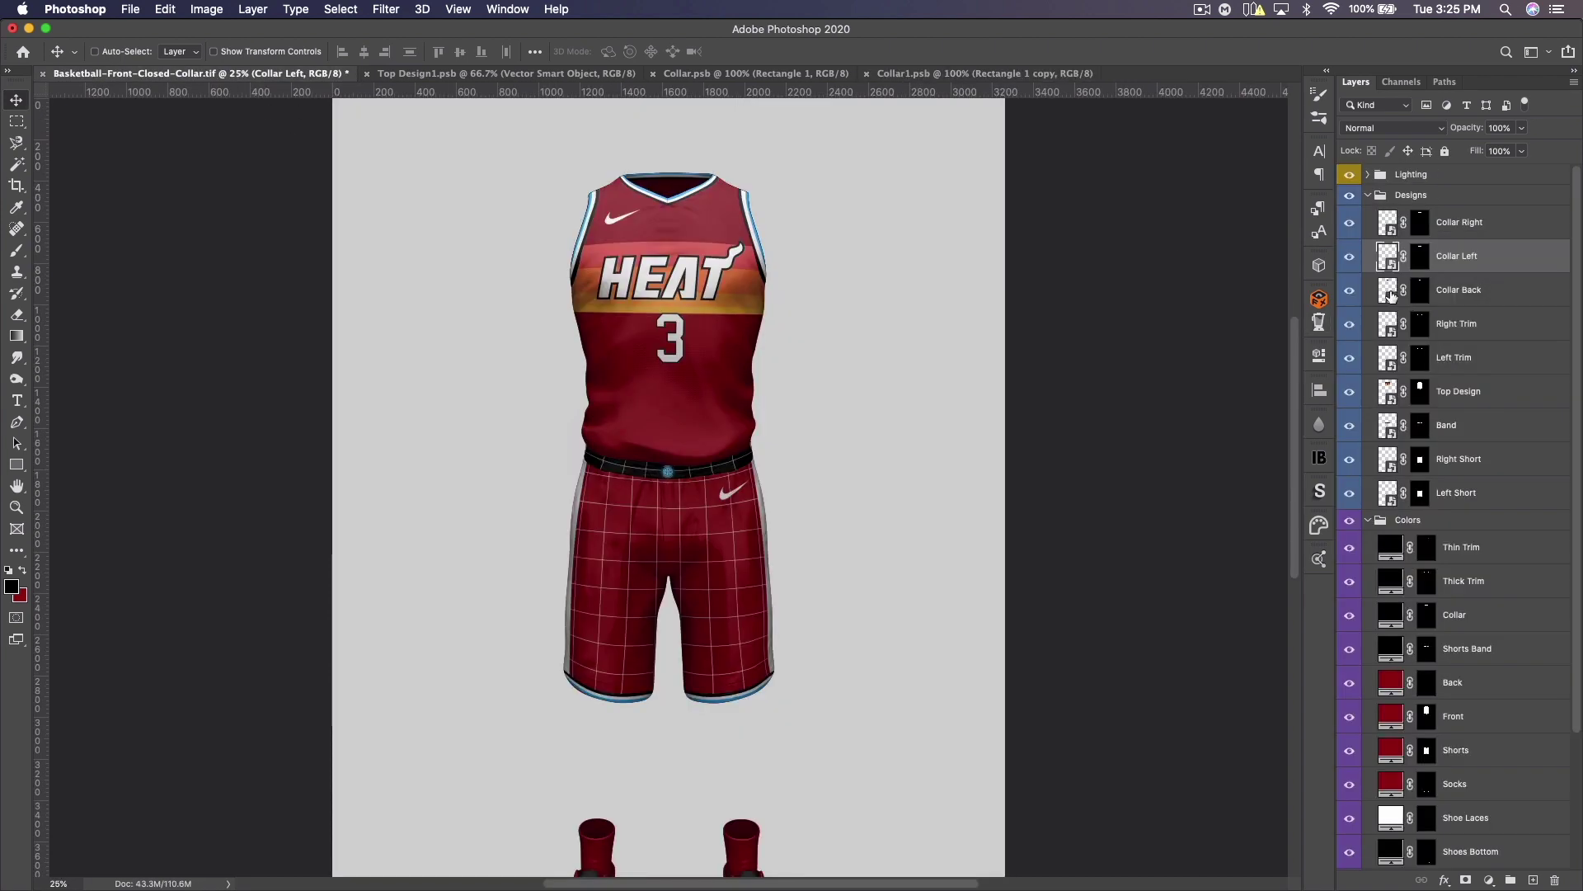
{"action": "double_click", "coordinate": [1391, 295]}
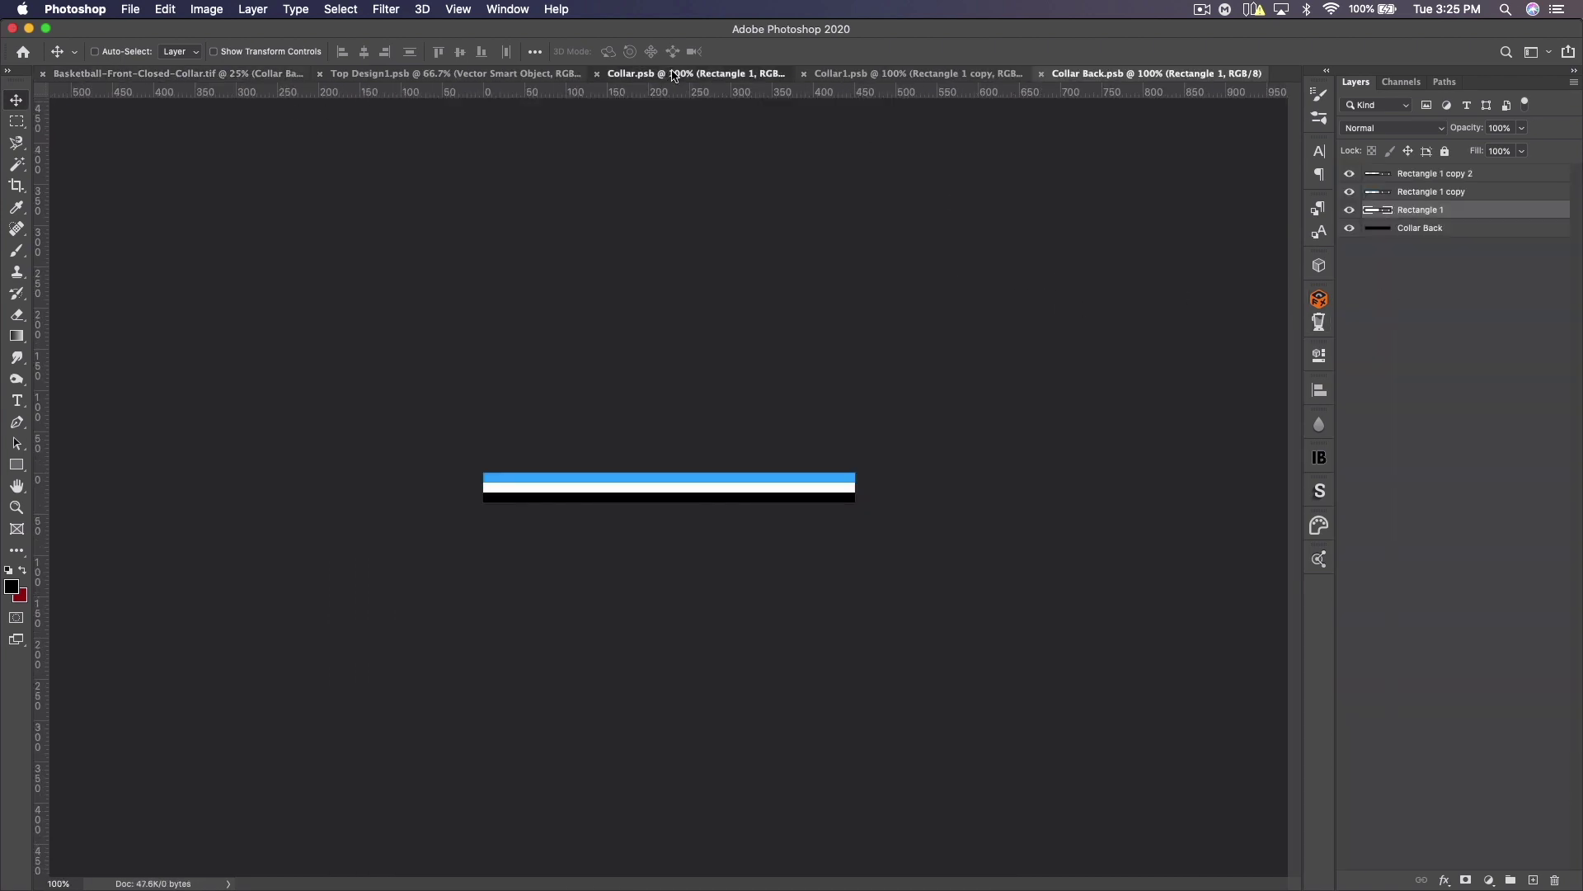
{"action": "left_click", "coordinate": [675, 75]}
{"action": "left_click", "coordinate": [921, 75]}
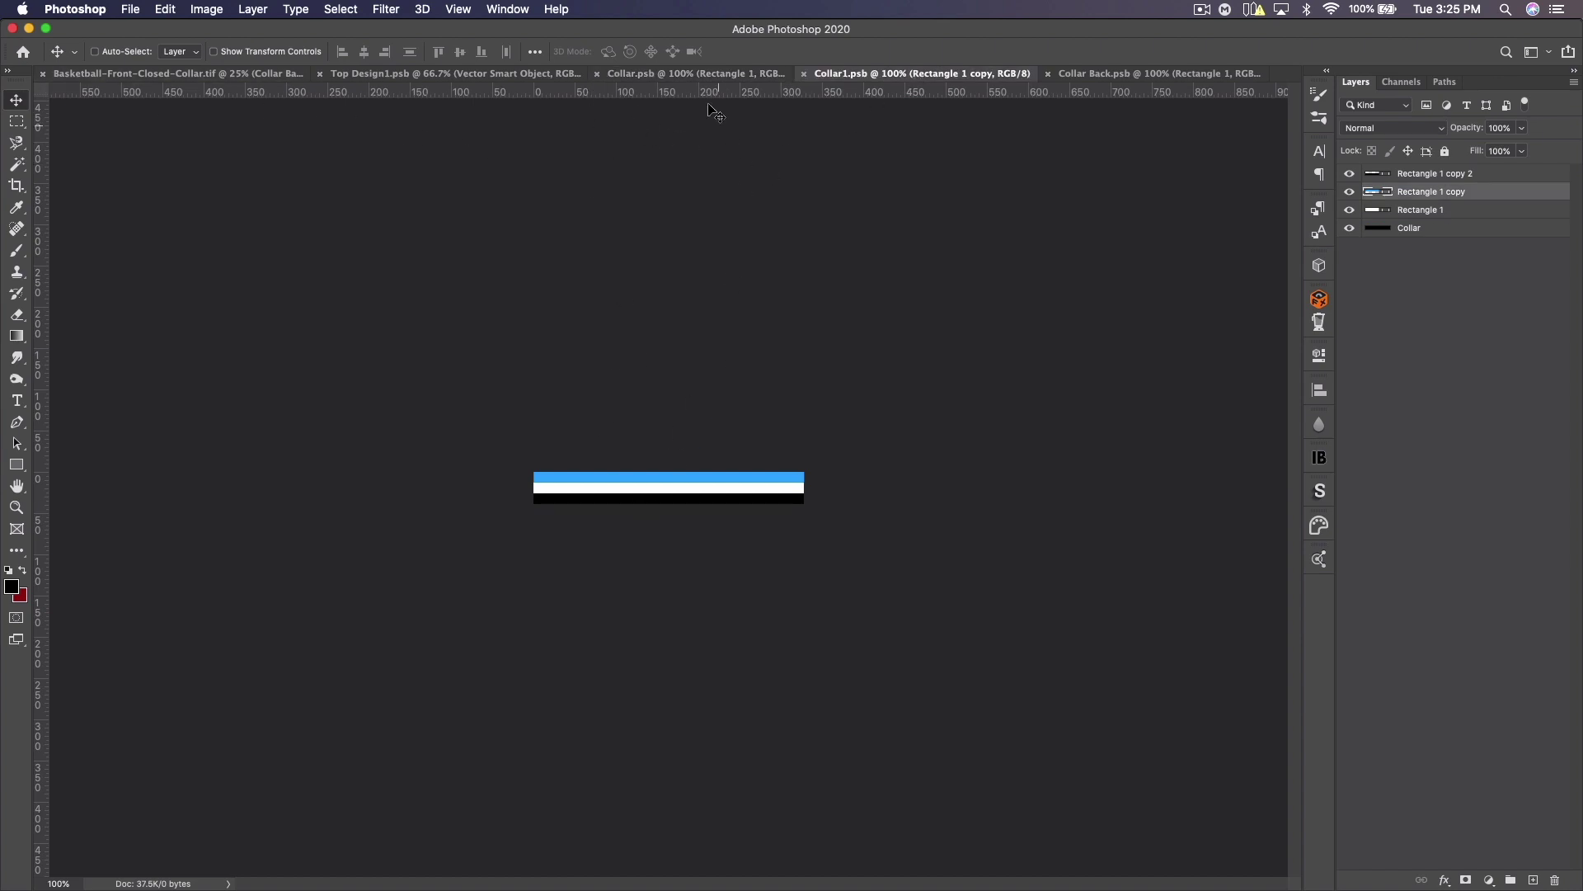
{"action": "left_click", "coordinate": [418, 74]}
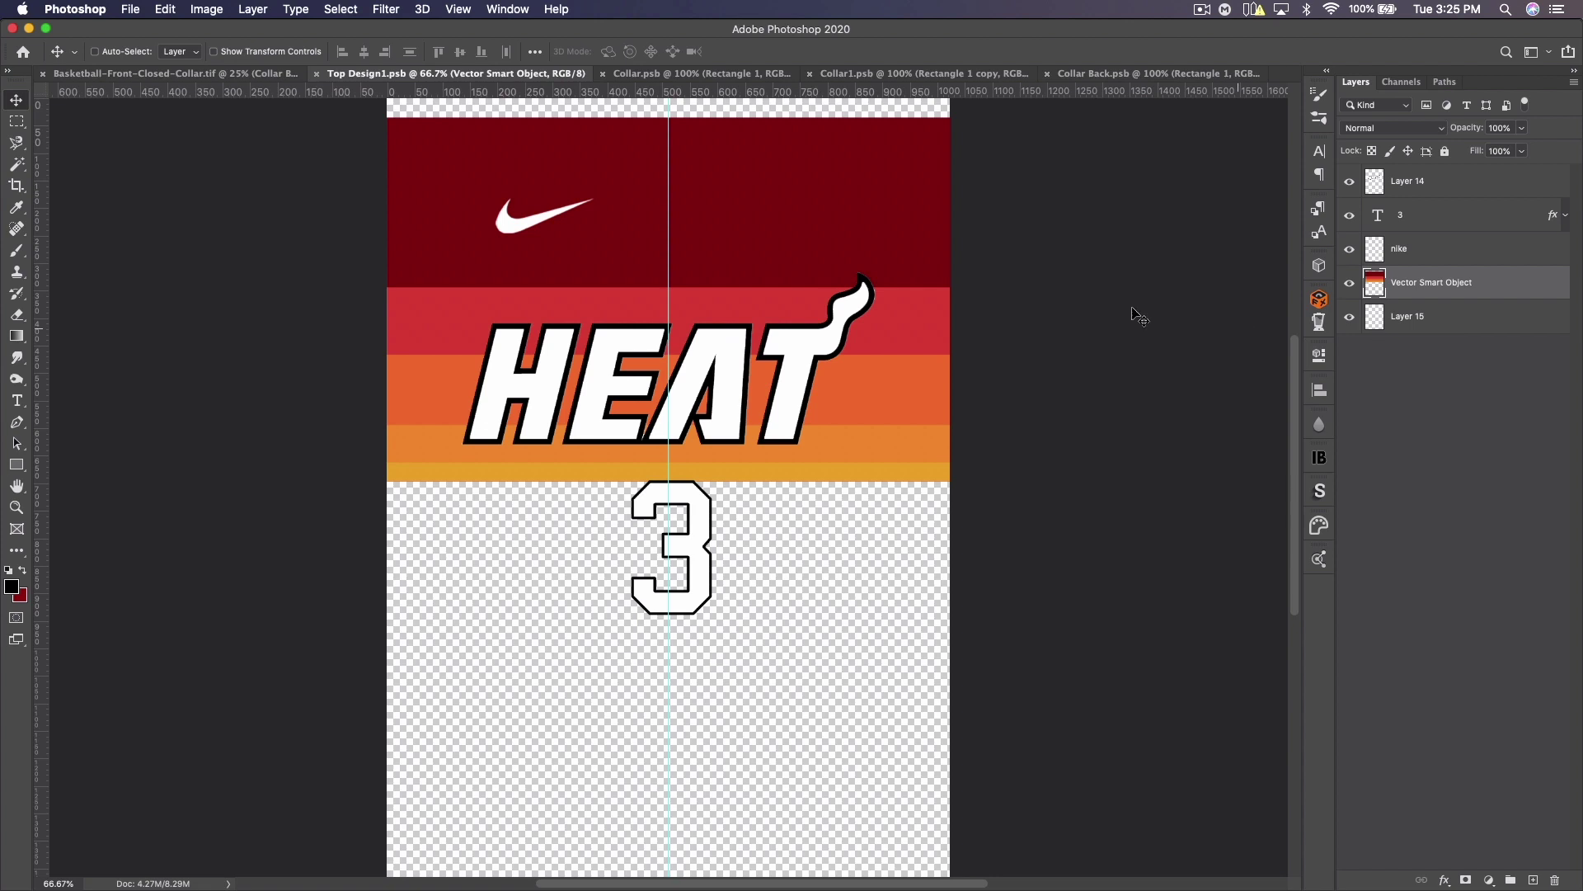
{"action": "left_click", "coordinate": [686, 71]}
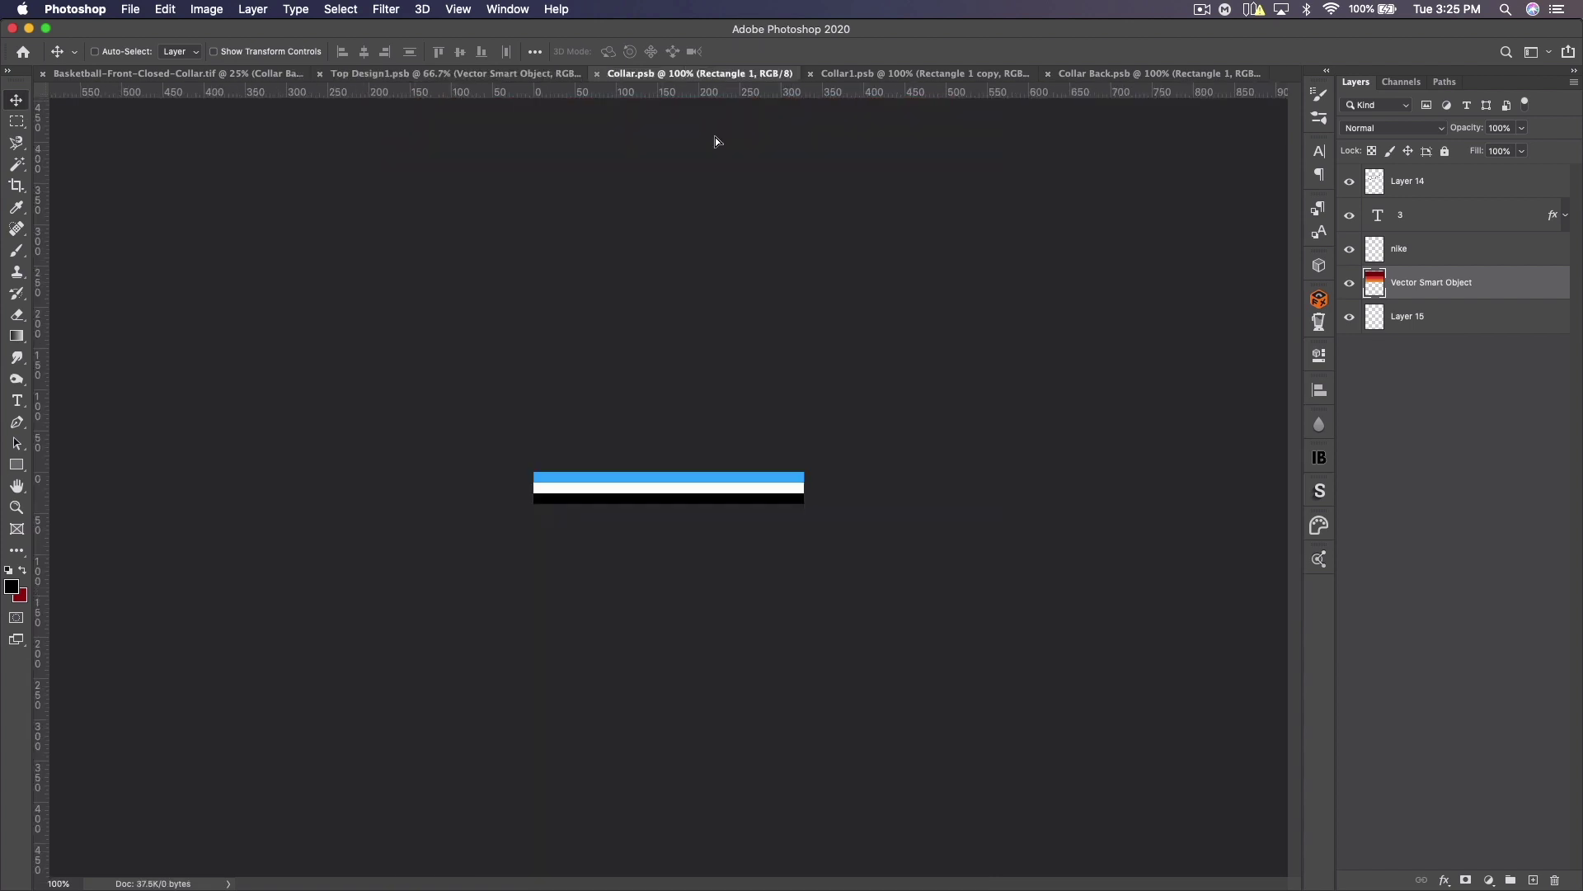
Step: Bring the striped artwork into Collar.psb as the top layer, positioned over the collar
{"action": "left_click_drag", "start_coordinate": [754, 415], "coordinate": [775, 355]}
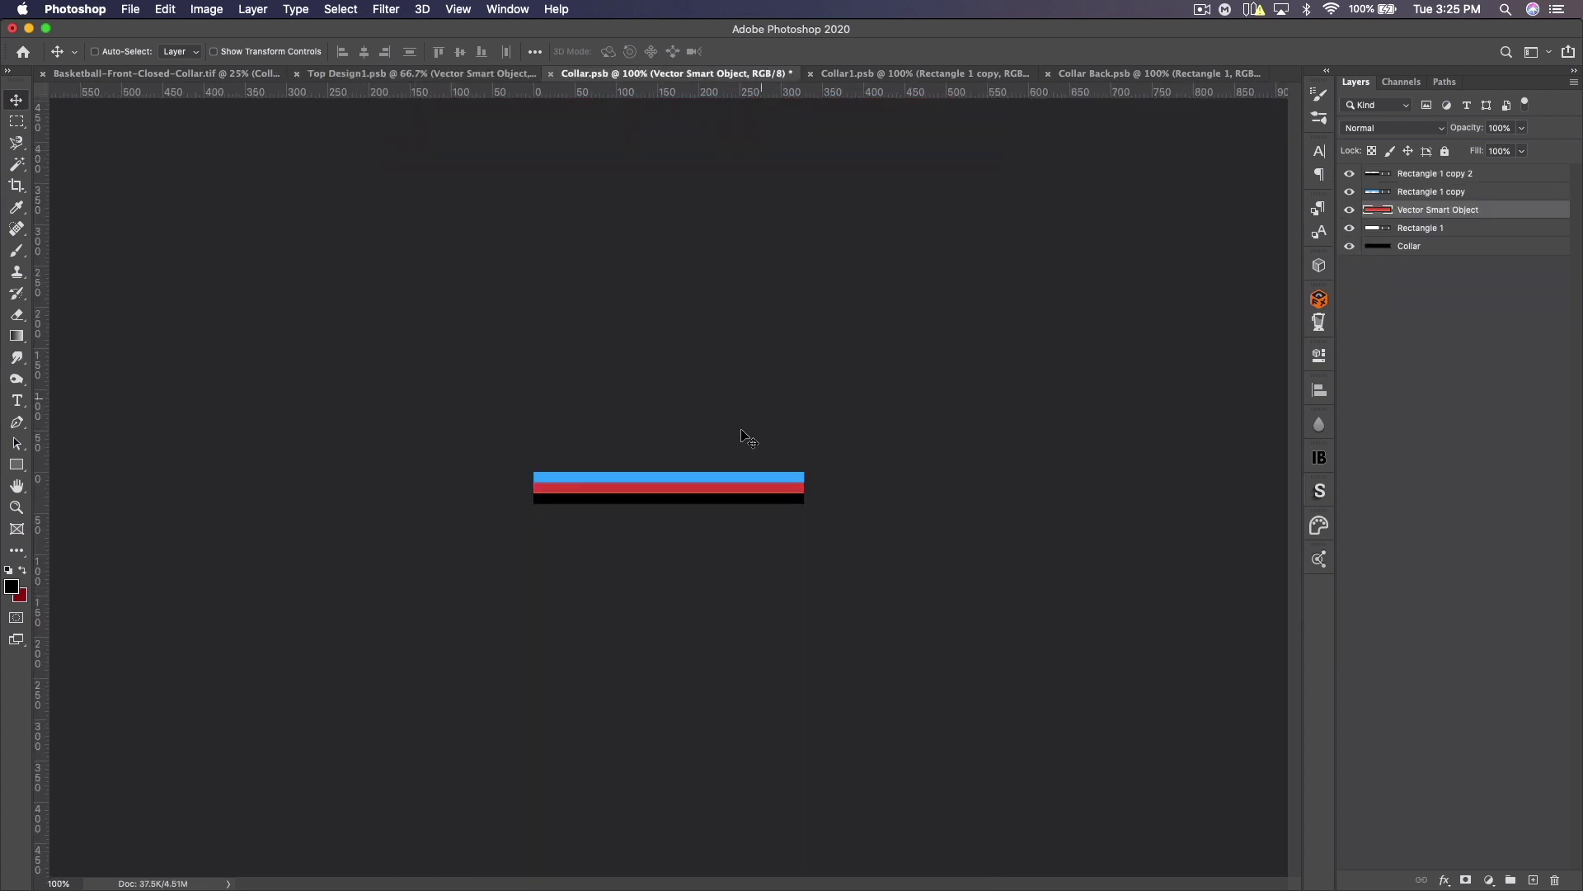
{"action": "left_click_drag", "start_coordinate": [1453, 213], "coordinate": [1439, 174]}
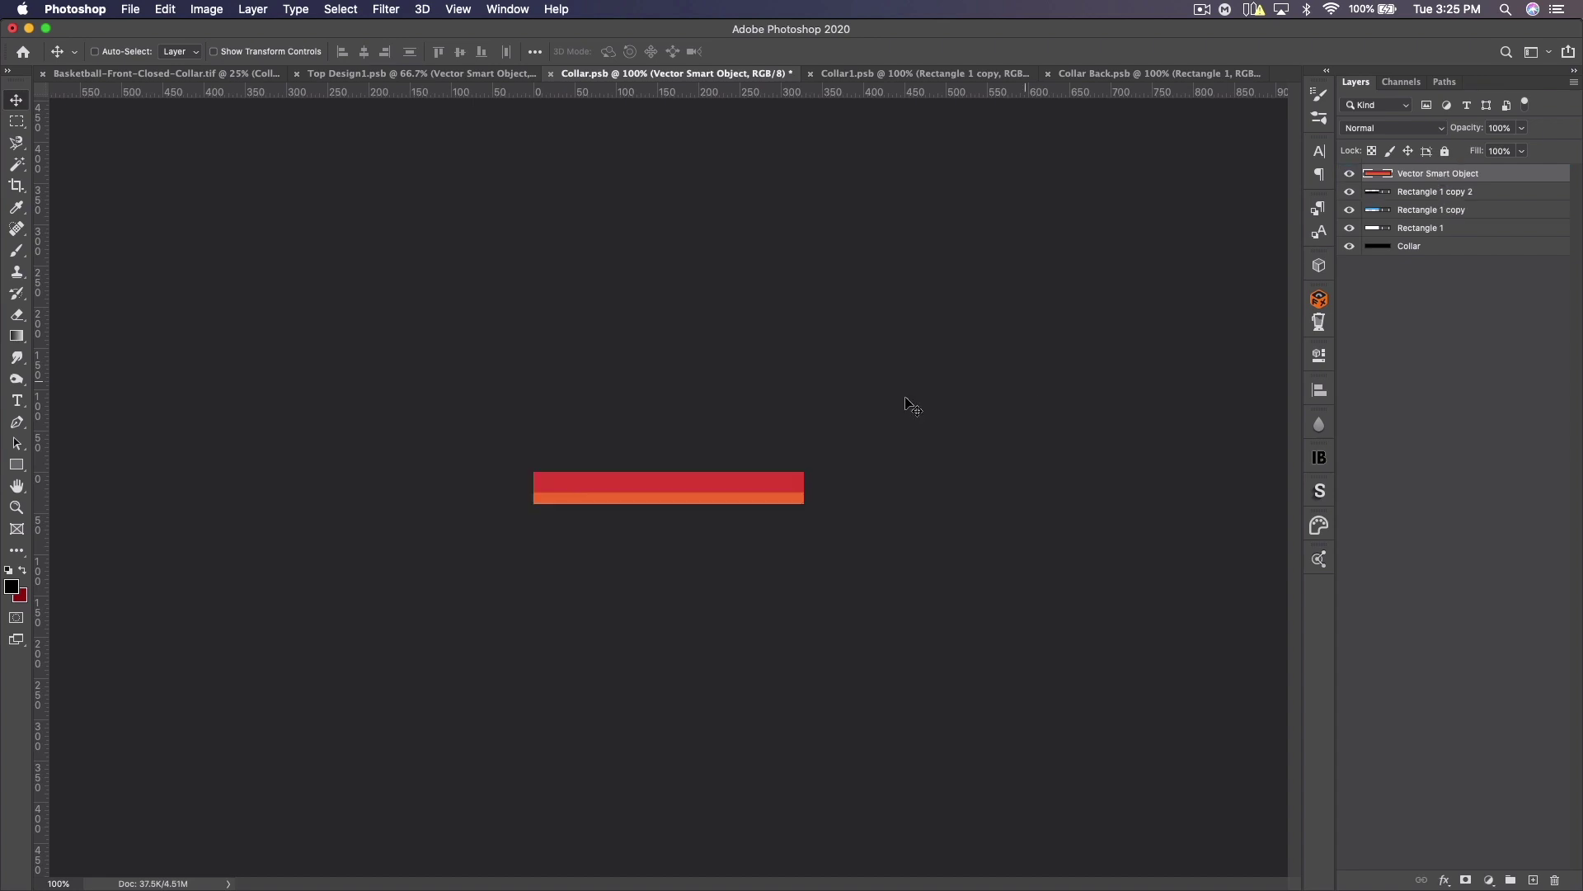
{"action": "left_click_drag", "start_coordinate": [688, 433], "coordinate": [696, 304]}
Step: Transform the stripes to collar height, stretch them across the whole strip, and save Collar.psb
{"action": "key", "text": "super+t"}
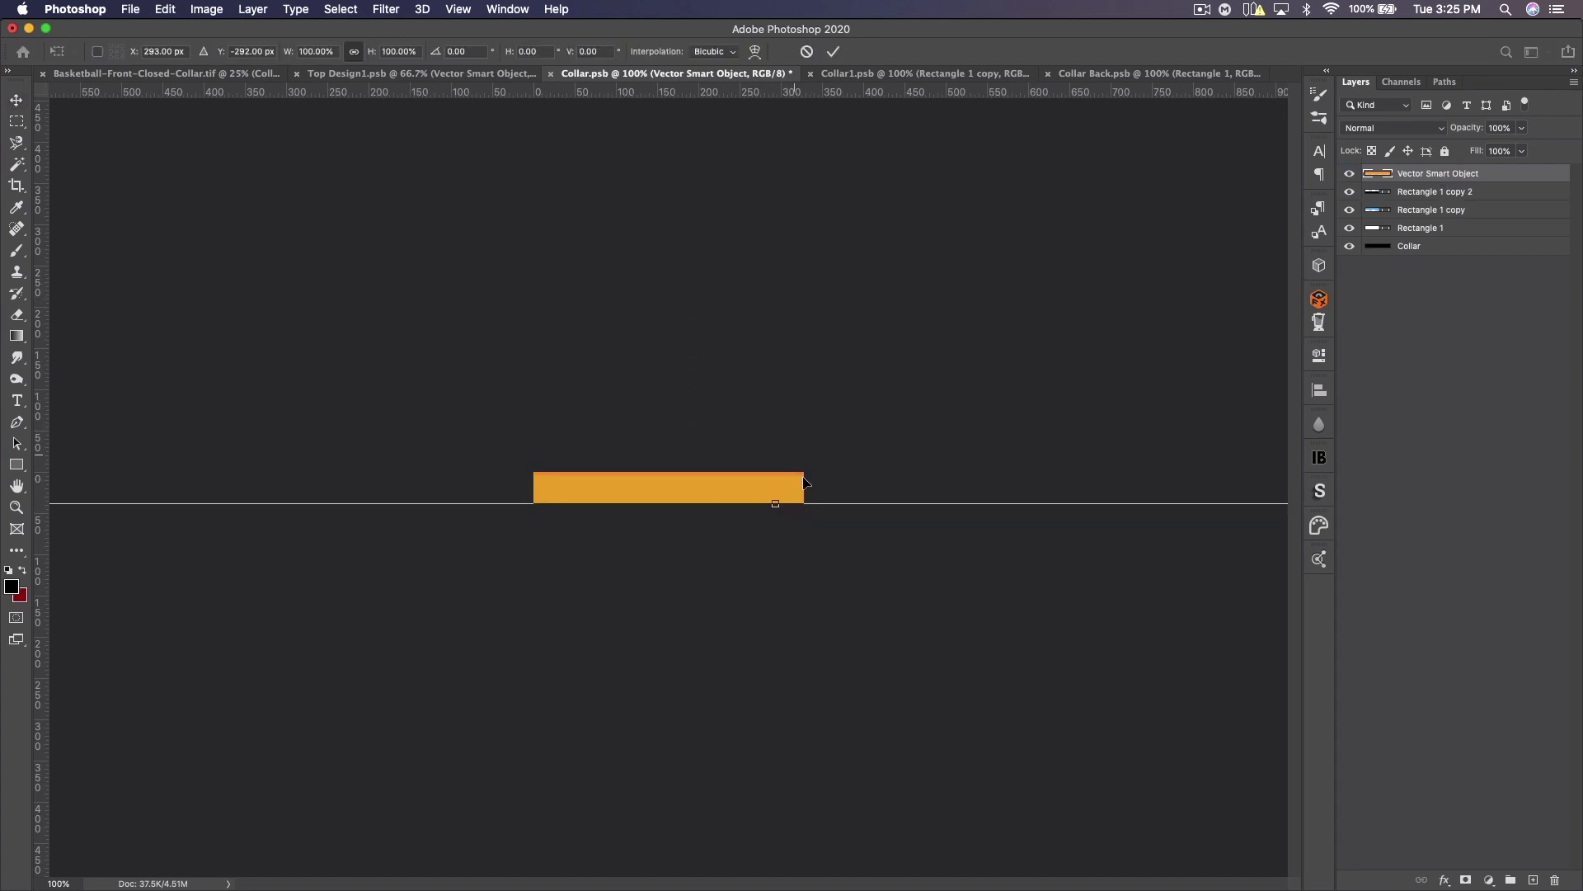
{"action": "left_click_drag", "start_coordinate": [775, 507], "coordinate": [754, 475]}
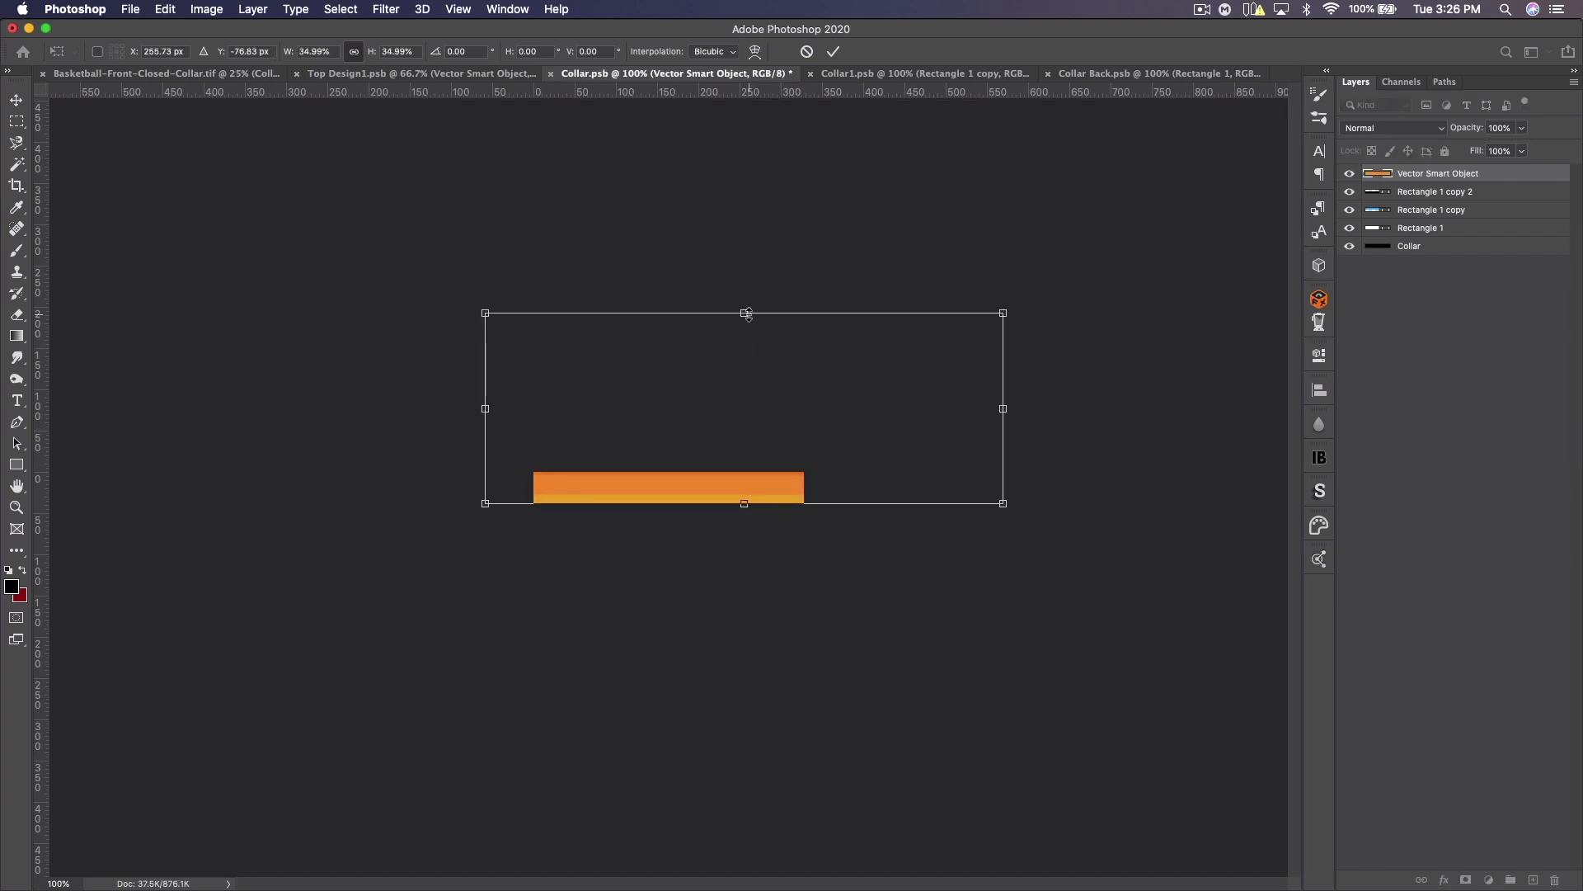
{"action": "left_click_drag", "start_coordinate": [742, 313], "coordinate": [745, 444]}
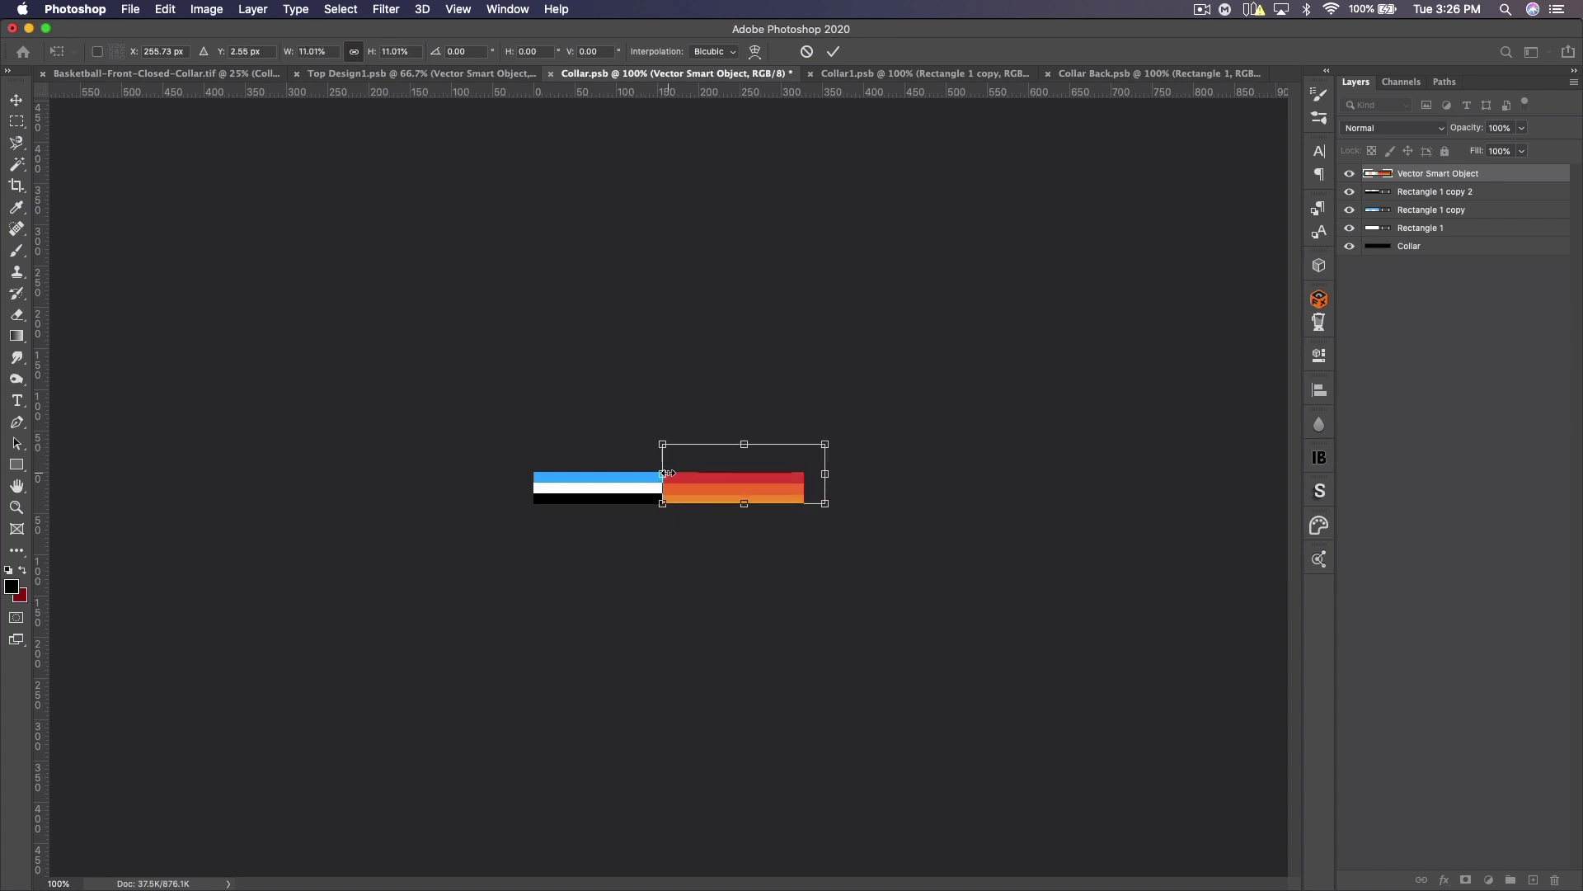
{"action": "left_click_drag", "start_coordinate": [665, 474], "coordinate": [534, 474]}
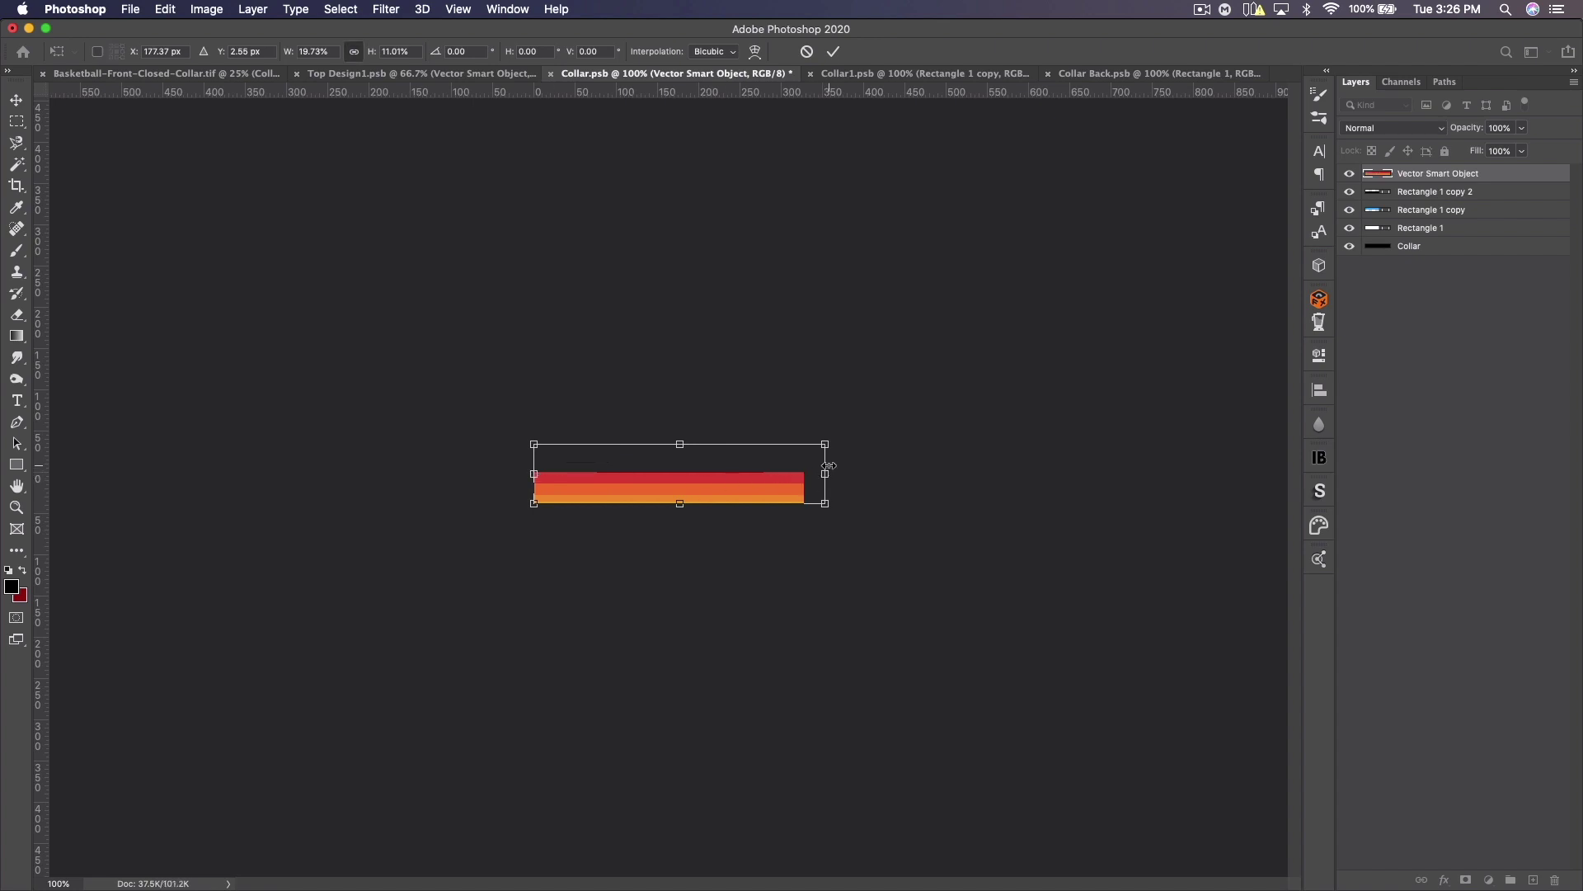
{"action": "left_click_drag", "start_coordinate": [827, 445], "coordinate": [833, 442]}
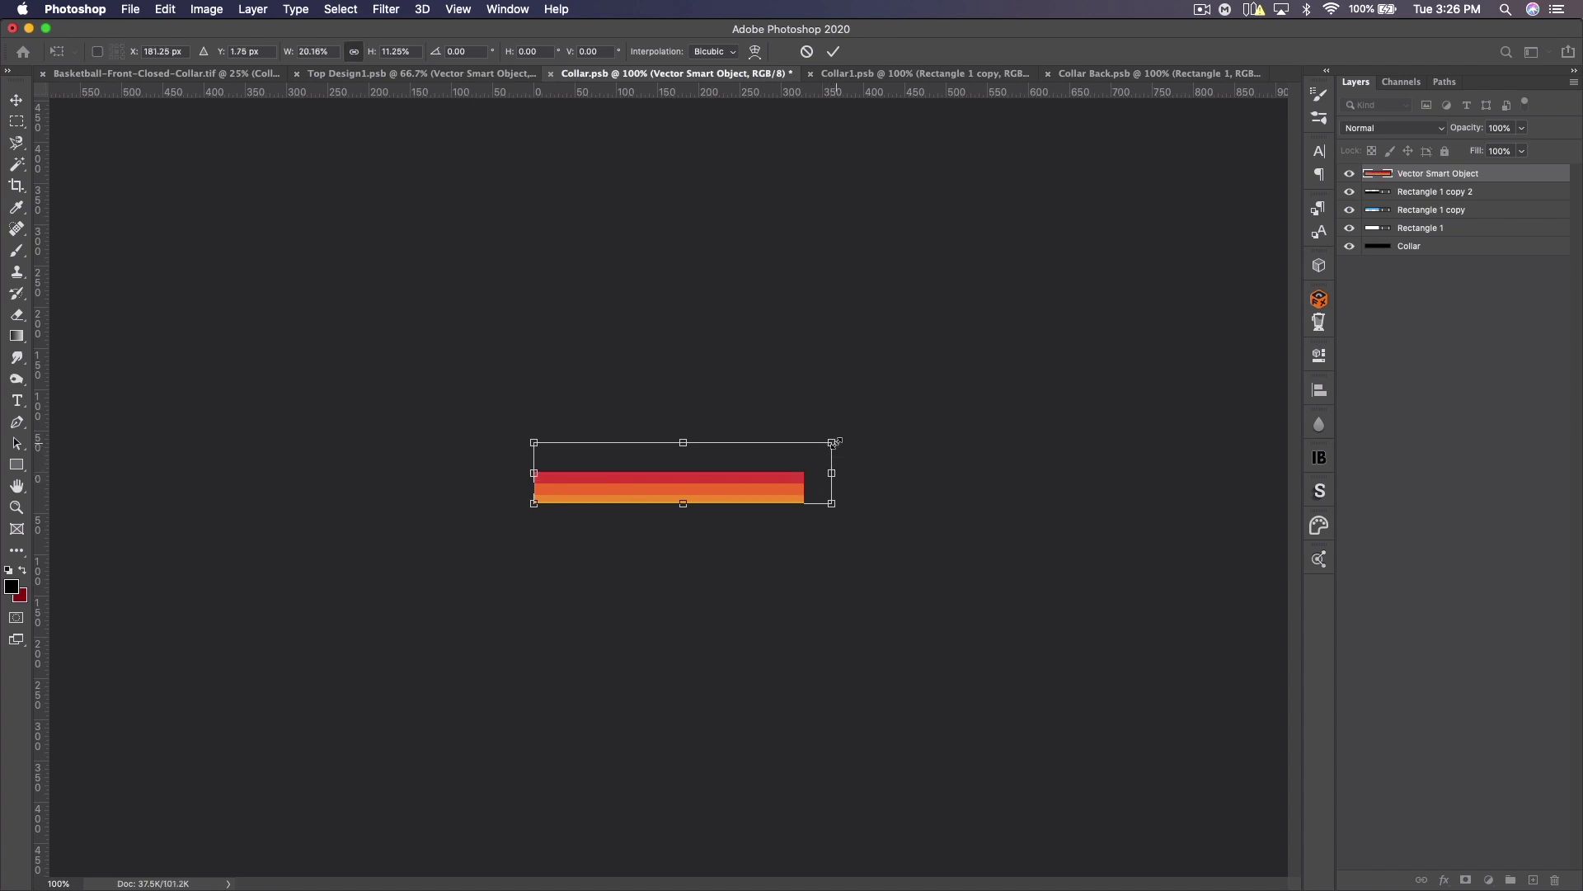
{"action": "key", "text": "Return"}
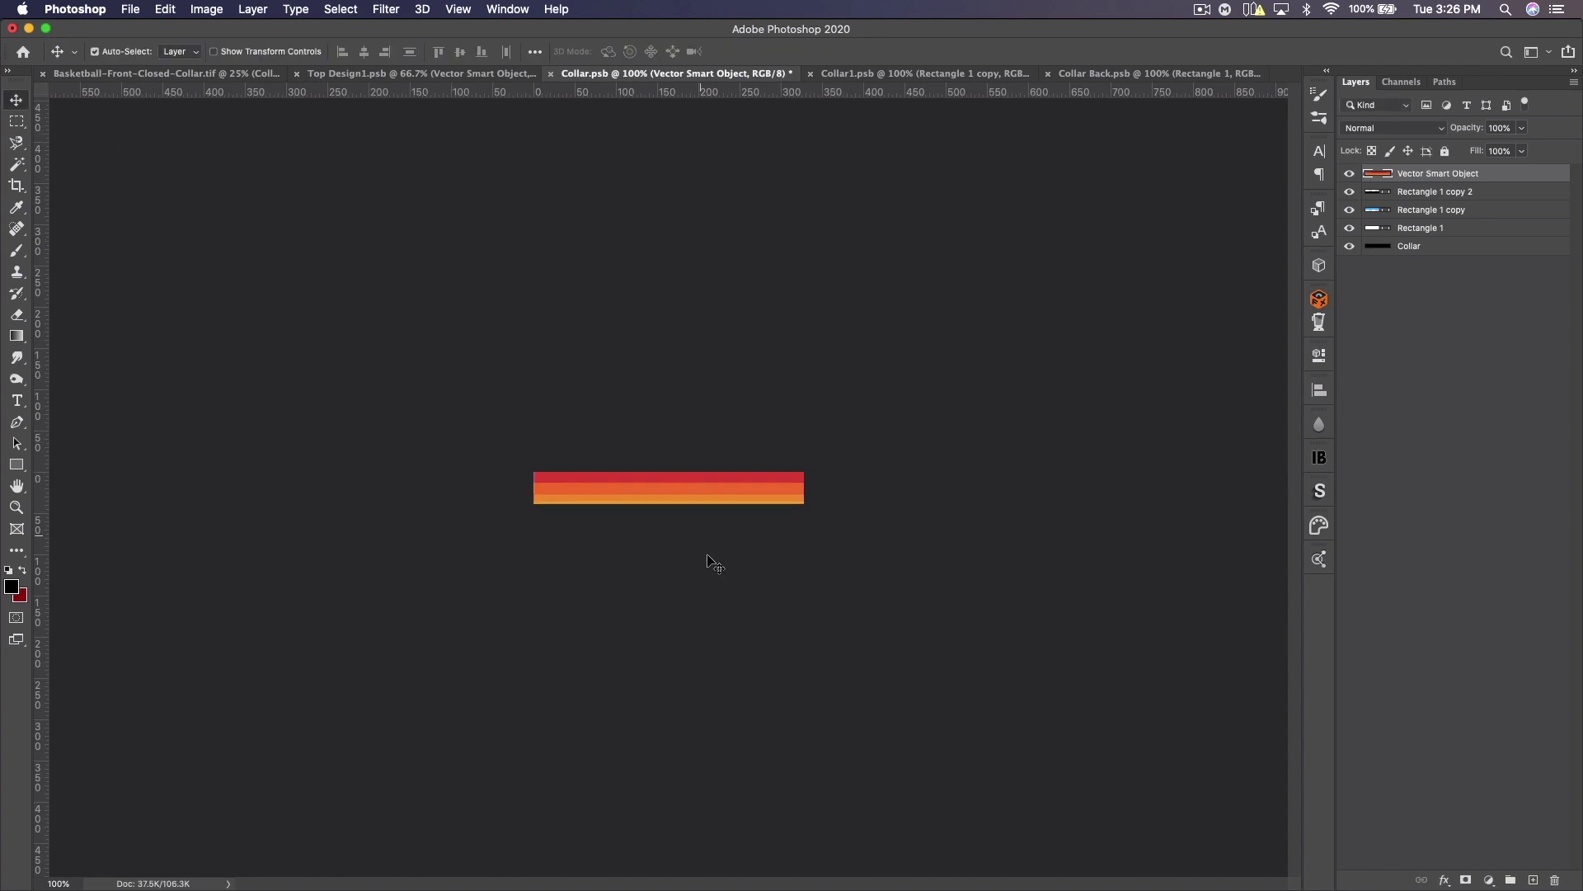
{"action": "key", "text": "super+s"}
{"action": "left_click", "coordinate": [132, 73]}
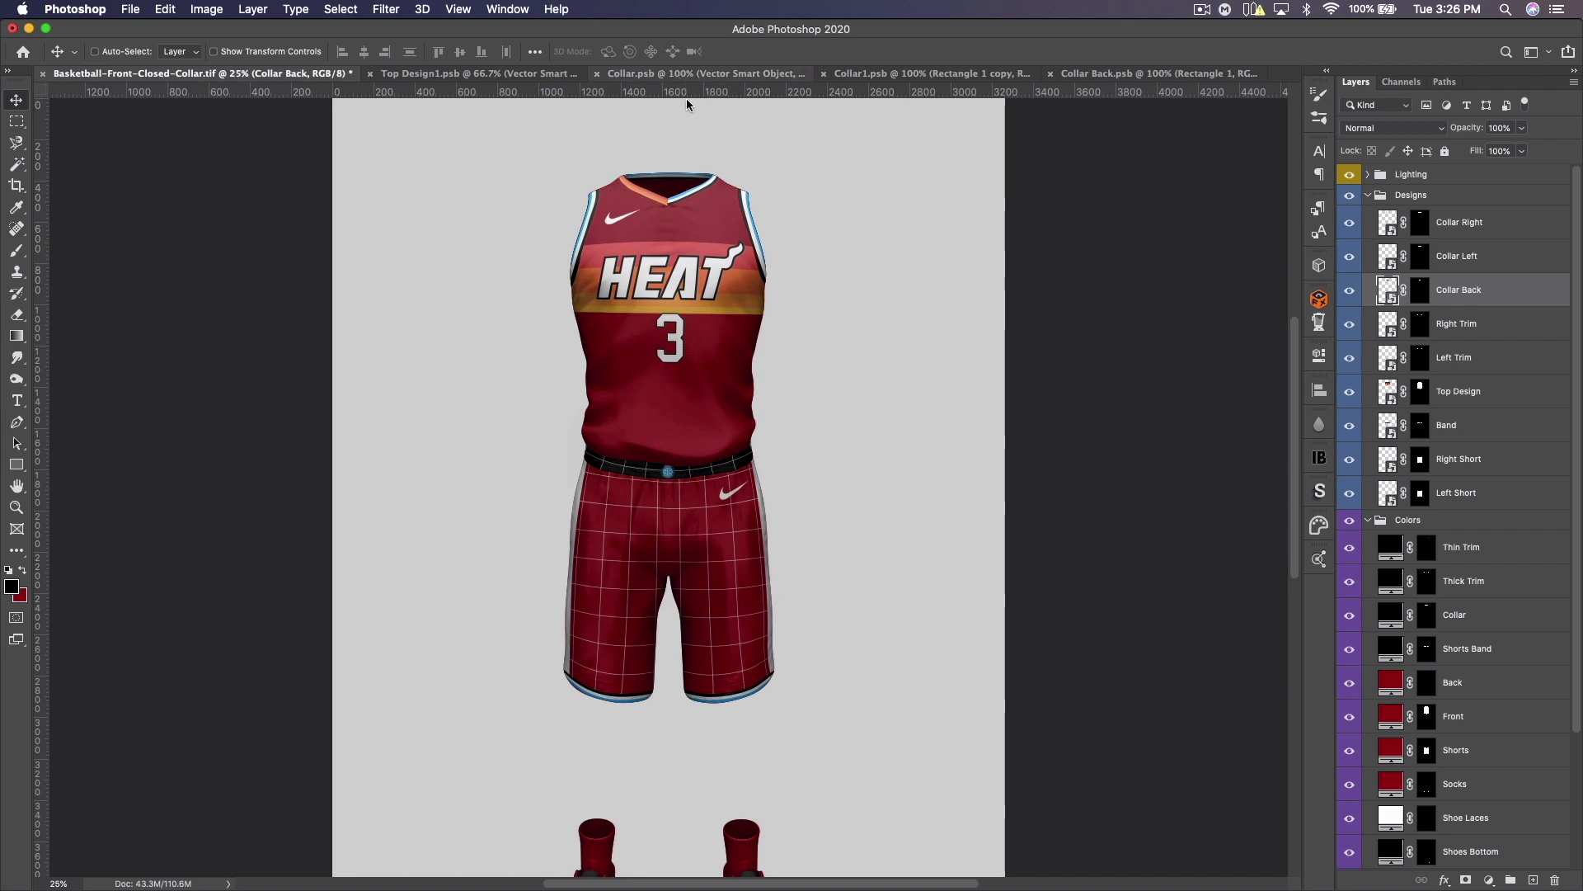
Step: Copy the red-orange stripe from Collar.psb into Collar1.psb, bring it to the top and align it
{"action": "key", "text": "super"}
{"action": "scroll", "coordinate": [746, 202], "scroll_direction": "up", "scroll_amount": 5}
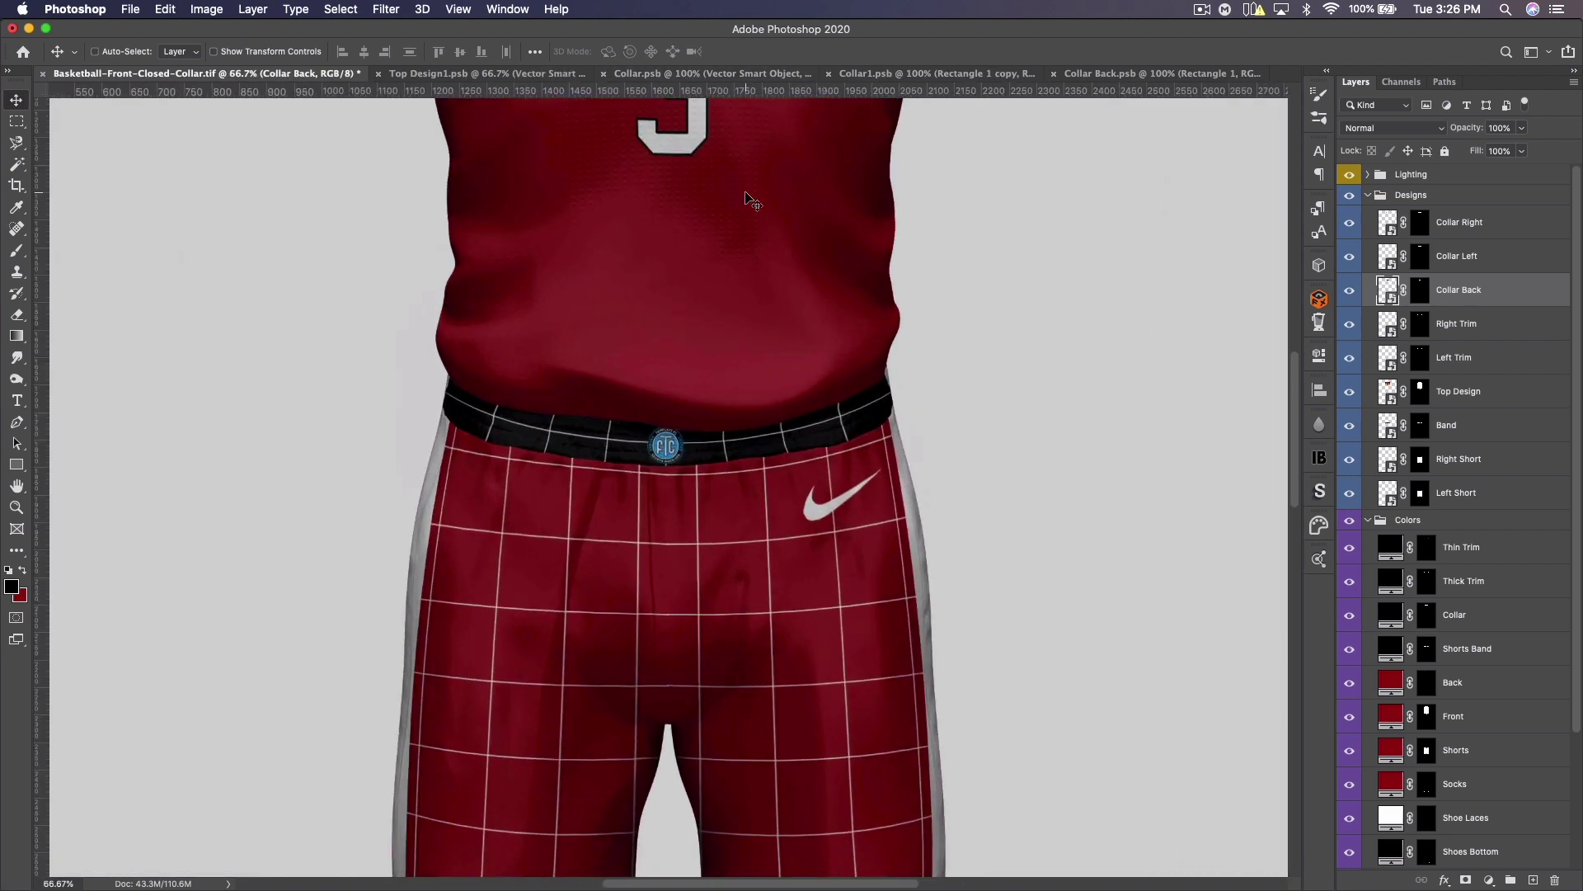
{"action": "scroll", "coordinate": [684, 115], "scroll_direction": "down", "scroll_amount": 2}
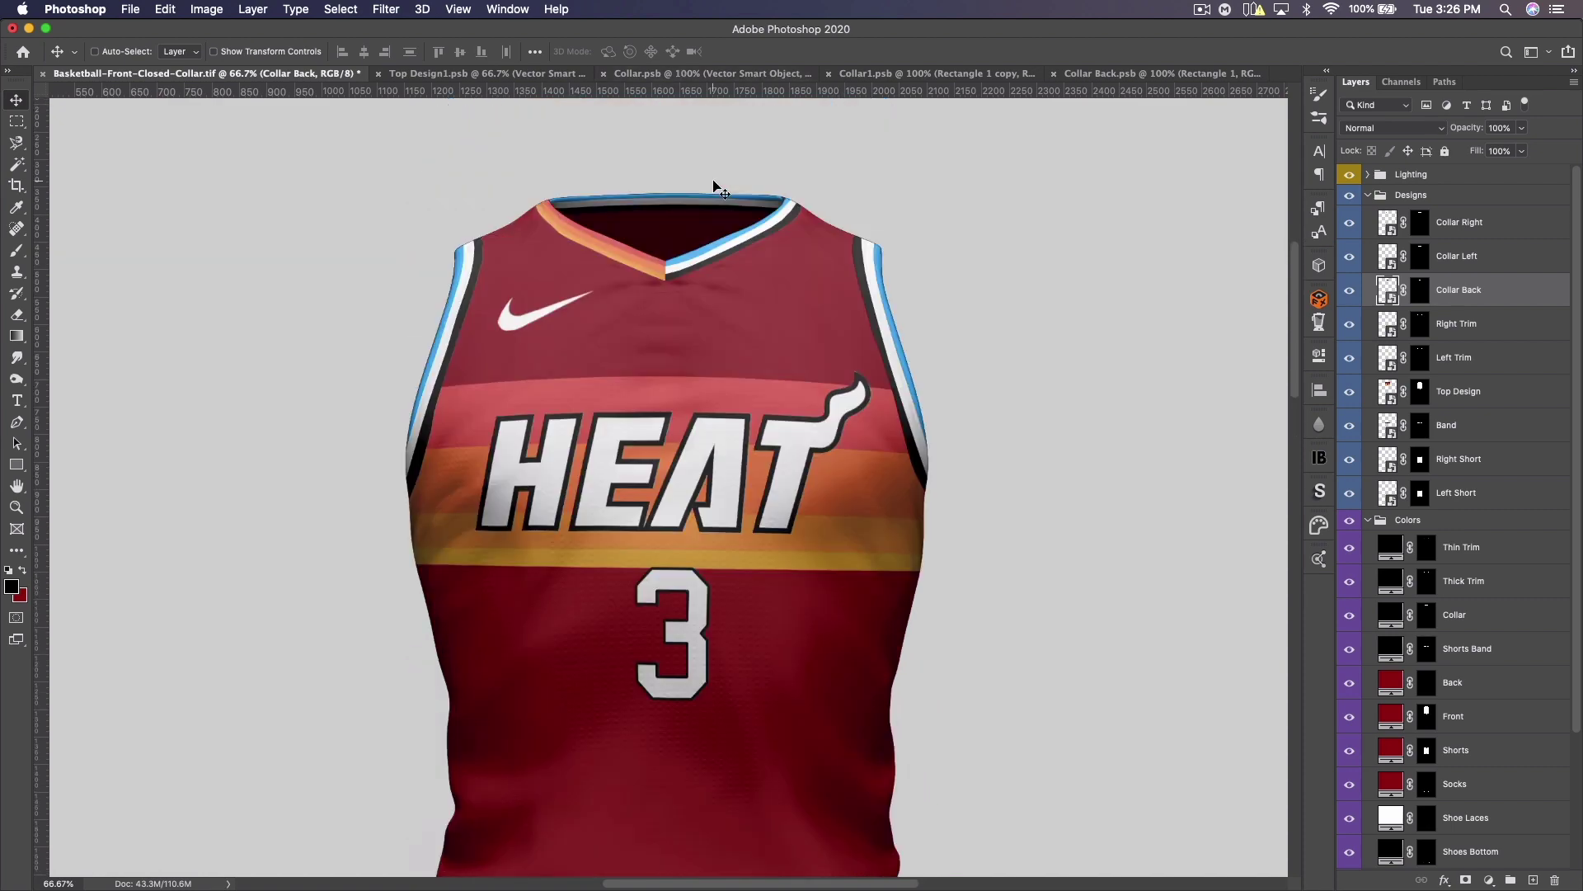
{"action": "left_click", "coordinate": [674, 73]}
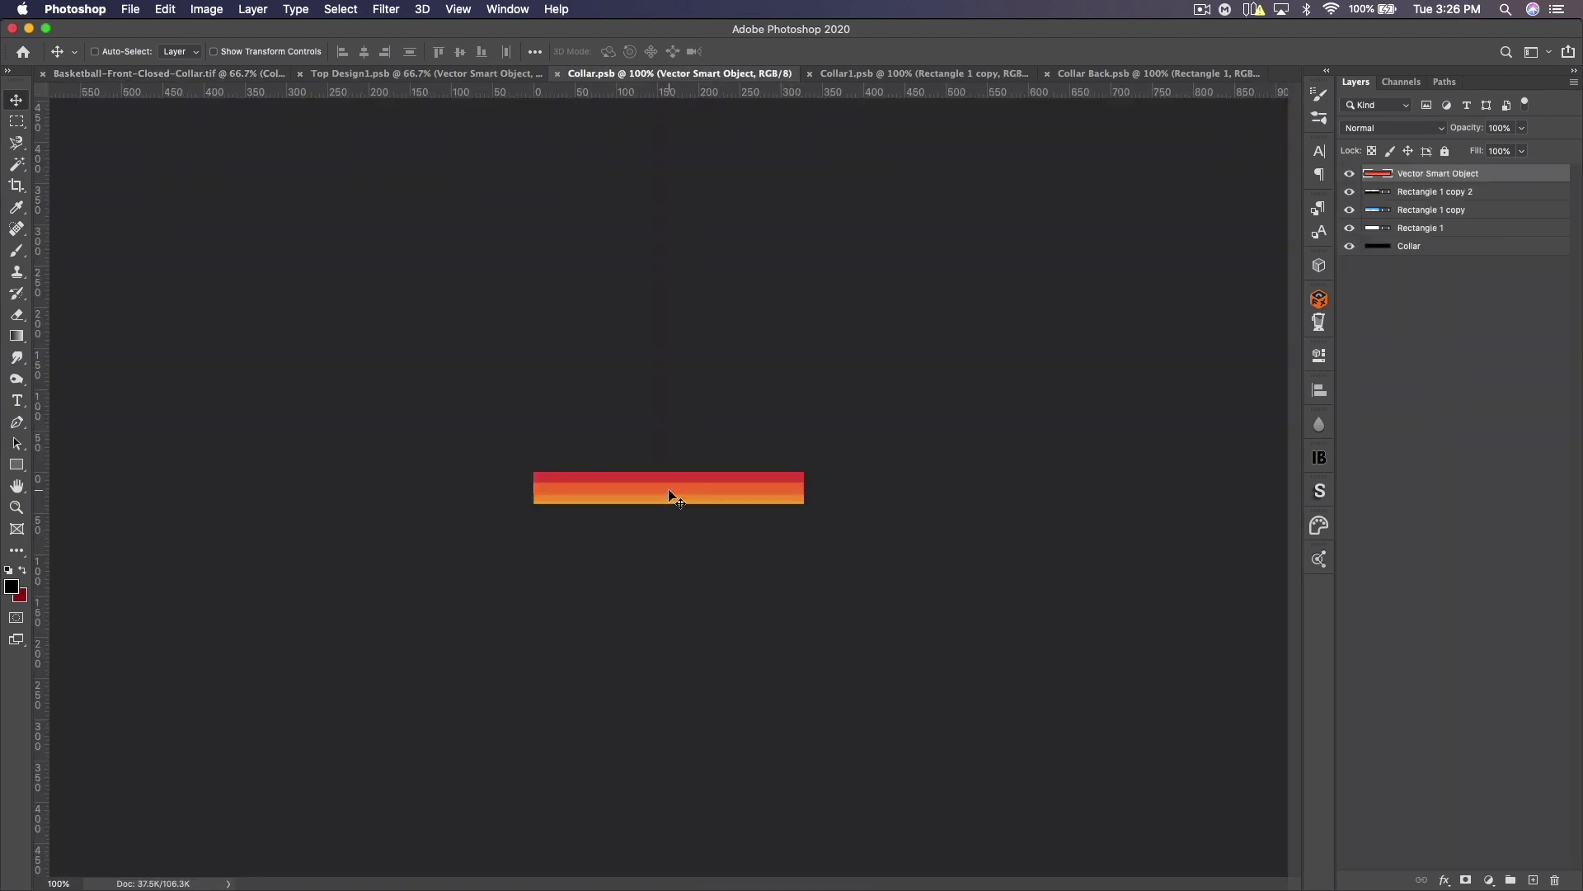
{"action": "left_click_drag", "start_coordinate": [670, 495], "coordinate": [870, 70]}
{"action": "key", "text": "super+bracketleft"}
{"action": "left_click_drag", "start_coordinate": [652, 401], "coordinate": [711, 487]}
{"action": "key", "text": "super+bracketright"}
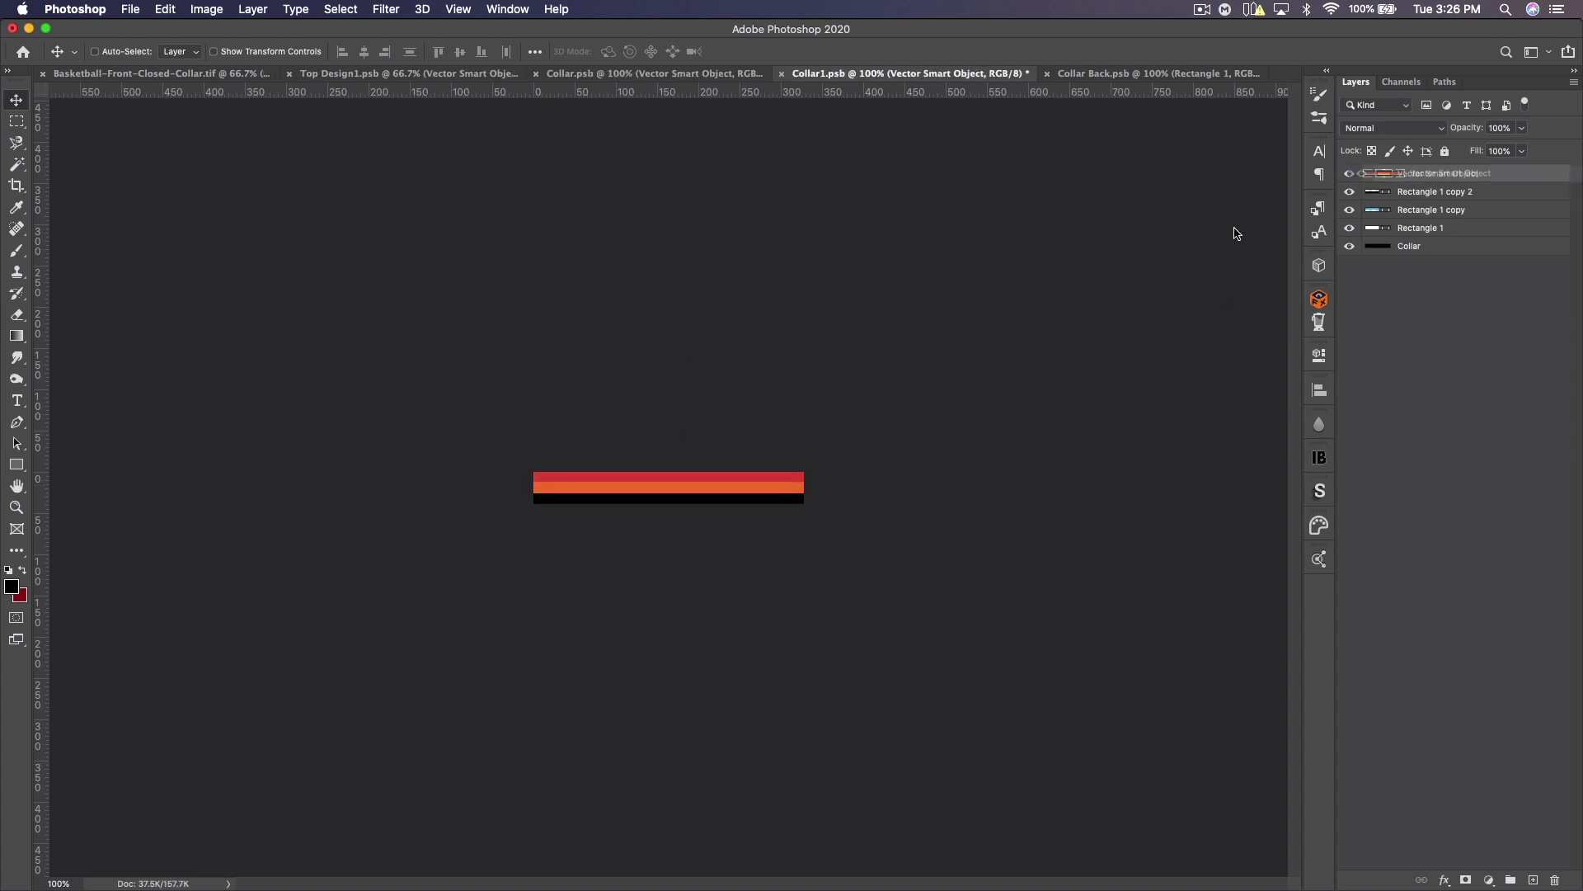
{"action": "mouse_move", "coordinate": [755, 471]}
{"action": "left_mouse_down"}
{"action": "mouse_move", "coordinate": [756, 457]}
{"action": "mouse_move", "coordinate": [756, 472]}
{"action": "left_mouse_up"}
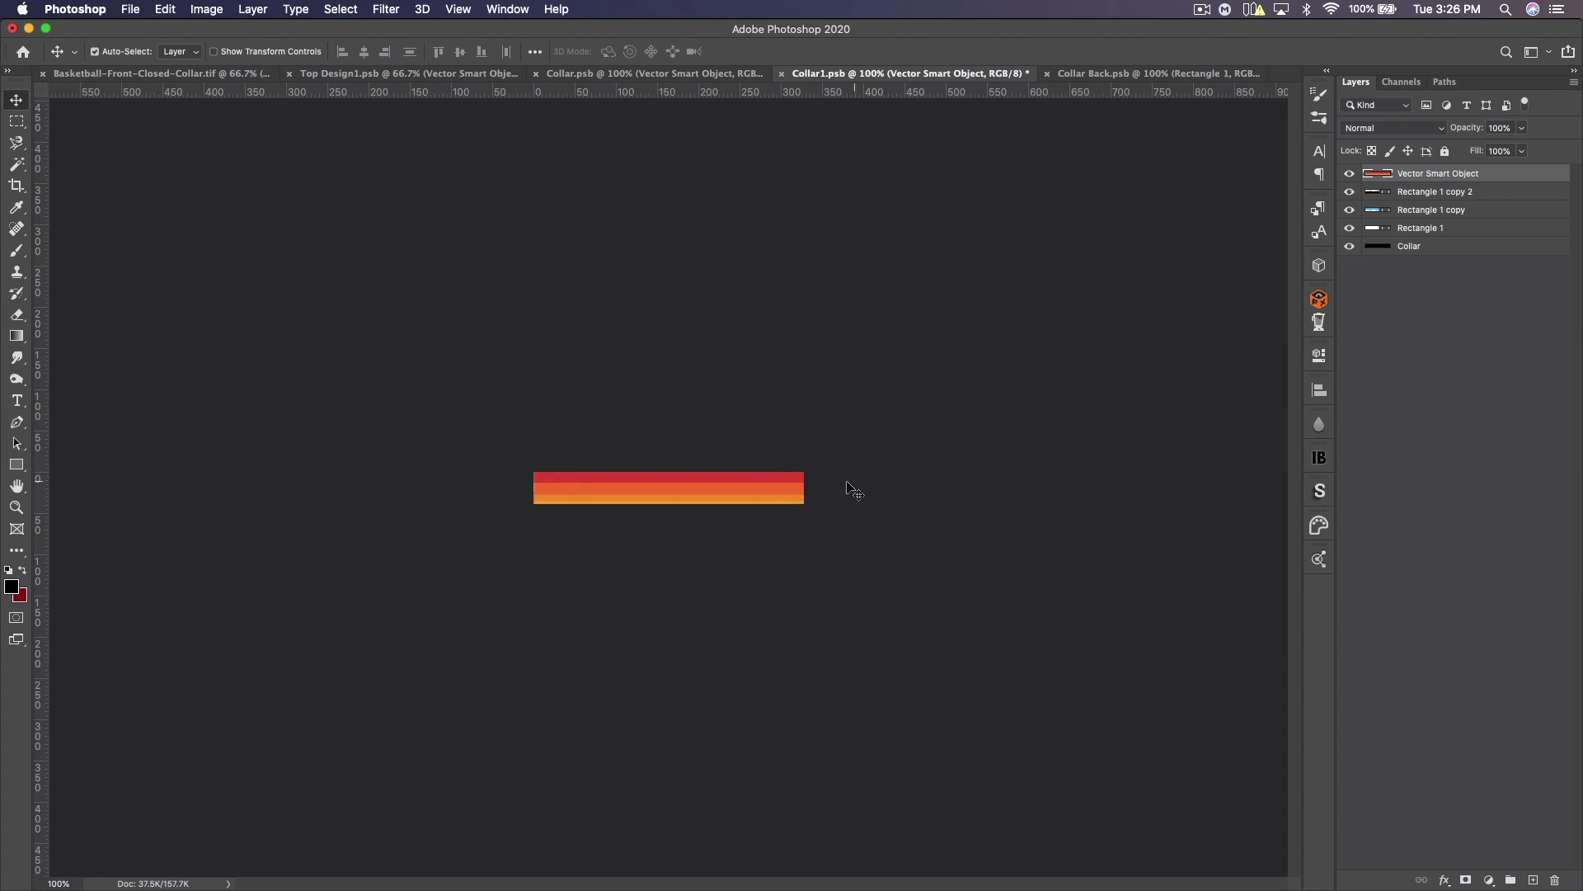
Step: Save Collar1.psb and check the updated collar on the jersey mockup
{"action": "key", "text": "super+s"}
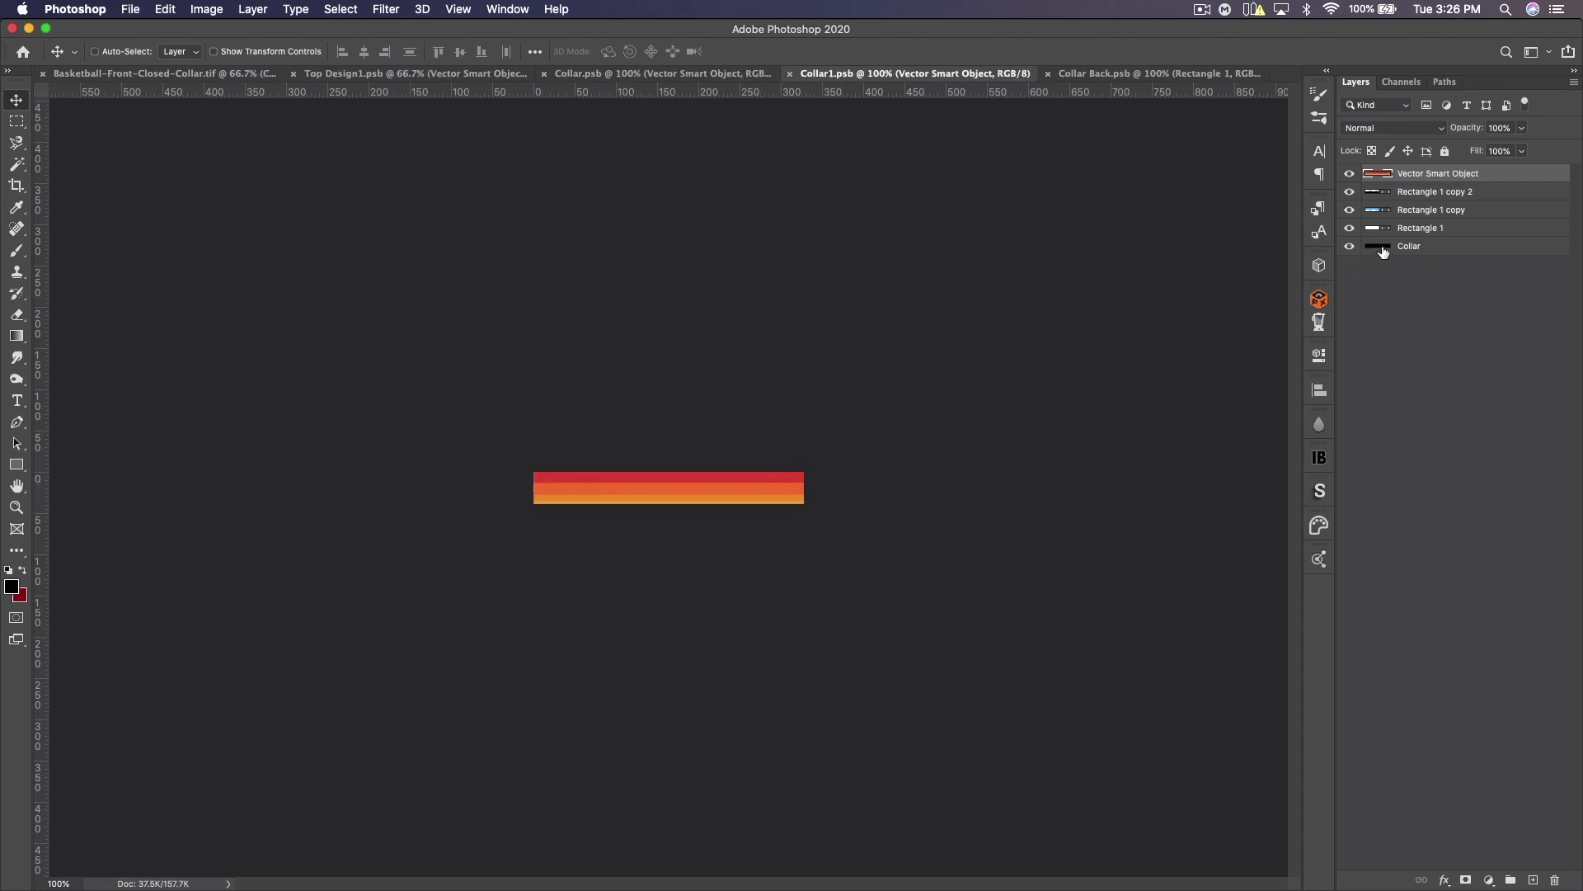
{"action": "left_click", "coordinate": [175, 79]}
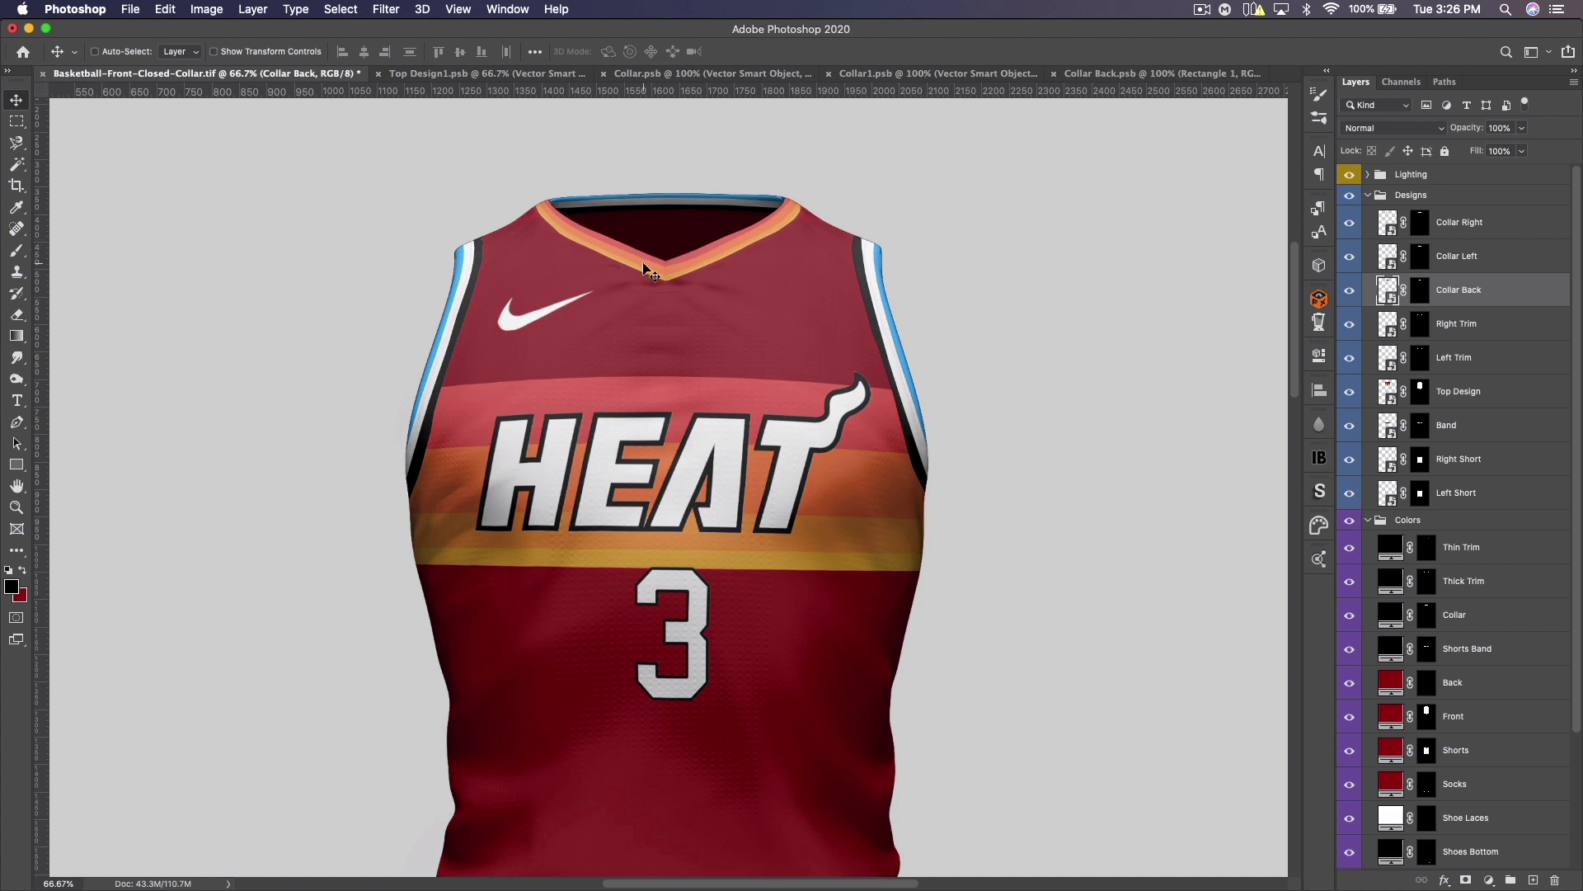
{"action": "left_click", "coordinate": [981, 74]}
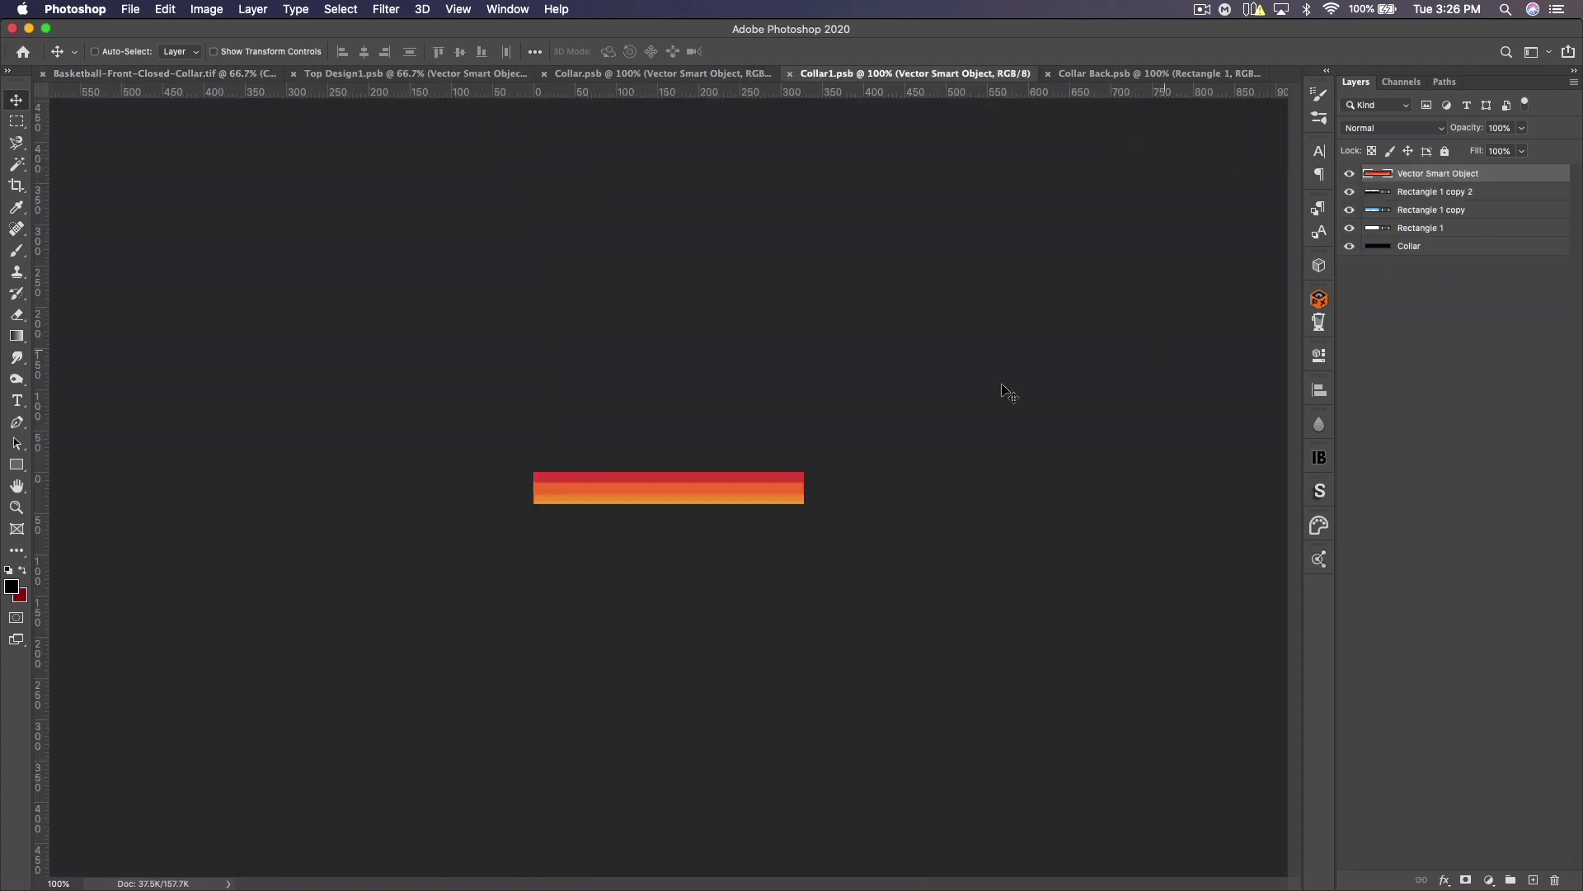
Step: Copy the red-orange stripe into Collar Back and nudge it down onto the collar band
{"action": "left_click", "coordinate": [1153, 74]}
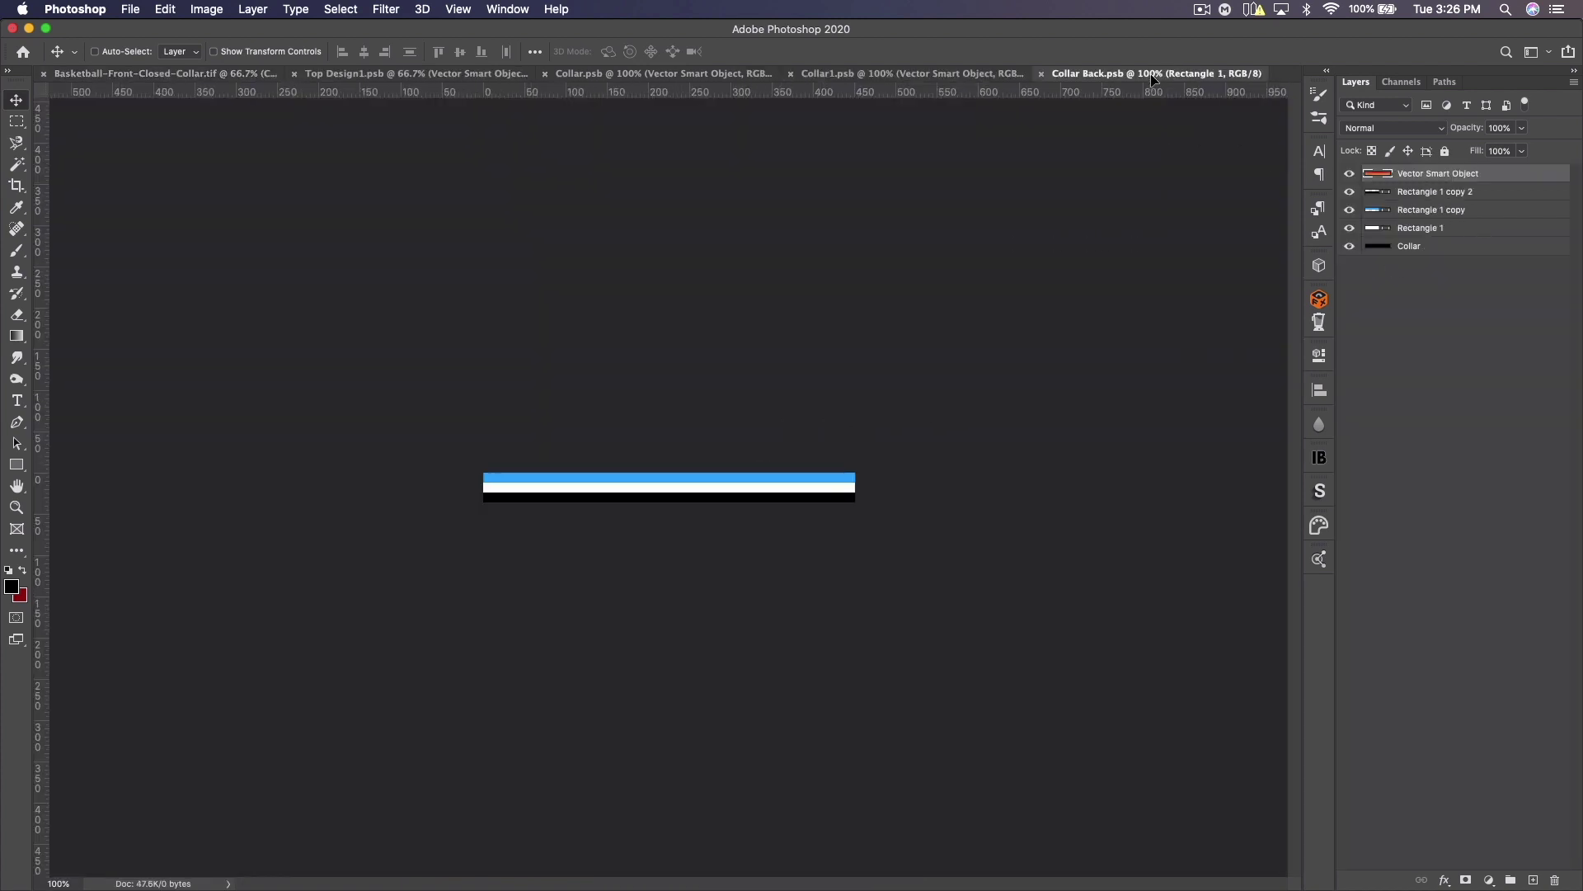
{"action": "left_click_drag", "start_coordinate": [690, 434], "coordinate": [1435, 168]}
{"action": "left_click_drag", "start_coordinate": [758, 472], "coordinate": [756, 494]}
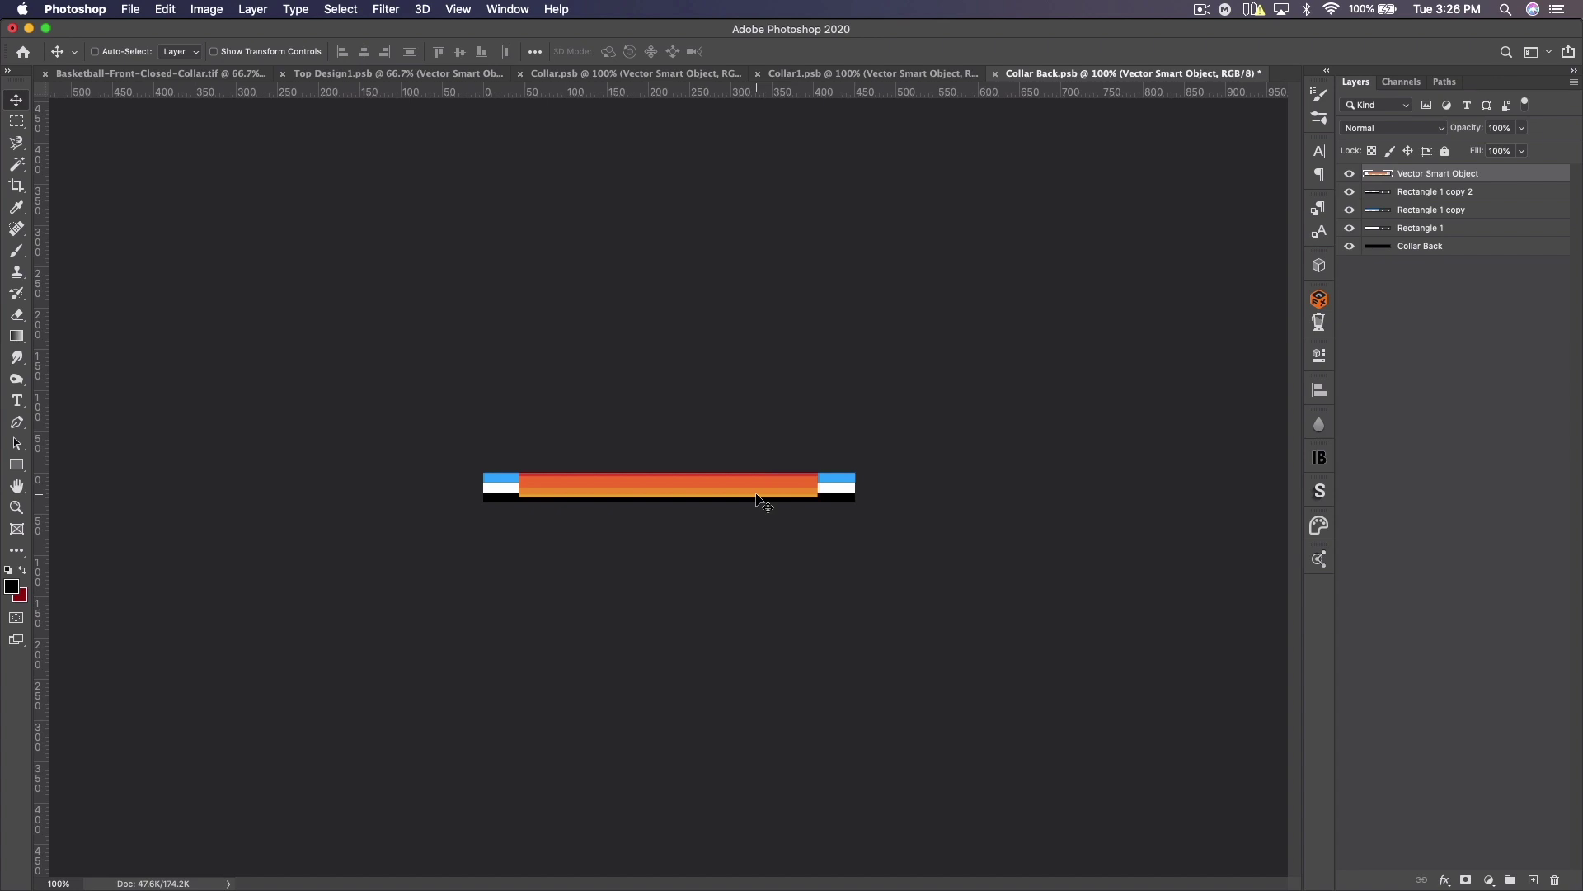
{"action": "key", "text": "Down"}
{"action": "key", "text": "Down"}
{"action": "key", "text": "Down"}
{"action": "key", "text": "Down"}
{"action": "key", "text": "Down"}
{"action": "key", "text": "Down"}
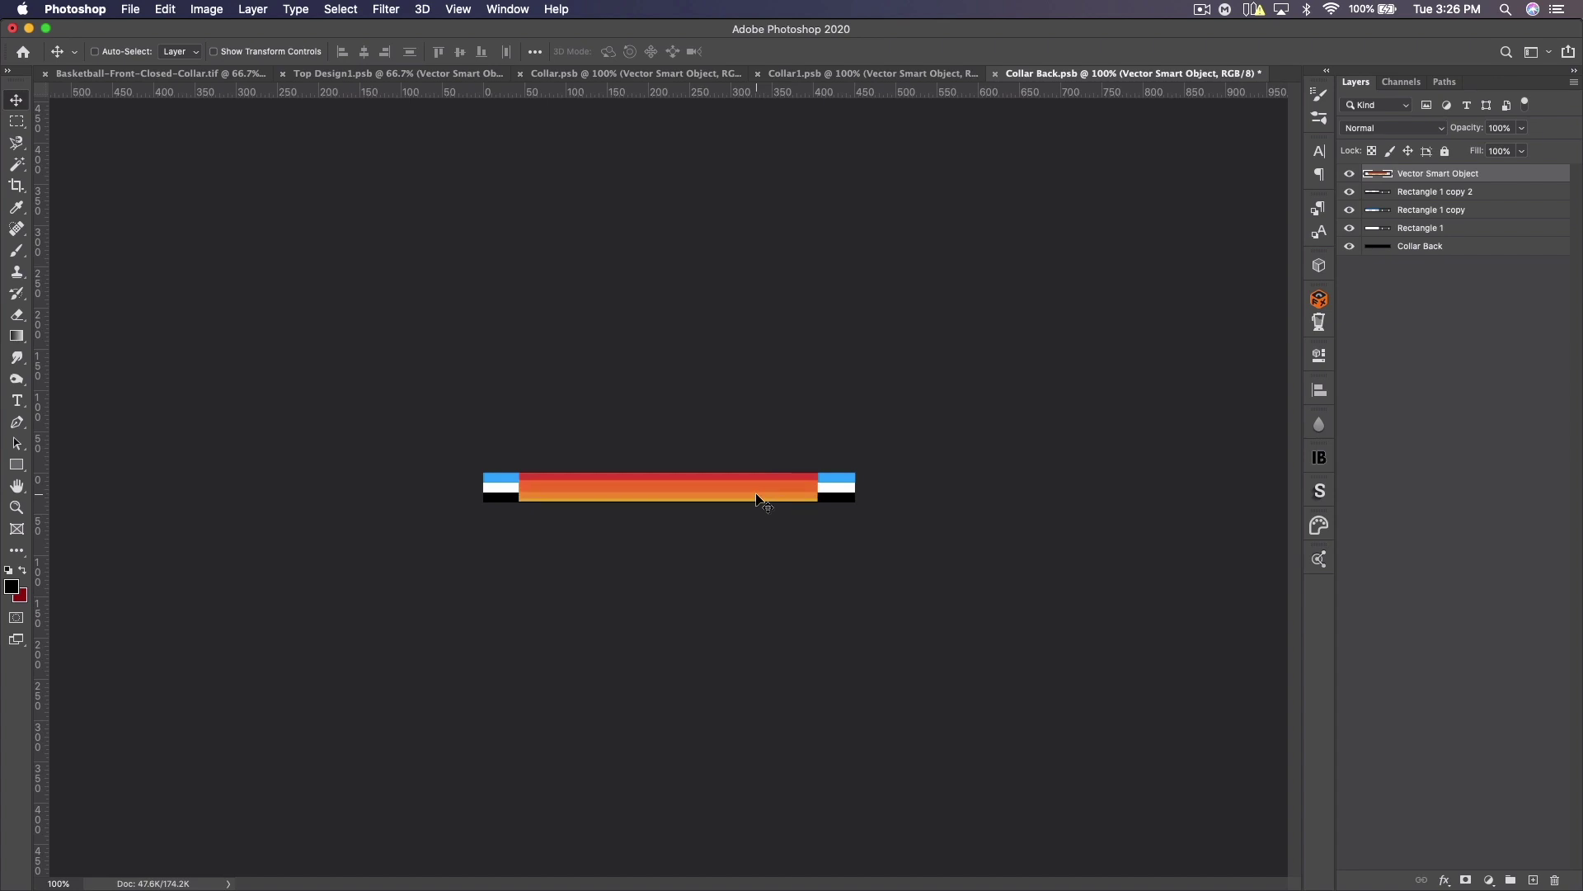
{"action": "key", "text": "Down"}
Step: Widen the stripe to 133% across the full collar, save Collar Back, and return to the jersey
{"action": "key", "text": "super+t"}
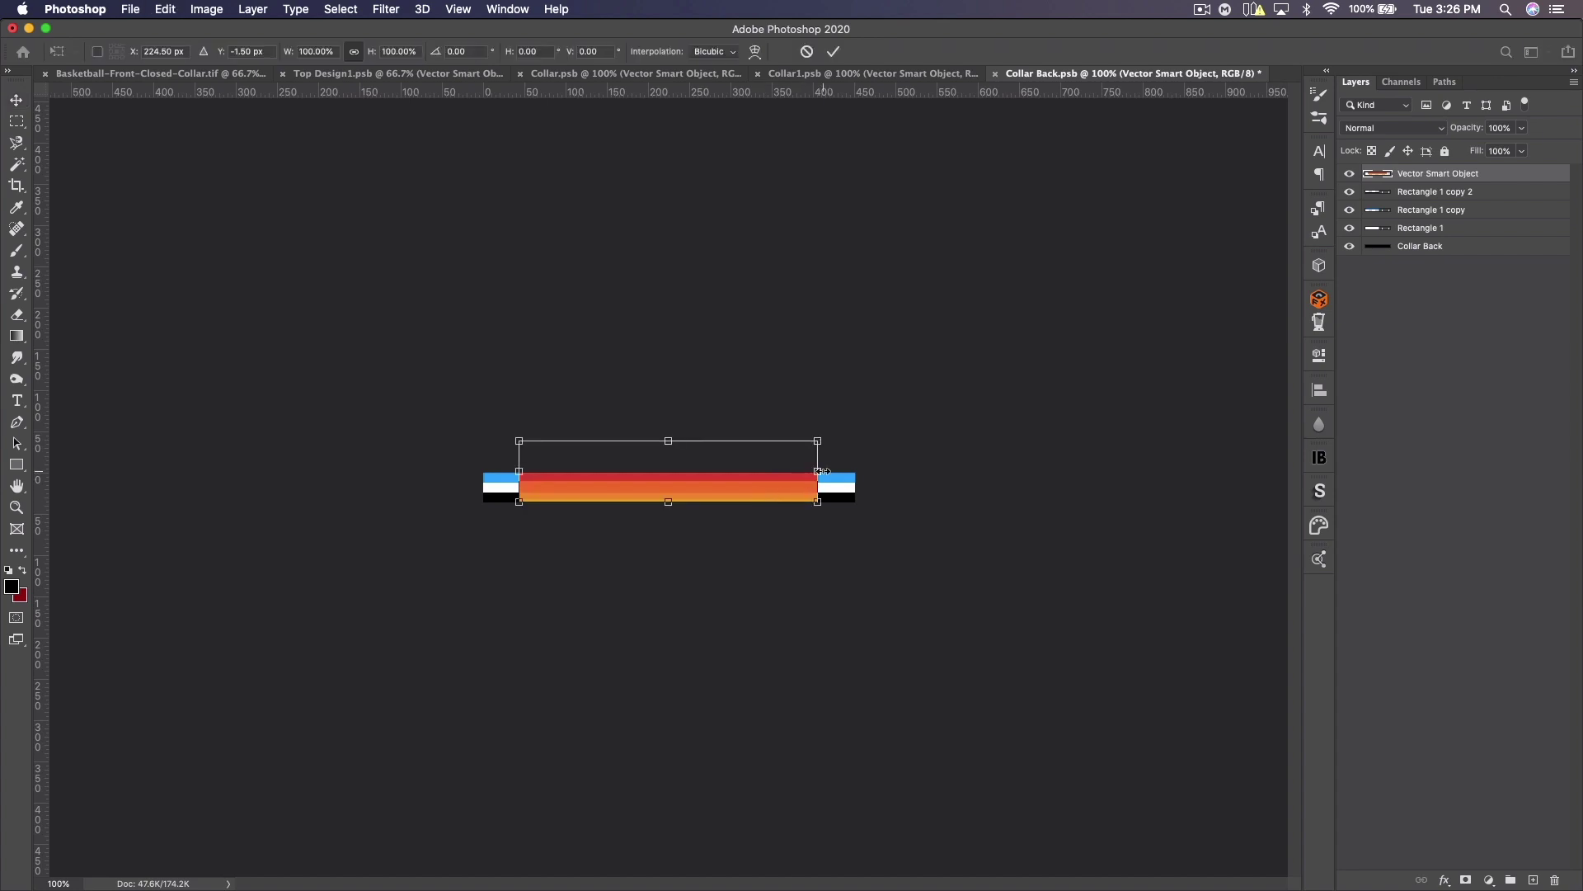
{"action": "left_click_drag", "start_coordinate": [823, 471], "coordinate": [874, 471]}
{"action": "key", "text": "Return"}
{"action": "key", "text": "super+s"}
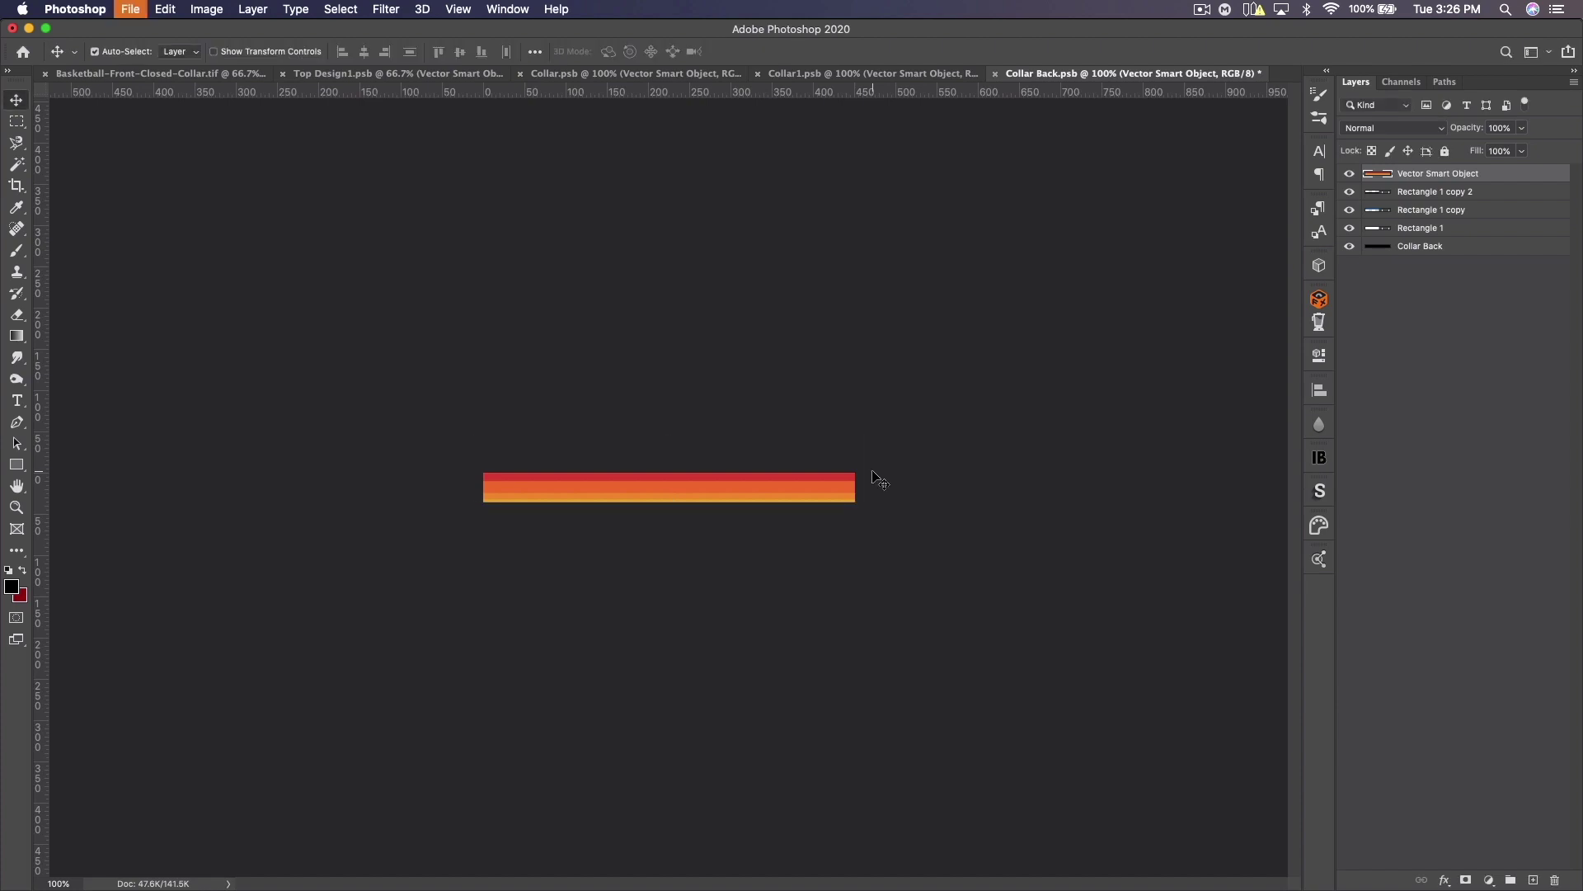
{"action": "left_click", "coordinate": [199, 76]}
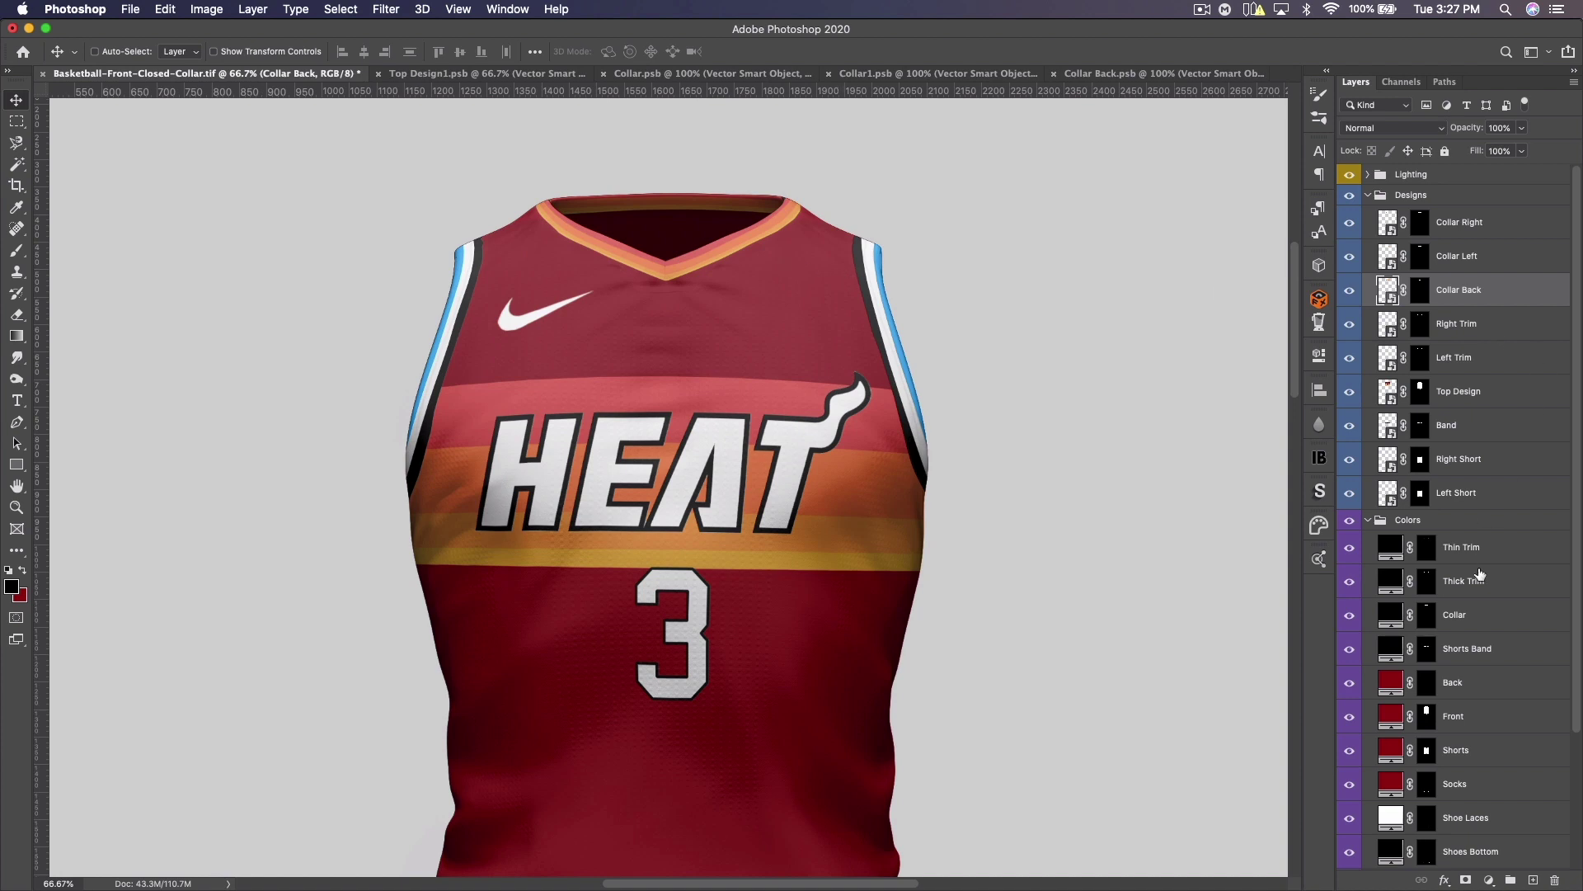
Step: Set the Collar fill to pink df7770 sampled from the collar trim, then zoom out
{"action": "scroll", "coordinate": [1480, 574], "scroll_direction": "down", "scroll_amount": 1}
{"action": "double_click", "coordinate": [1397, 611]}
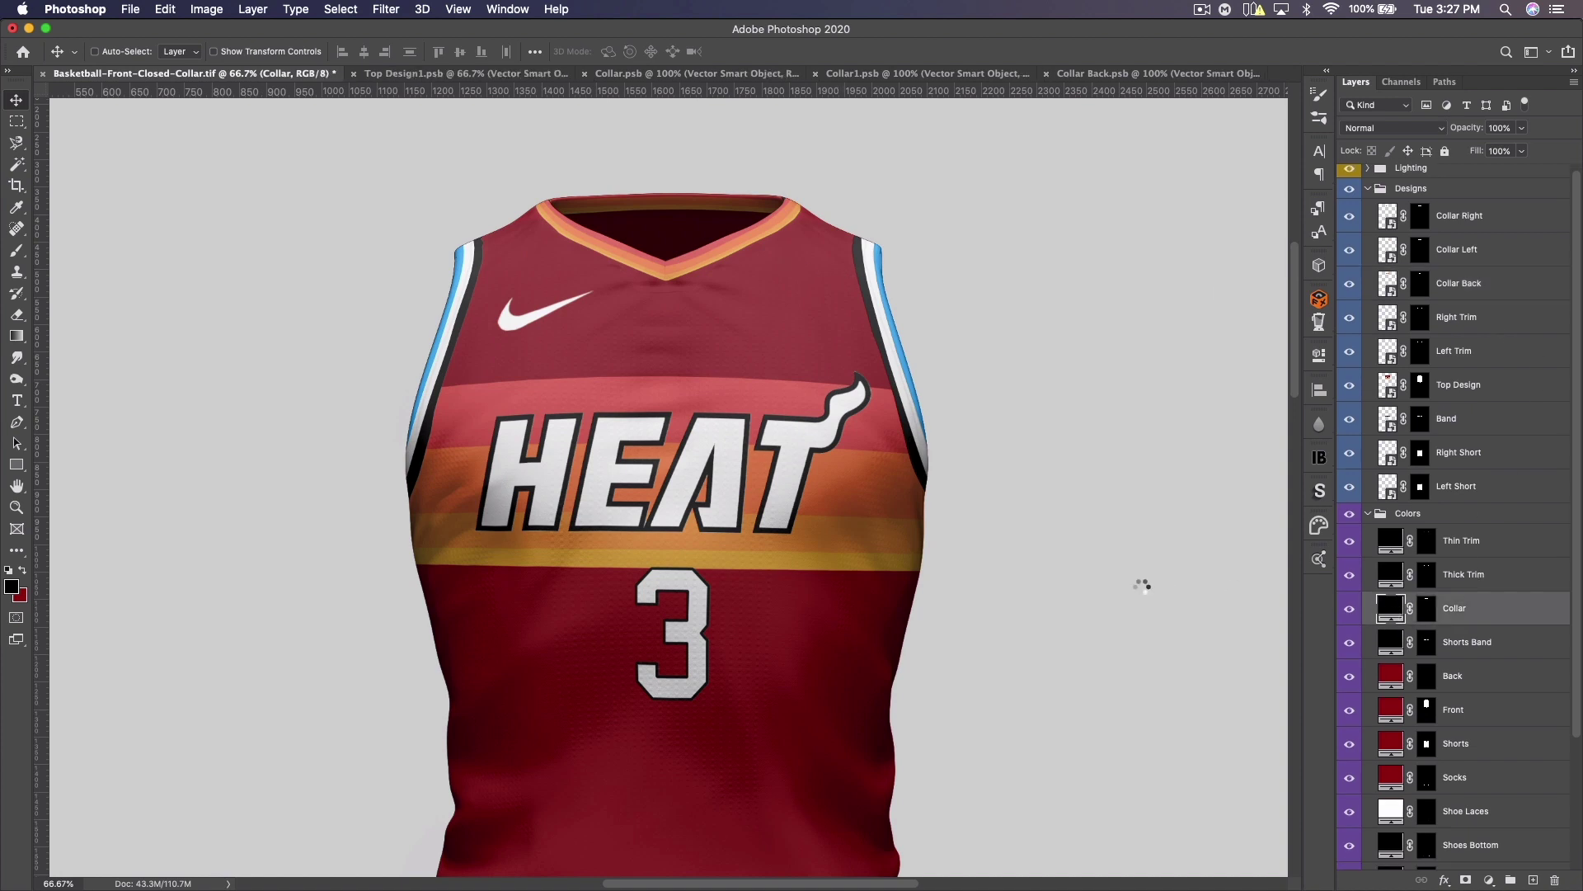
{"action": "left_click", "coordinate": [633, 252]}
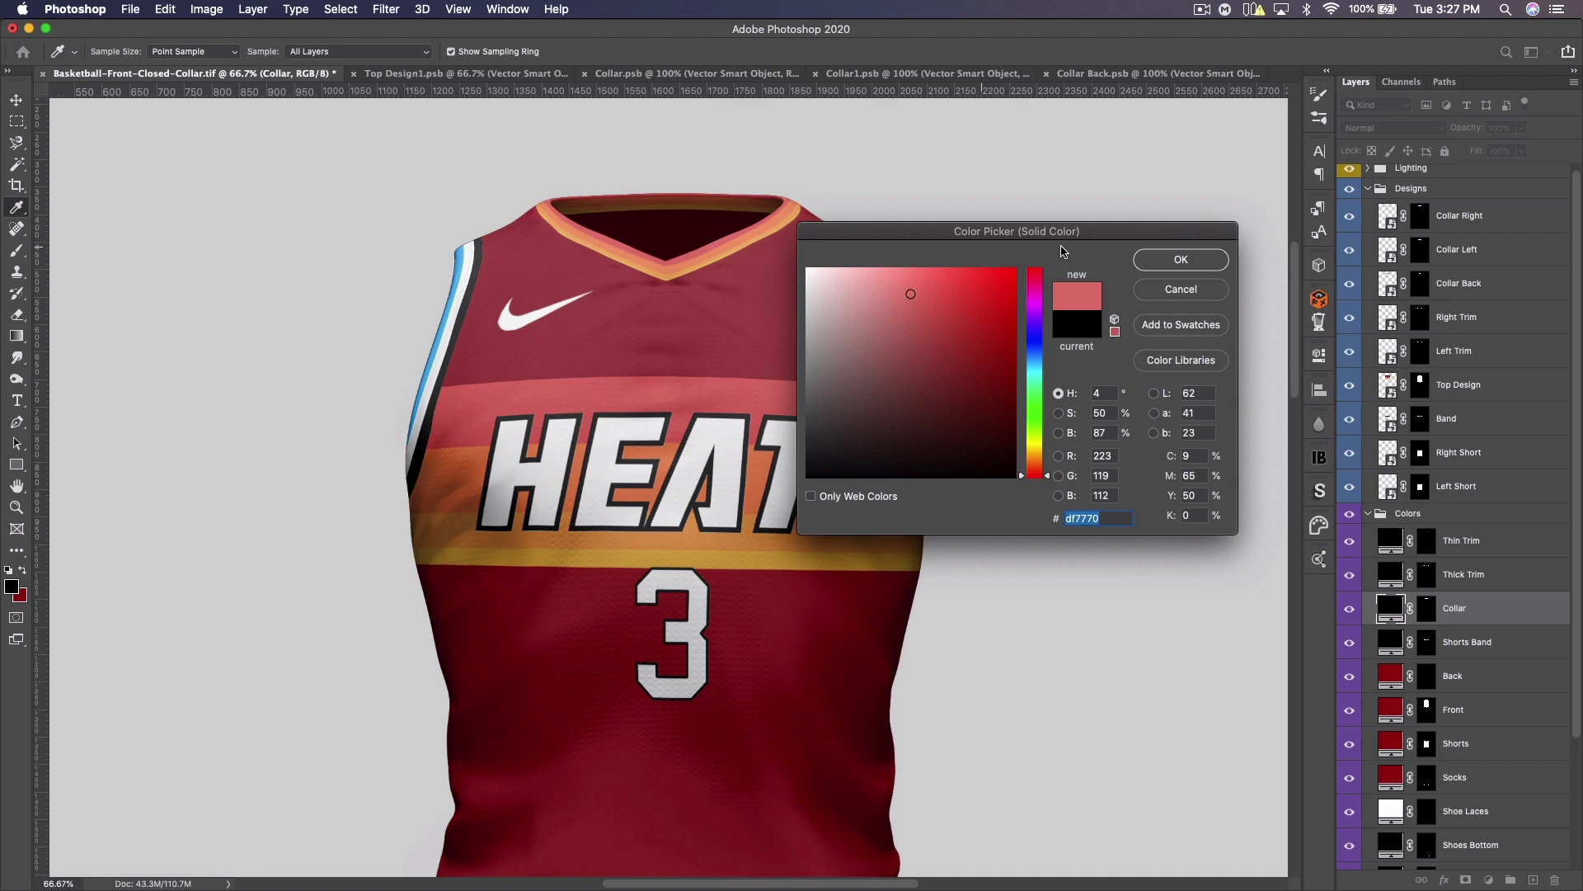
{"action": "left_click", "coordinate": [1151, 261]}
{"action": "key", "text": "super+minus"}
{"action": "key", "text": "super+minus"}
{"action": "key", "text": "super+minus"}
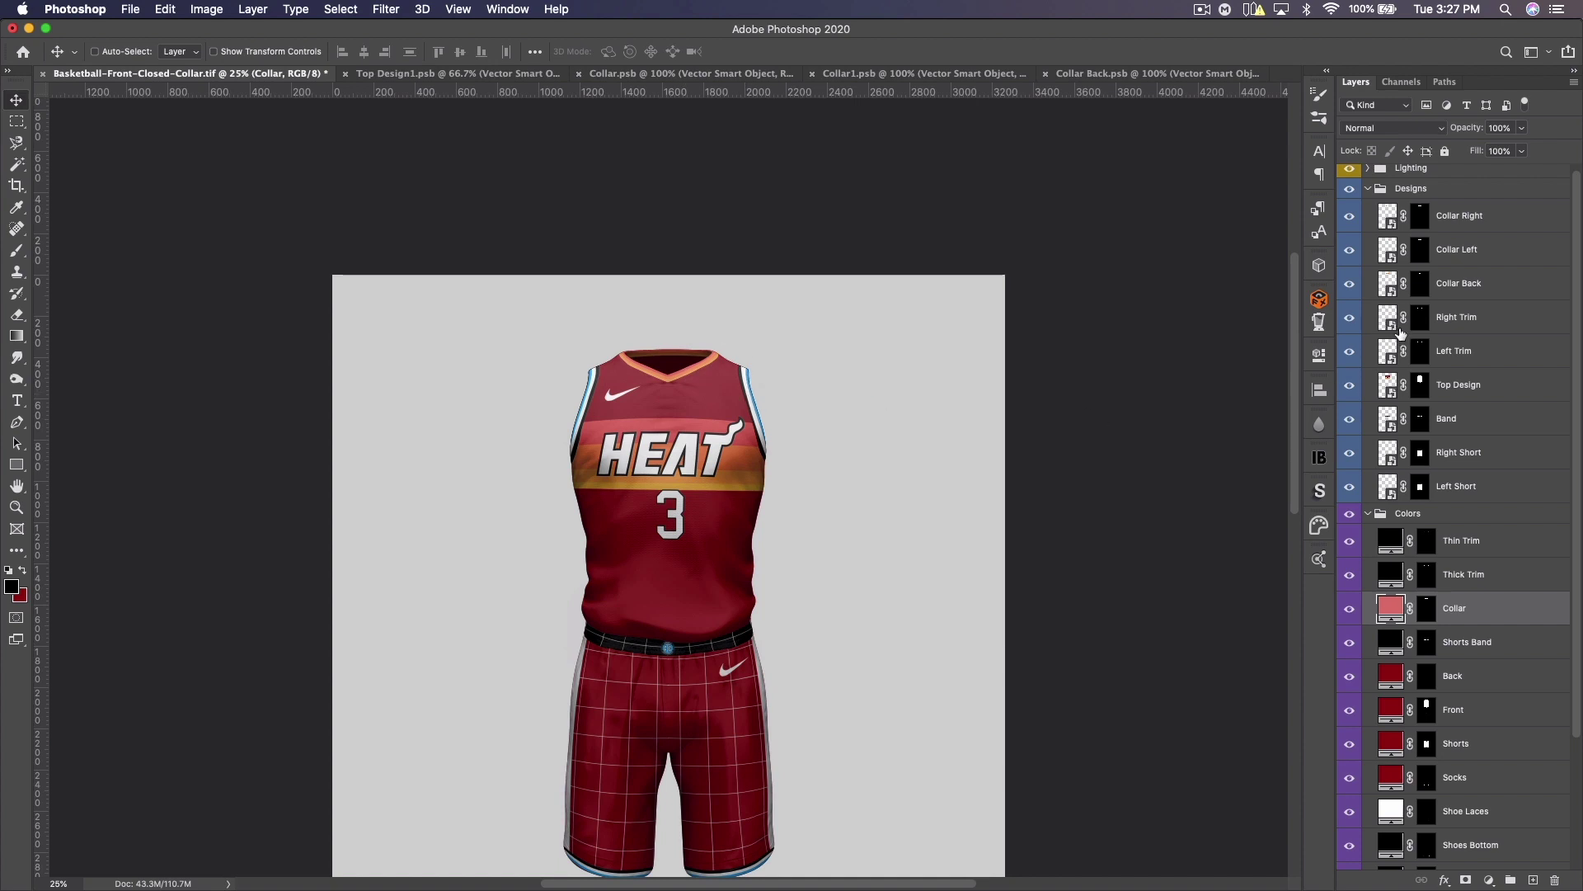
Step: Hide the Right and Left Trim designs and show Thin Trim instead of Thick Trim
{"action": "left_click", "coordinate": [1350, 317]}
{"action": "left_click", "coordinate": [1349, 351]}
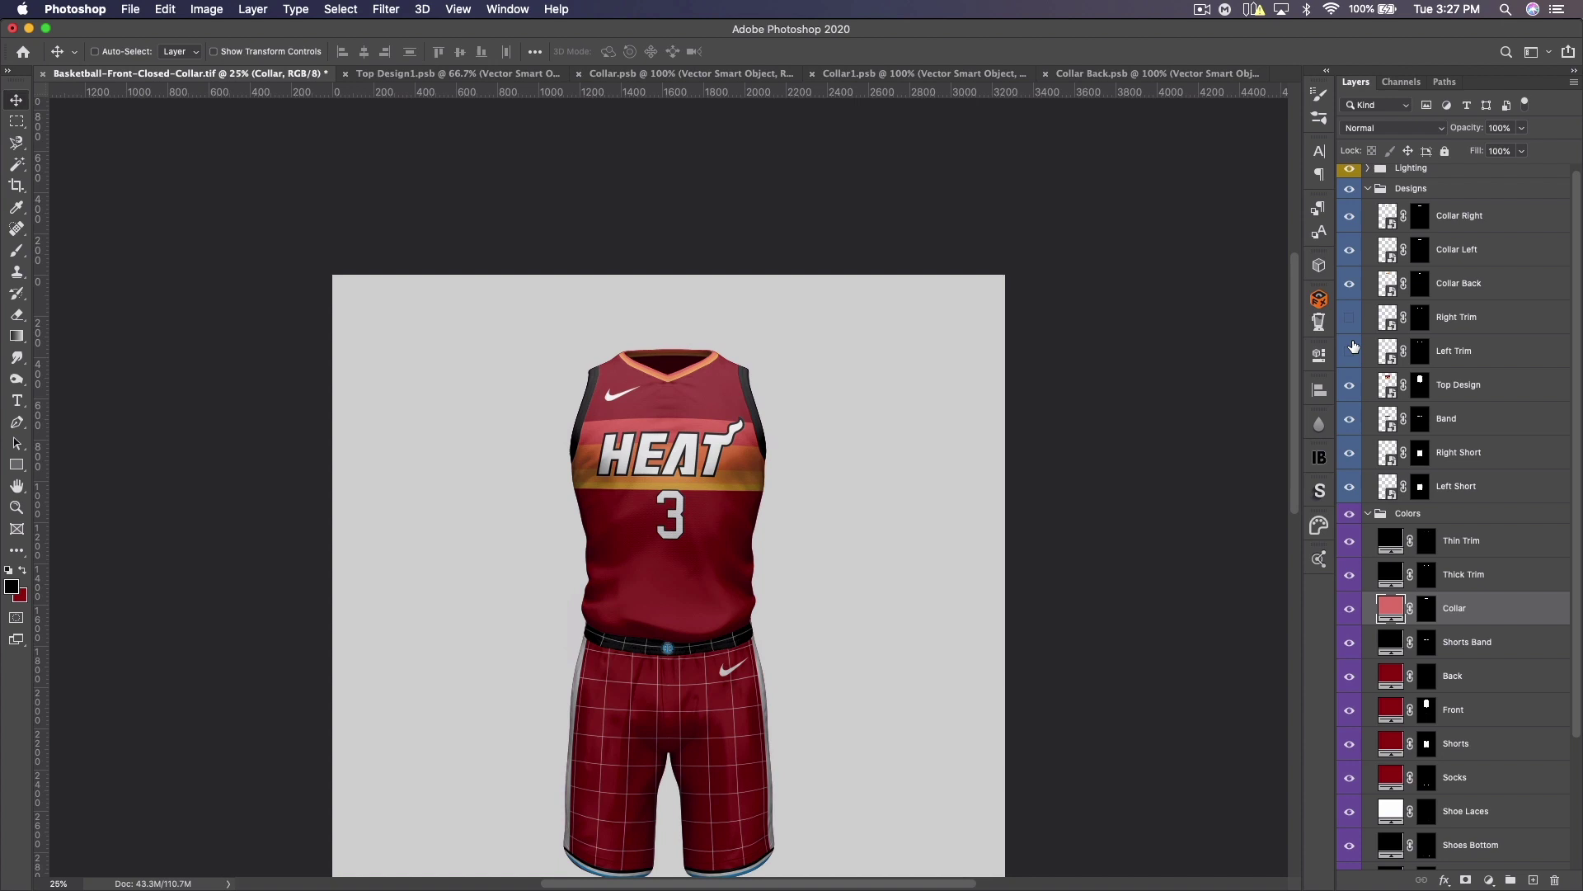
{"action": "scroll", "coordinate": [1403, 372], "scroll_direction": "down", "scroll_amount": 1}
{"action": "scroll", "coordinate": [1403, 371], "scroll_direction": "down", "scroll_amount": 1}
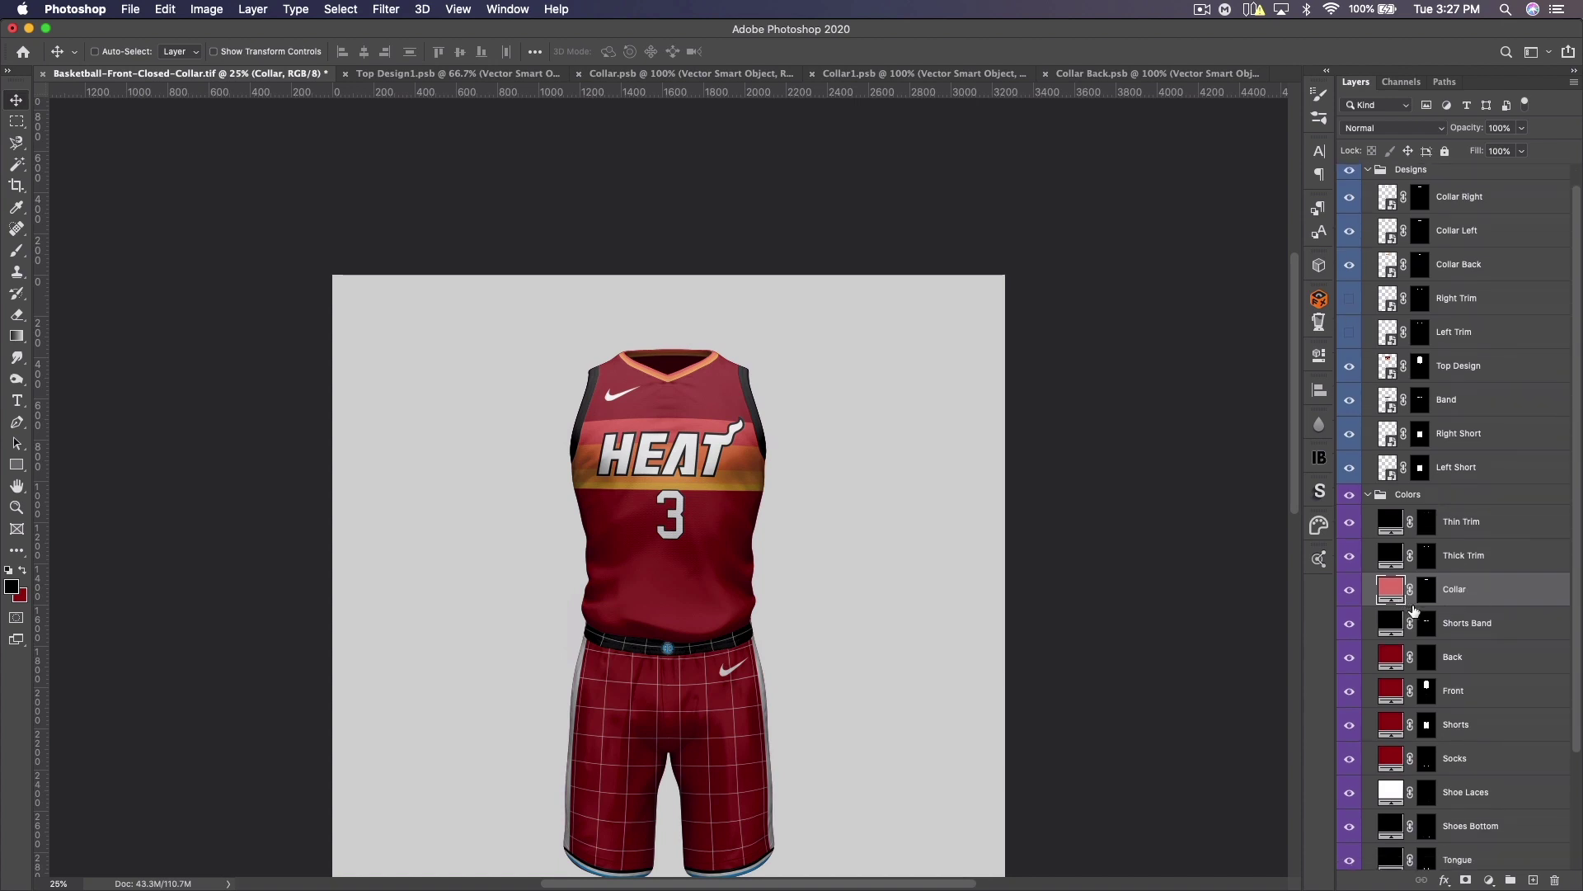
{"action": "left_click", "coordinate": [1355, 538]}
{"action": "left_click", "coordinate": [1352, 527]}
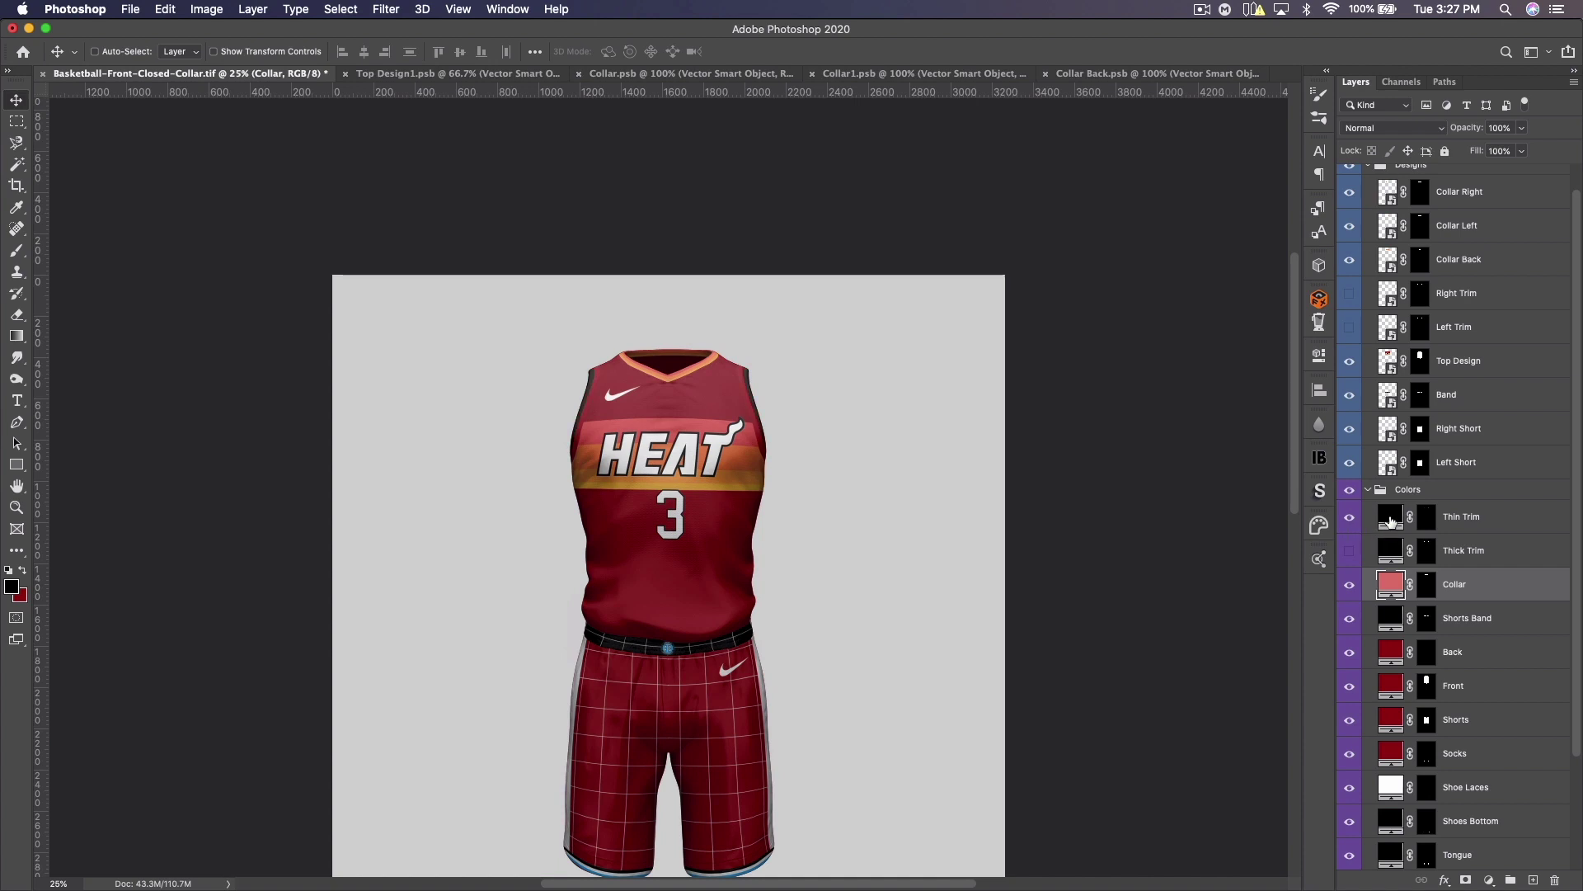
Step: Try a new Thin Trim colour, discard it, and switch back to showing Thick Trim
{"action": "double_click", "coordinate": [1392, 519]}
{"action": "left_click", "coordinate": [644, 419]}
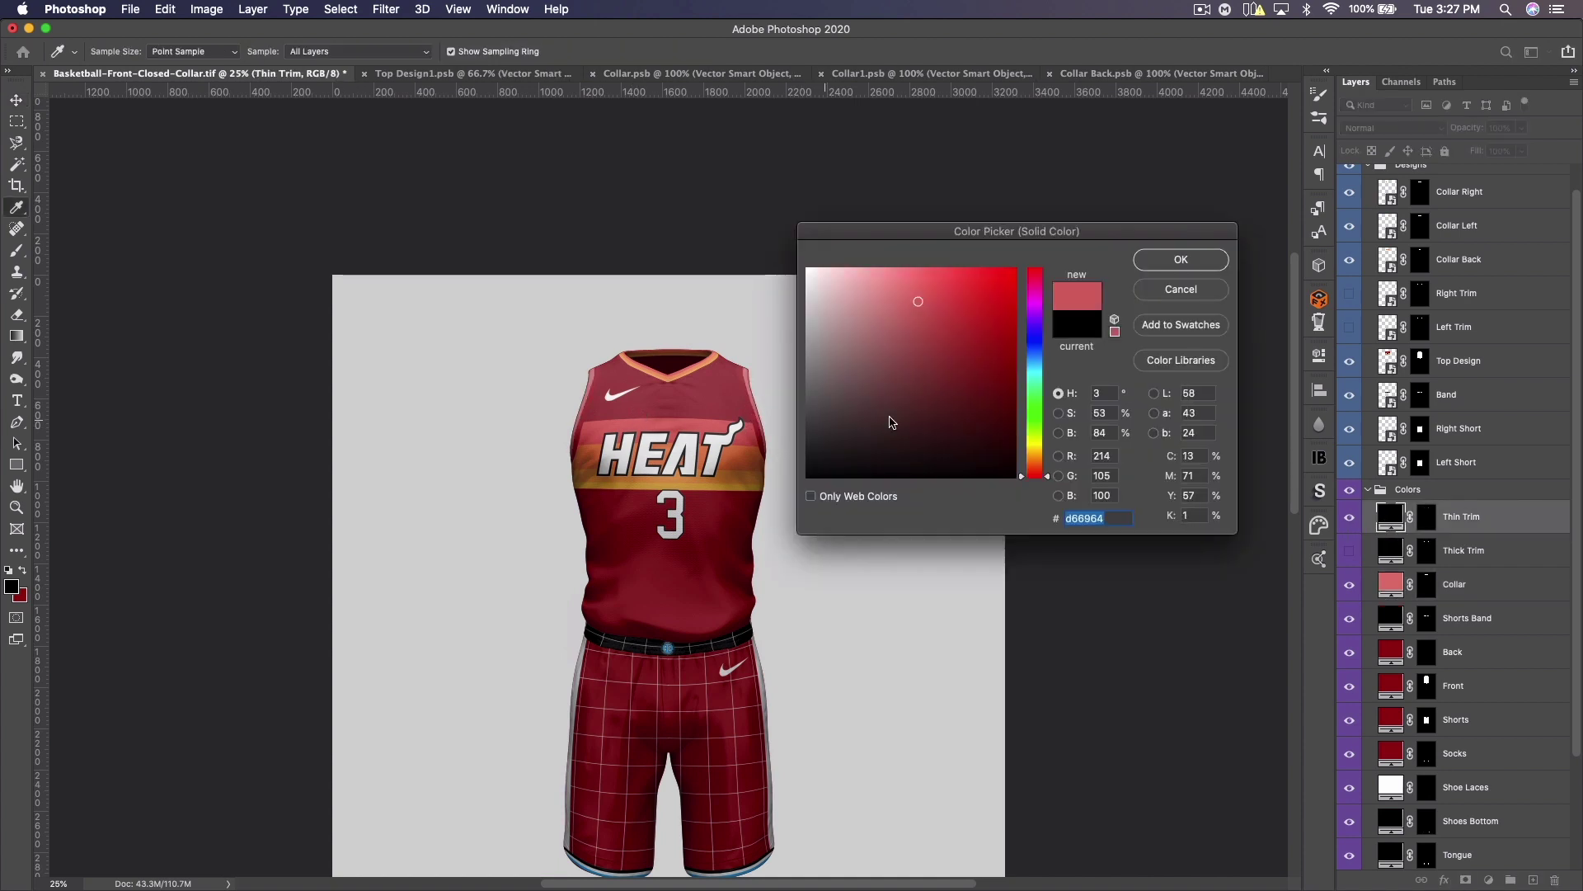
{"action": "left_click_drag", "start_coordinate": [877, 315], "coordinate": [794, 240]}
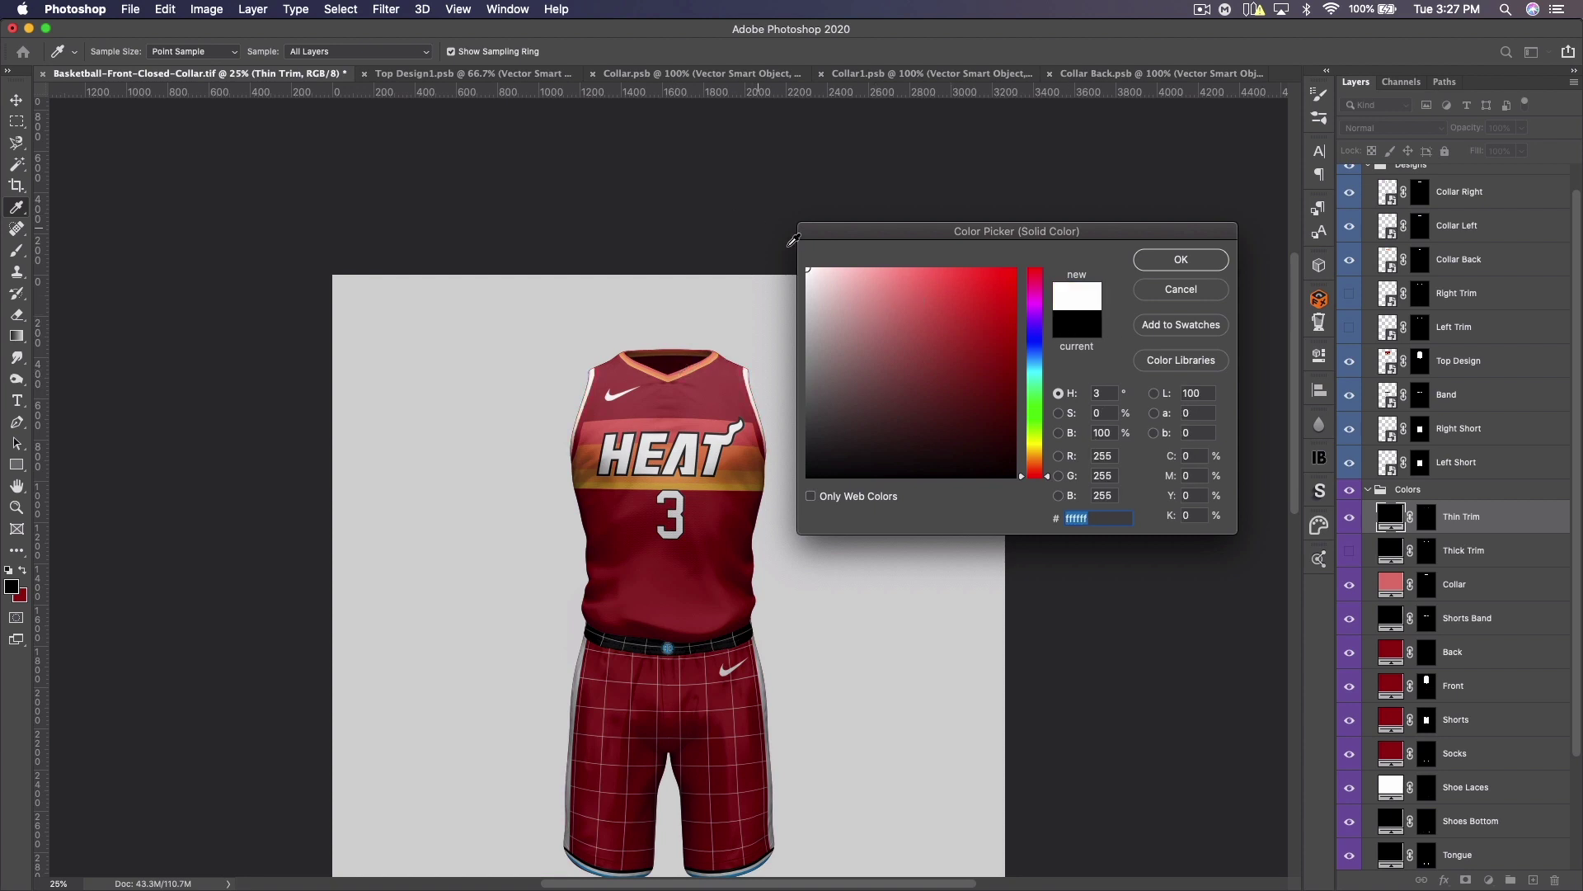
{"action": "left_click", "coordinate": [1137, 290]}
{"action": "left_click", "coordinate": [1348, 520]}
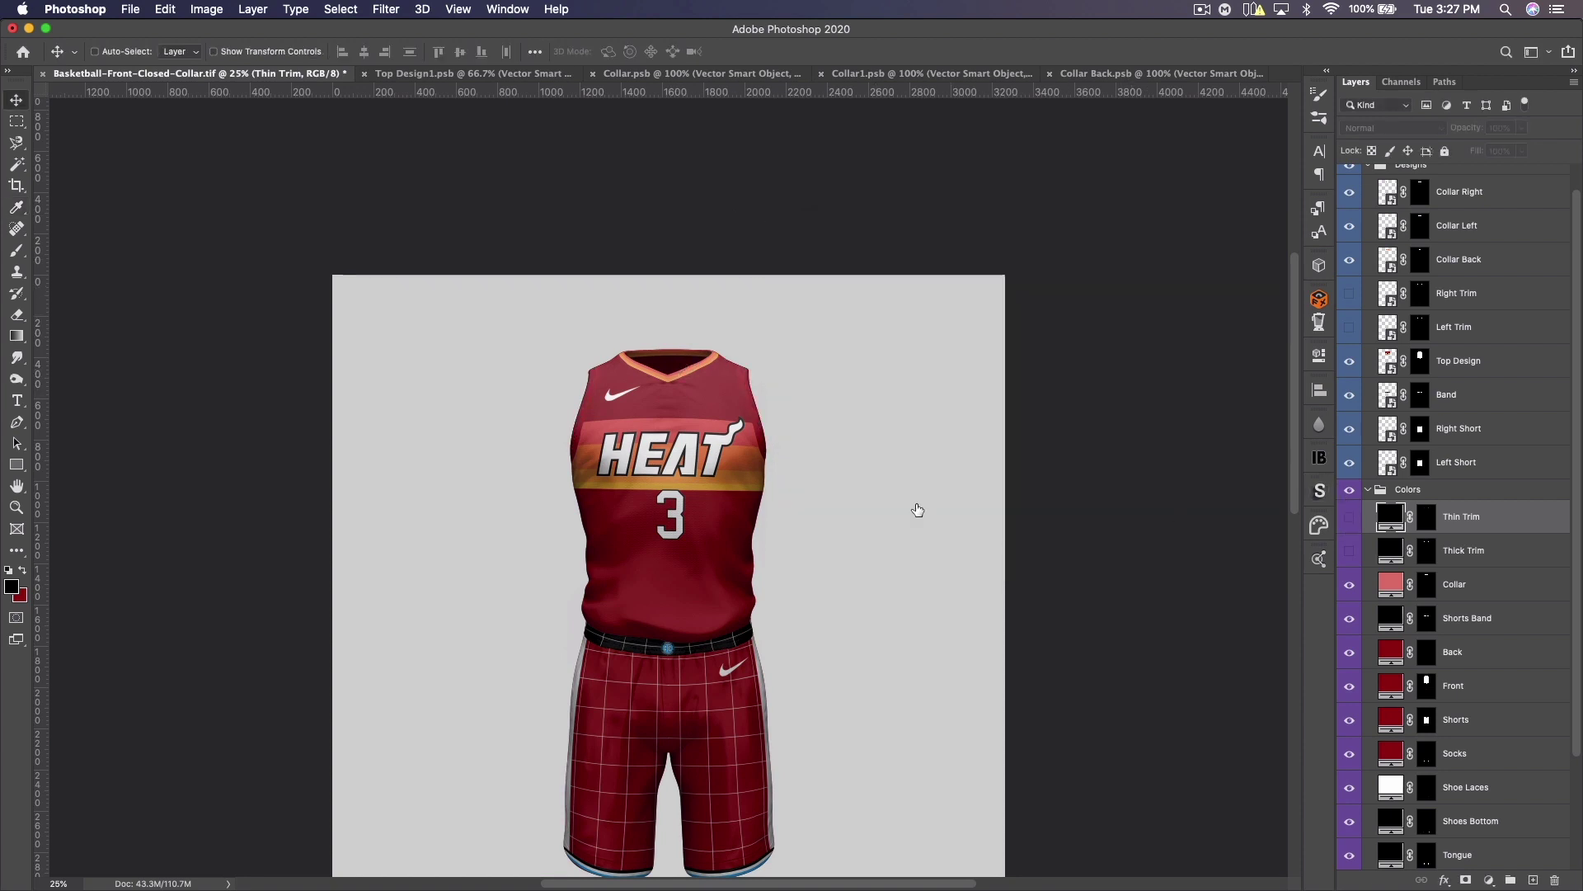
{"action": "left_click", "coordinate": [1350, 550]}
Step: Set the Thick Trim fill to bright orange ff5900, starting from the sampled jersey trim colour
{"action": "left_click", "coordinate": [1397, 554]}
{"action": "double_click", "coordinate": [1396, 555]}
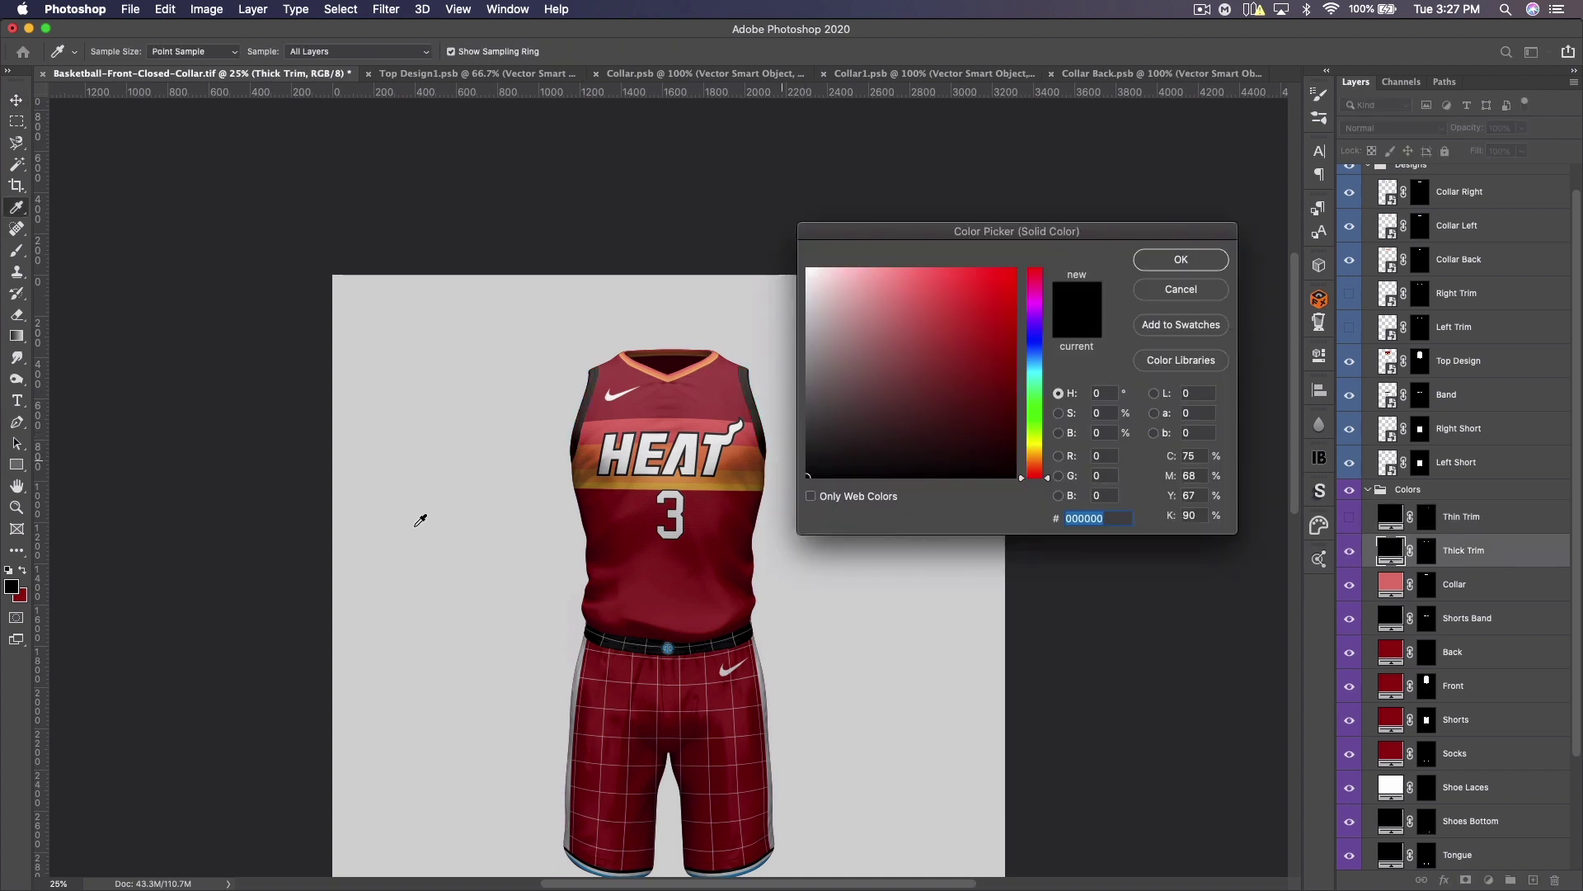
{"action": "left_click", "coordinate": [677, 378]}
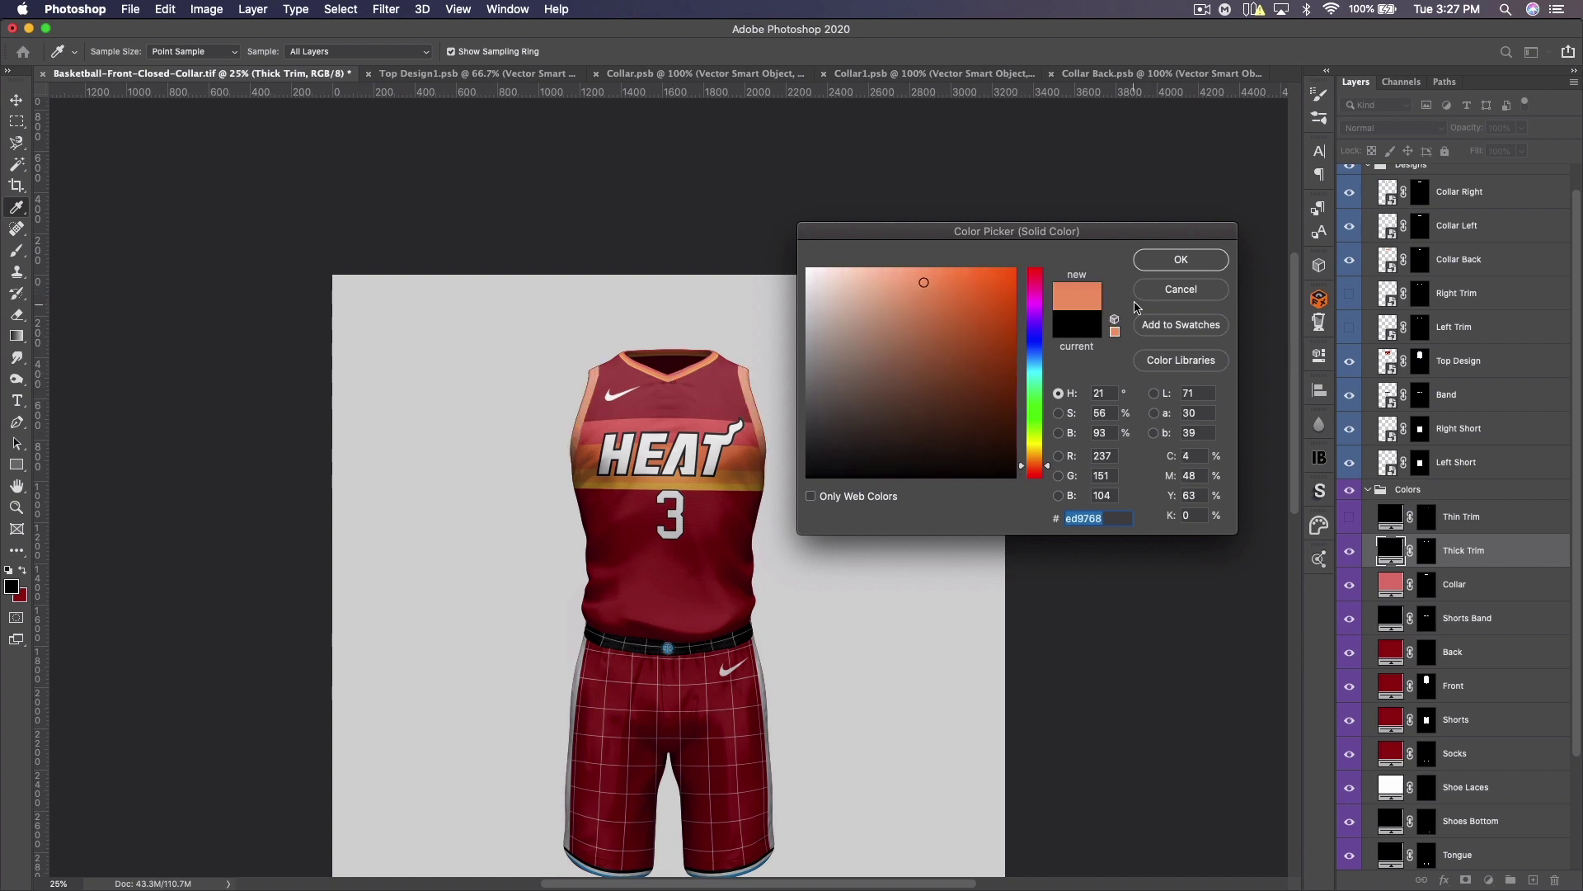
{"action": "left_click", "coordinate": [1159, 291]}
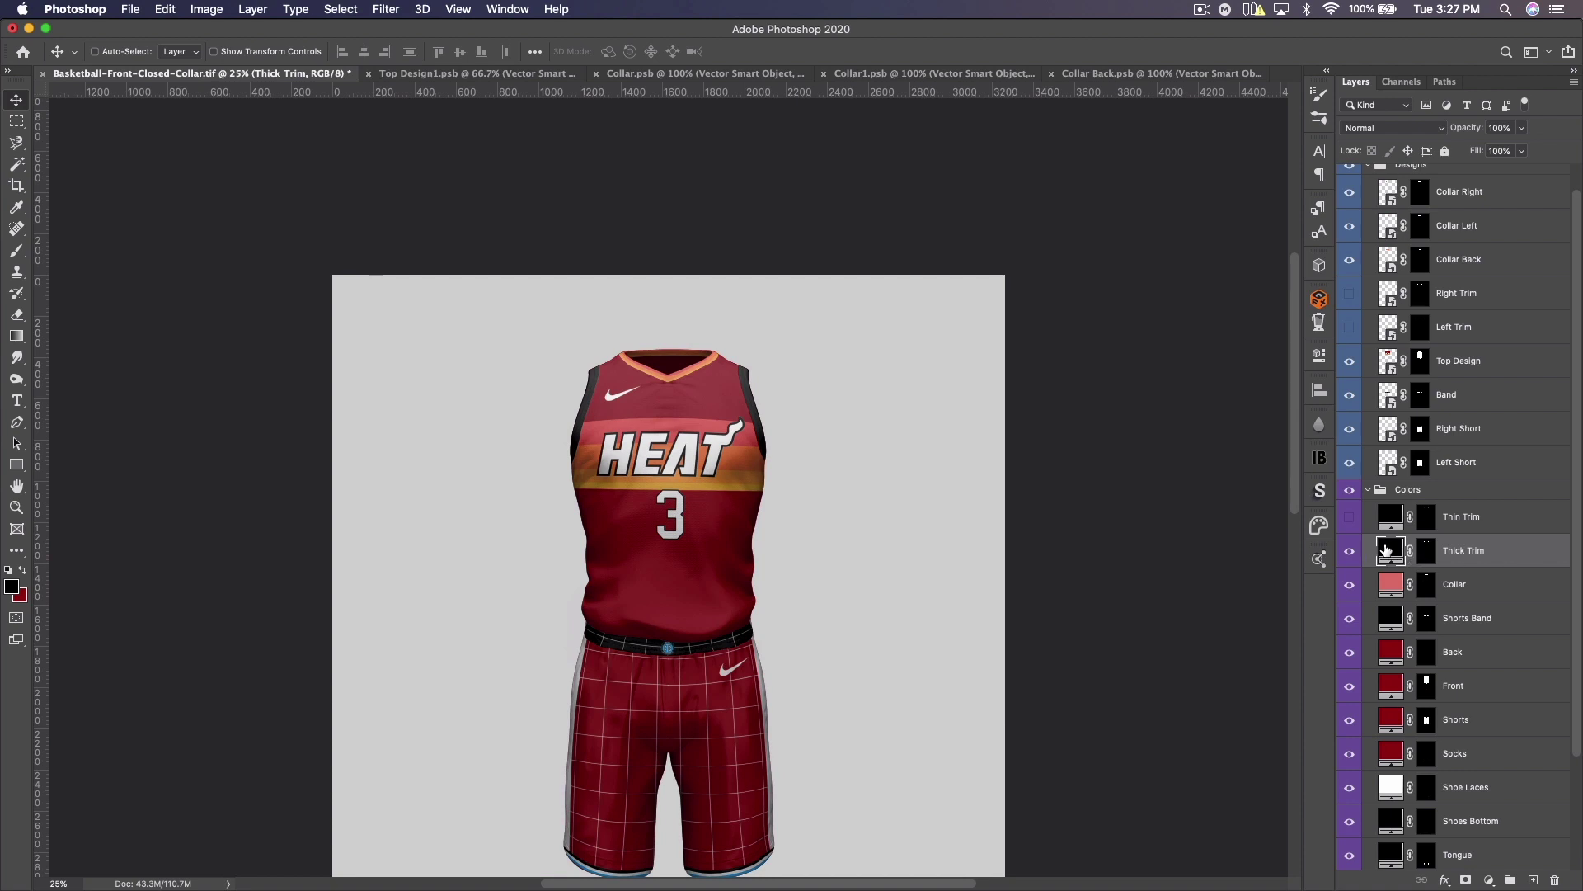
{"action": "double_click", "coordinate": [1386, 550]}
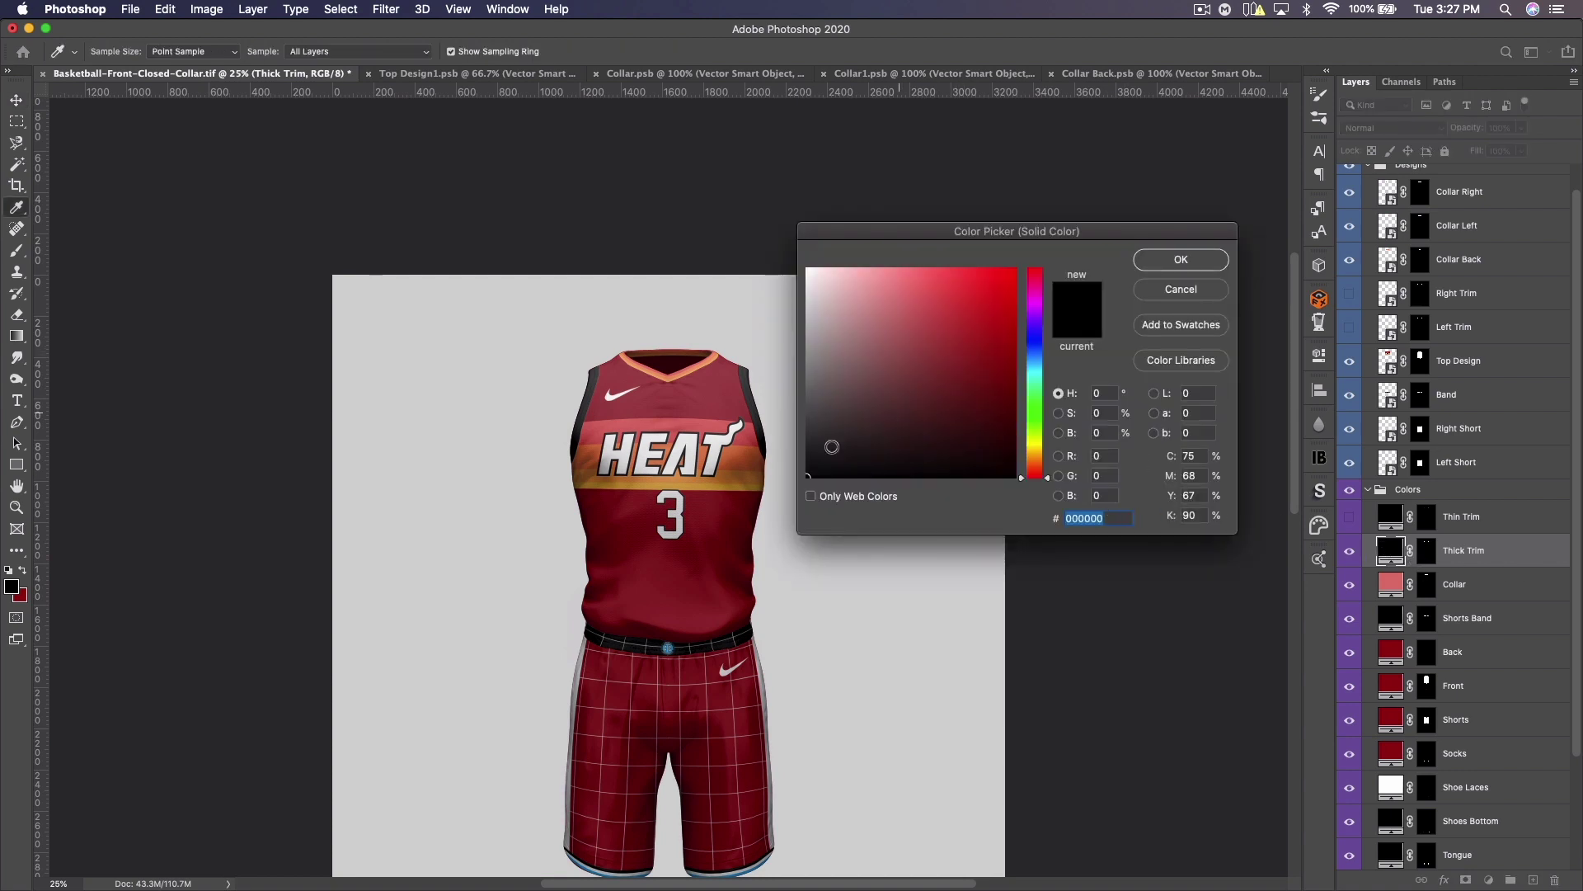
{"action": "left_click", "coordinate": [747, 459]}
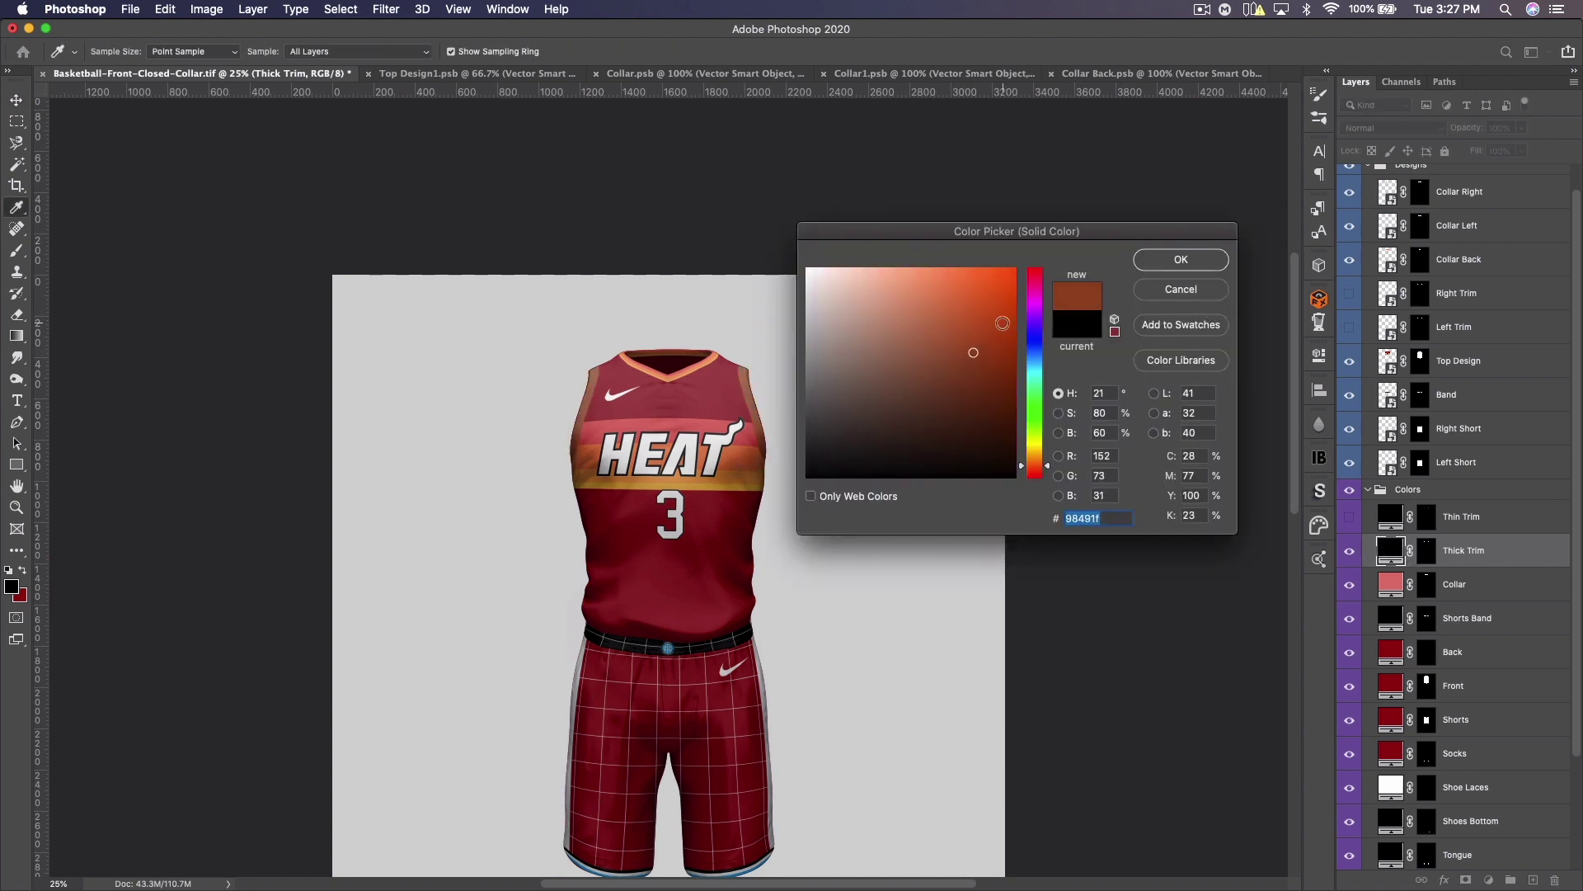
{"action": "left_click_drag", "start_coordinate": [1002, 323], "coordinate": [1015, 269]}
{"action": "left_click", "coordinate": [1177, 261]}
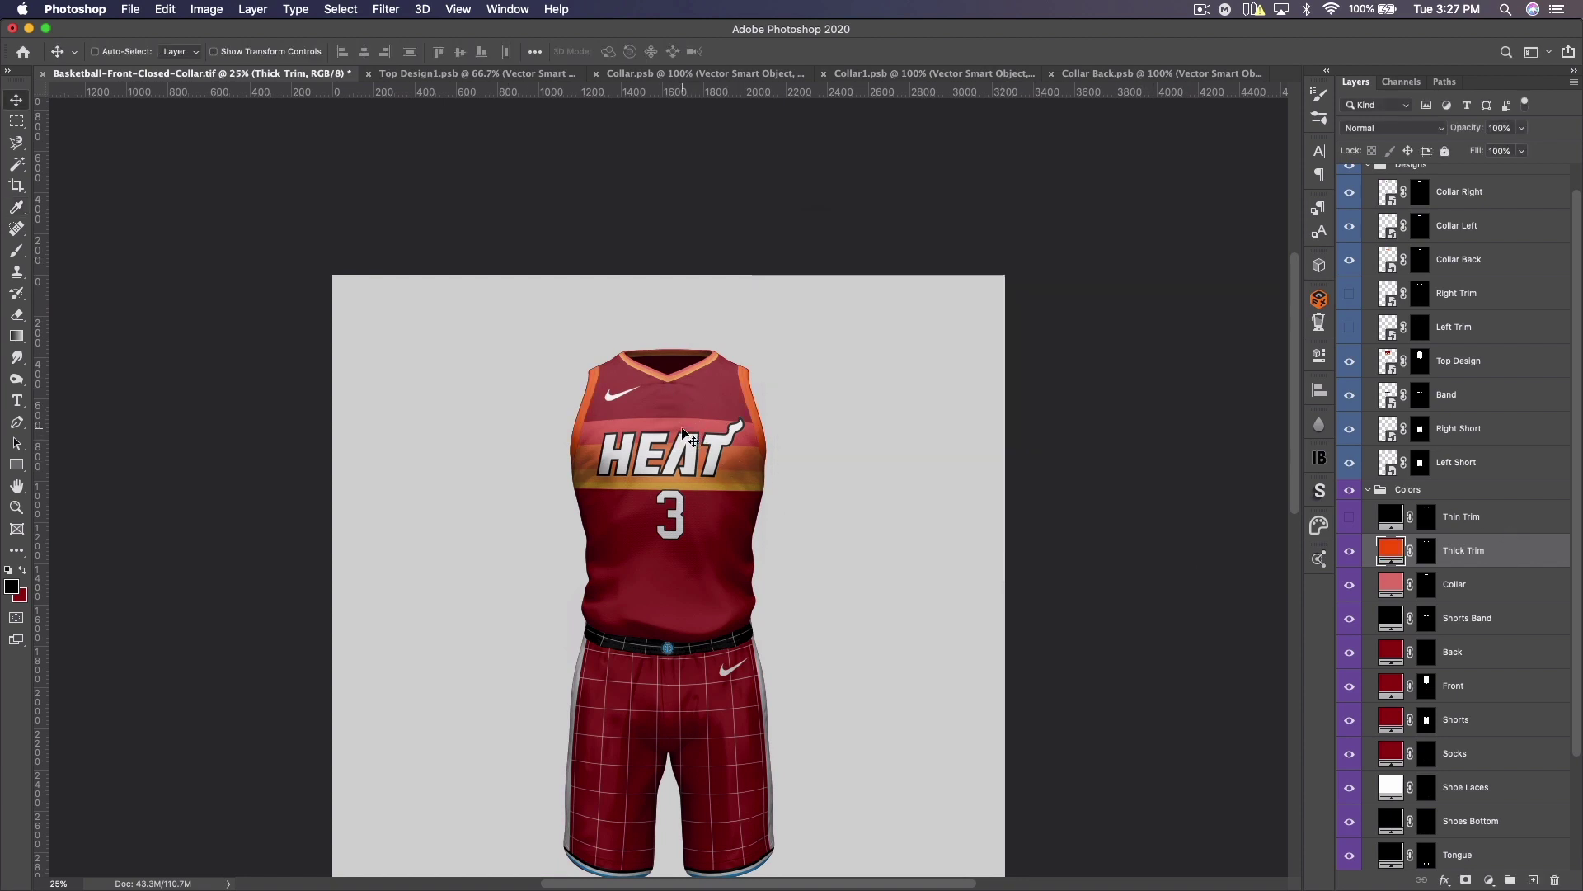
Step: Add a black-to-transparent Gradient Overlay at 90° angle and 50% opacity to Thick Trim
{"action": "double_click", "coordinate": [1520, 551]}
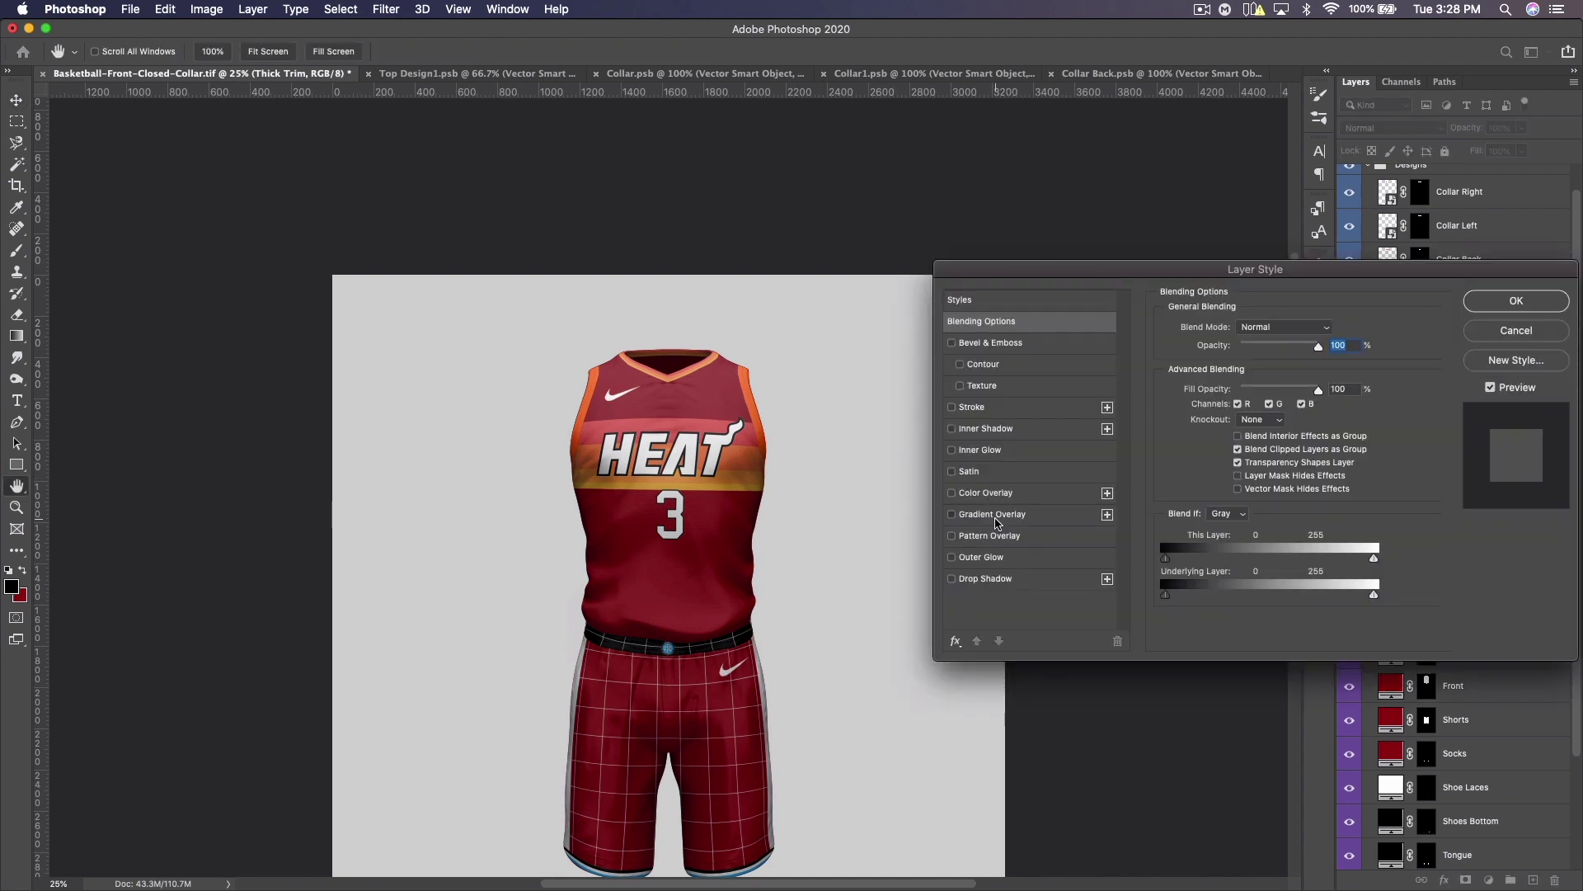
{"action": "left_click", "coordinate": [994, 515]}
{"action": "left_click_drag", "start_coordinate": [1140, 266], "coordinate": [1114, 281]}
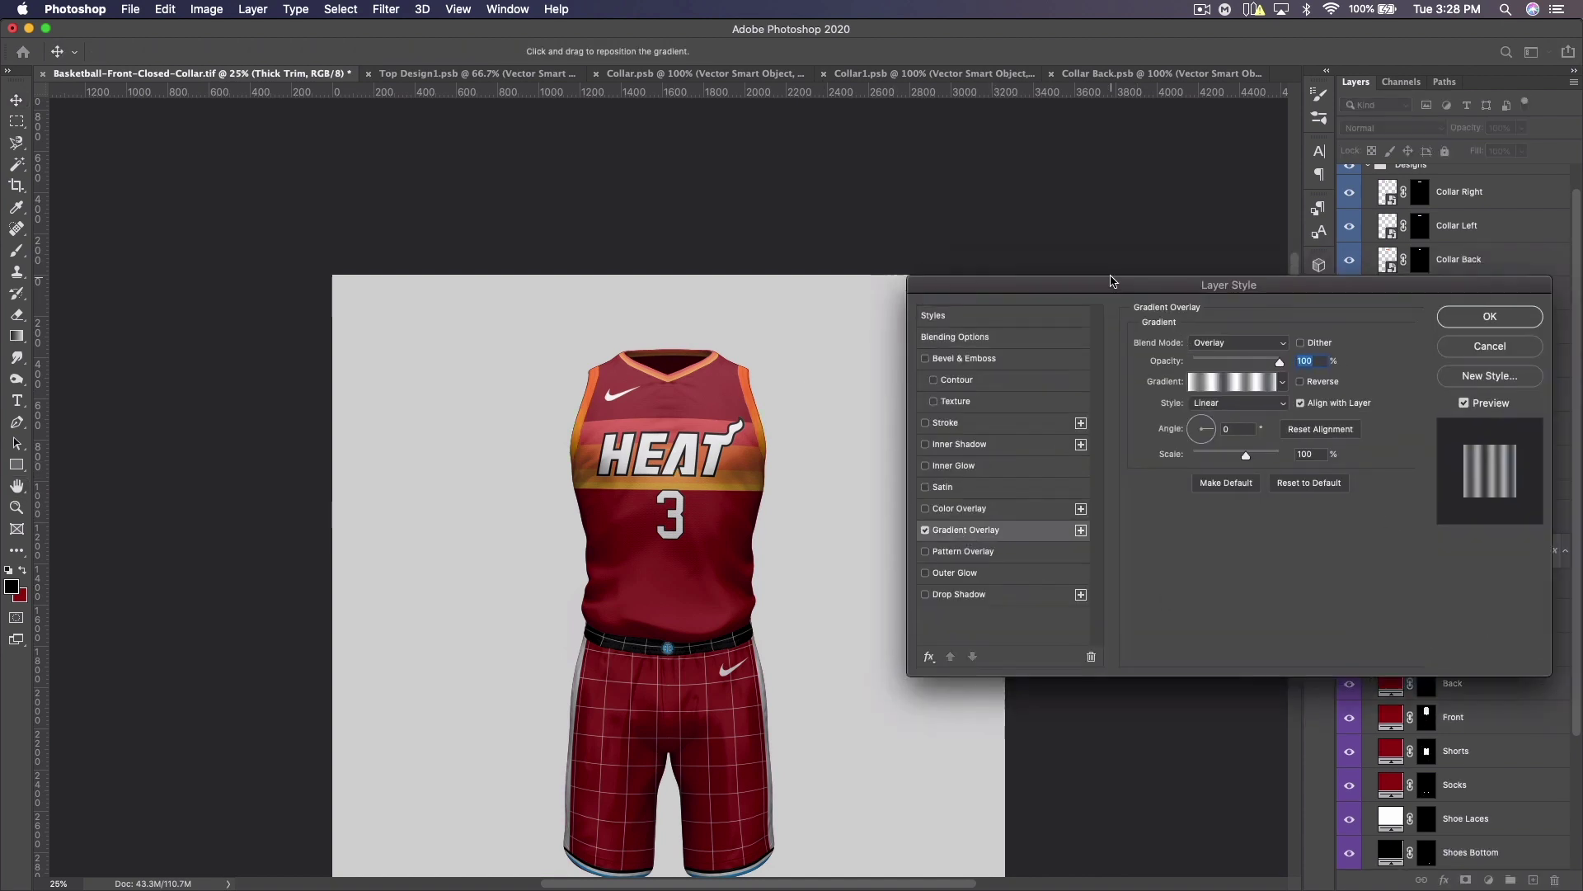
{"action": "left_click", "coordinate": [1284, 384]}
{"action": "left_click", "coordinate": [1184, 416]}
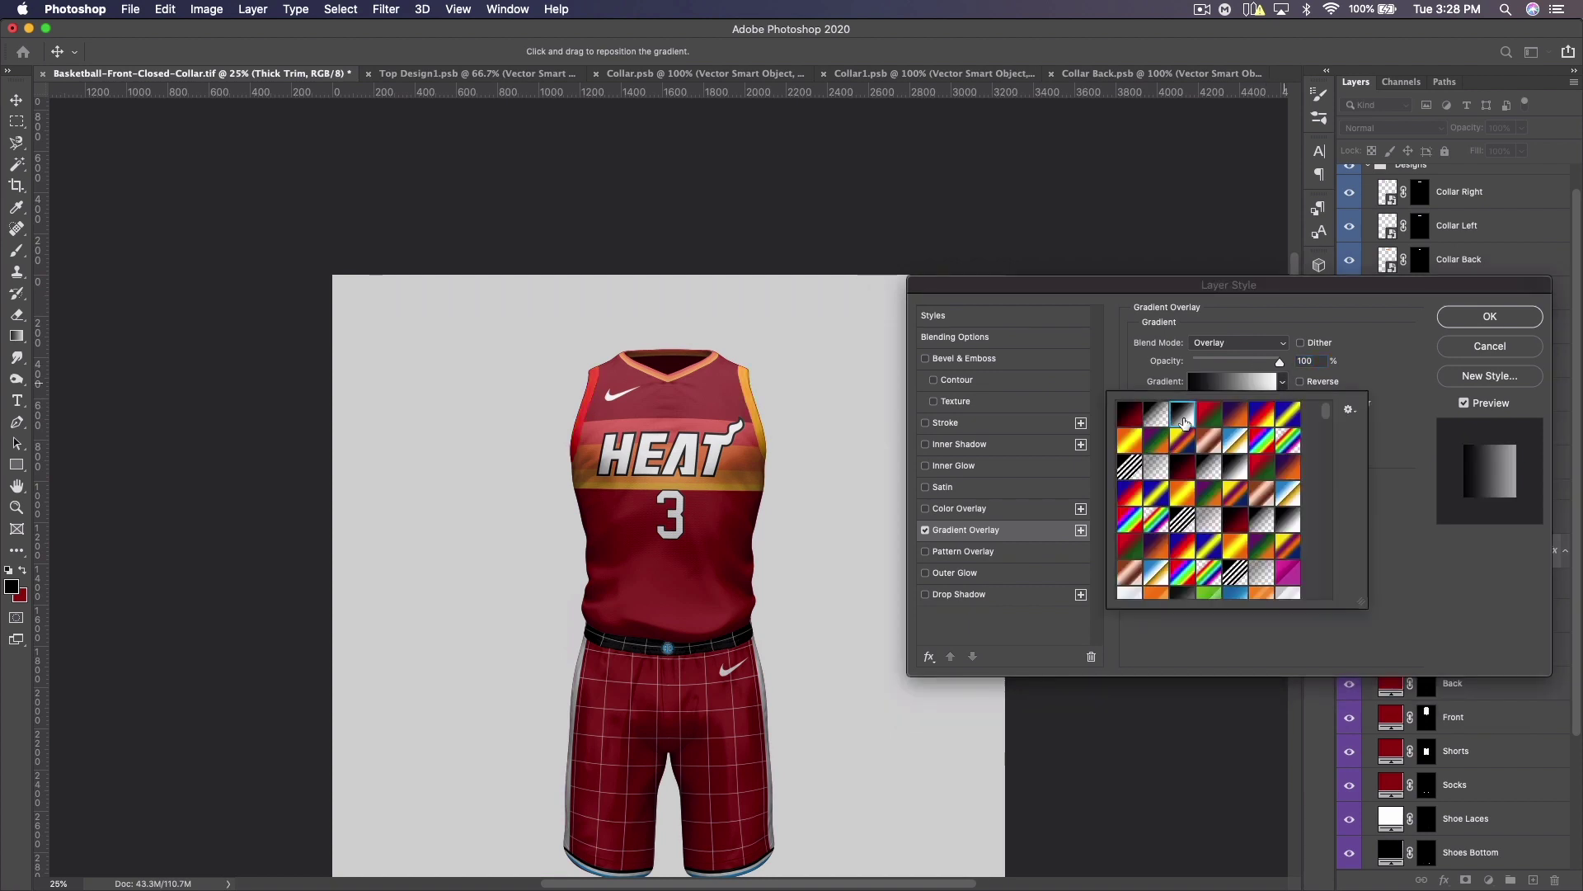
{"action": "left_click", "coordinate": [1476, 584]}
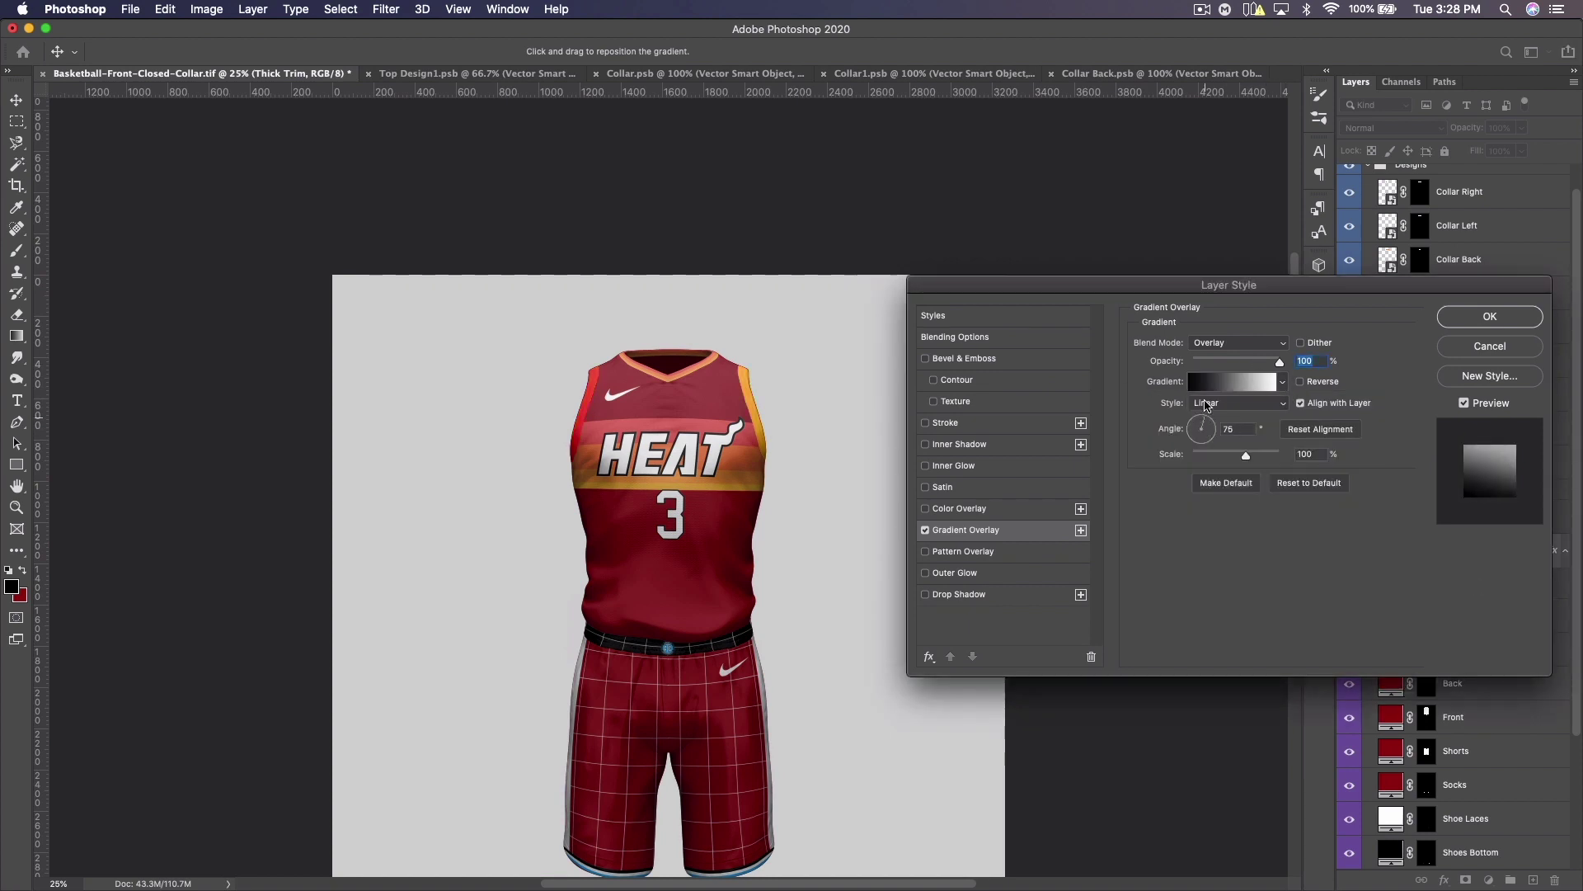
{"action": "key", "text": "Tab"}
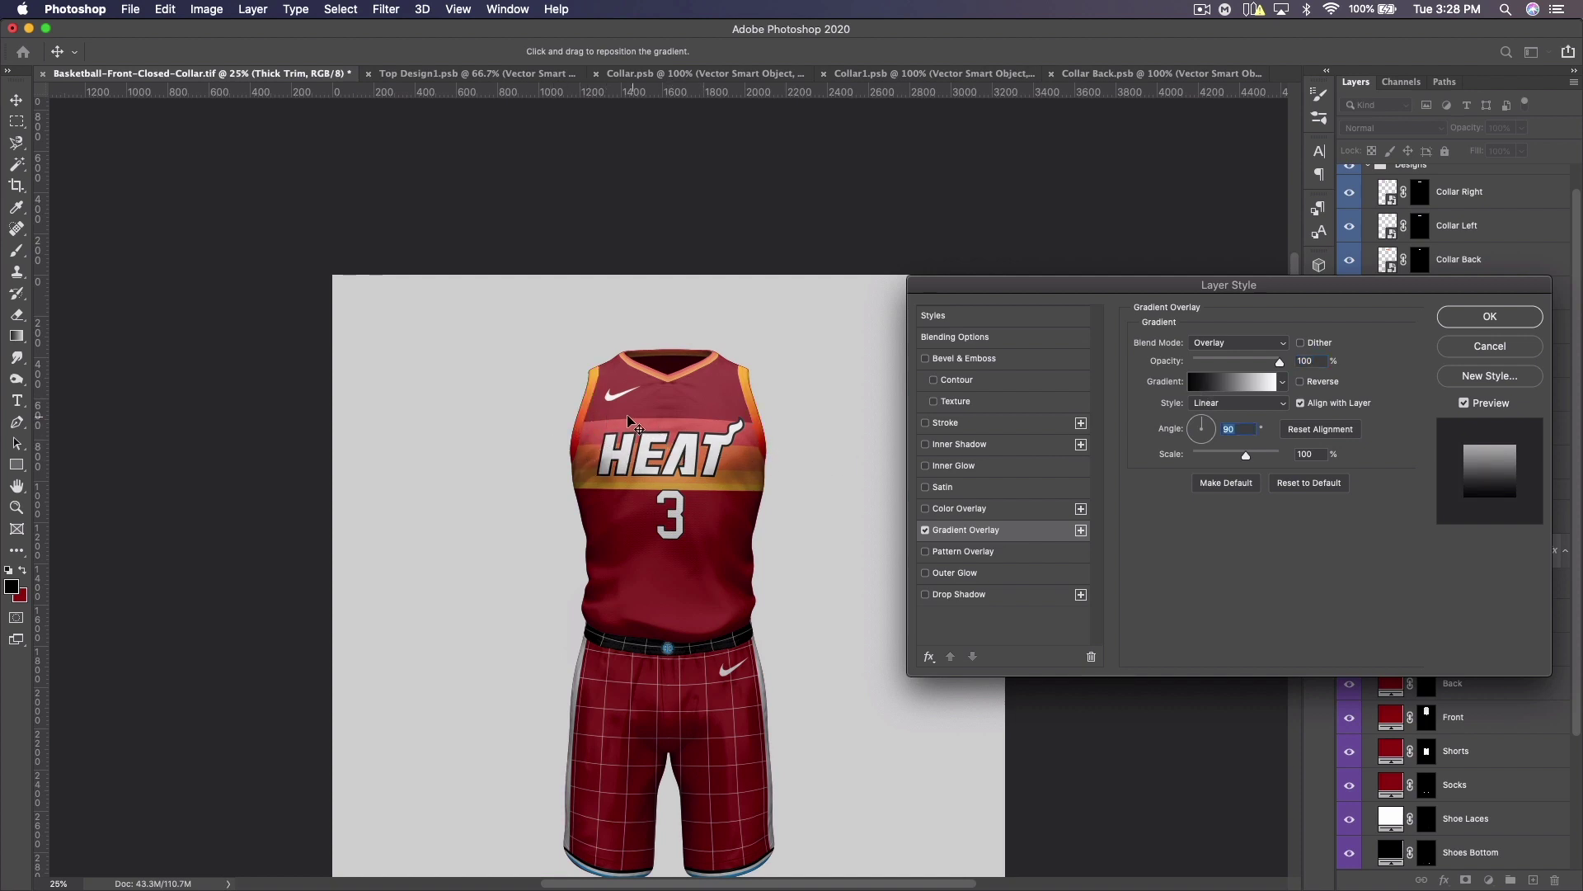
{"action": "left_click_drag", "start_coordinate": [1229, 359], "coordinate": [1257, 368]}
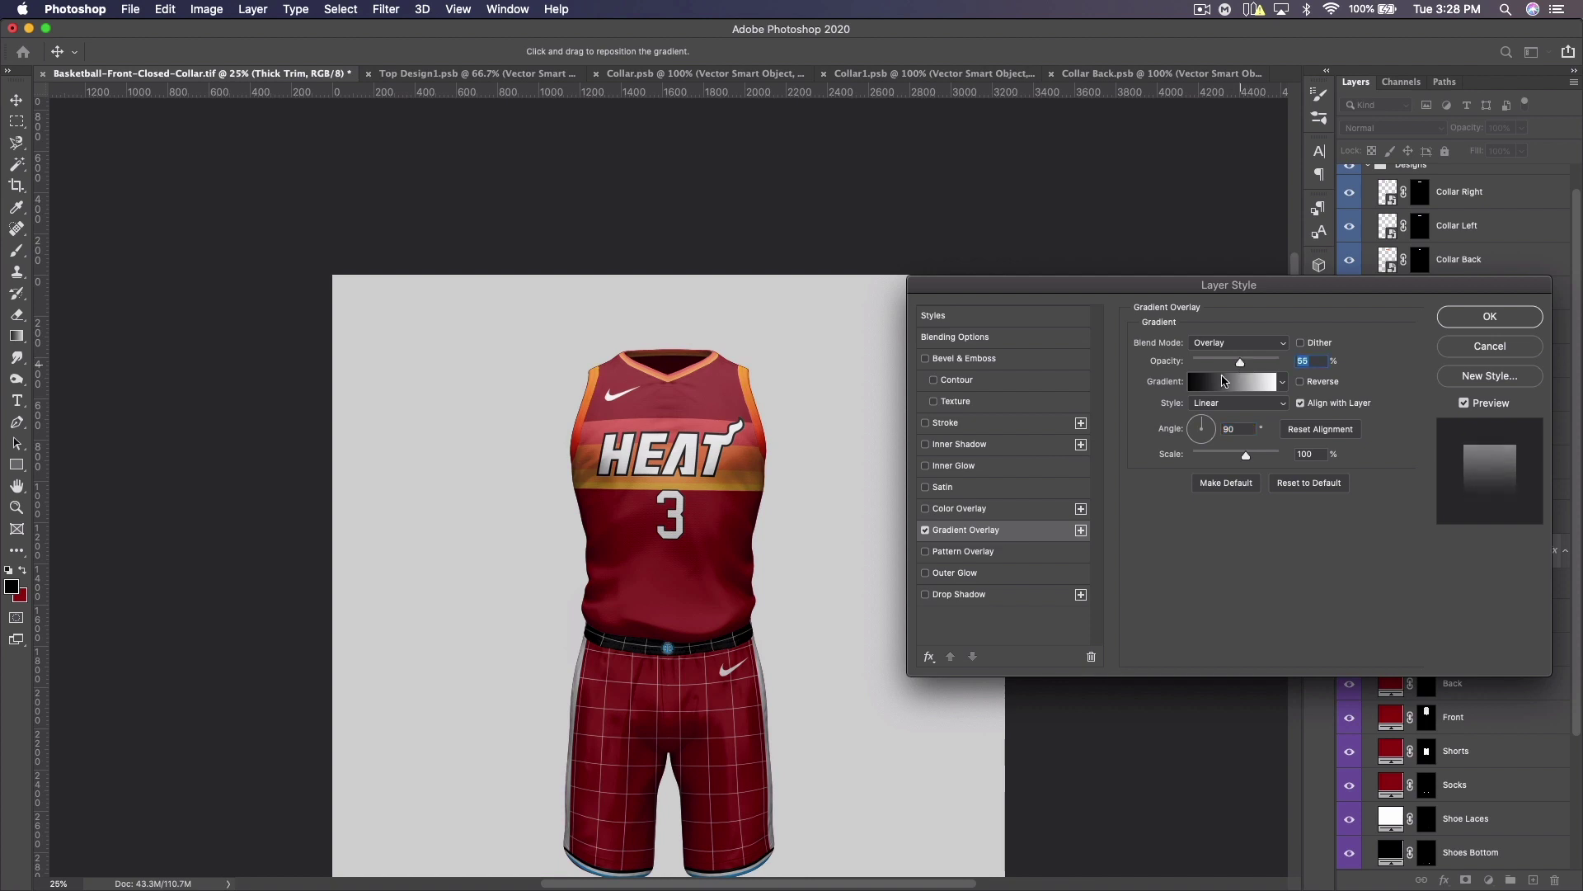
{"action": "left_click", "coordinate": [1443, 324]}
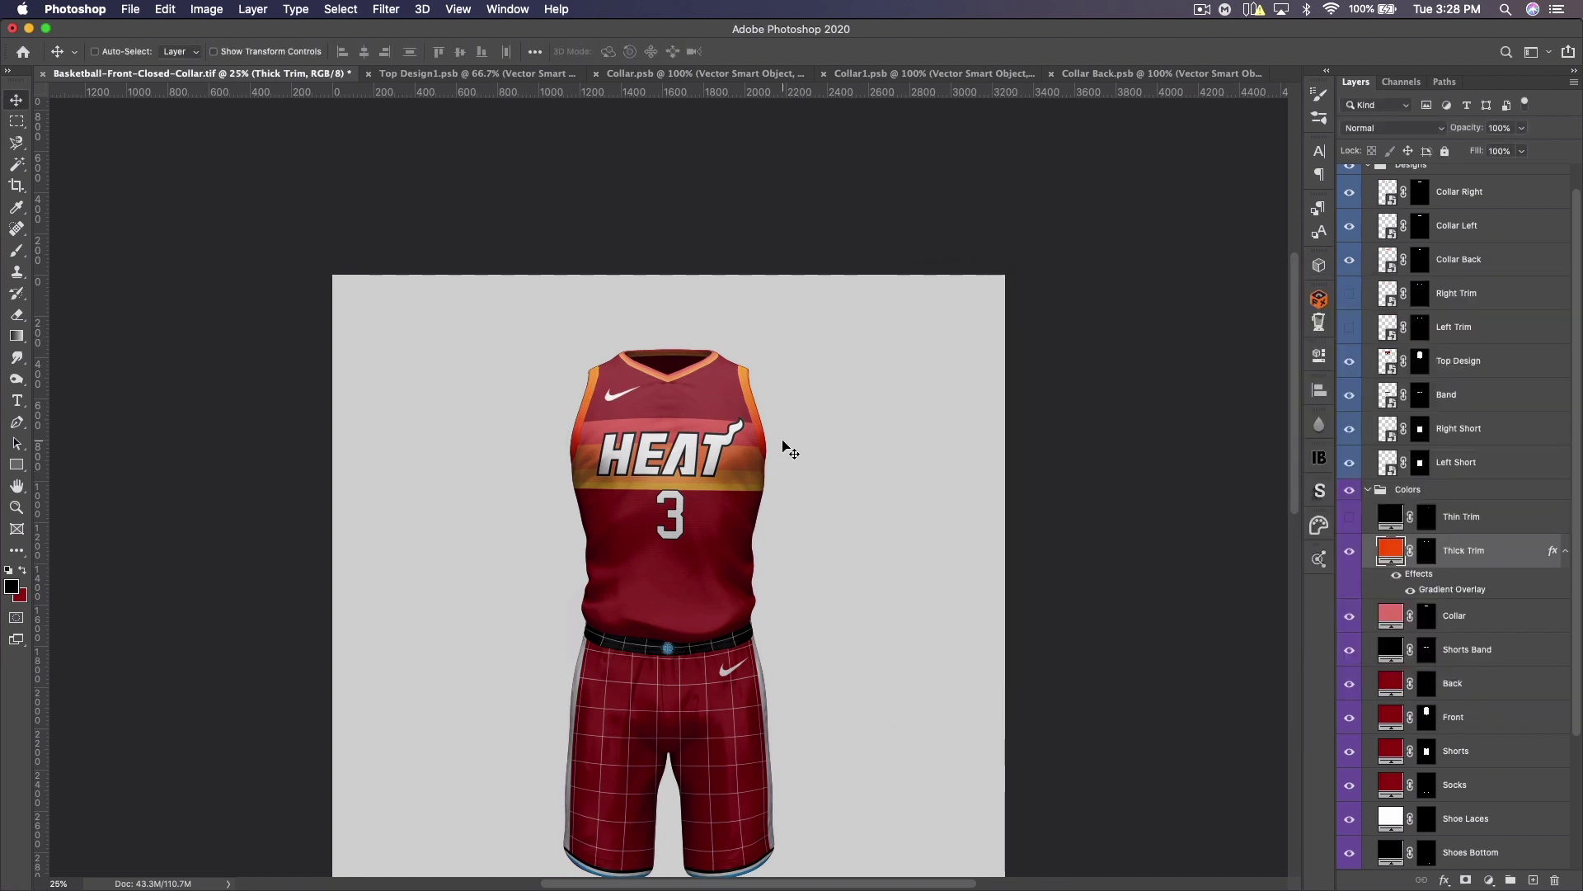
Step: Hide the Thick Trim layer
{"action": "scroll", "coordinate": [784, 449], "scroll_direction": "down", "scroll_amount": 2}
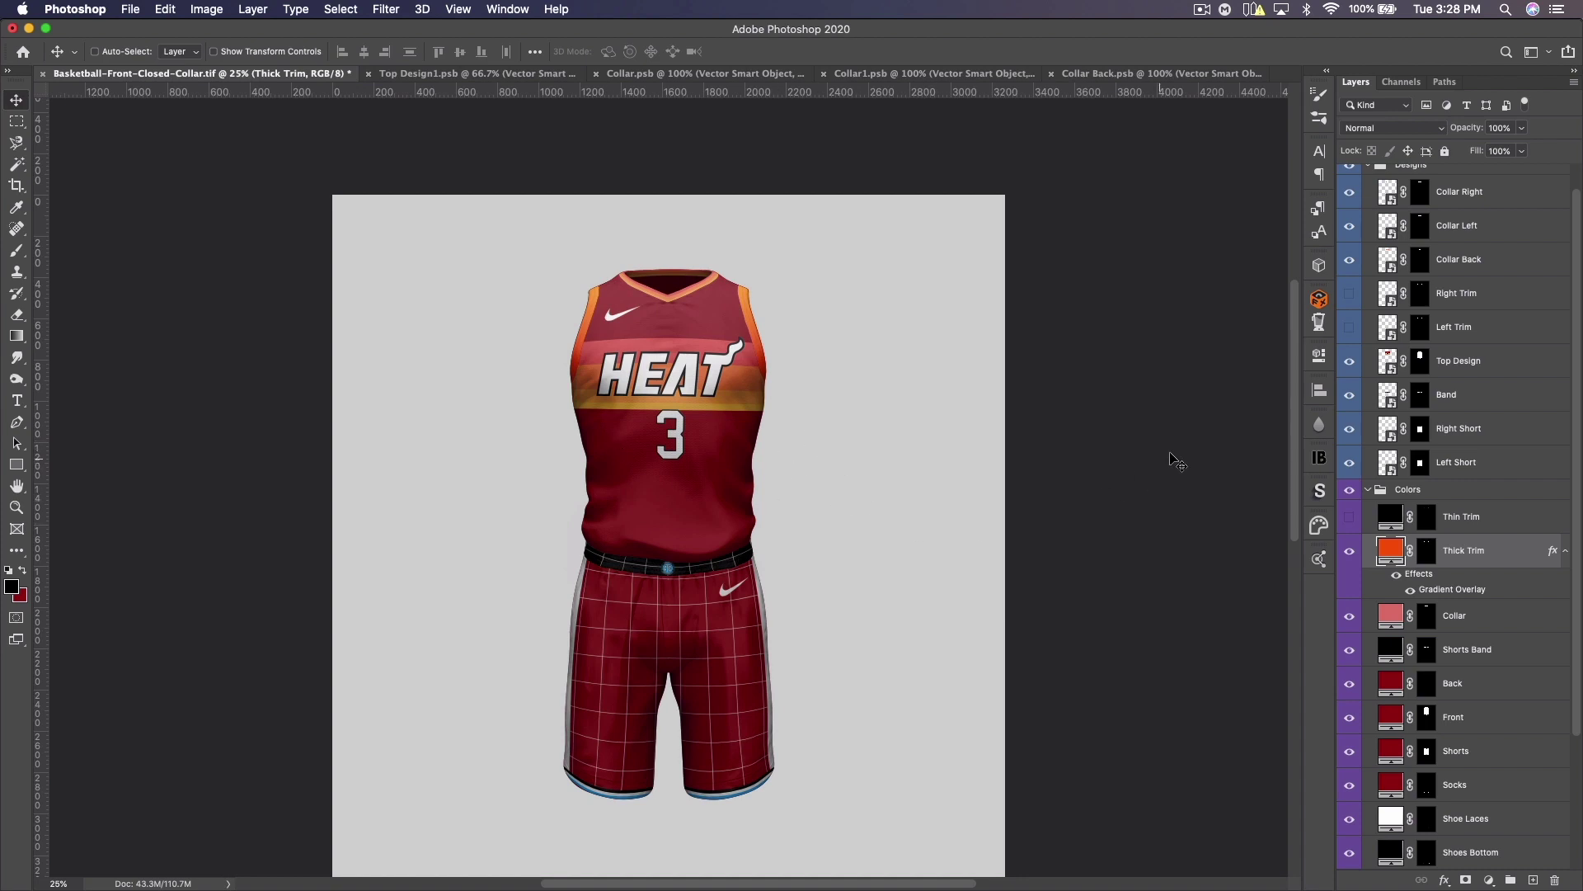
{"action": "left_click", "coordinate": [1350, 551]}
{"action": "scroll", "coordinate": [823, 544], "scroll_direction": "down", "scroll_amount": 1}
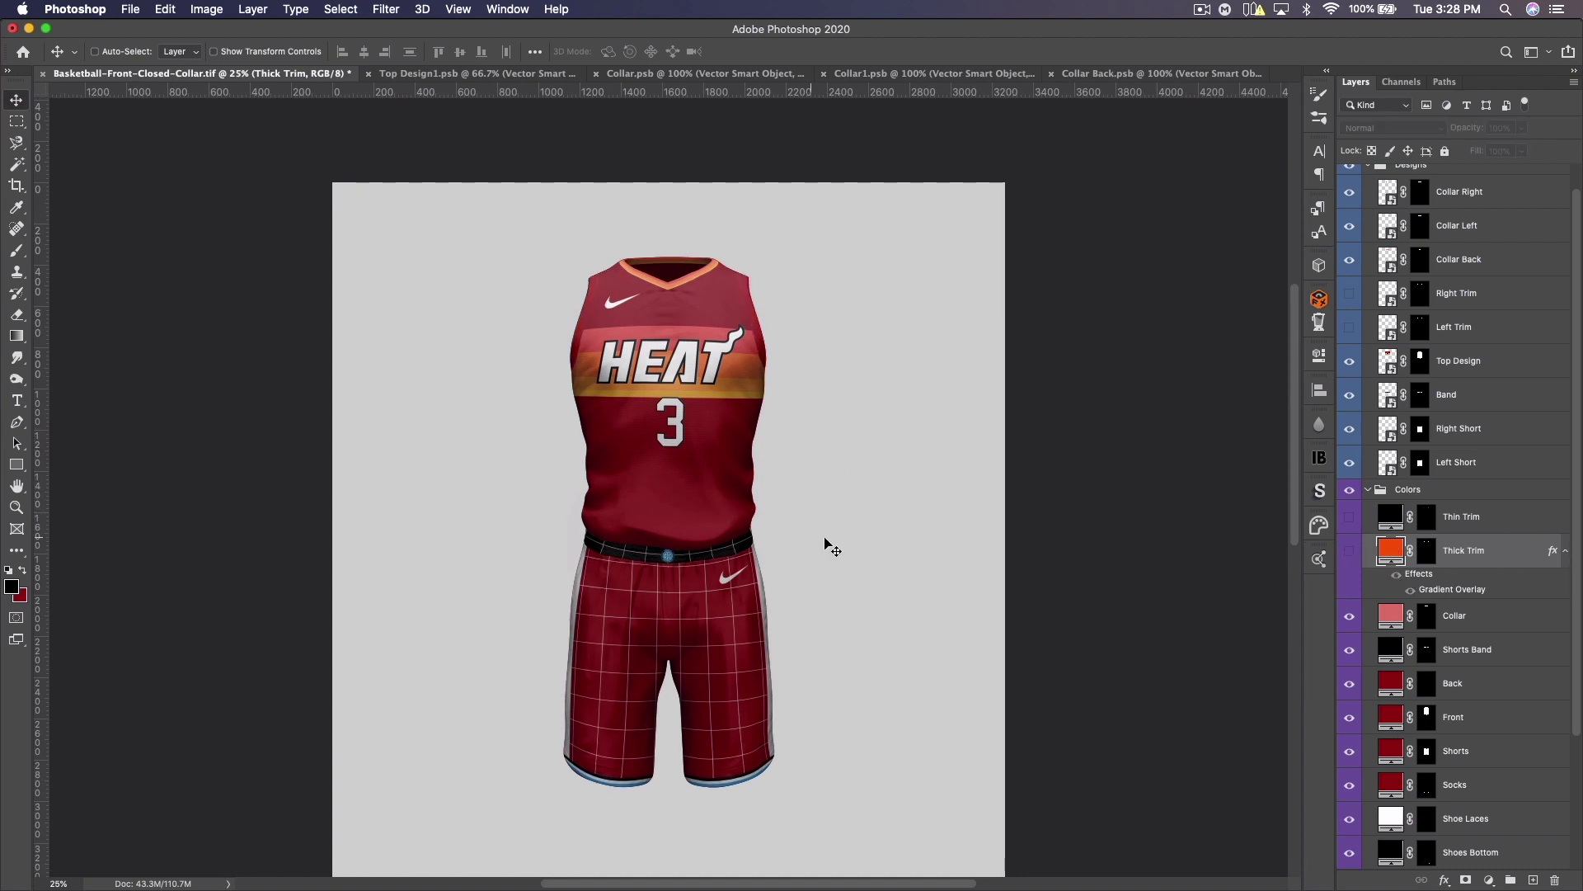
Step: Open the Band smart object and close the Collar Back, Collar1 and Top Design1 documents
{"action": "double_click", "coordinate": [1392, 399]}
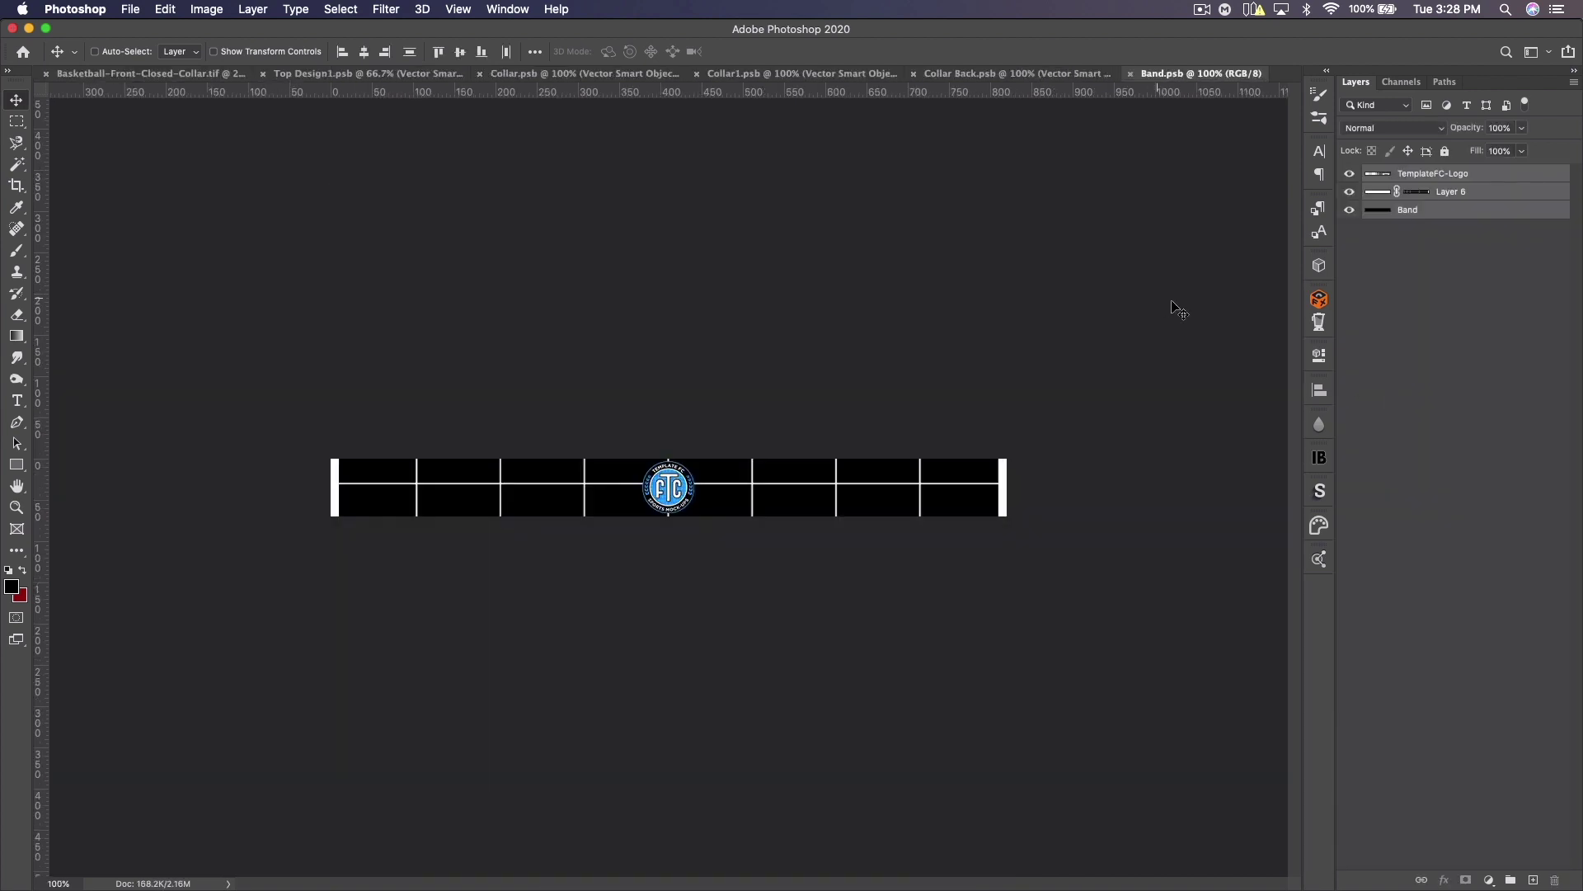
{"action": "left_click", "coordinate": [916, 75]}
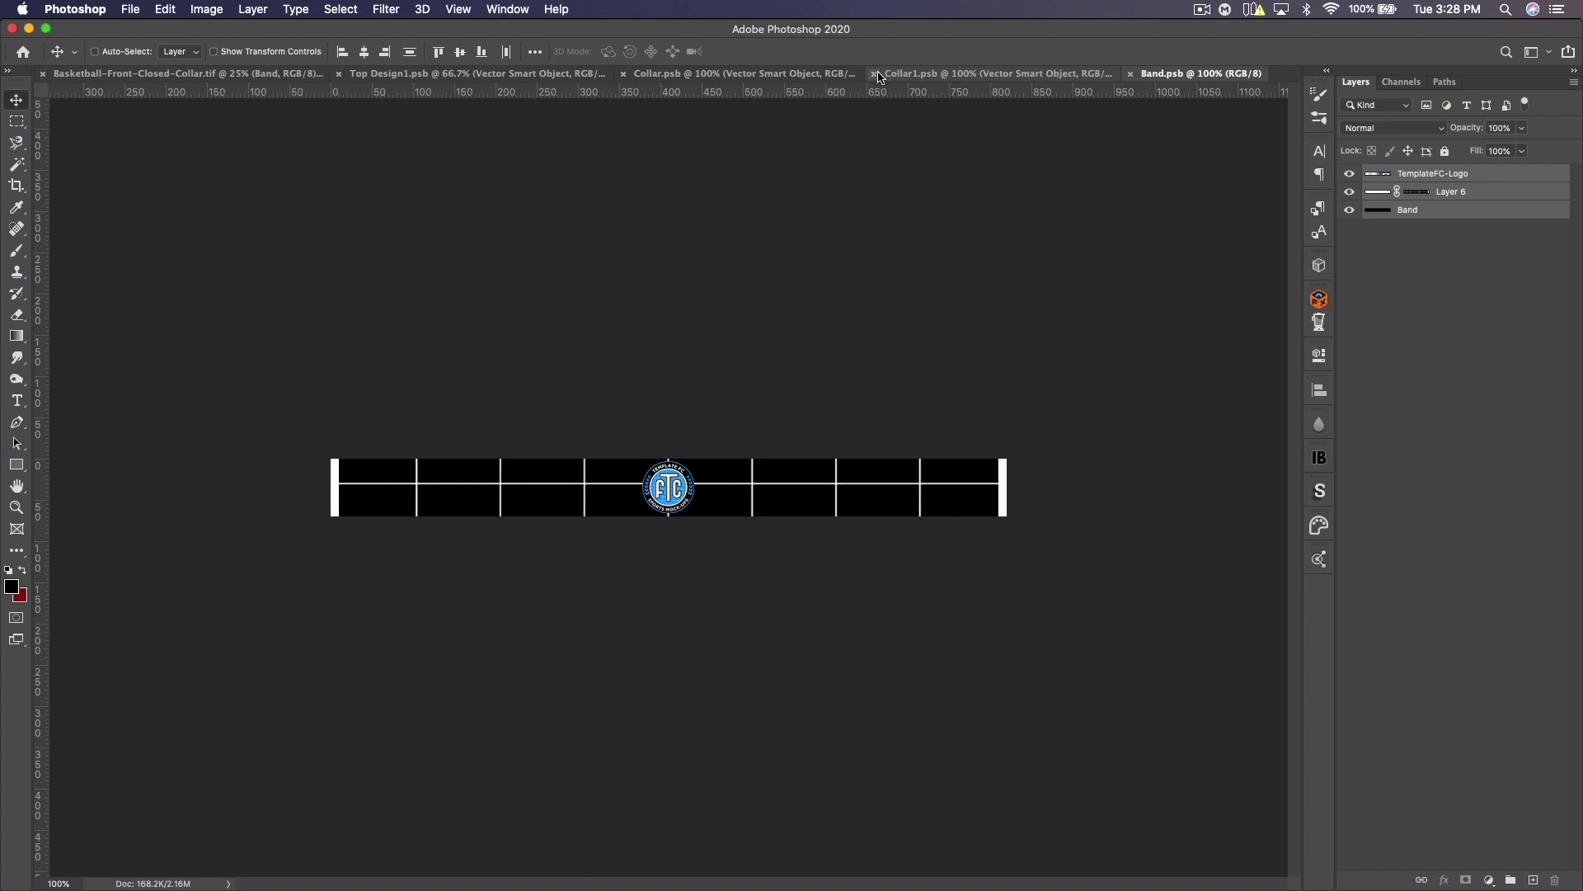
{"action": "left_click", "coordinate": [875, 74]}
{"action": "left_click", "coordinate": [339, 75]}
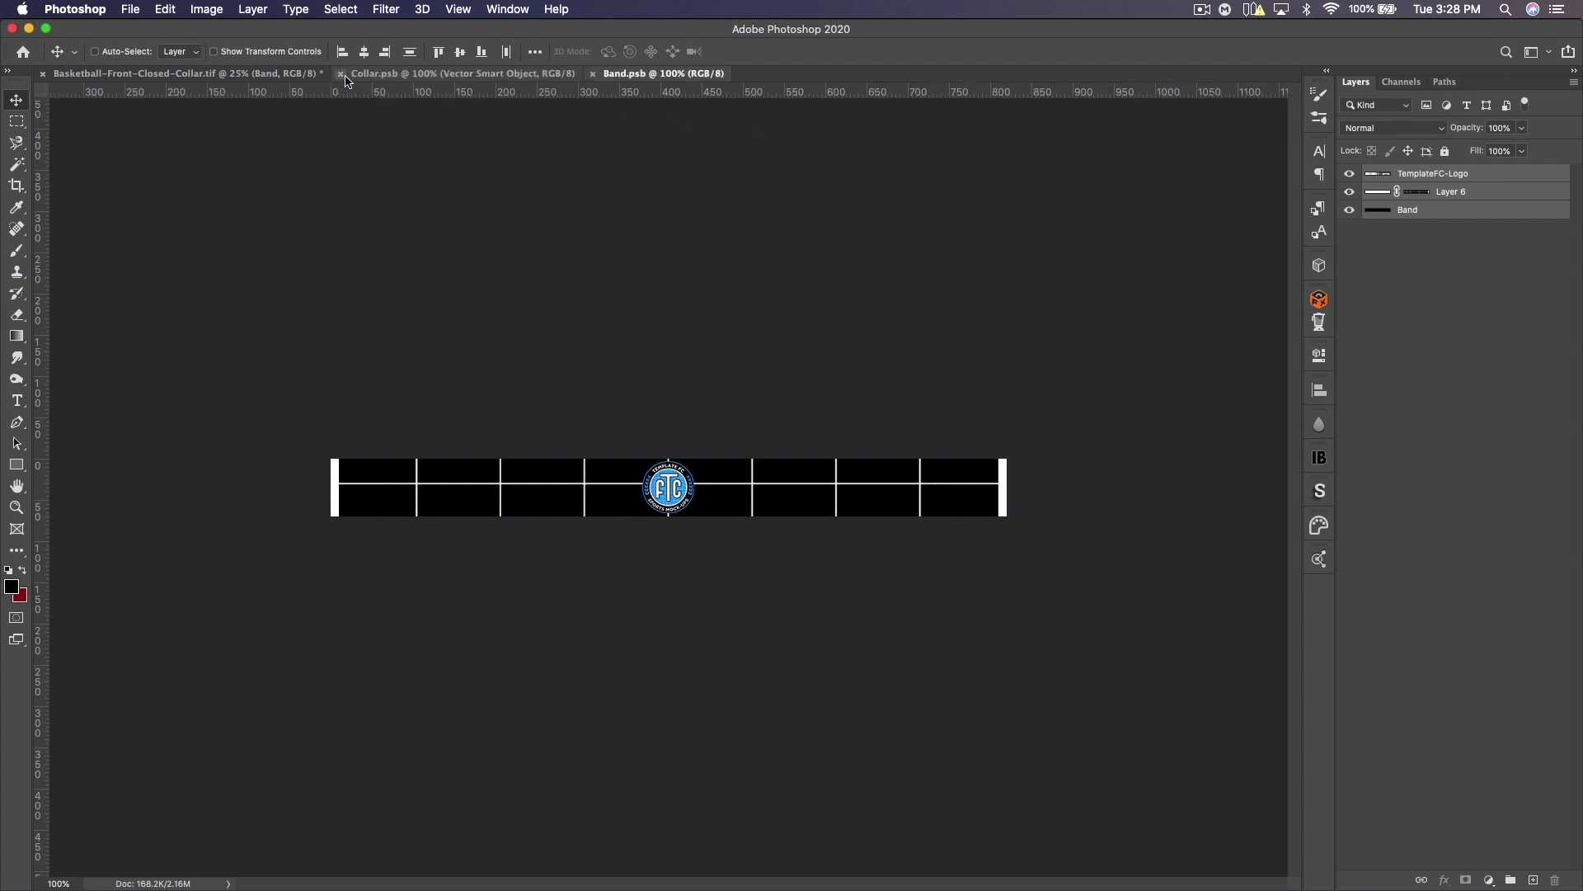
{"action": "left_click", "coordinate": [386, 79]}
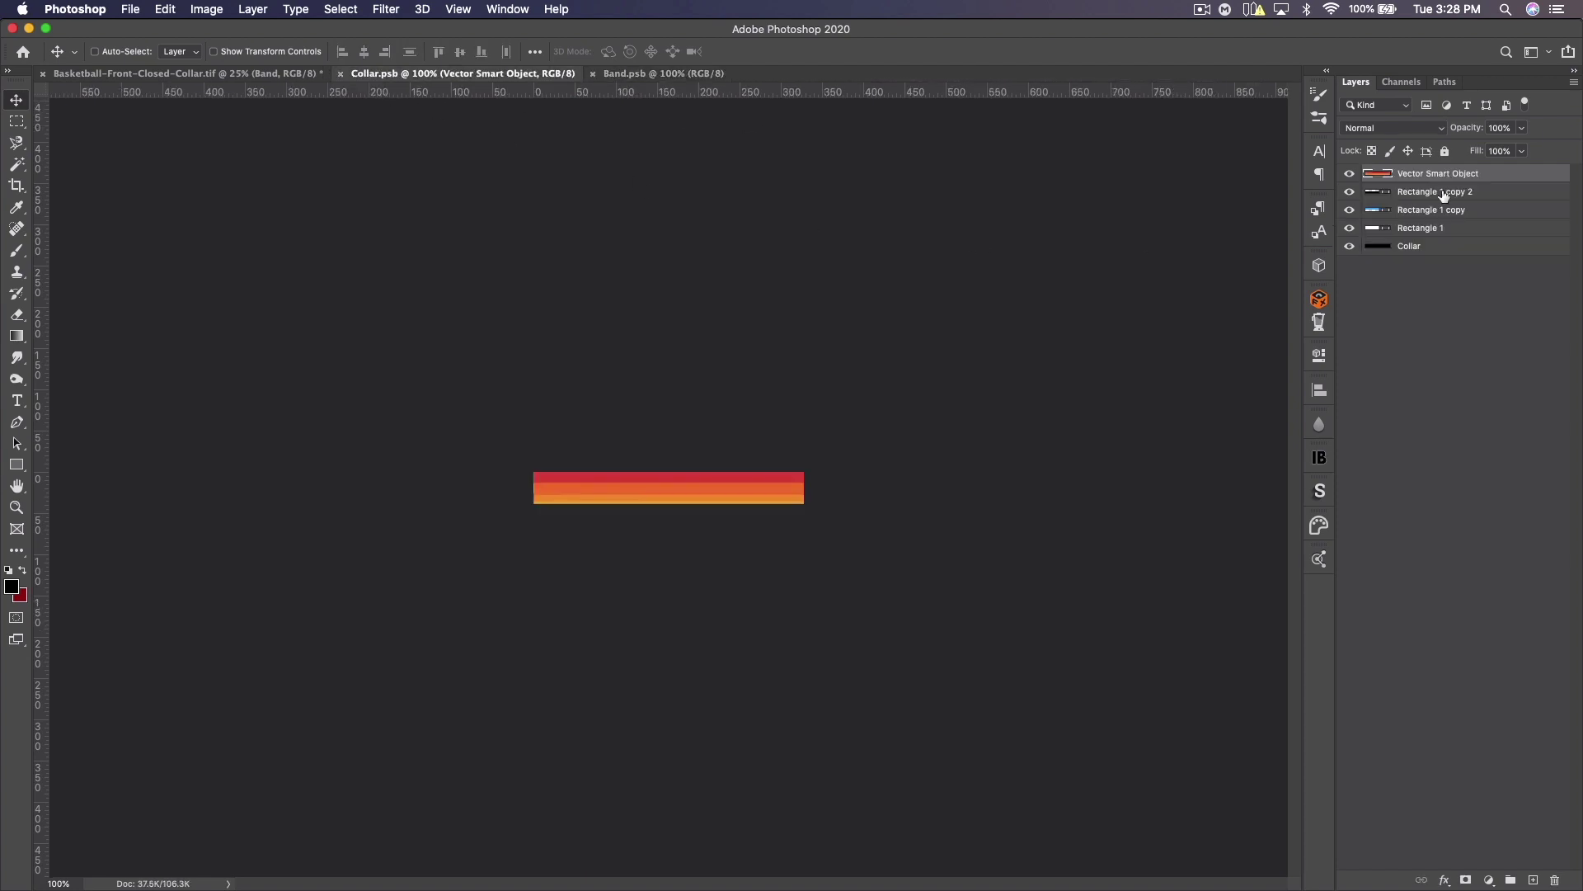
{"action": "left_click", "coordinate": [635, 75]}
Step: Place the orange stripe in Band, stretch it across the full width, and save Band
{"action": "left_click_drag", "start_coordinate": [702, 455], "coordinate": [702, 405]}
{"action": "key", "text": "super+t"}
{"action": "left_click_drag", "start_coordinate": [961, 462], "coordinate": [1063, 464]}
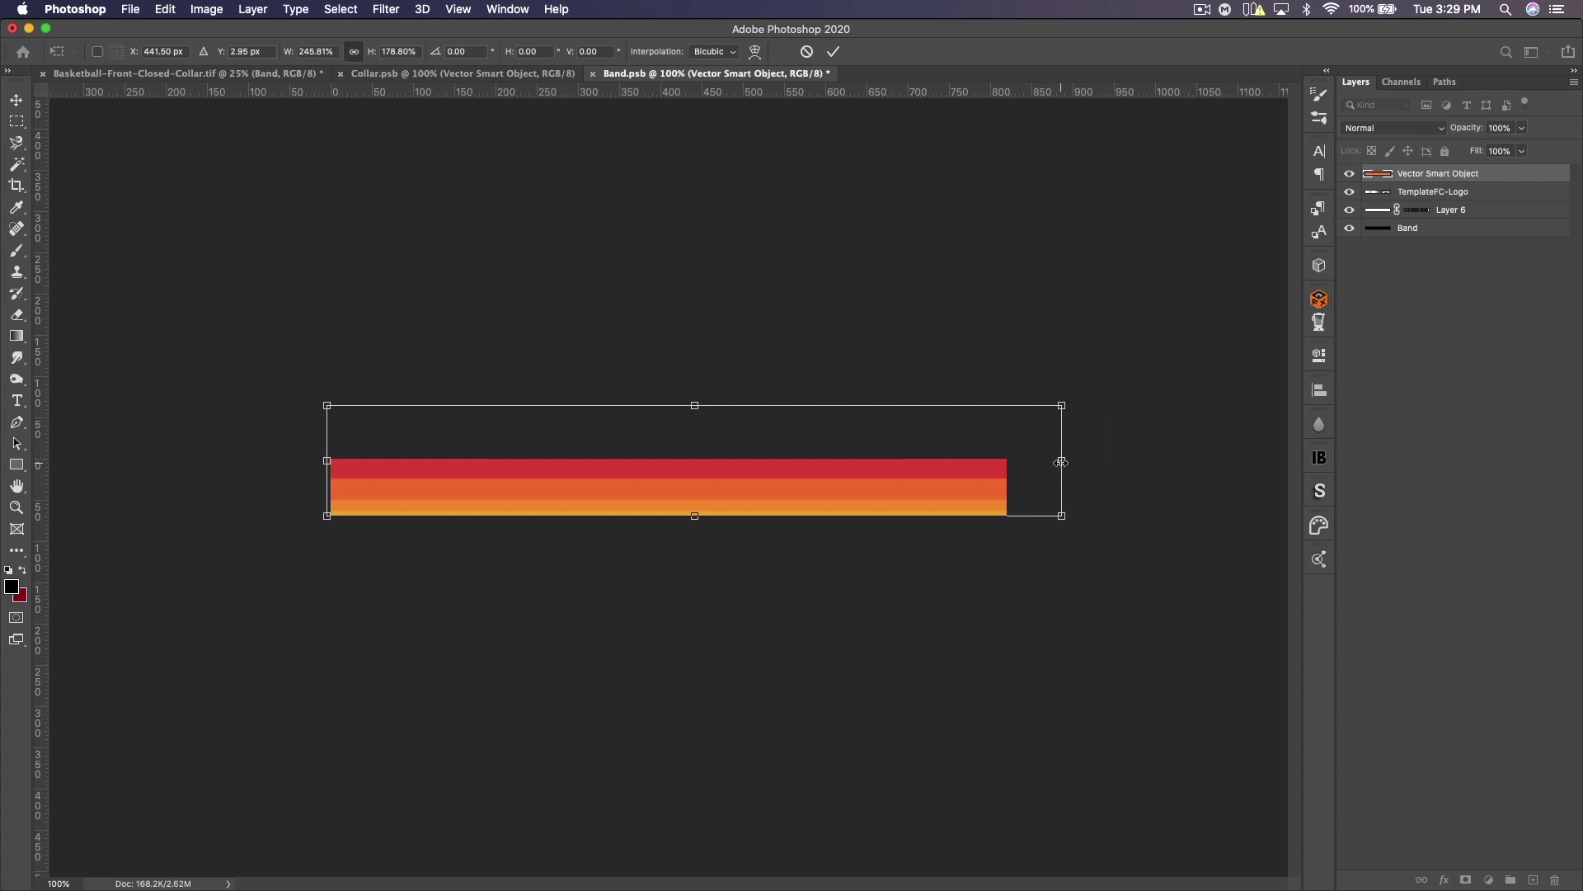
{"action": "key", "text": "Return"}
{"action": "key", "text": "super+s"}
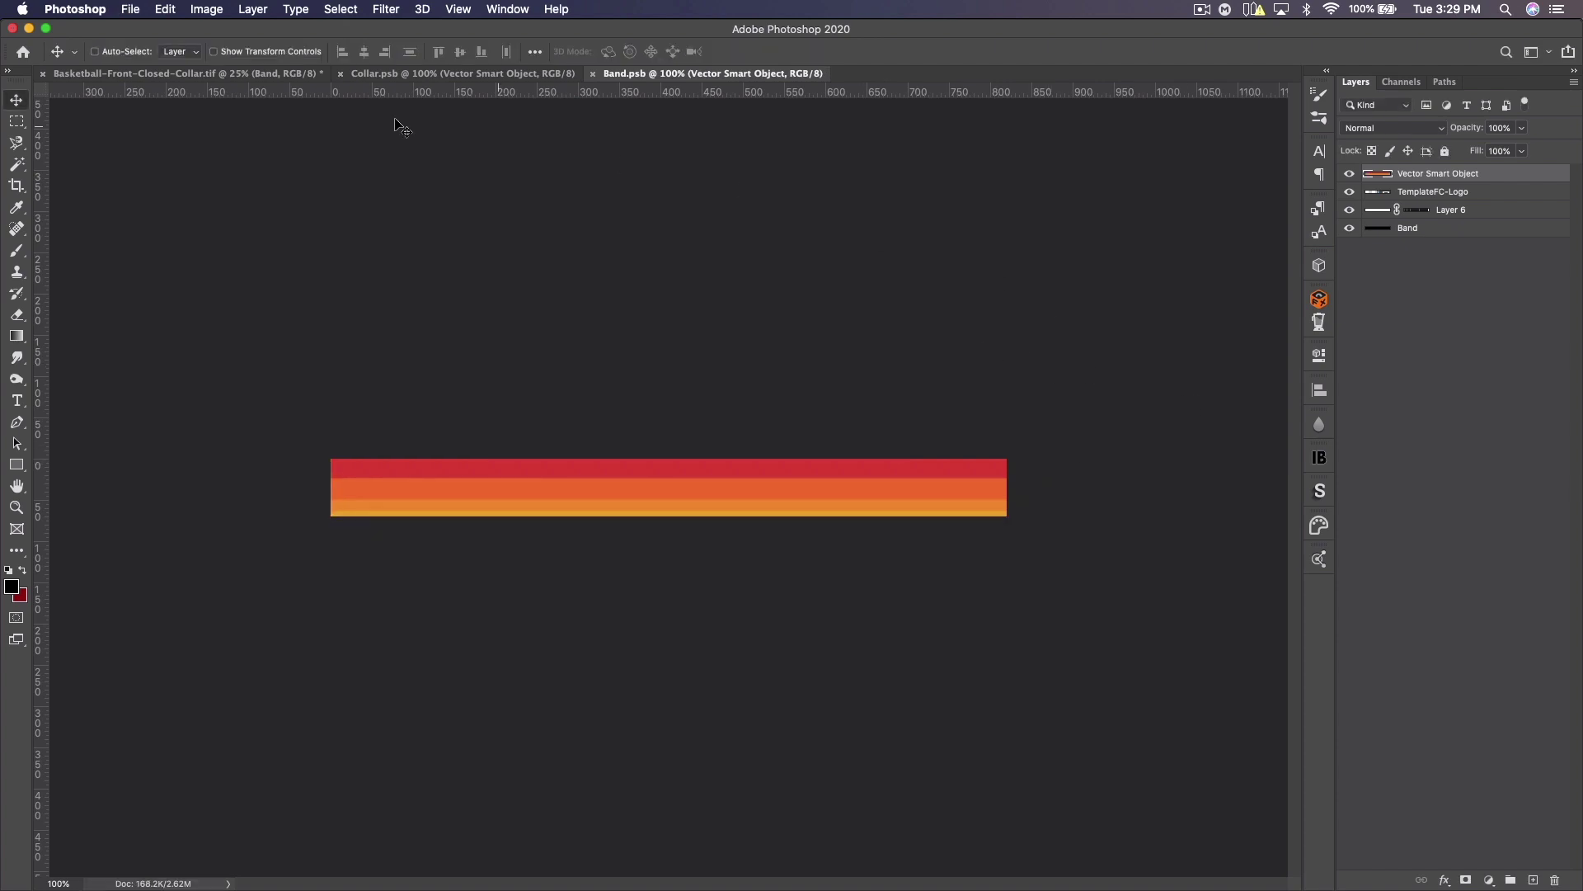
{"action": "left_click", "coordinate": [182, 74]}
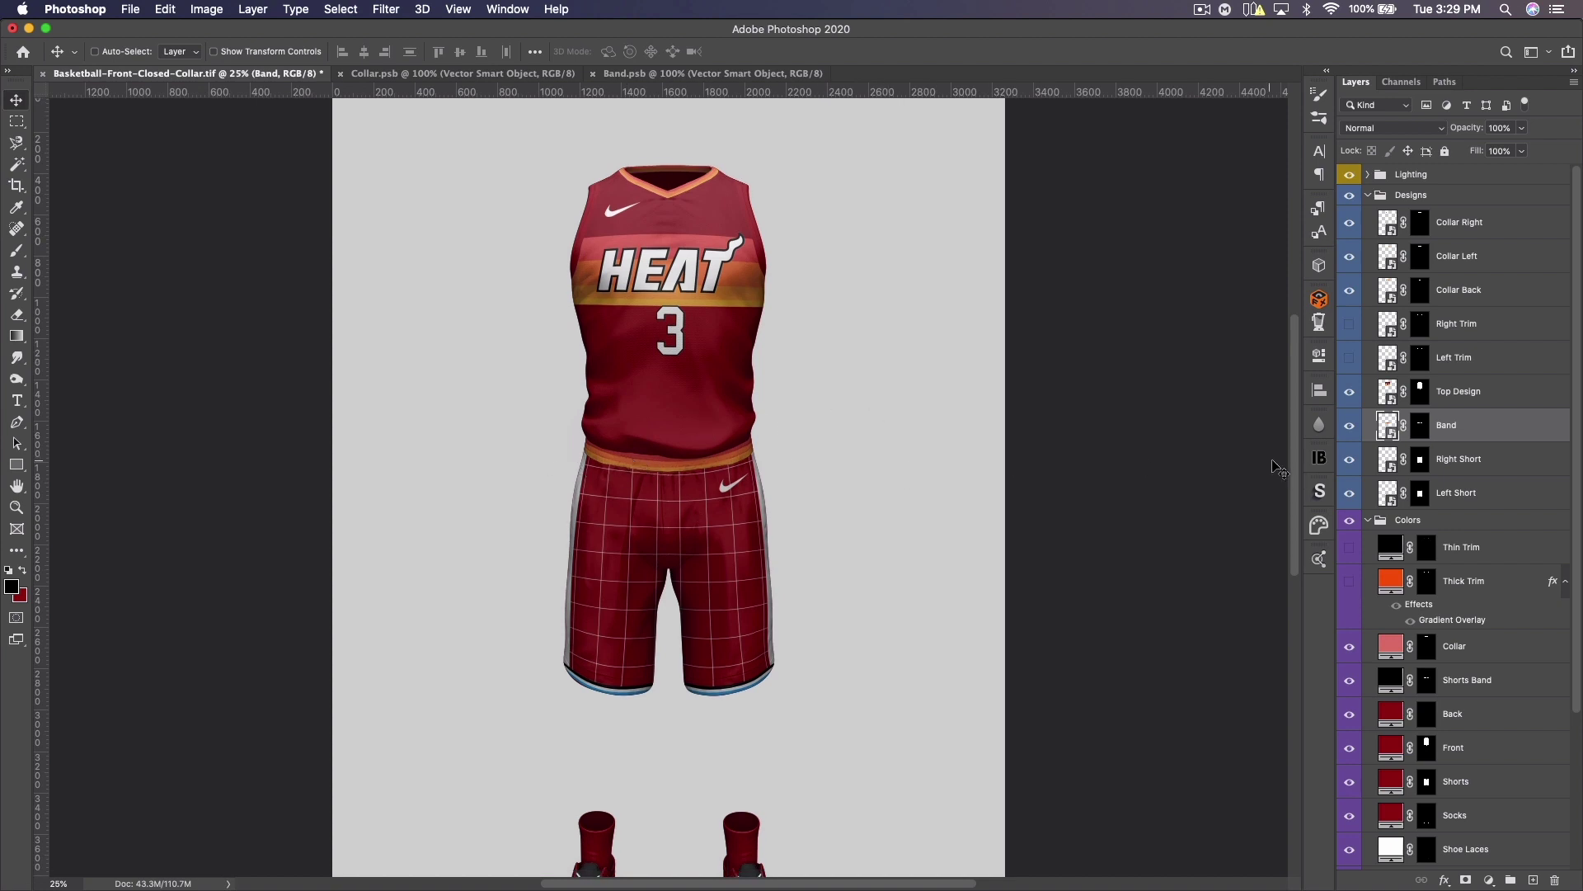
Step: Open Right Short and Left Short and hide the plaid Layer 1 in each
{"action": "double_click", "coordinate": [1391, 468]}
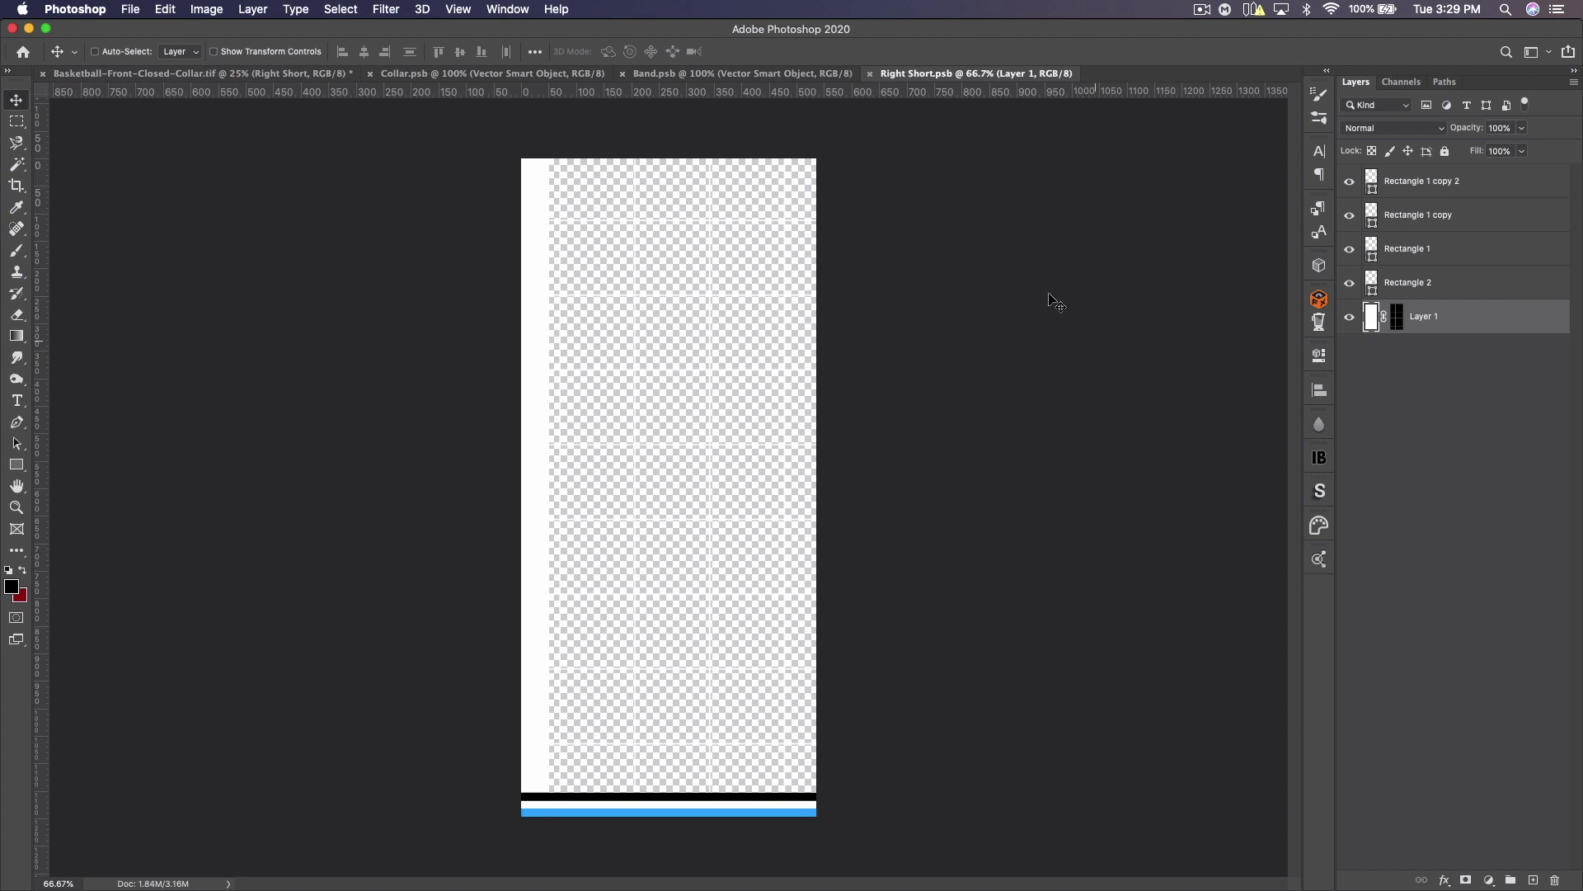
{"action": "left_click", "coordinate": [129, 74]}
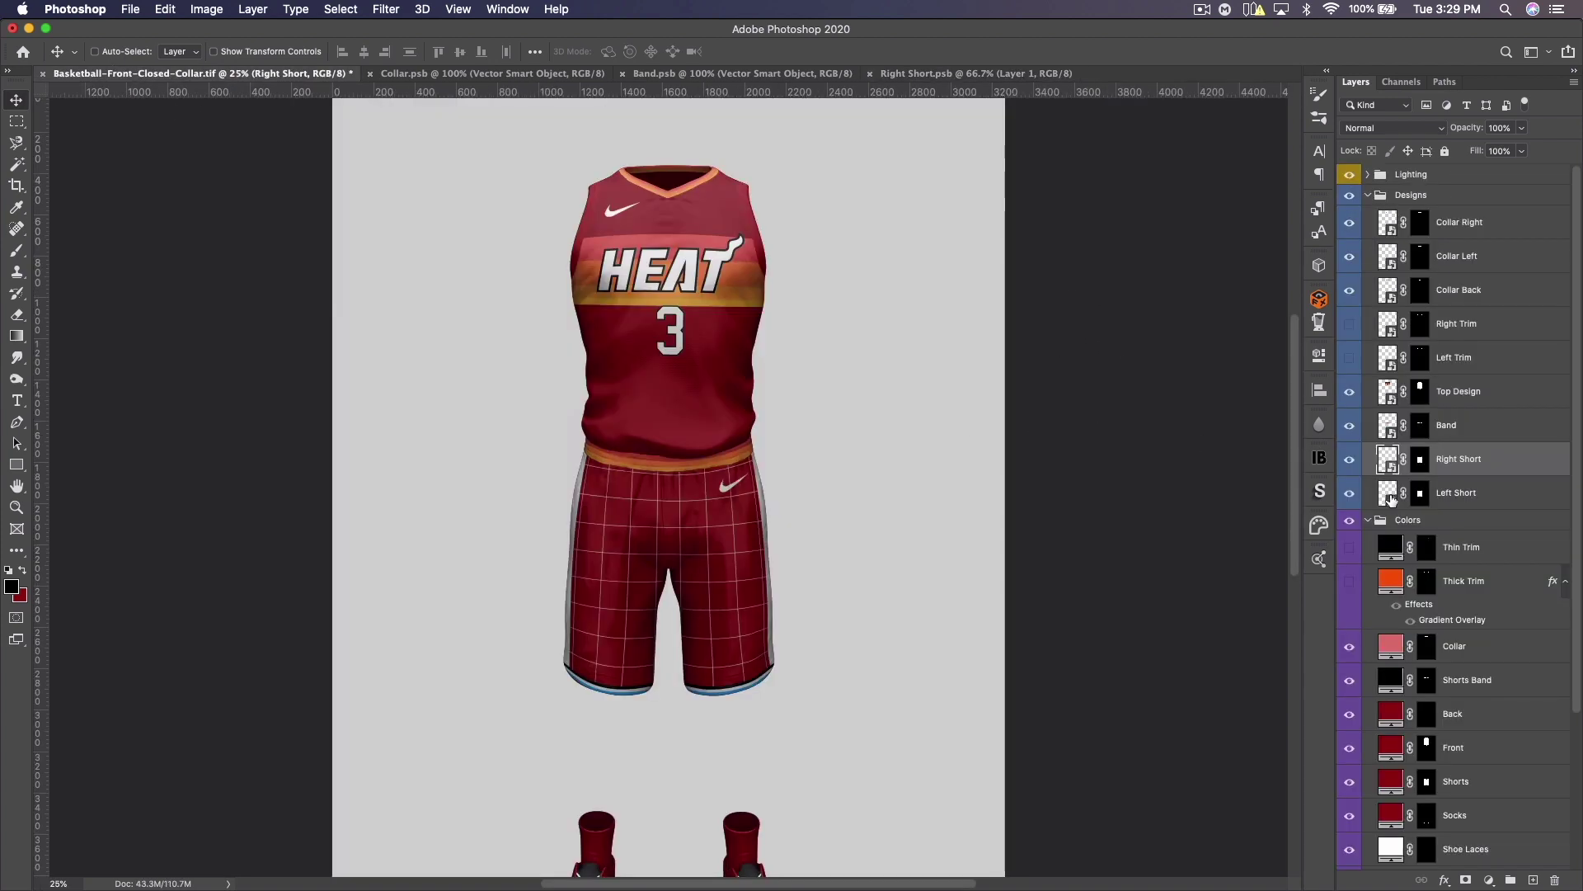
{"action": "double_click", "coordinate": [1390, 495]}
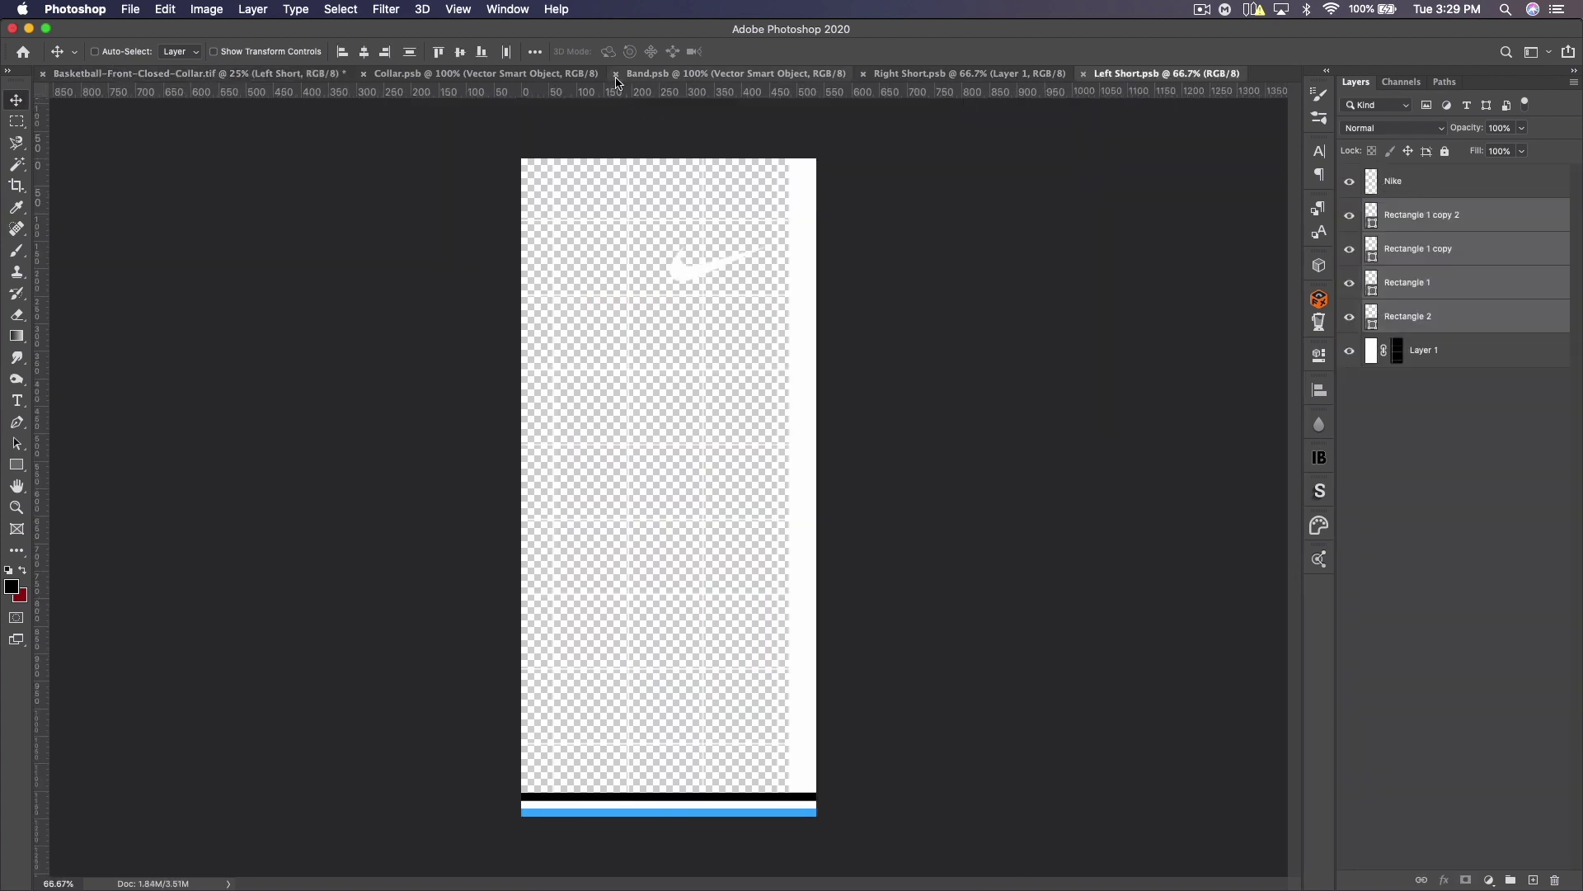
{"action": "left_click", "coordinate": [615, 74]}
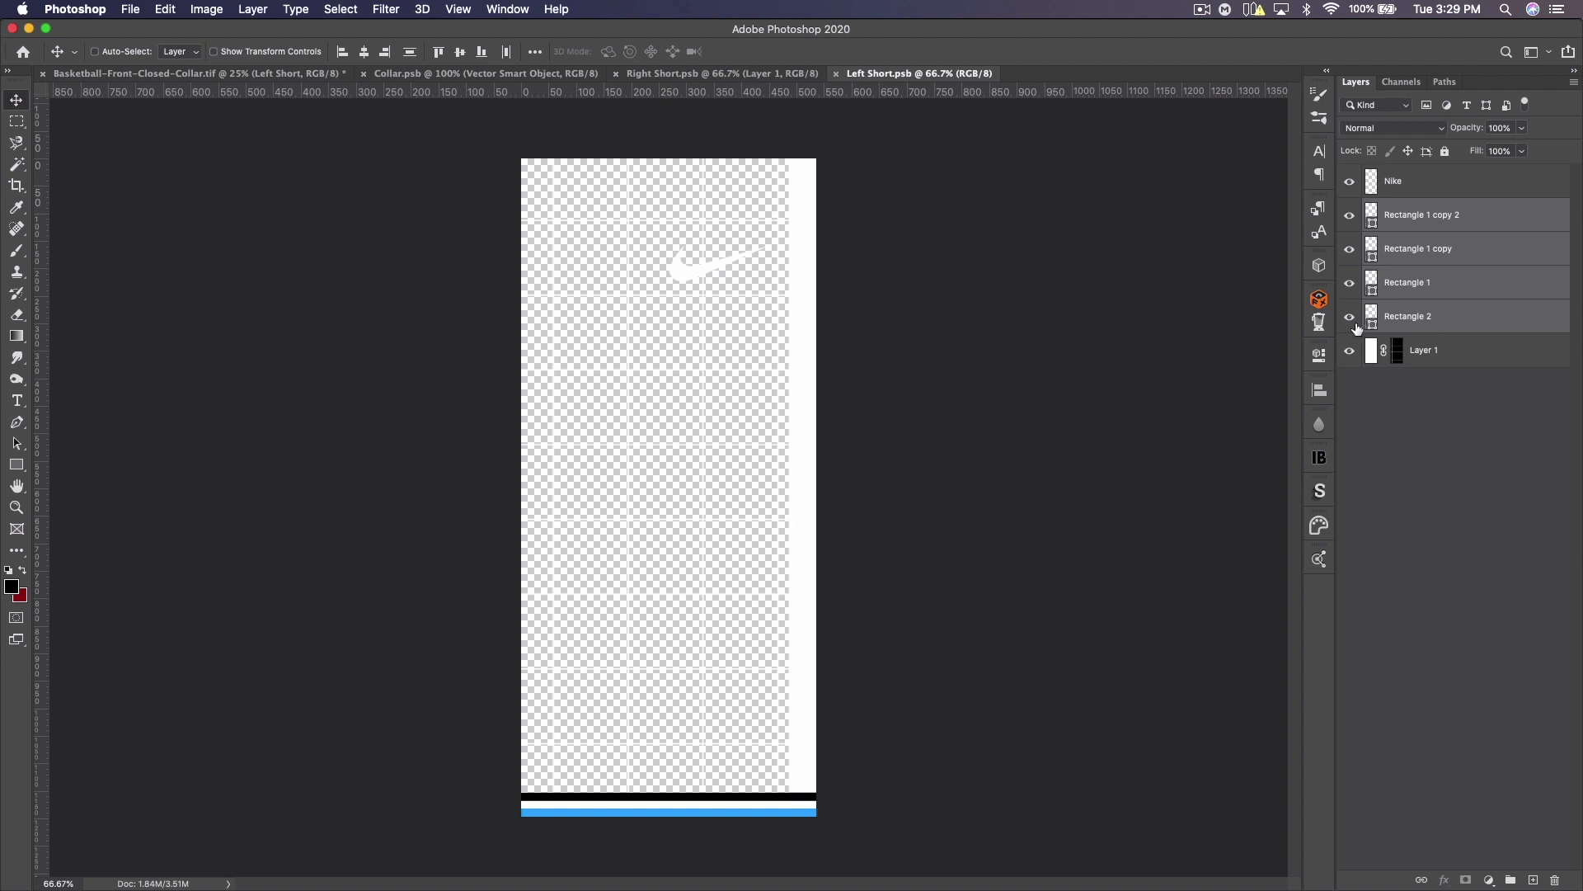
{"action": "left_click", "coordinate": [1350, 351]}
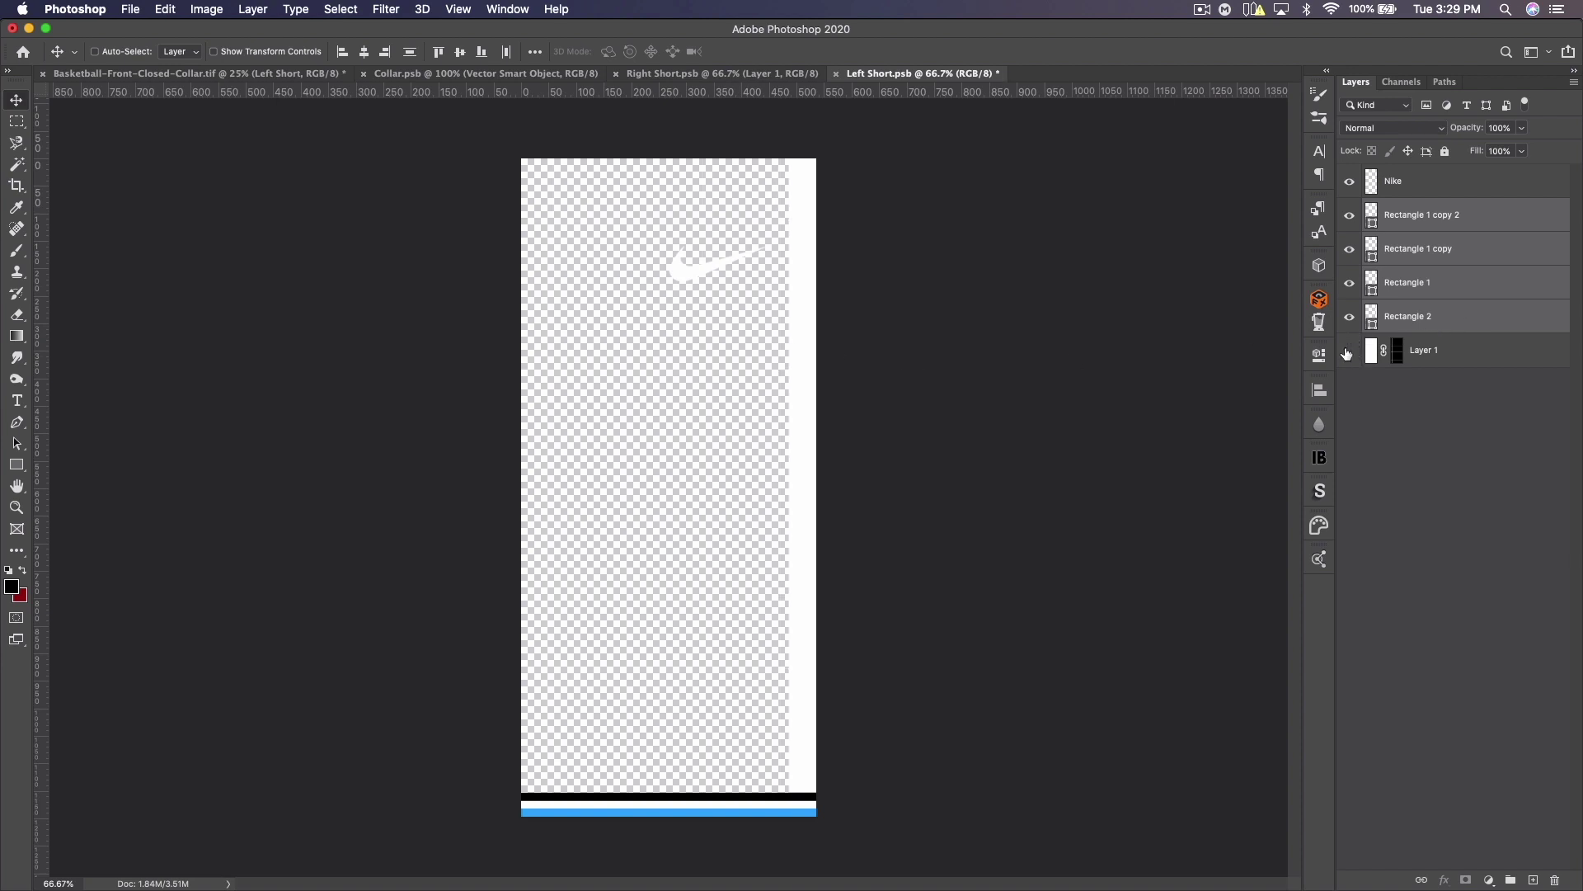
{"action": "left_click", "coordinate": [697, 75]}
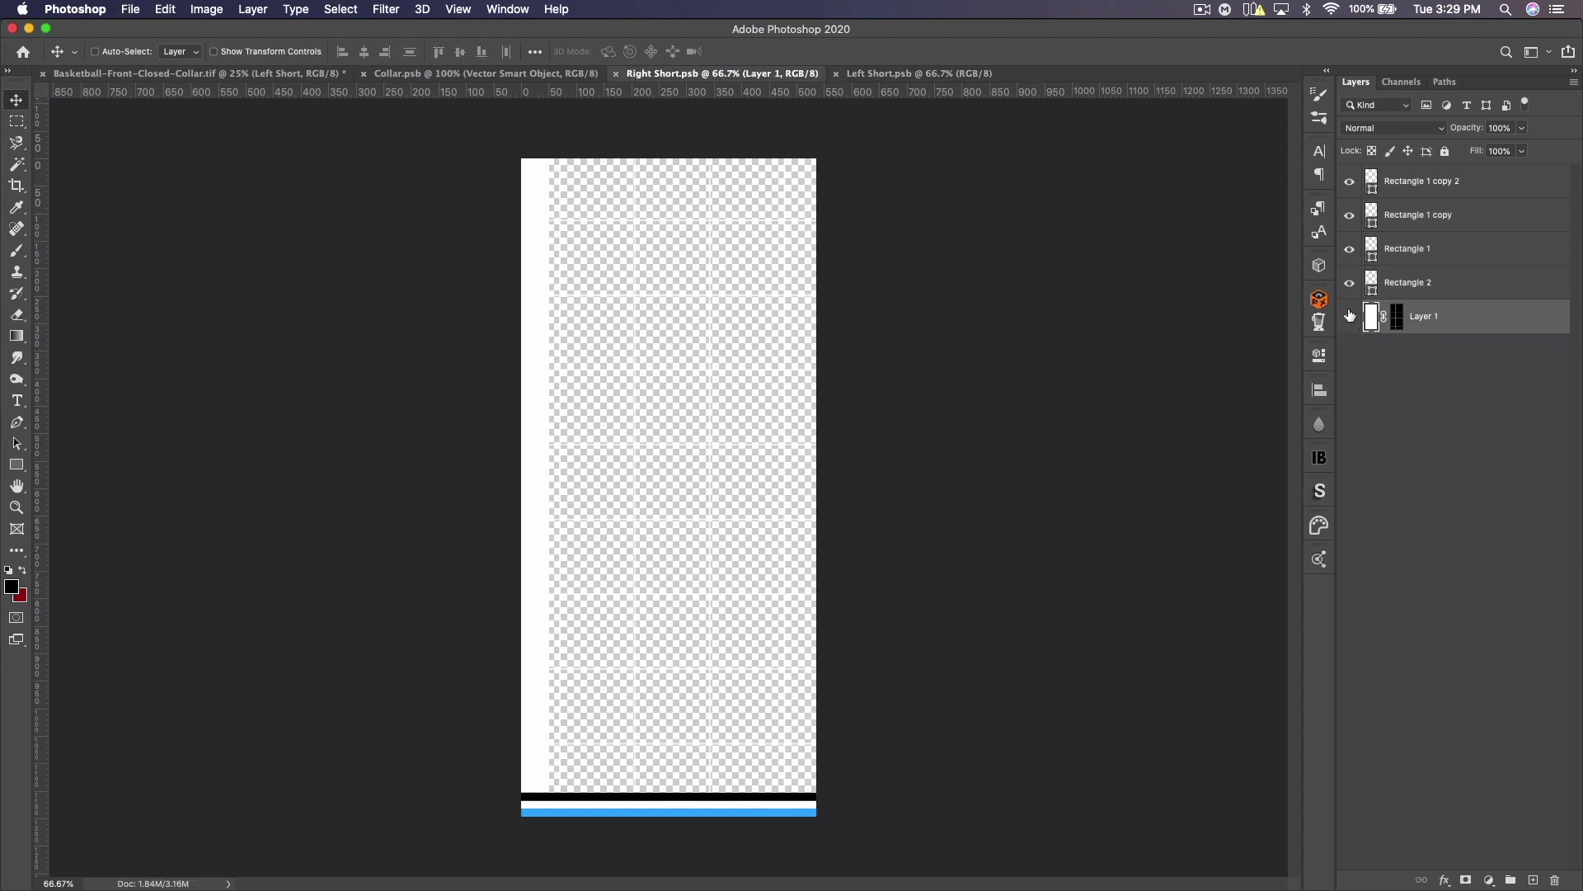
{"action": "left_click", "coordinate": [1350, 316]}
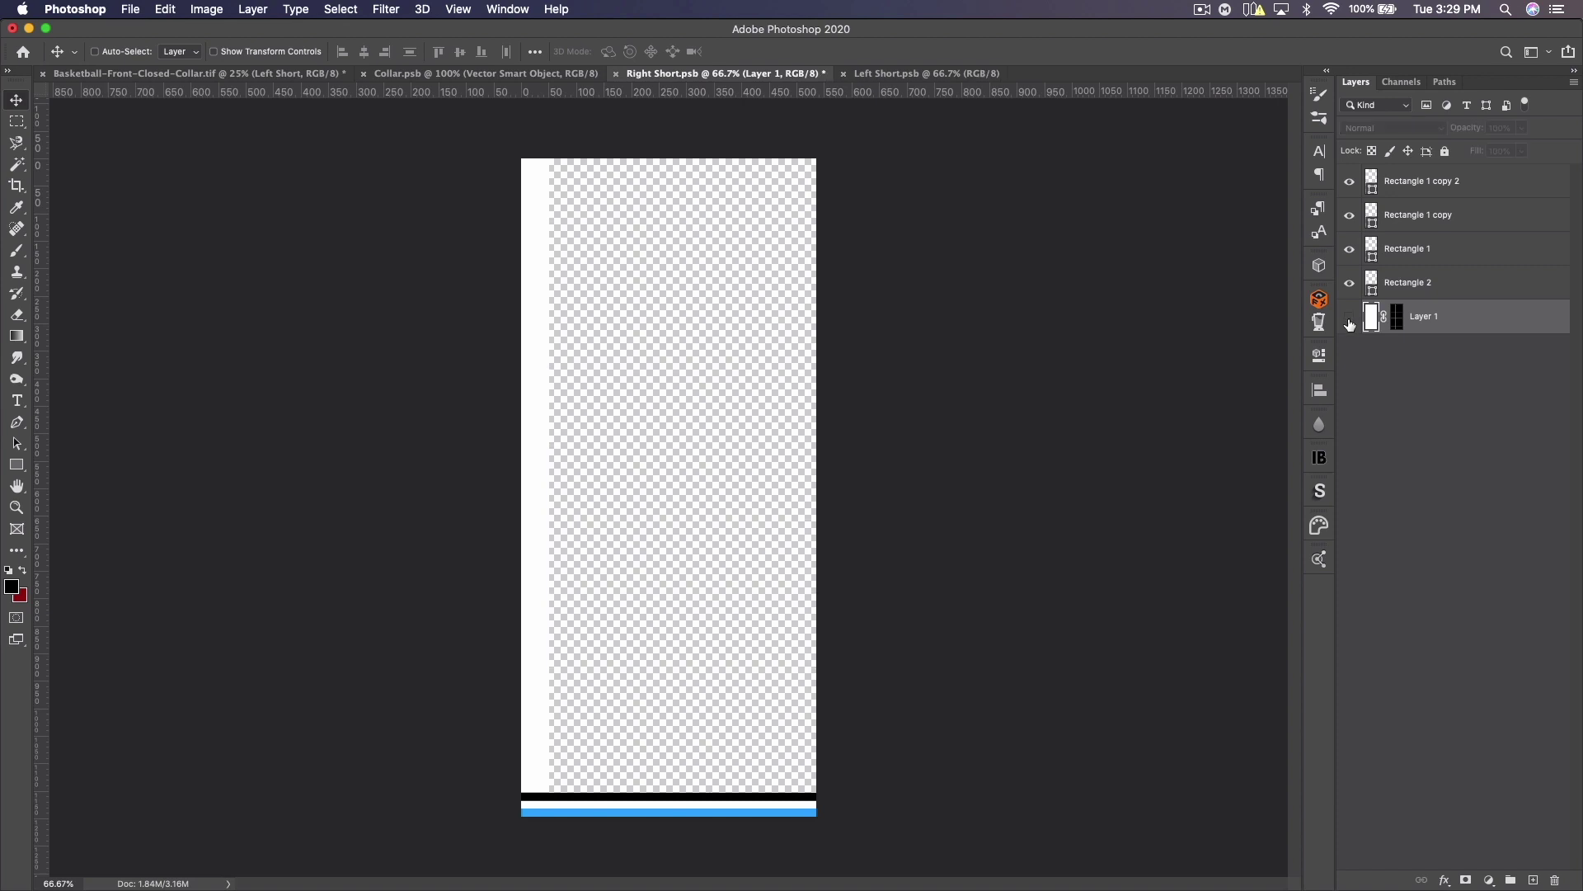
{"action": "left_click", "coordinate": [899, 74]}
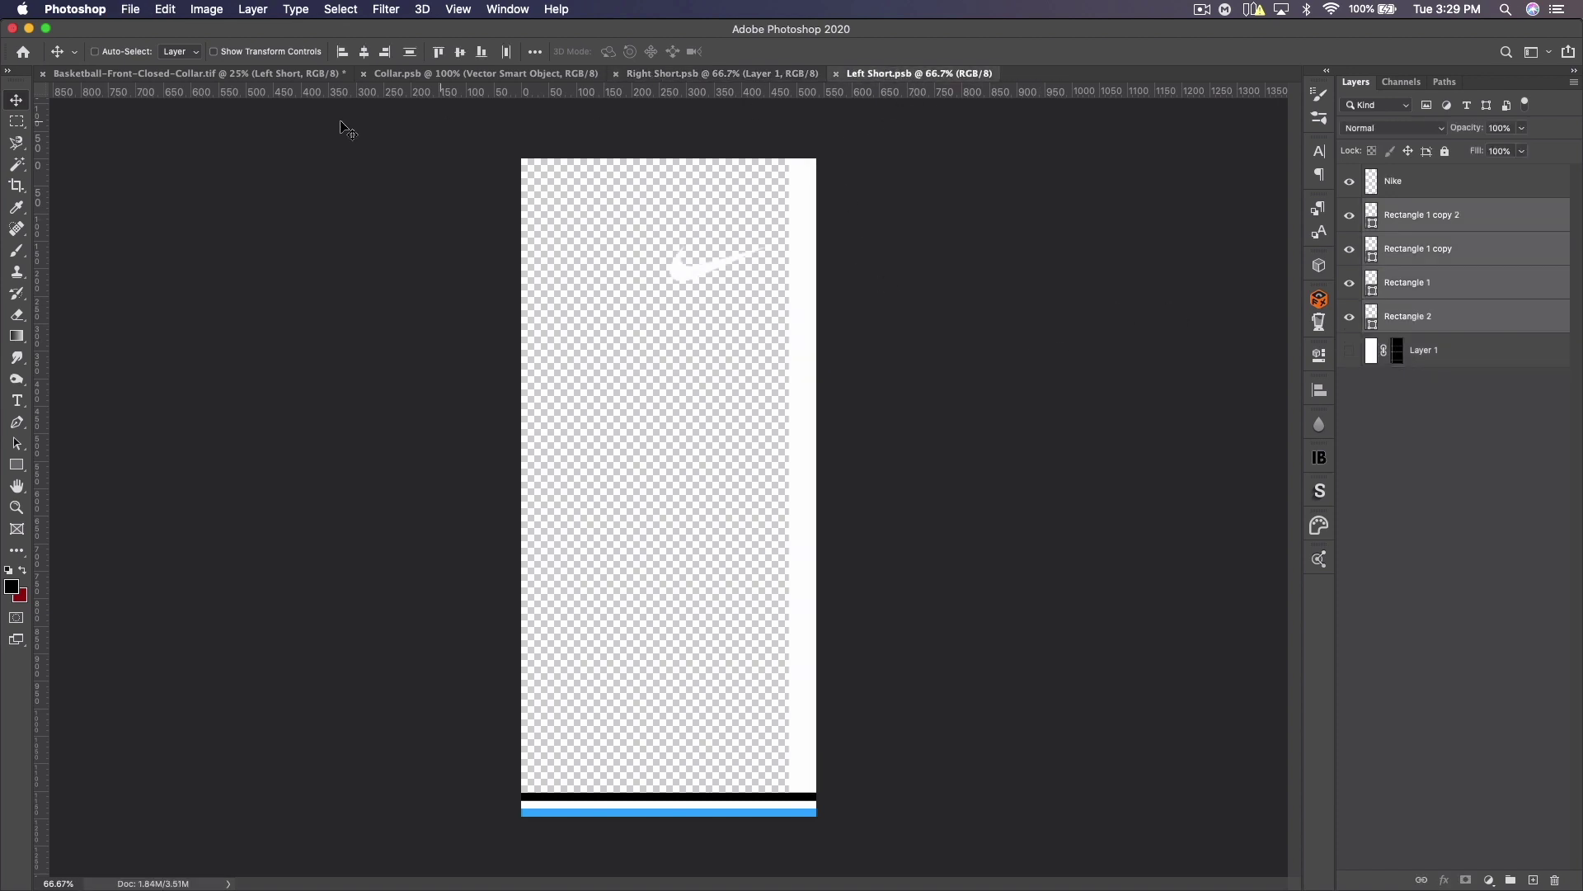
{"action": "left_click", "coordinate": [213, 74]}
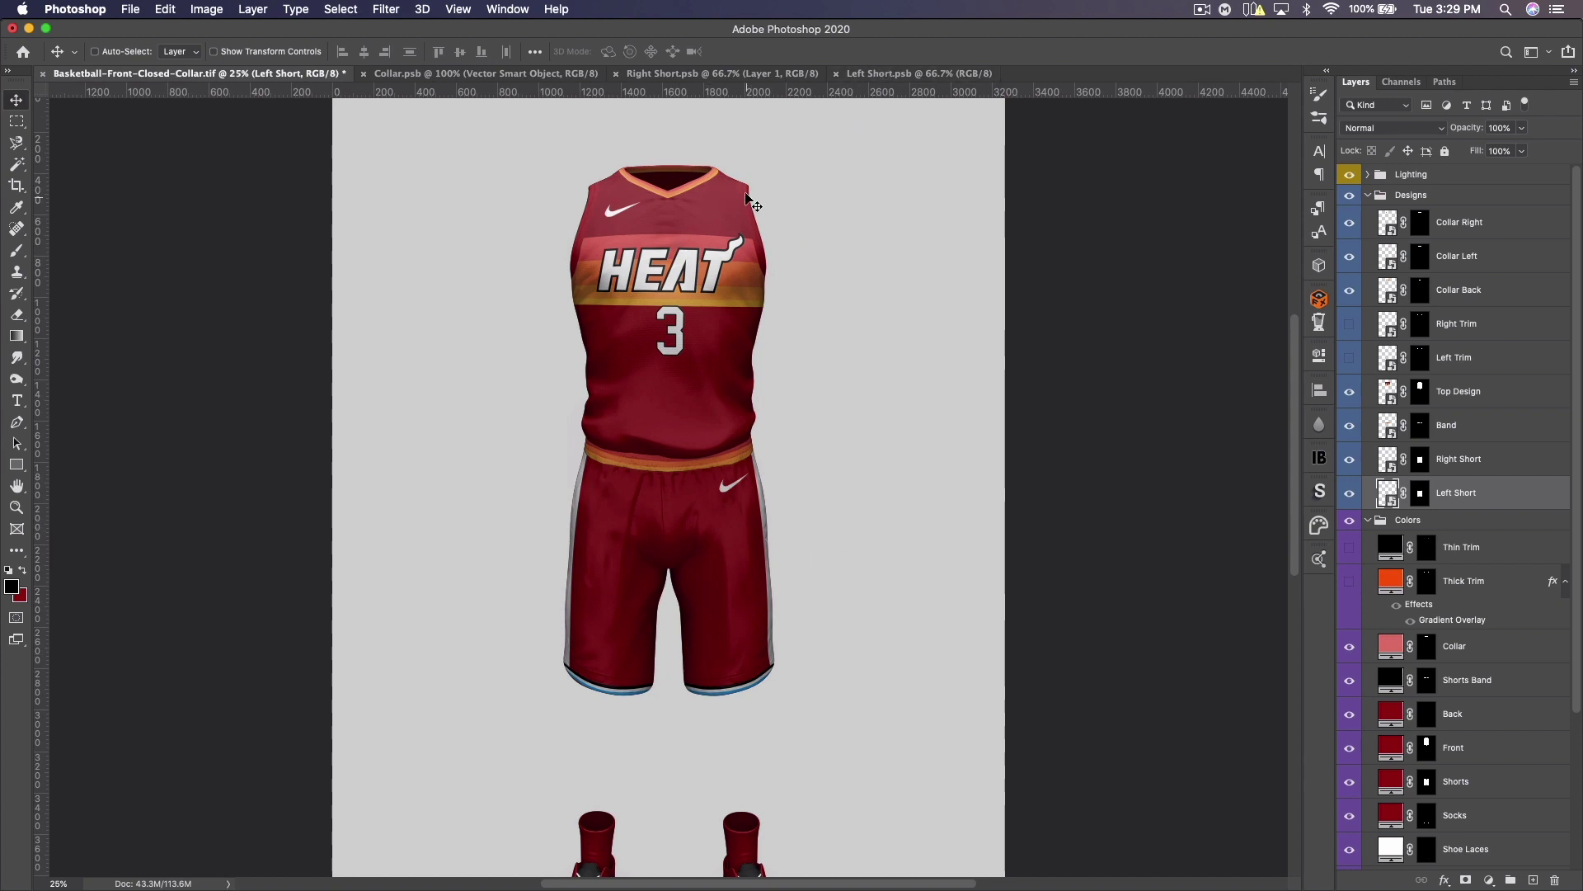
Step: In Left Short, hide and delete the black and blue bottom stripe layers
{"action": "left_click", "coordinate": [960, 74]}
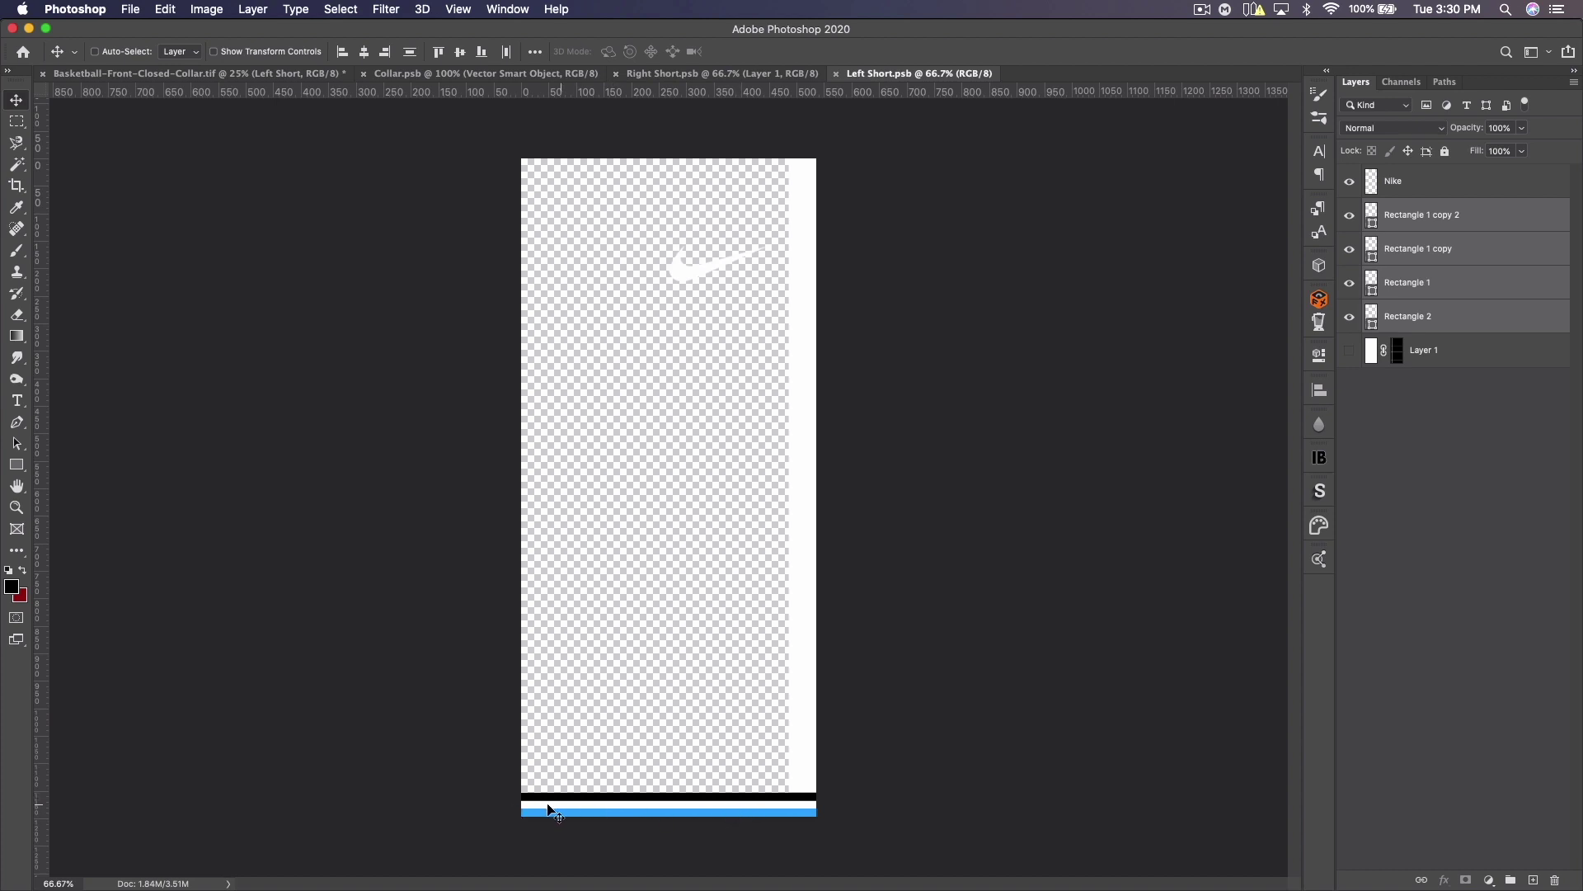
{"action": "left_click", "coordinate": [1349, 215]}
{"action": "left_click", "coordinate": [1349, 249]}
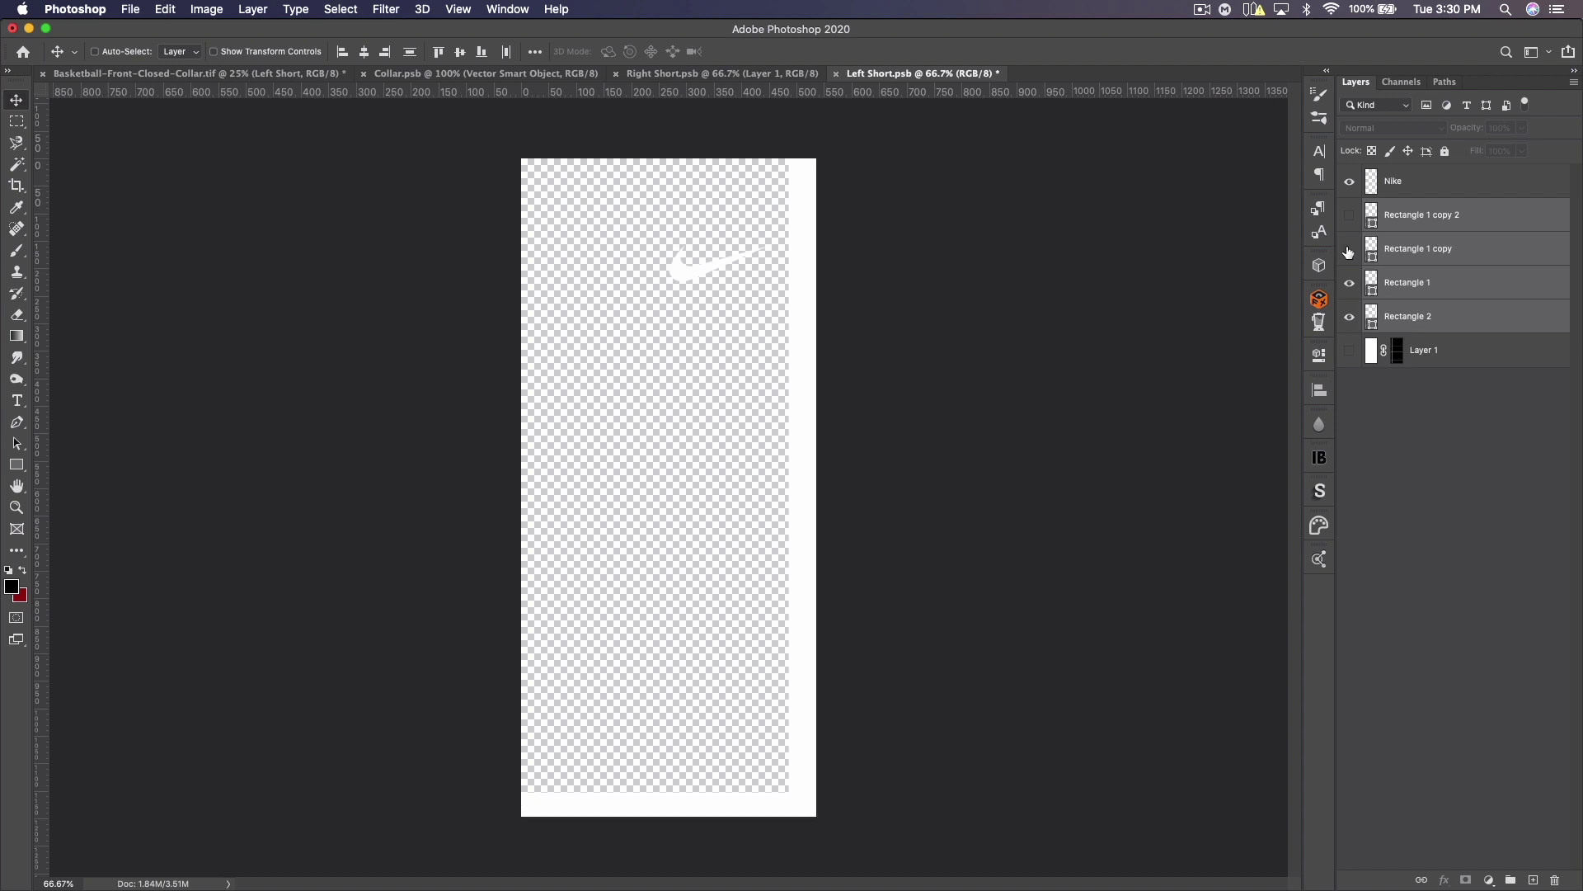
{"action": "left_click", "coordinate": [1416, 222]}
{"action": "key", "text": "Delete"}
{"action": "key", "text": "Delete"}
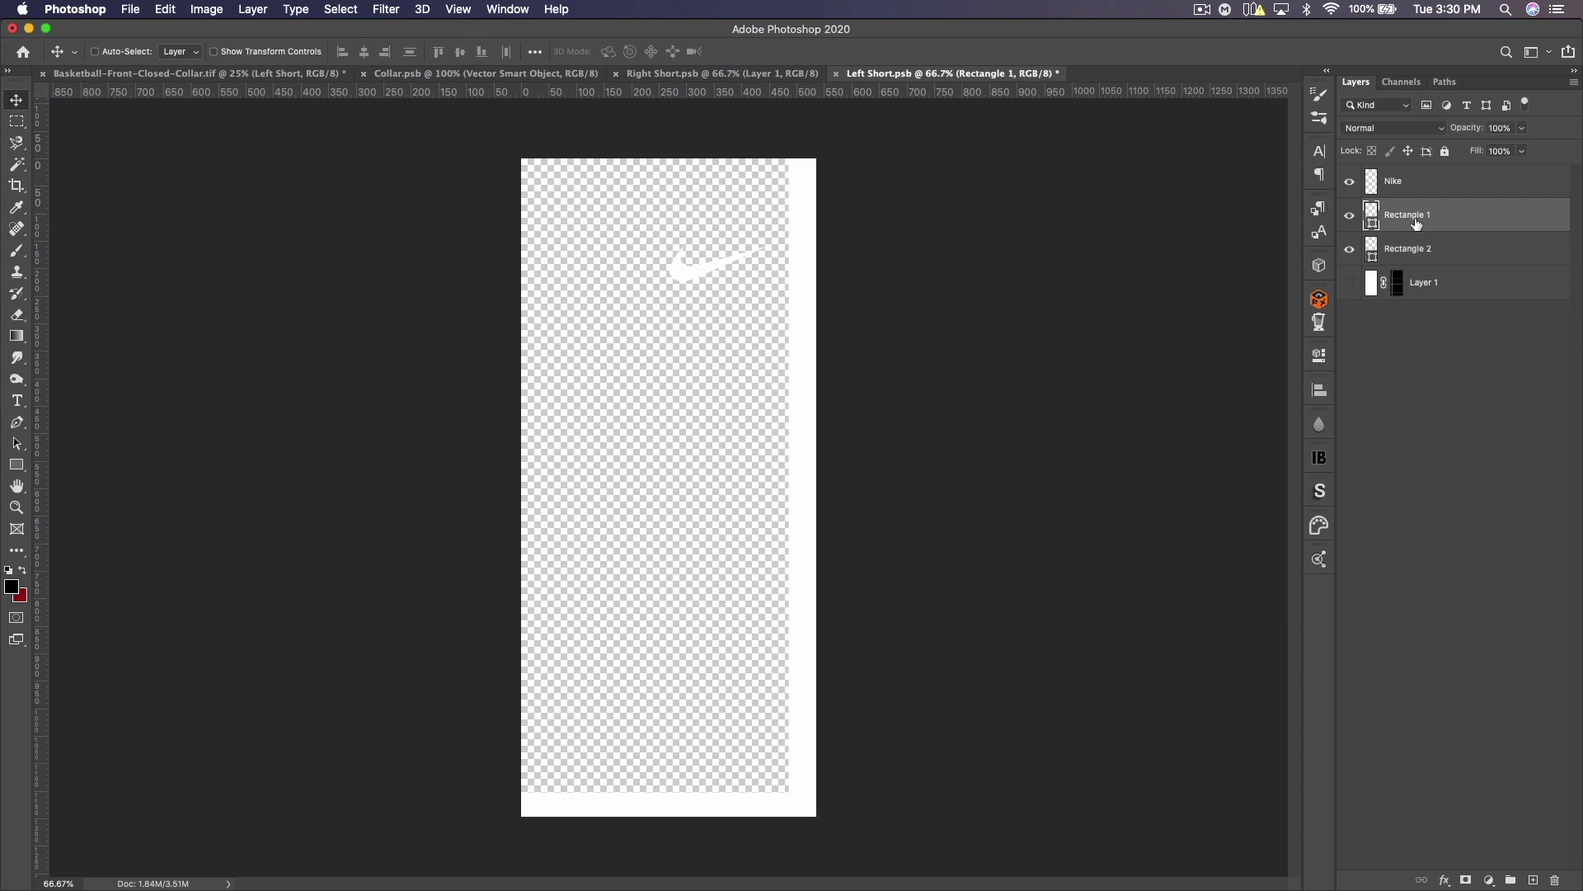
Step: Make Left Short's Rectangle 1 and Rectangle 2 stripes black and save it
{"action": "double_click", "coordinate": [1370, 221]}
{"action": "left_click_drag", "start_coordinate": [883, 446], "coordinate": [558, 629]}
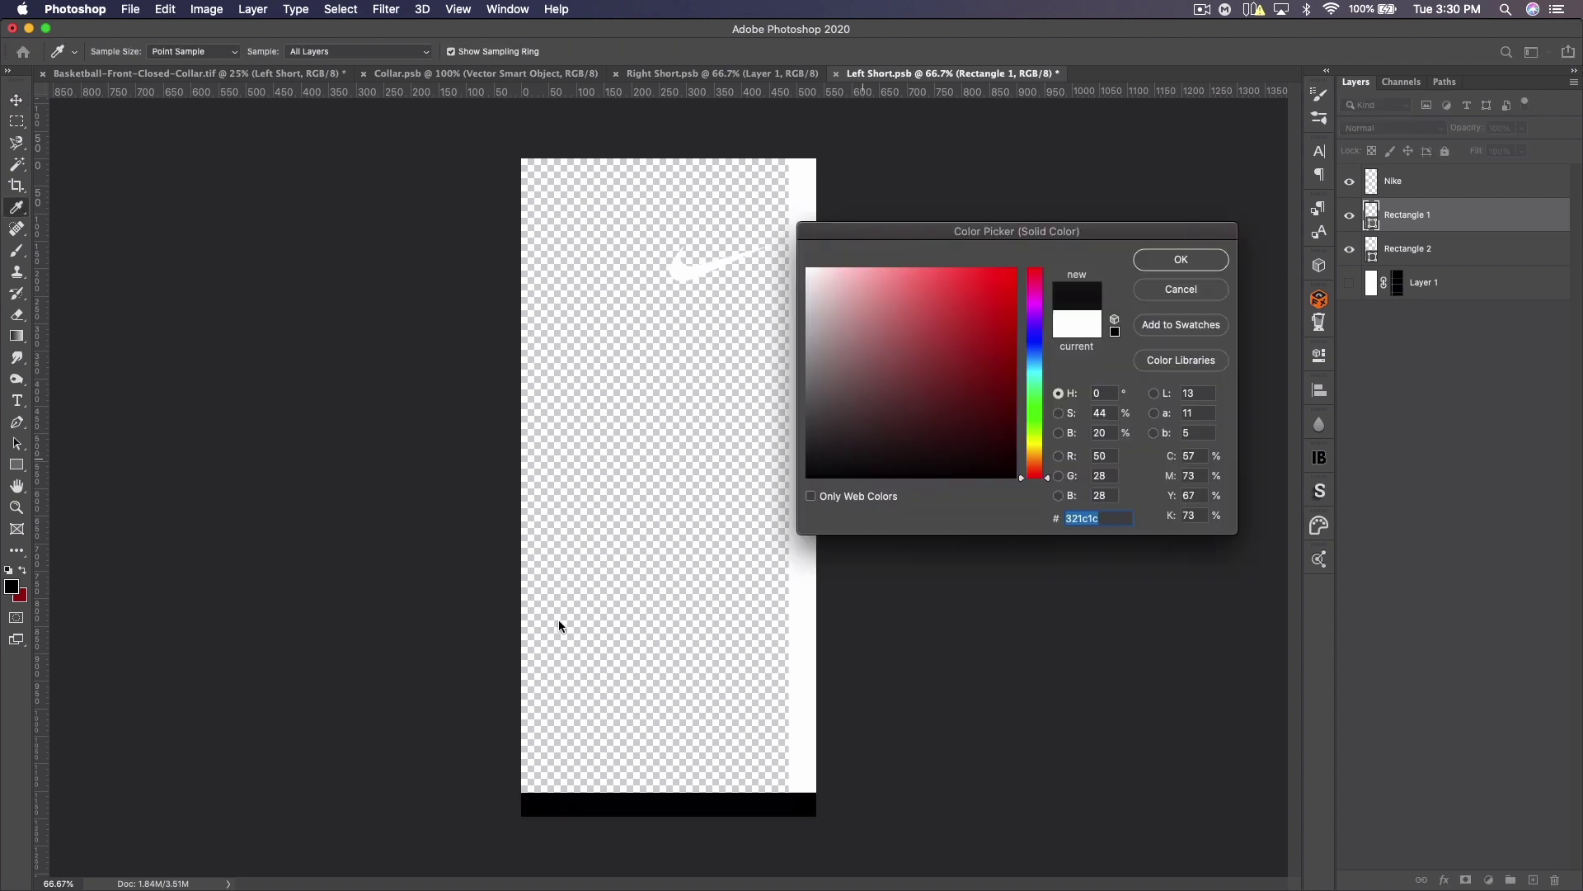
{"action": "left_click", "coordinate": [1173, 262]}
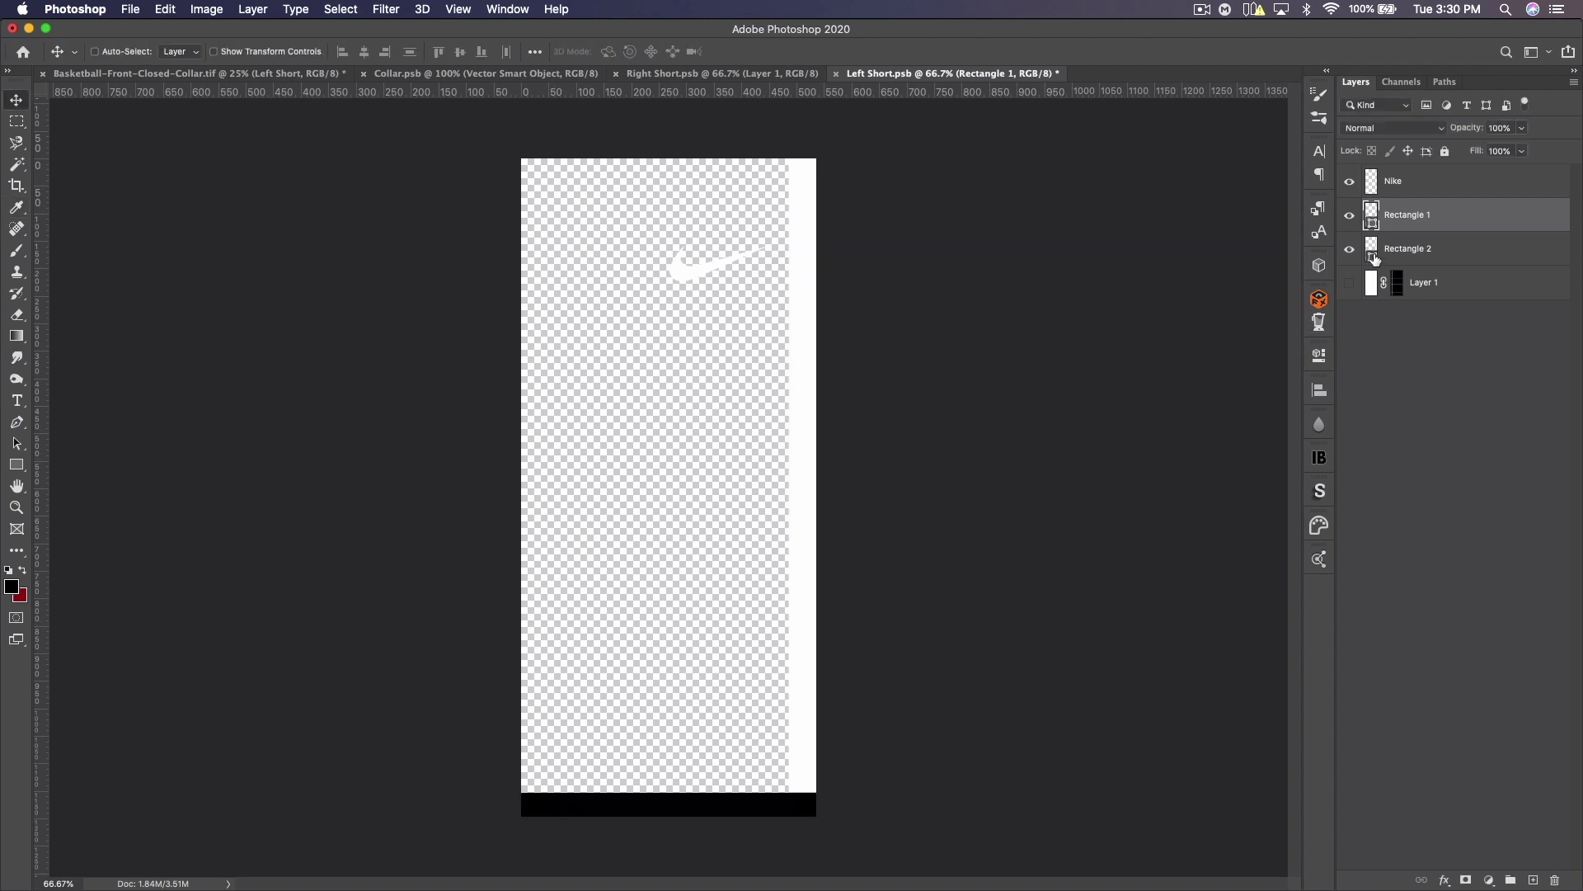
{"action": "double_click", "coordinate": [1372, 255]}
{"action": "left_click_drag", "start_coordinate": [944, 400], "coordinate": [719, 616]}
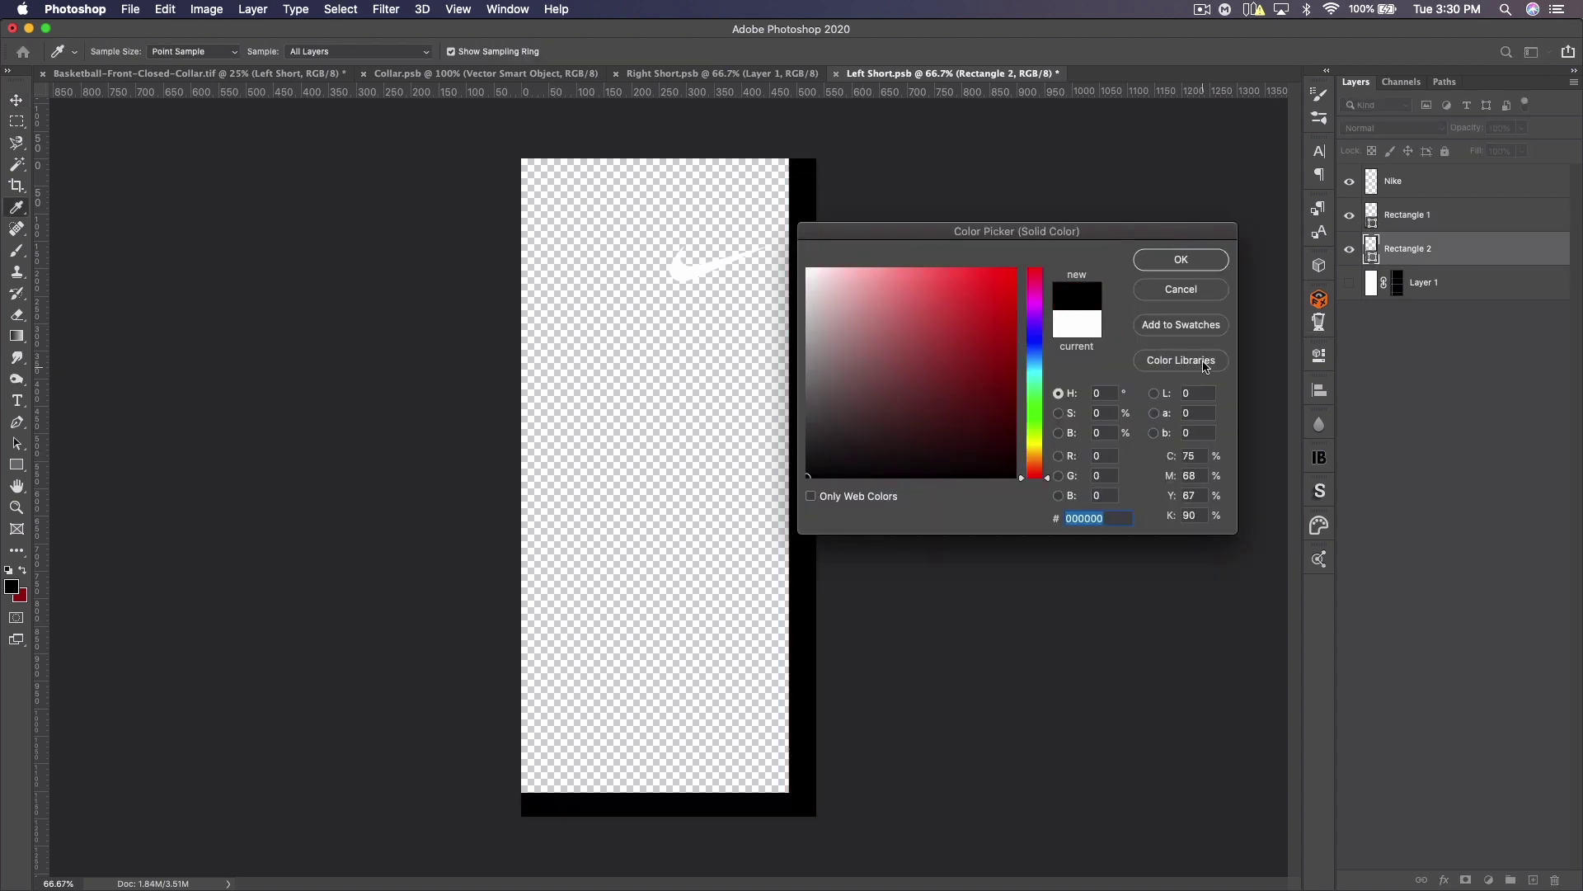
{"action": "left_click", "coordinate": [1161, 260]}
{"action": "key", "text": "super+s"}
Step: In Right Short, hide the Rectangle 1 copy and Rectangle 1 copy 2 stripe layers
{"action": "left_click", "coordinate": [717, 73]}
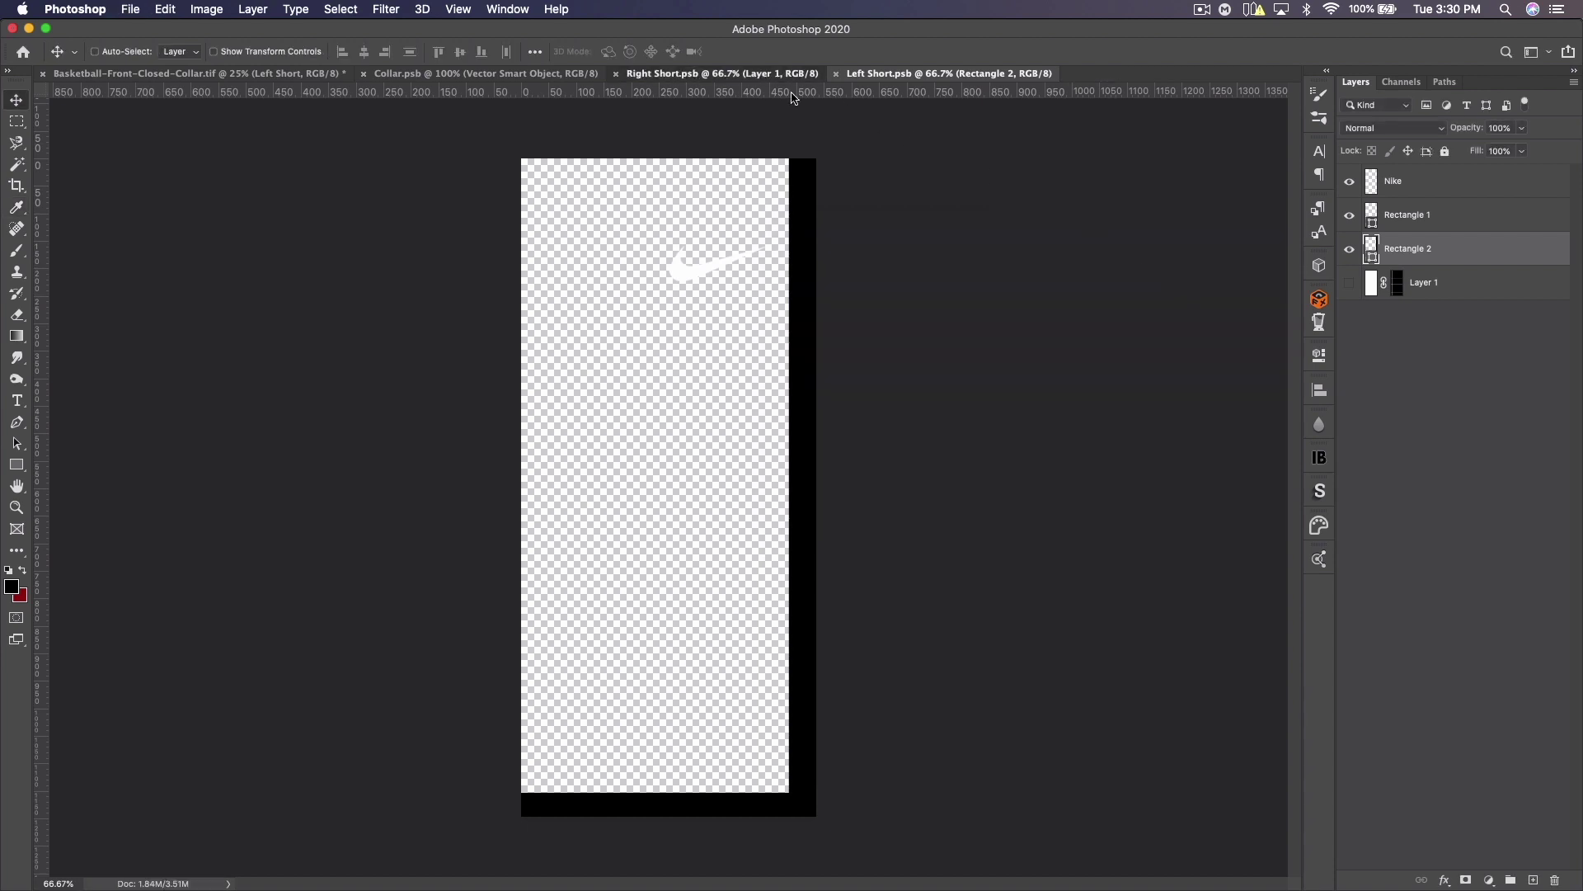
{"action": "left_click", "coordinate": [1350, 215]}
{"action": "left_click", "coordinate": [1350, 249]}
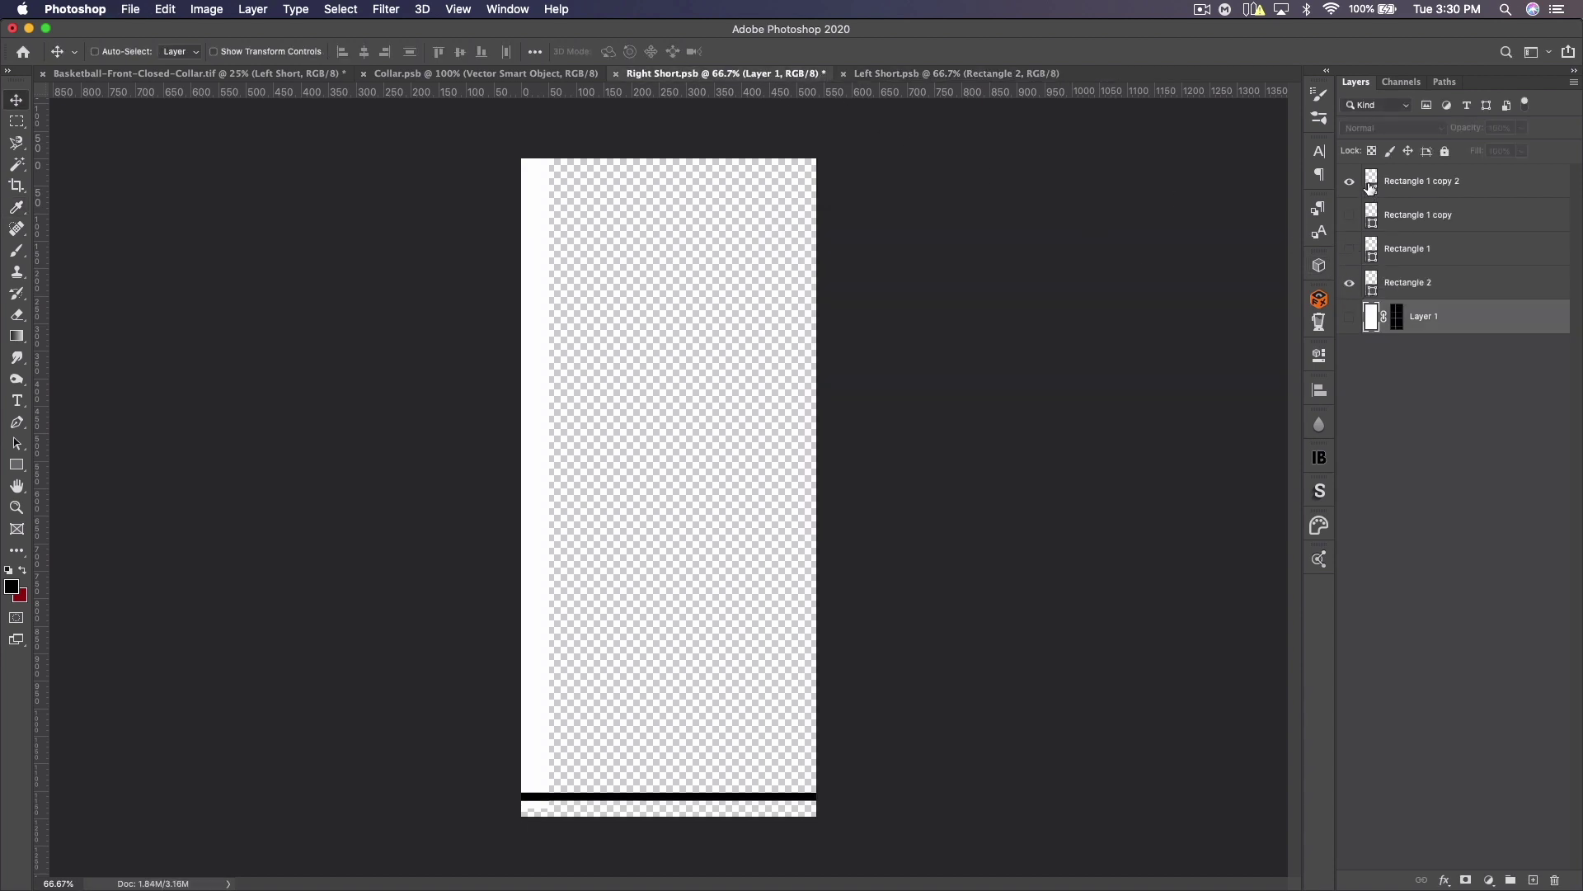
{"action": "double_click", "coordinate": [1371, 182]}
{"action": "key", "text": "Return"}
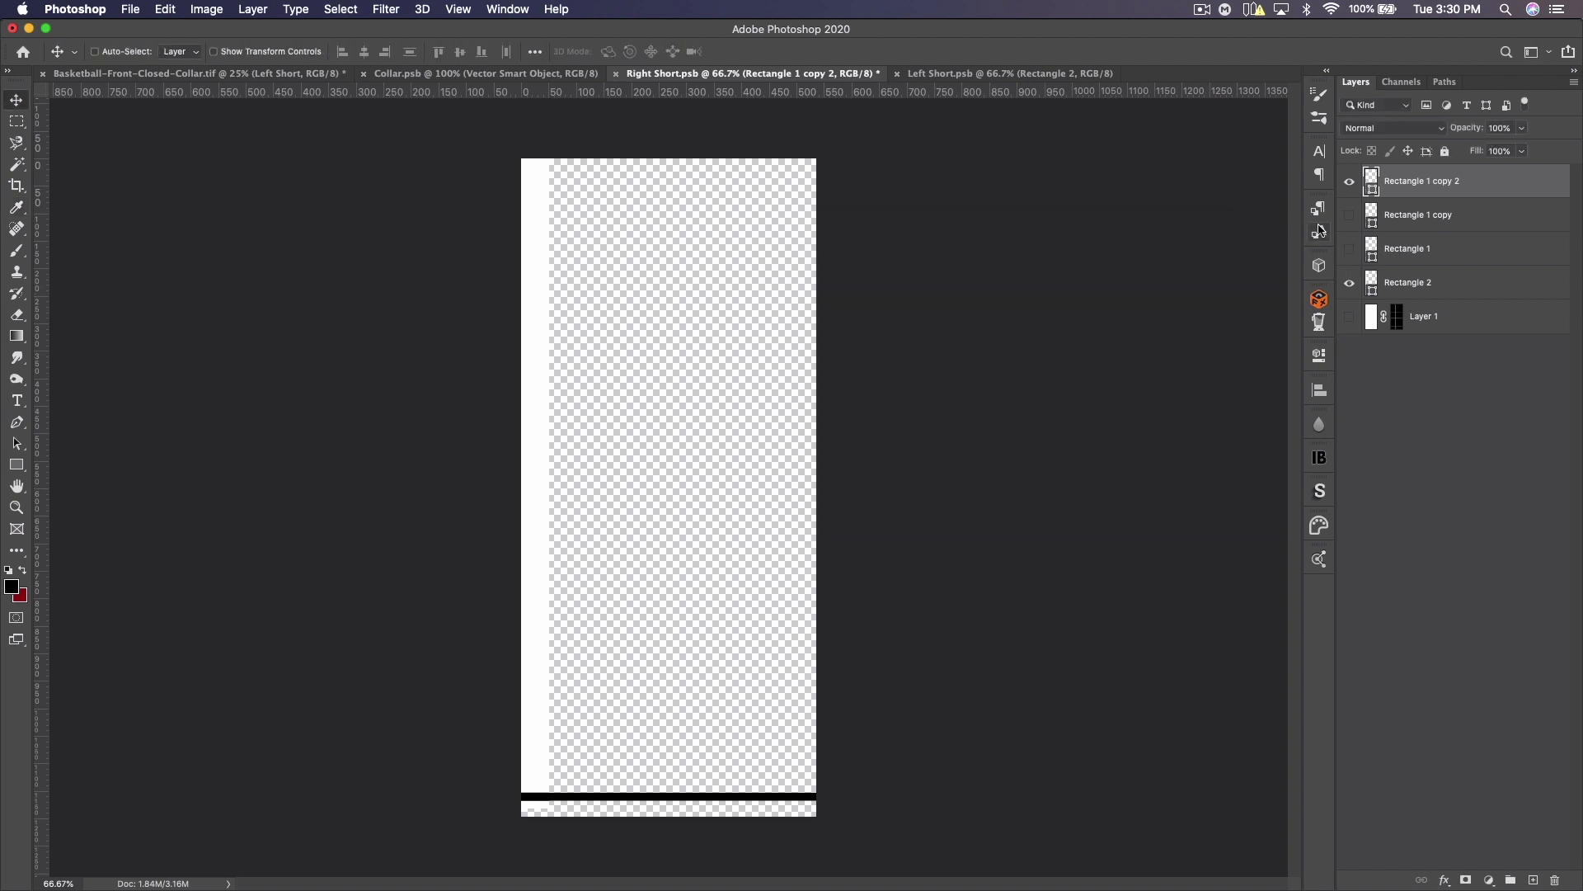
{"action": "left_click", "coordinate": [1350, 181]}
Step: Set Right Short's Rectangle 1 stripe and left strip to black 000000 and save it
{"action": "double_click", "coordinate": [1371, 247]}
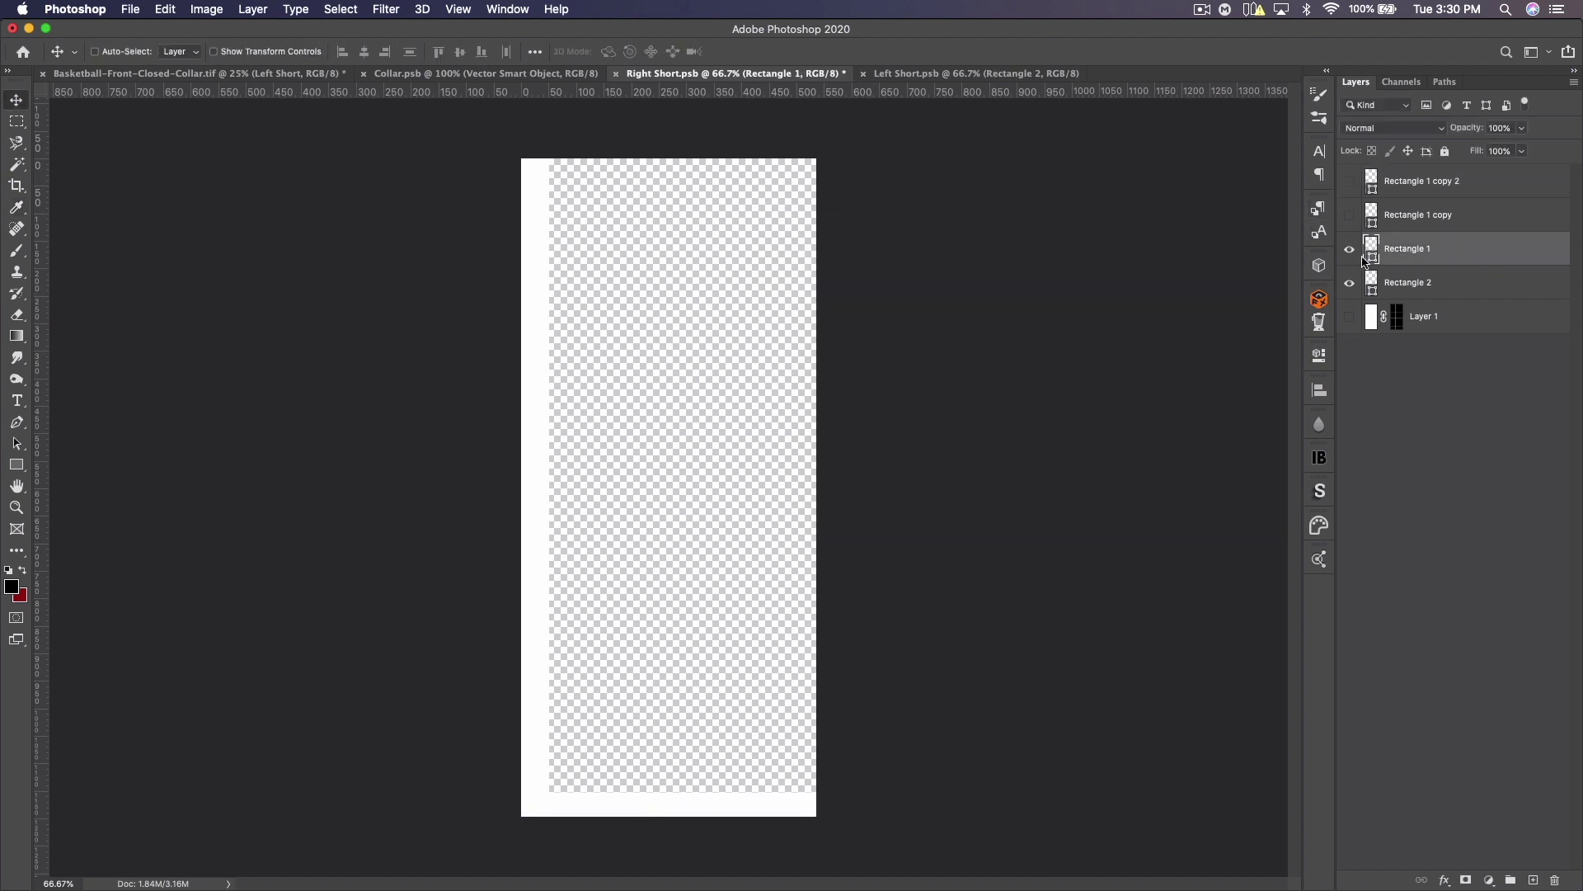
{"action": "type", "text": "000000"}
{"action": "key", "text": "Return"}
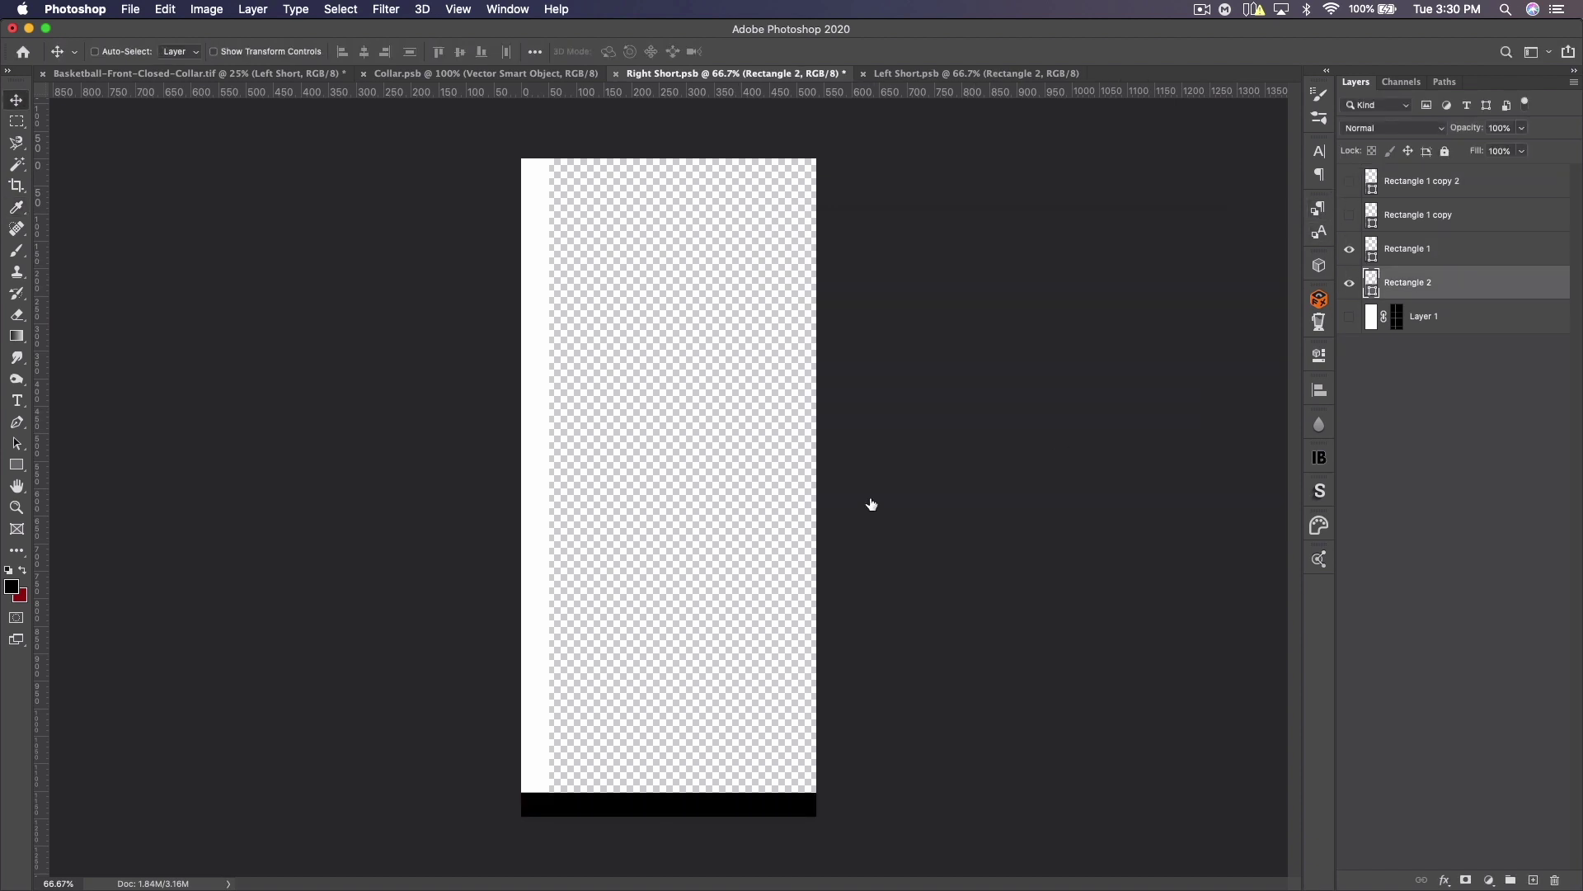
{"action": "left_click", "coordinate": [823, 509]}
{"action": "left_click", "coordinate": [1184, 258]}
{"action": "key", "text": "super+s"}
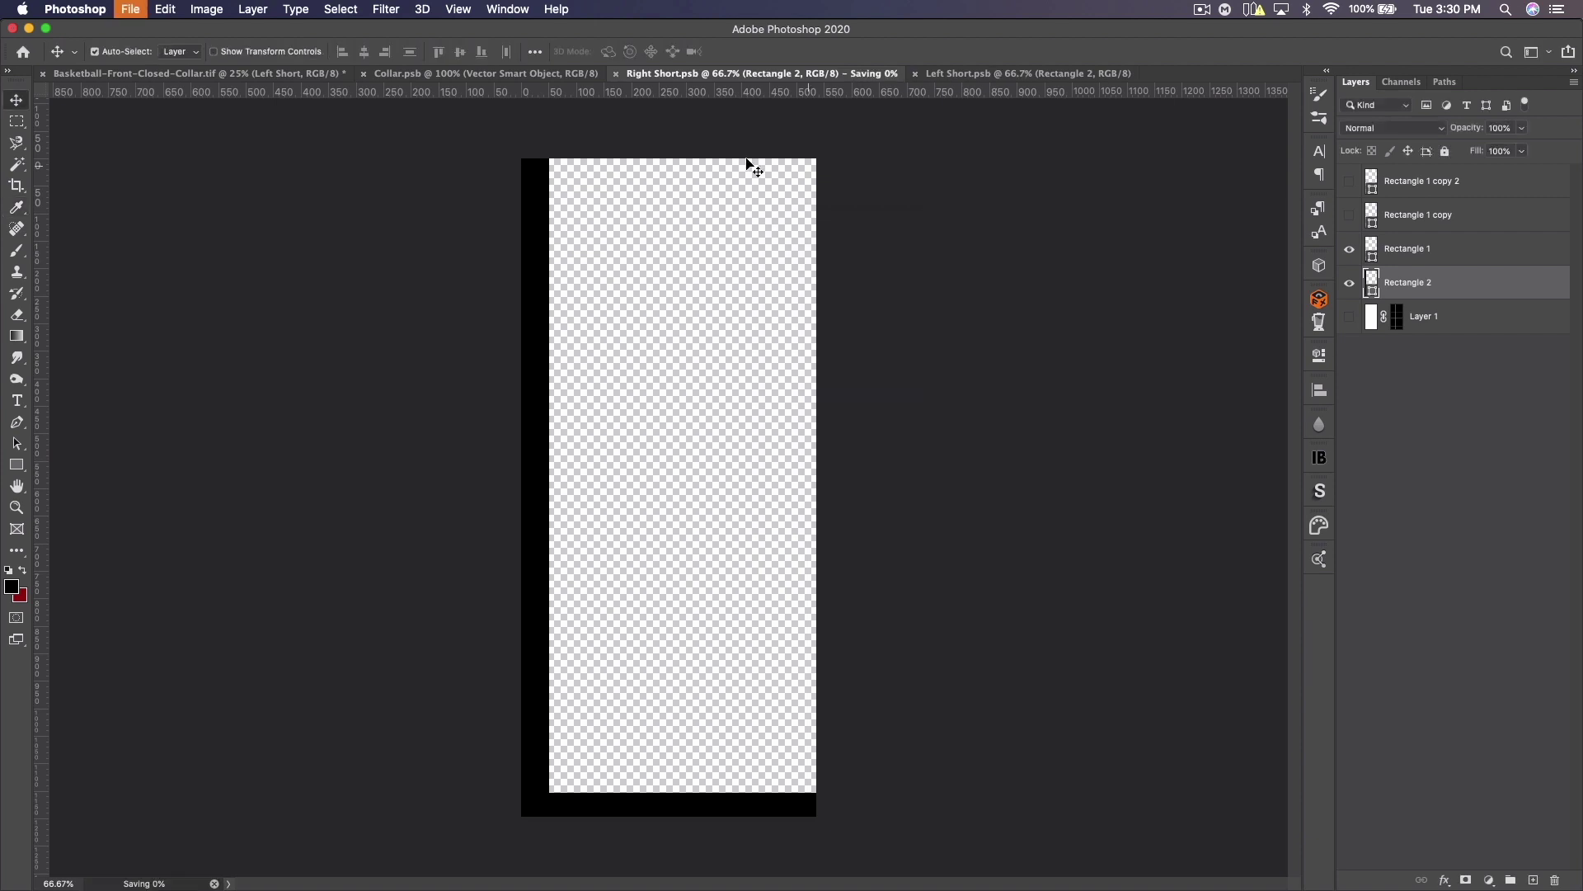
{"action": "left_click", "coordinate": [194, 75]}
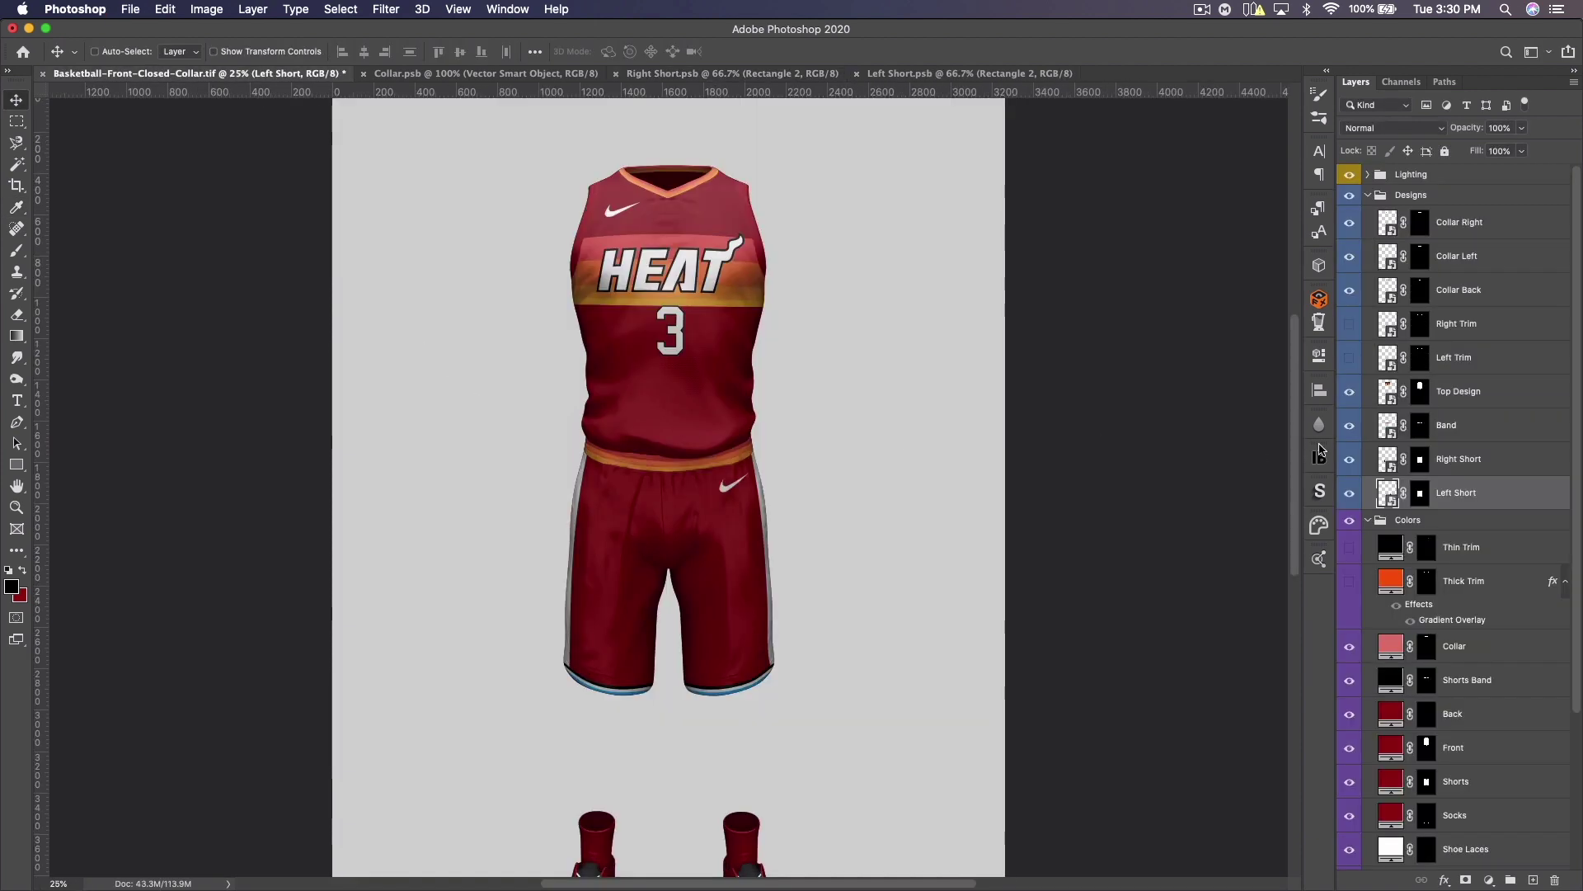
Step: Show the Thick Trim layer and set its fill colour to black
{"action": "left_click", "coordinate": [1352, 583]}
{"action": "double_click", "coordinate": [1391, 580]}
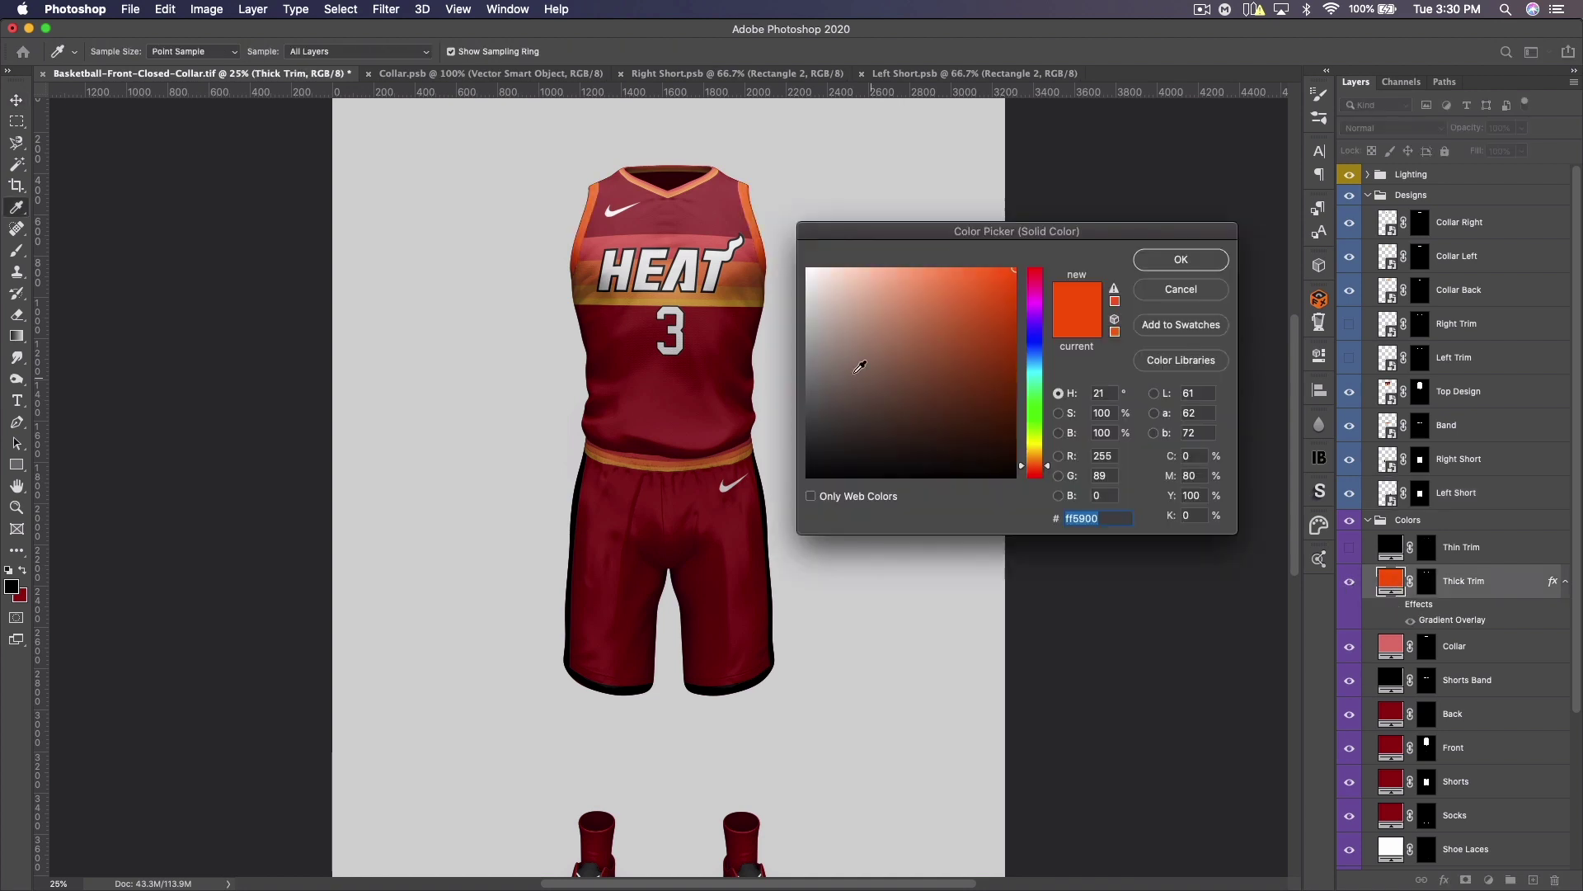
{"action": "left_click_drag", "start_coordinate": [850, 371], "coordinate": [806, 478]}
{"action": "left_click", "coordinate": [1185, 260]}
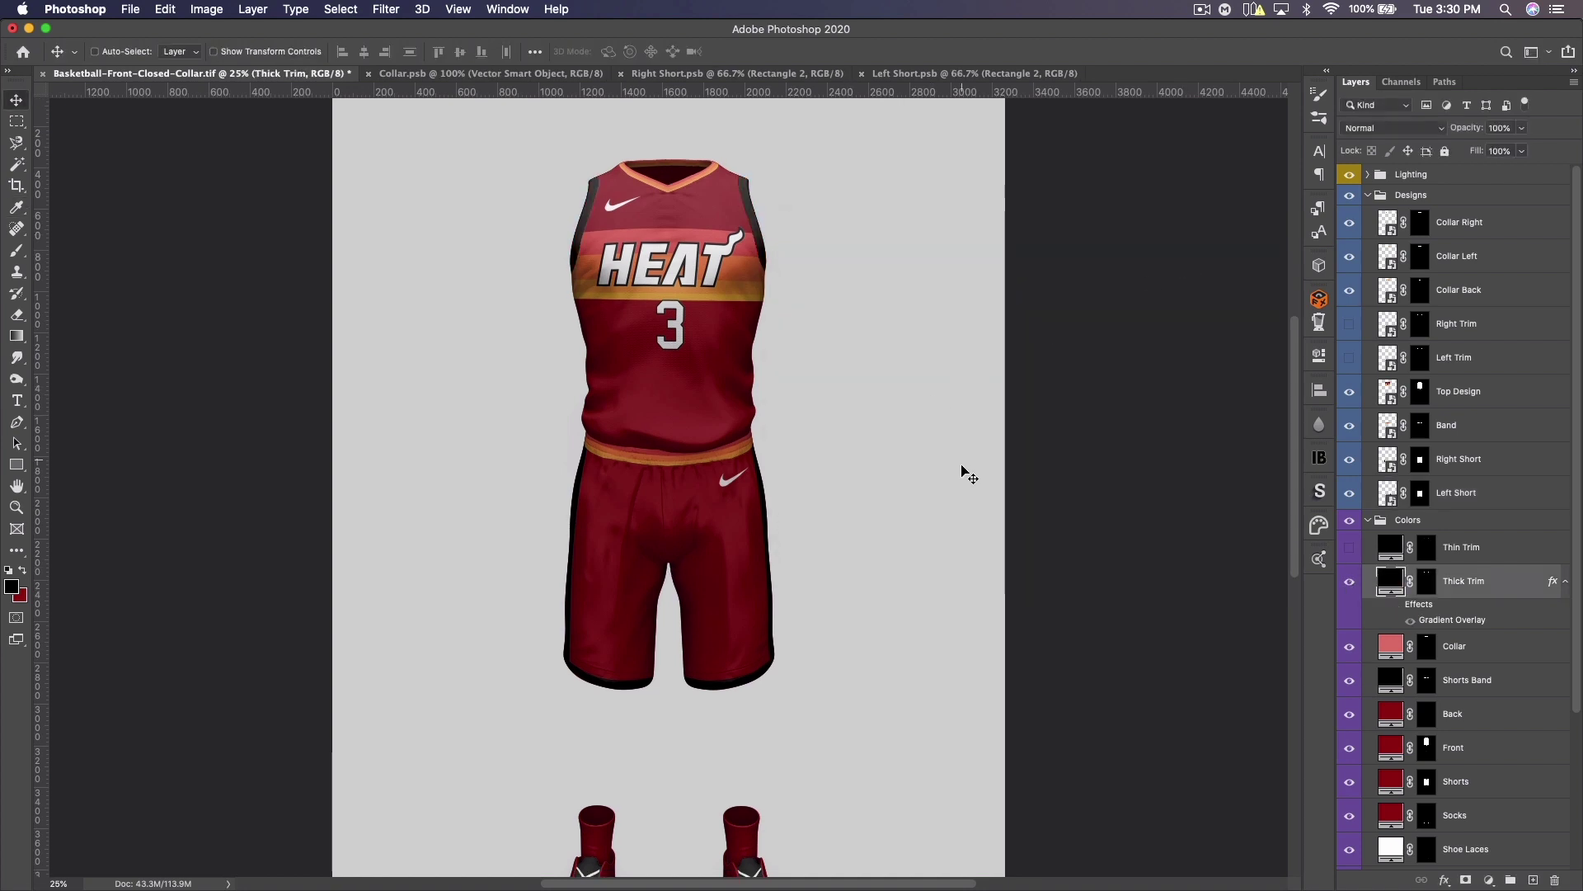
Step: Zoom in and out on the mockup to inspect the black-edged shorts and full uniform
{"action": "key", "text": "super+minus"}
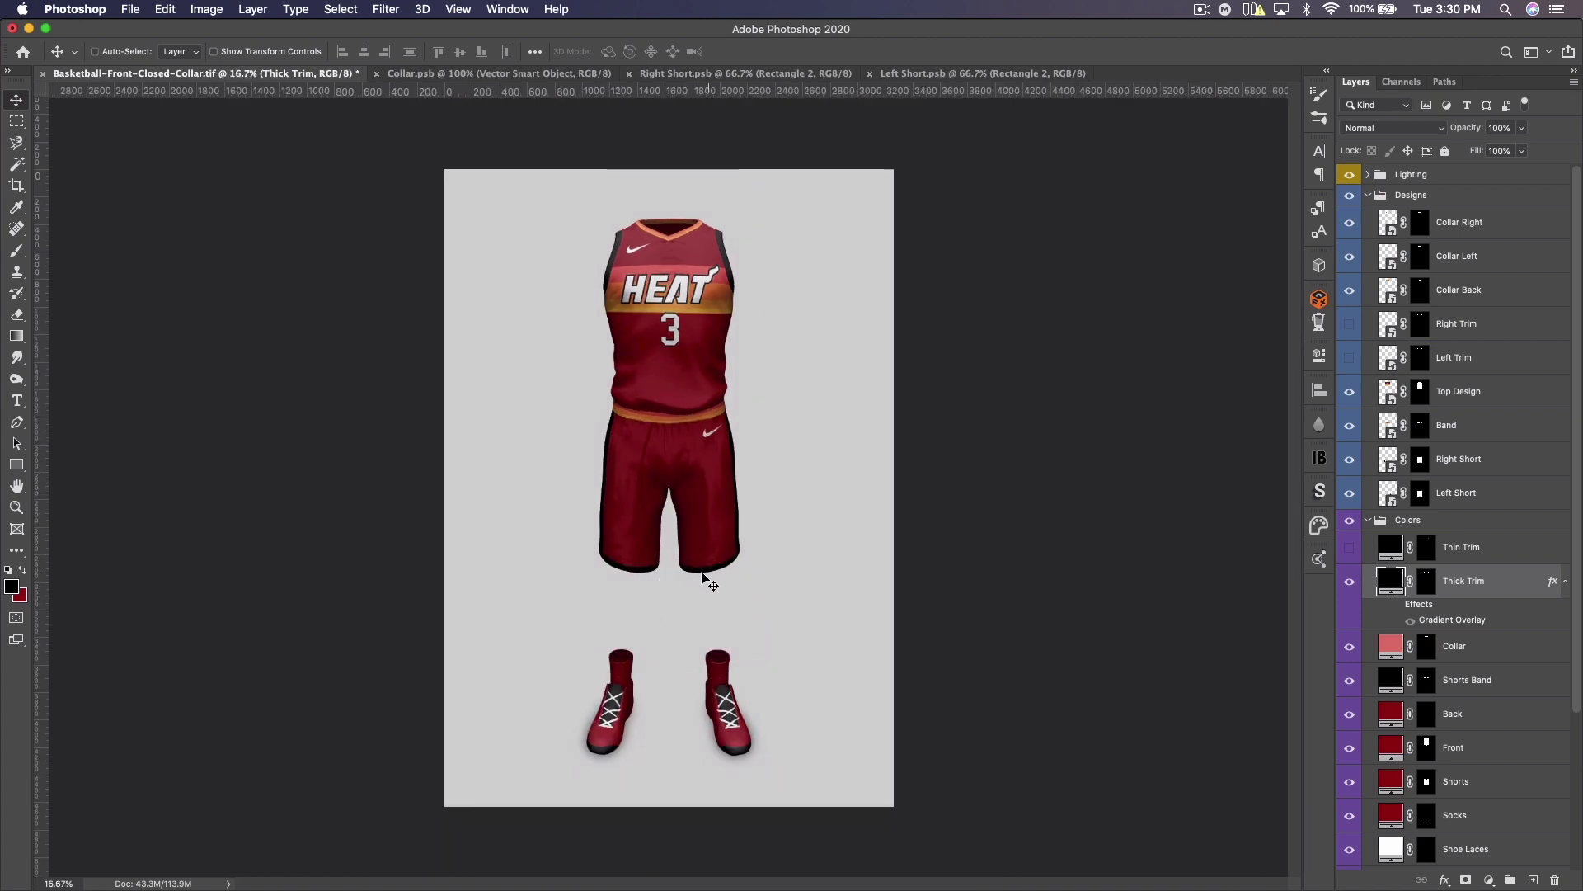
{"action": "key", "text": "super+plus"}
{"action": "key", "text": "super+plus"}
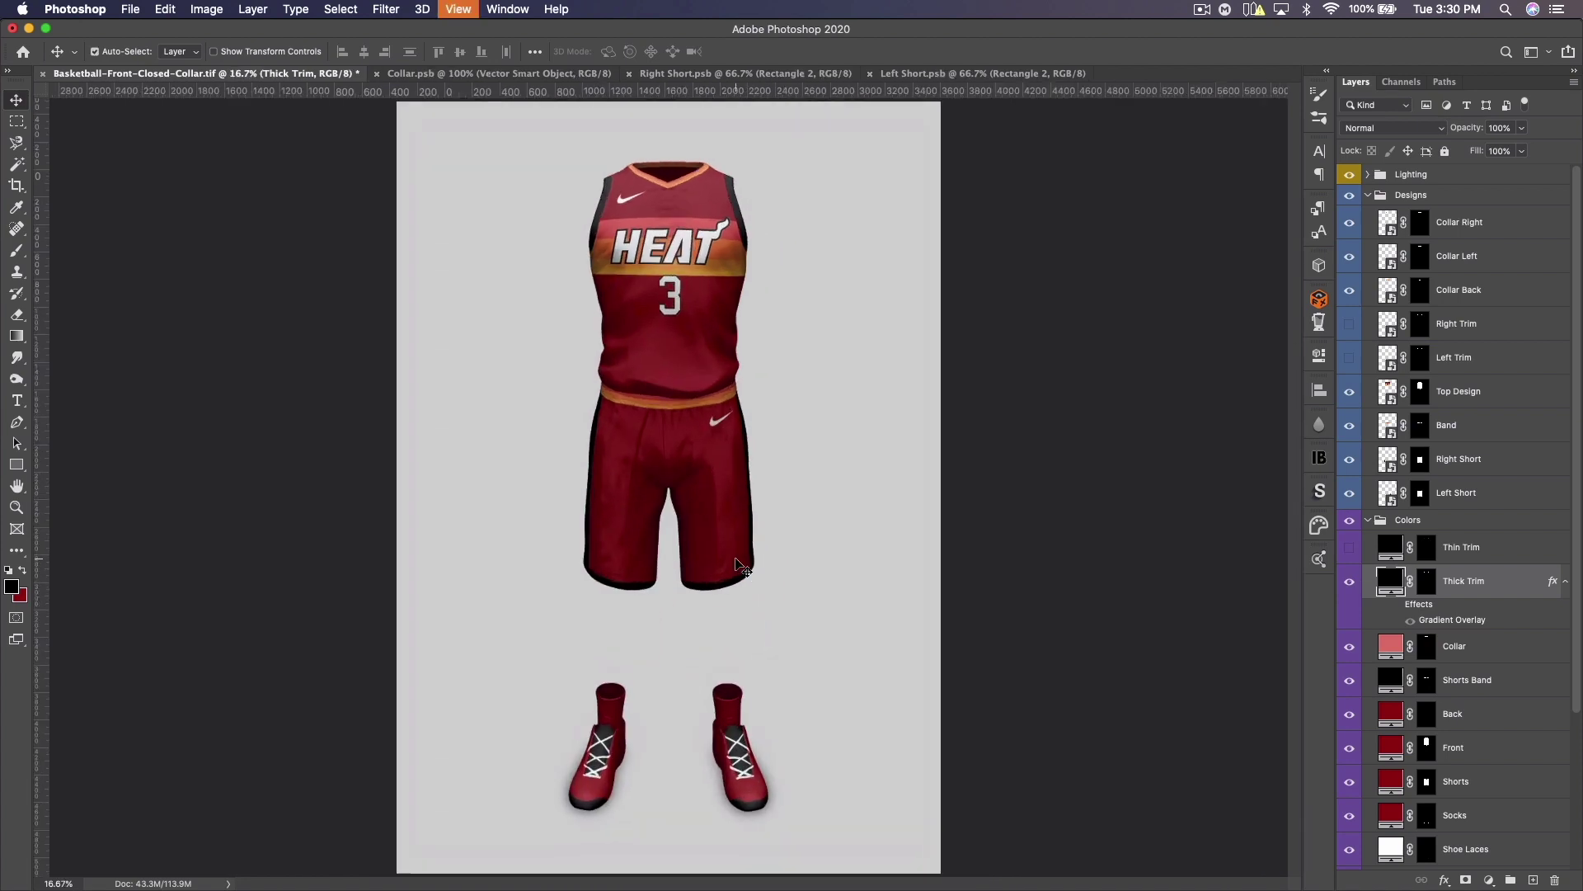
{"action": "key", "text": "super+plus"}
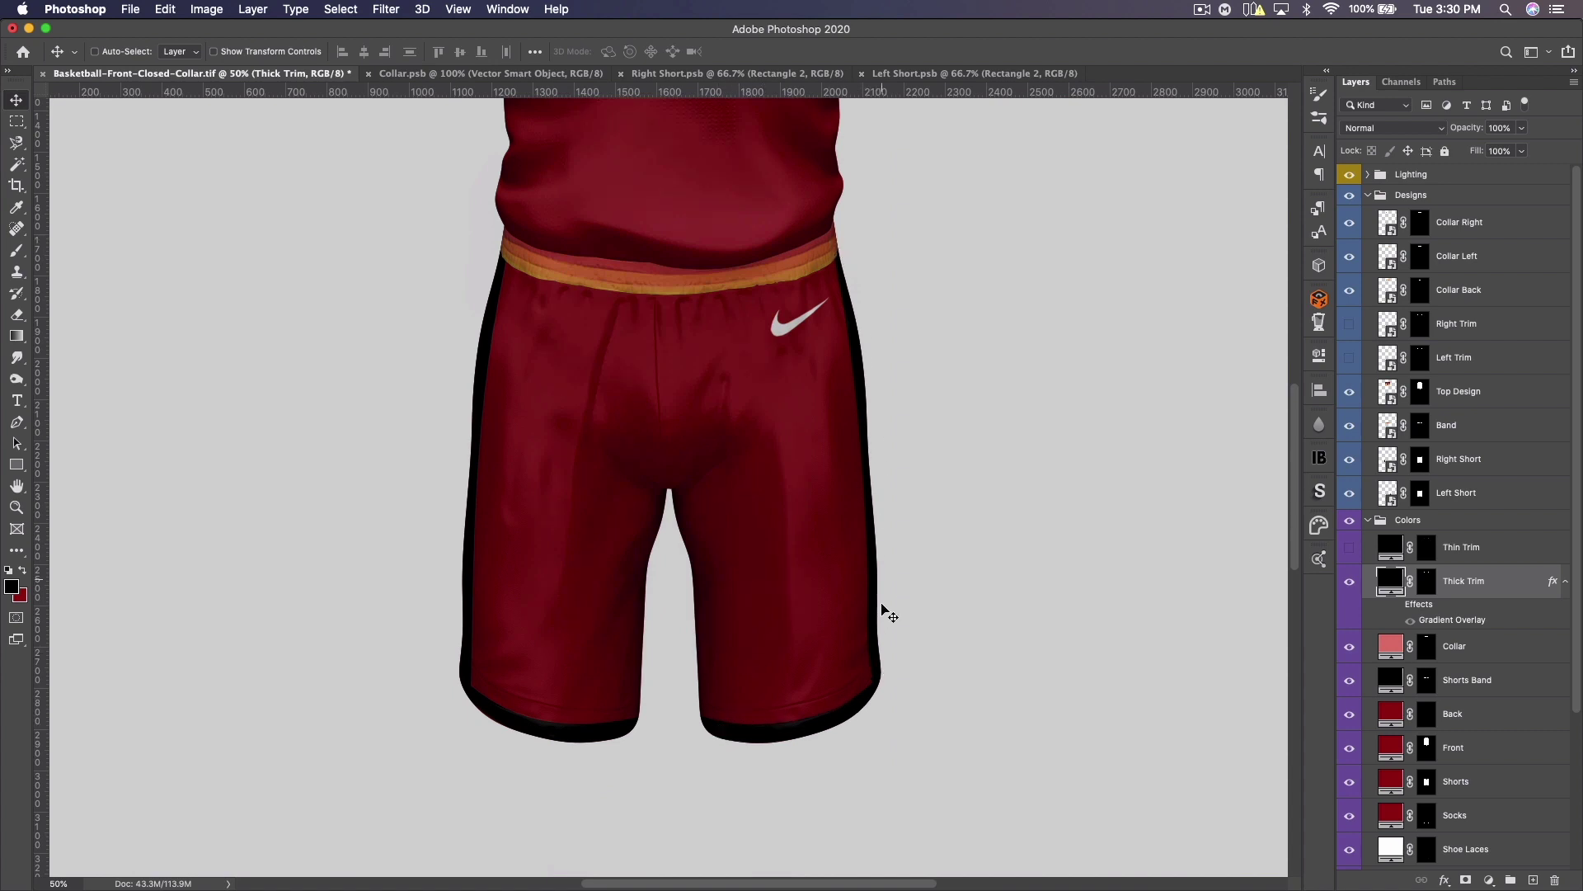
{"action": "double_click", "coordinate": [780, 439]}
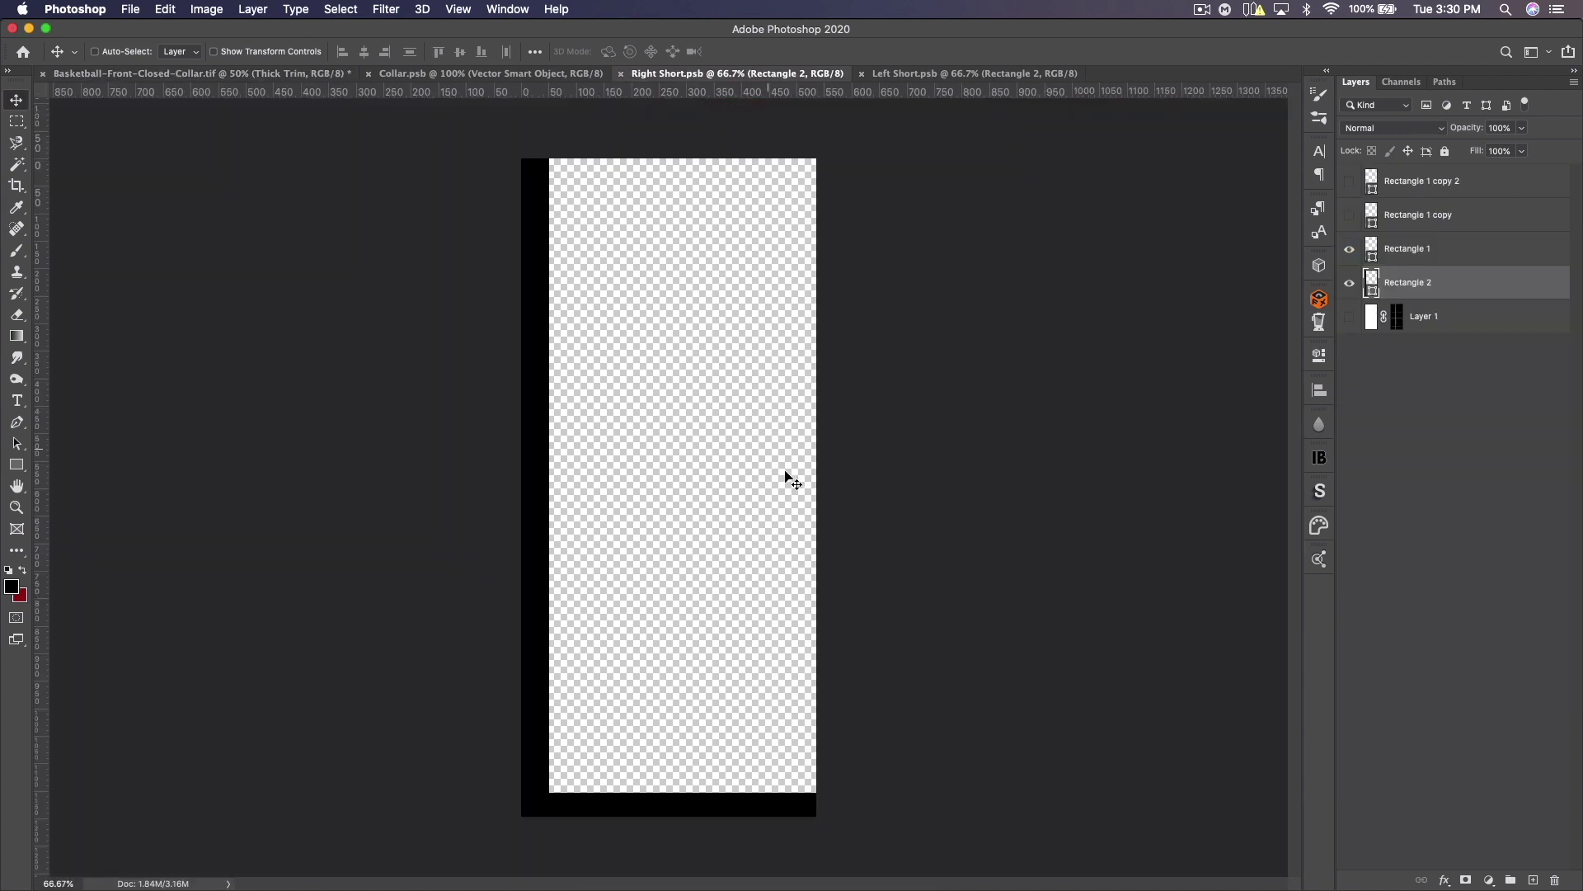
{"action": "left_click", "coordinate": [462, 74]}
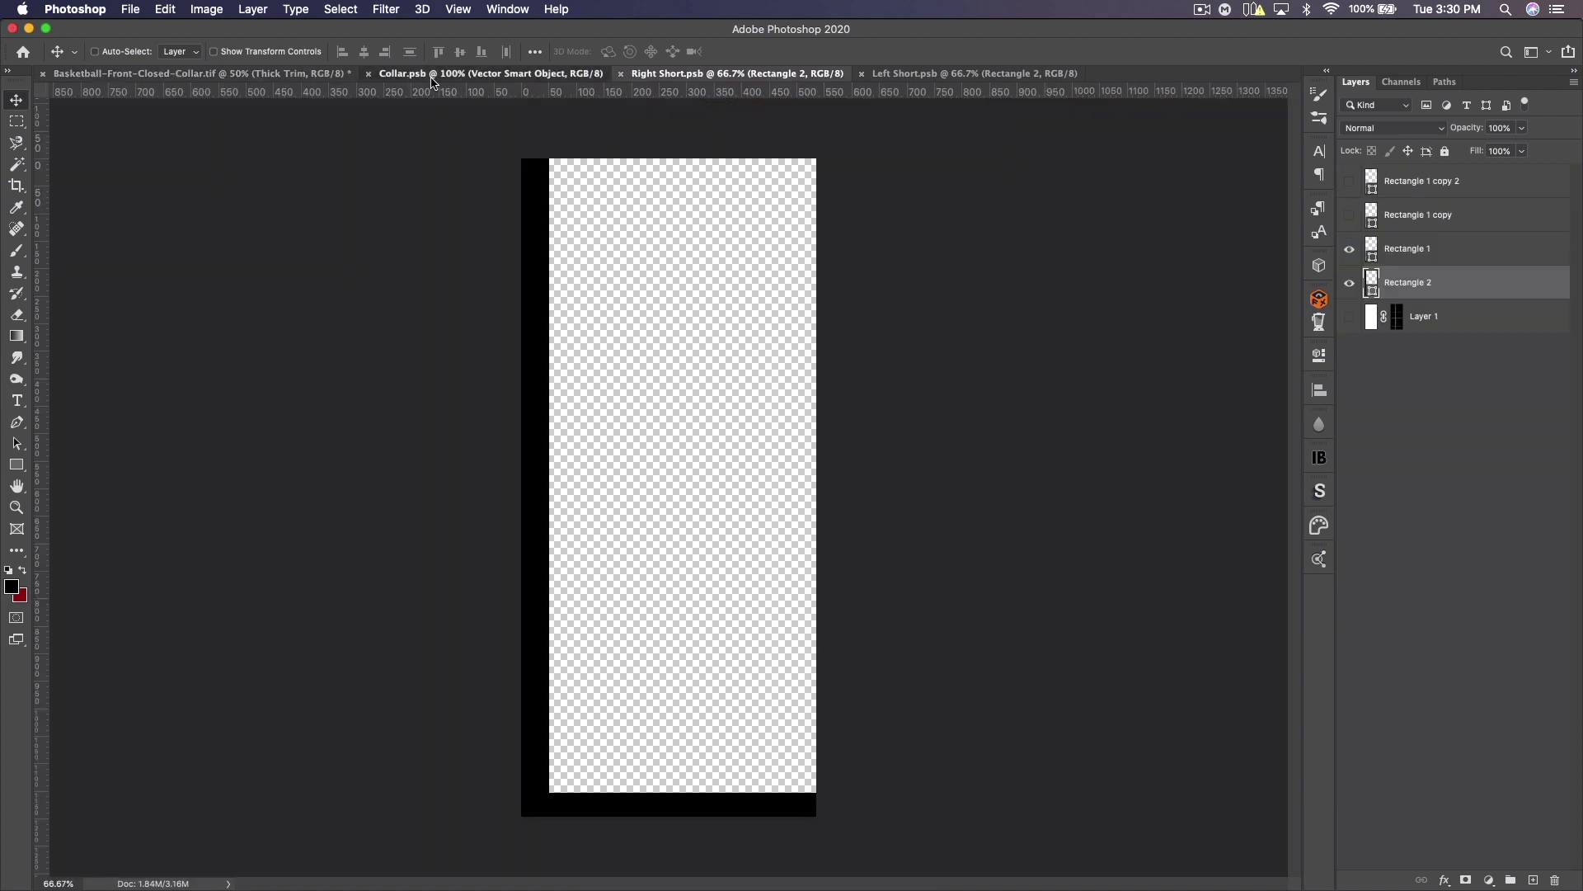
{"action": "key", "text": "ctrl+shift+Tab"}
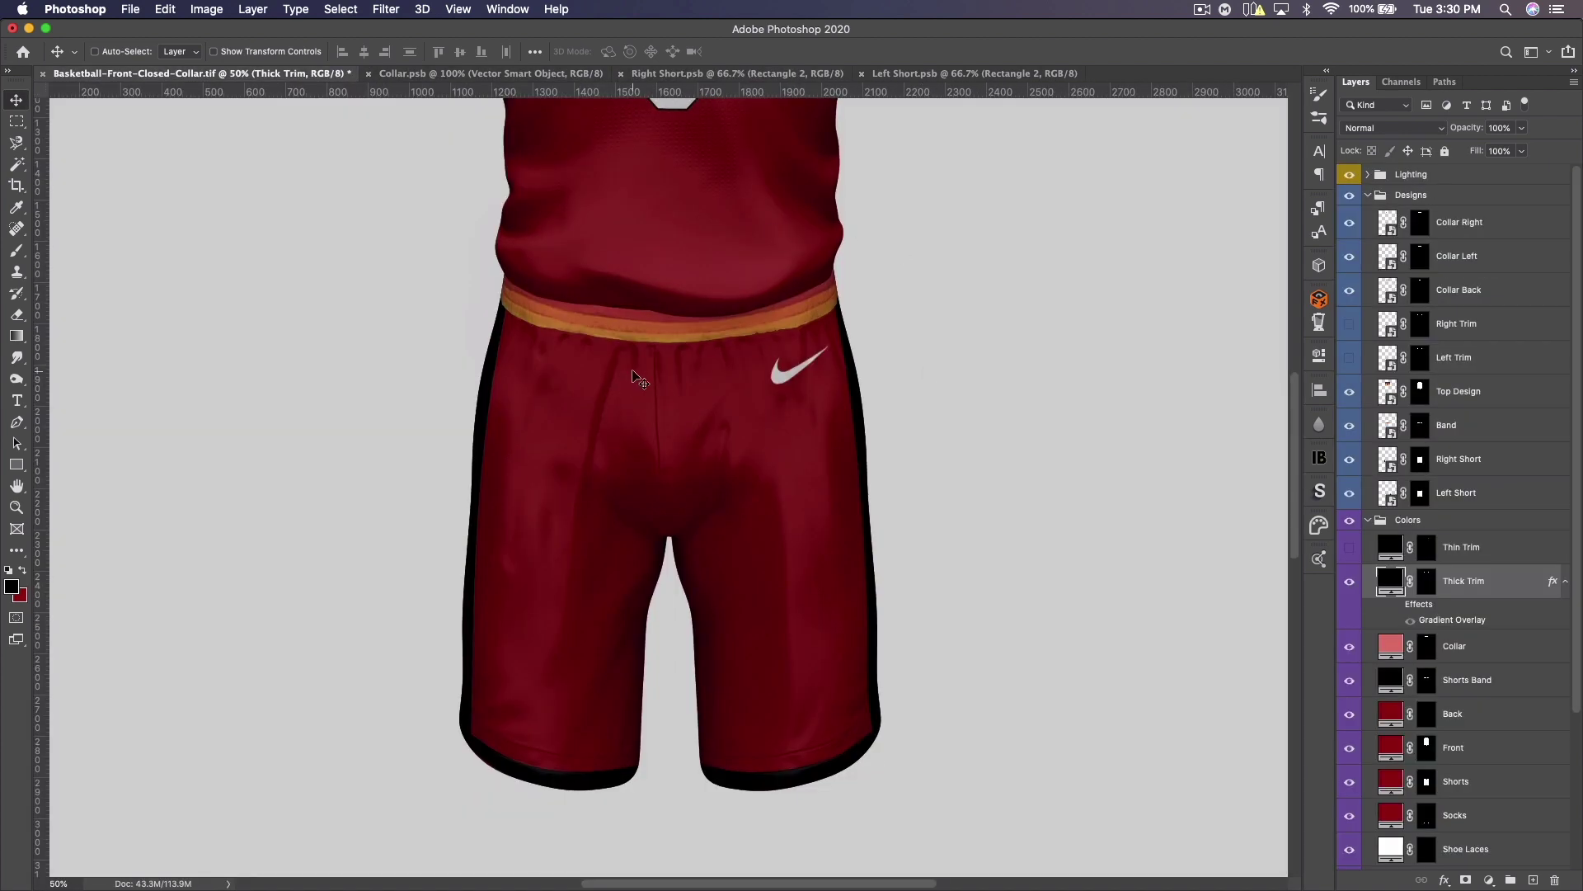
{"action": "scroll", "coordinate": [777, 264], "scroll_direction": "up", "scroll_amount": 2}
{"action": "scroll", "coordinate": [777, 264], "scroll_direction": "up", "scroll_amount": 5}
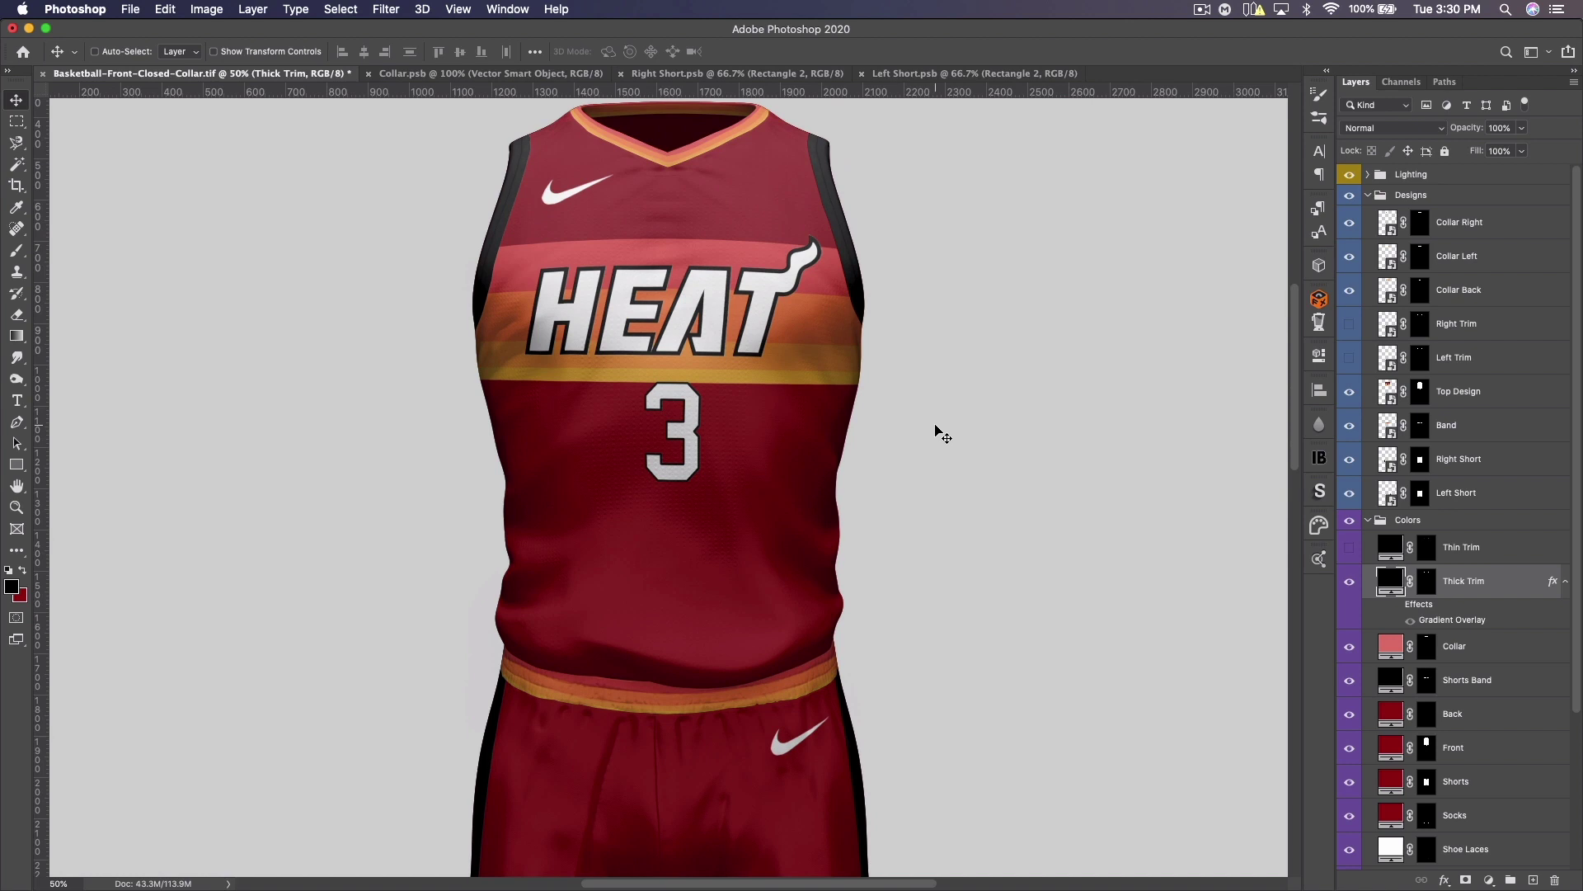
{"action": "key", "text": "super+minus"}
{"action": "key", "text": "super+minus"}
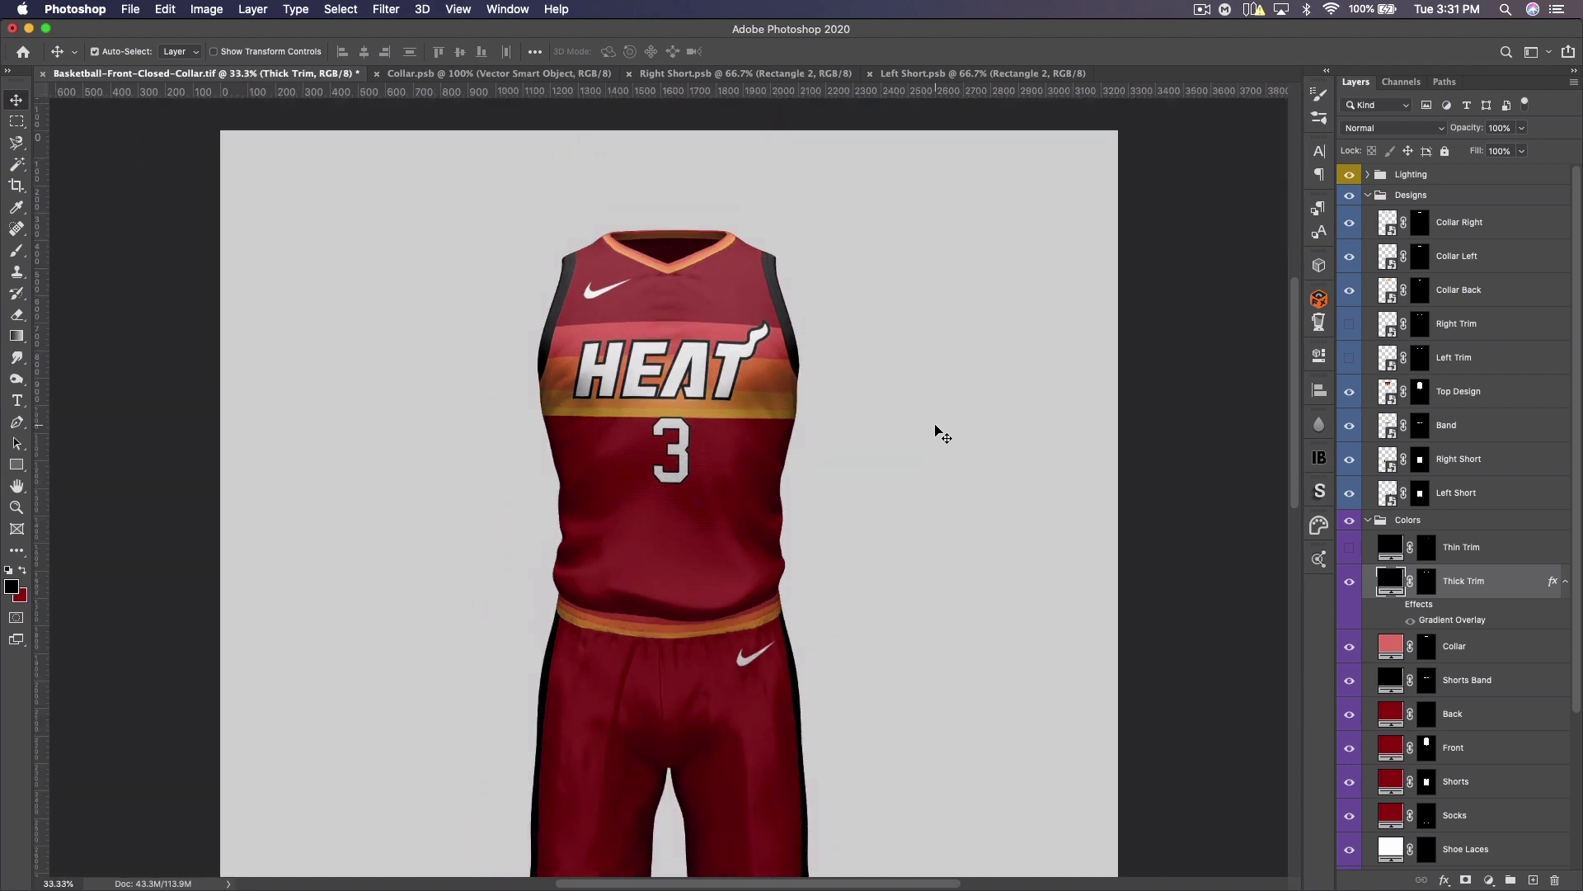
{"action": "scroll", "coordinate": [941, 433], "scroll_direction": "down", "scroll_amount": 2}
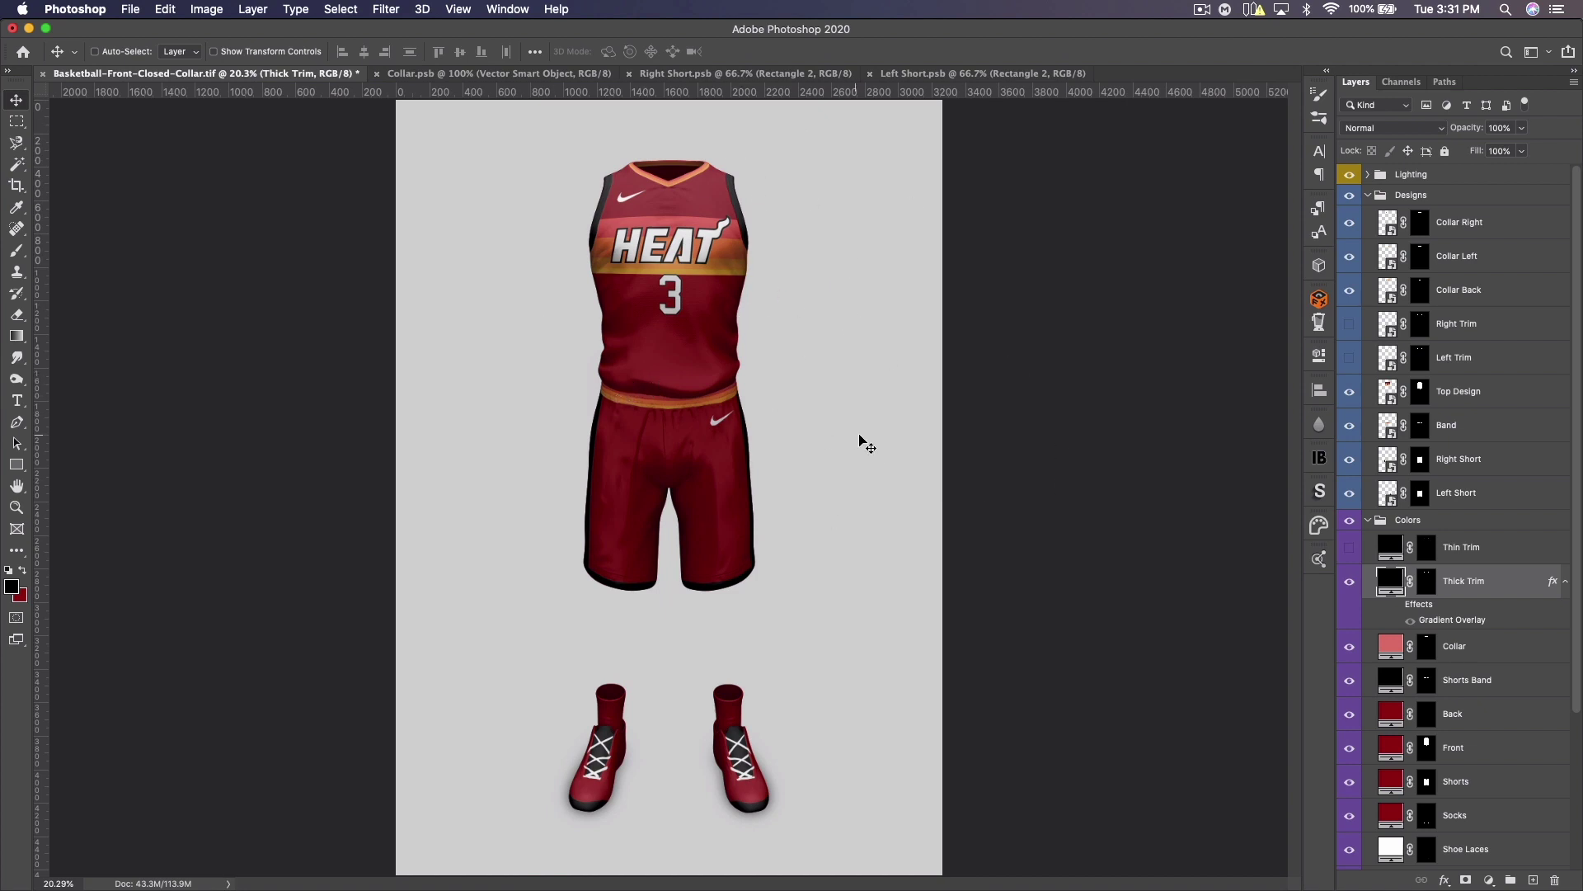
Step: Collapse the layer groups and toggle the shoe shadows off and back on
{"action": "left_click", "coordinate": [1369, 521], "text": "super"}
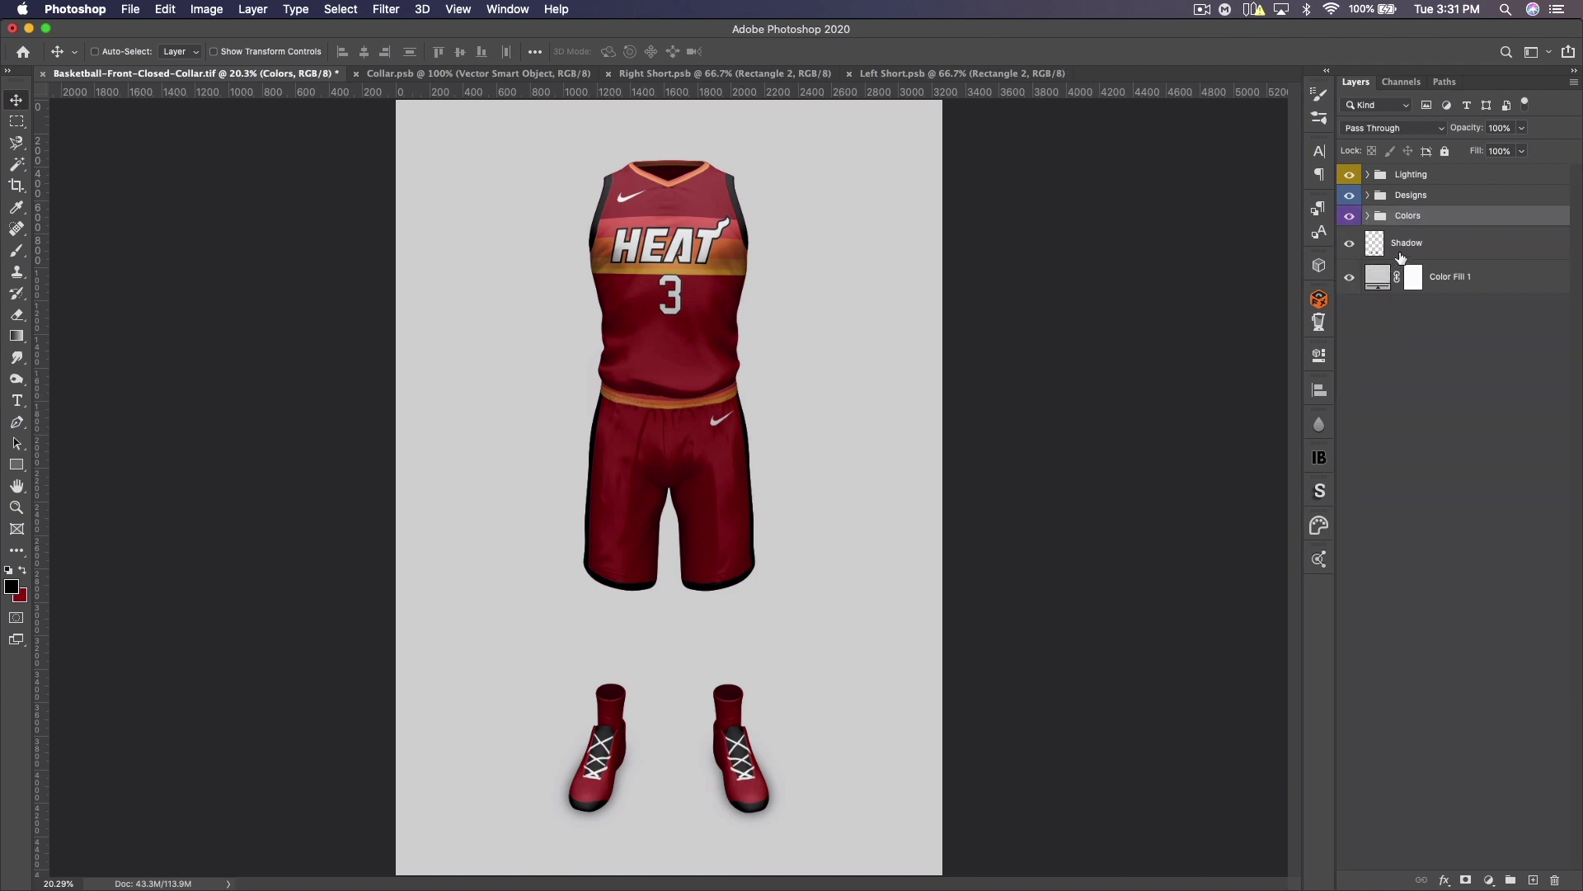
{"action": "left_click", "coordinate": [1350, 247]}
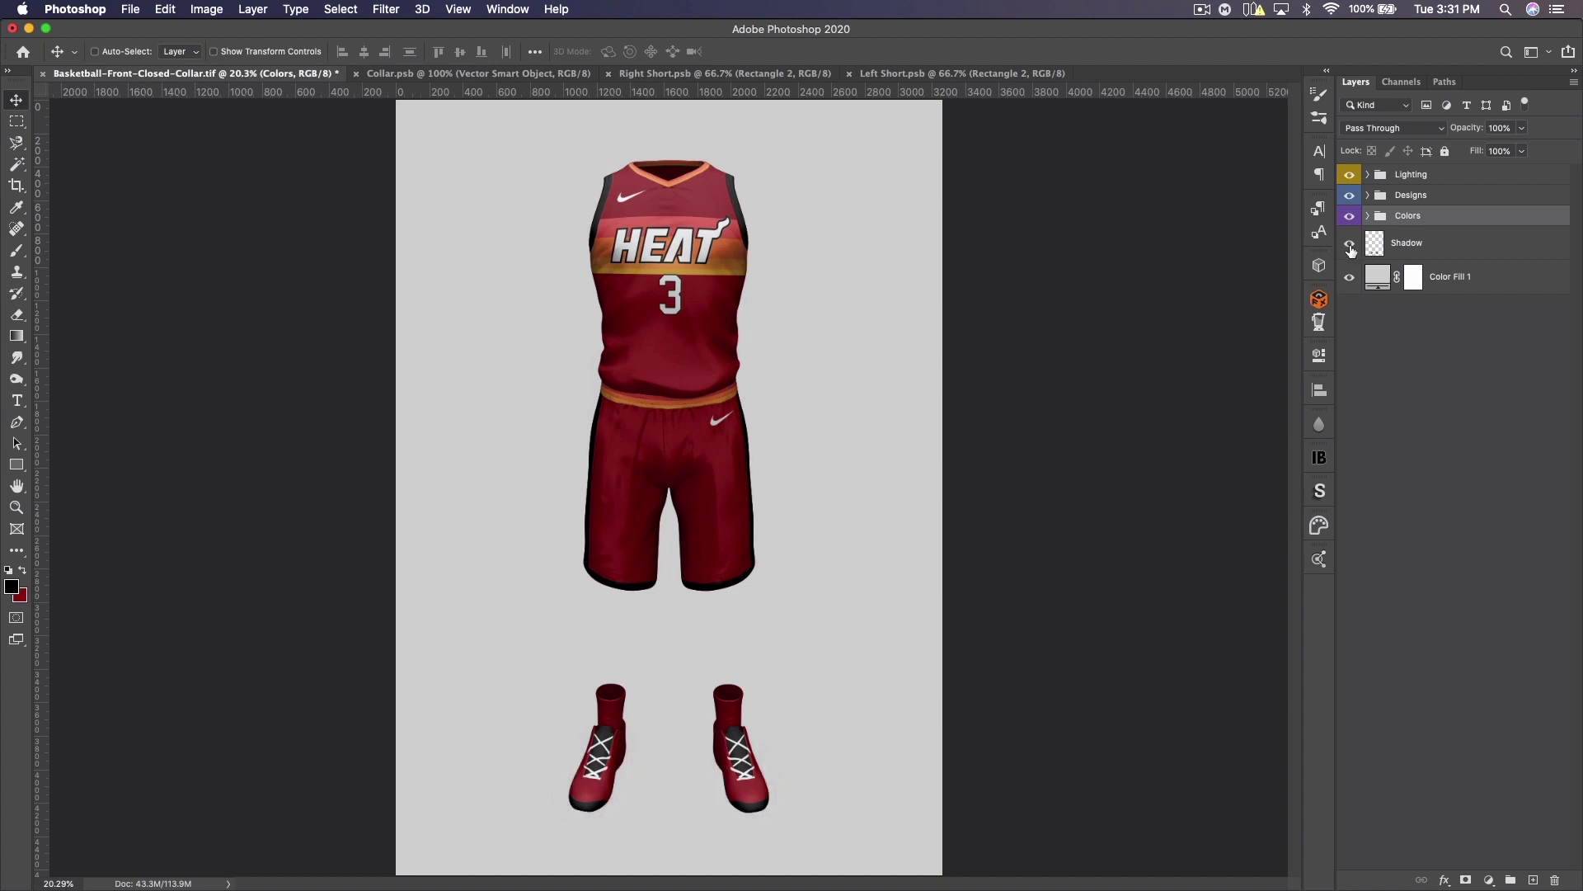
{"action": "left_click", "coordinate": [1350, 247]}
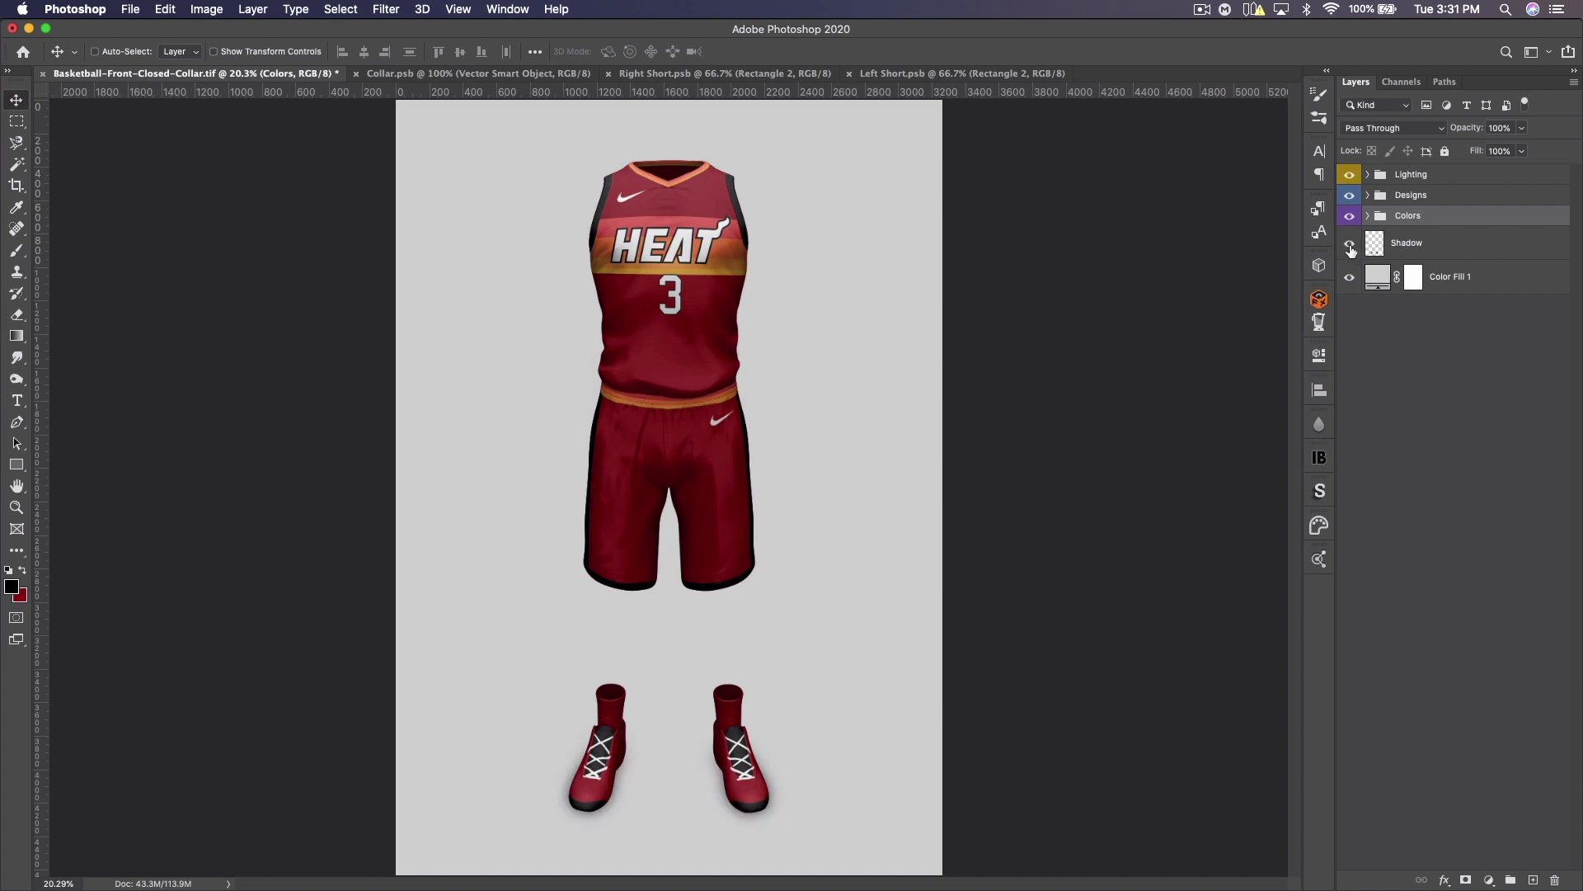
Step: Set the Color Fill 1 background to dark red 541b1e
{"action": "double_click", "coordinate": [1379, 278]}
{"action": "left_click", "coordinate": [968, 353]}
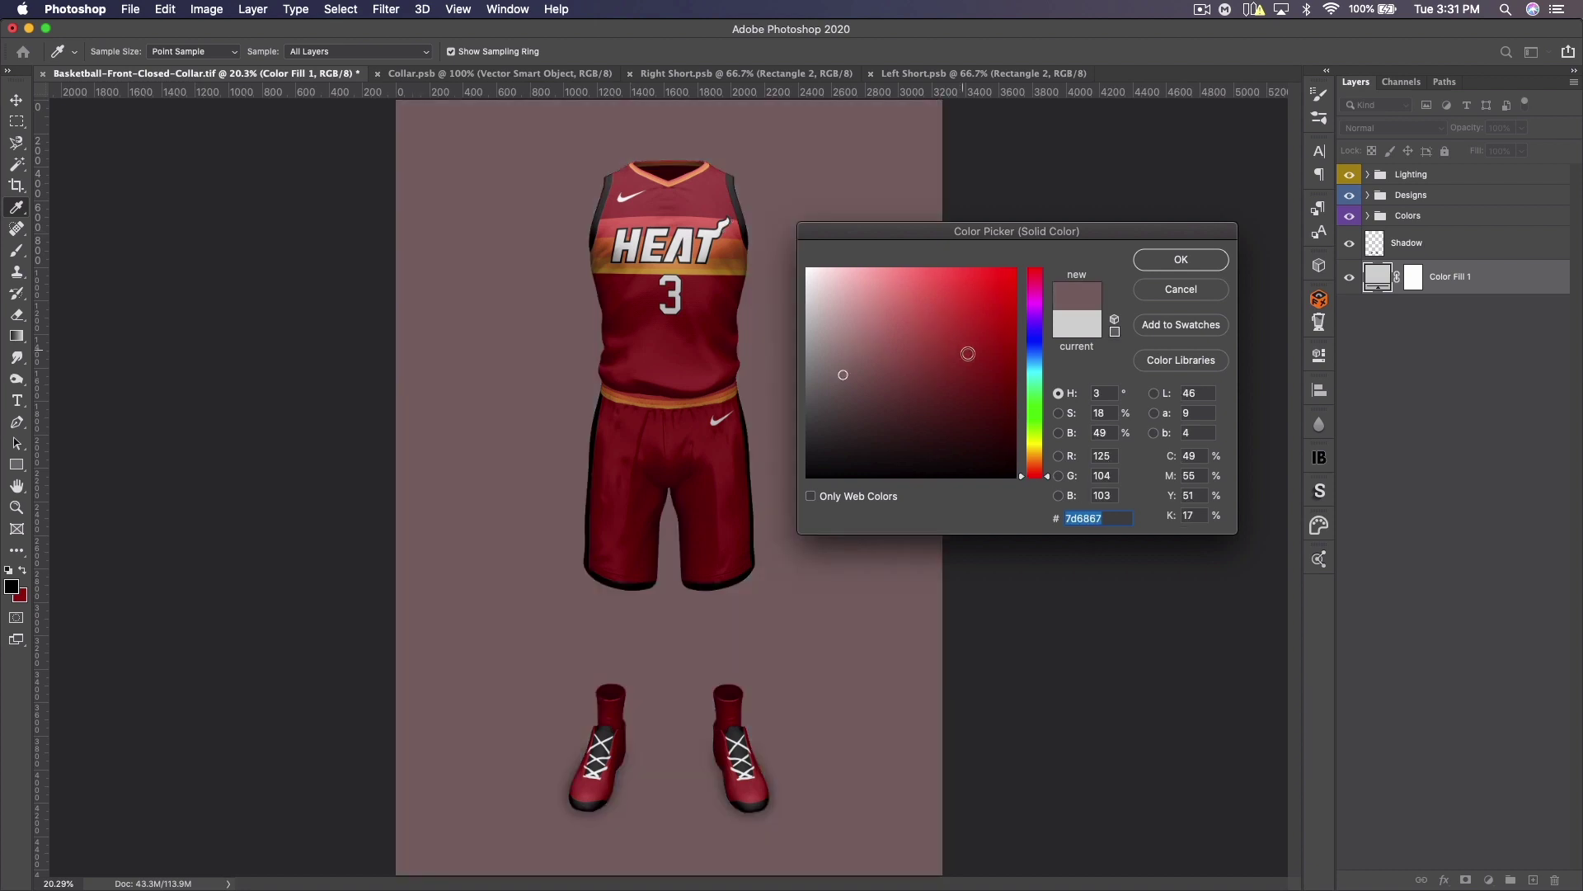
{"action": "left_click", "coordinate": [728, 305]}
{"action": "left_click", "coordinate": [927, 412]}
{"action": "mouse_move", "coordinate": [927, 412]}
{"action": "left_mouse_down"}
{"action": "mouse_move", "coordinate": [932, 438]}
{"action": "mouse_move", "coordinate": [902, 431]}
{"action": "mouse_move", "coordinate": [1010, 376]}
{"action": "mouse_move", "coordinate": [947, 408]}
{"action": "left_mouse_up"}
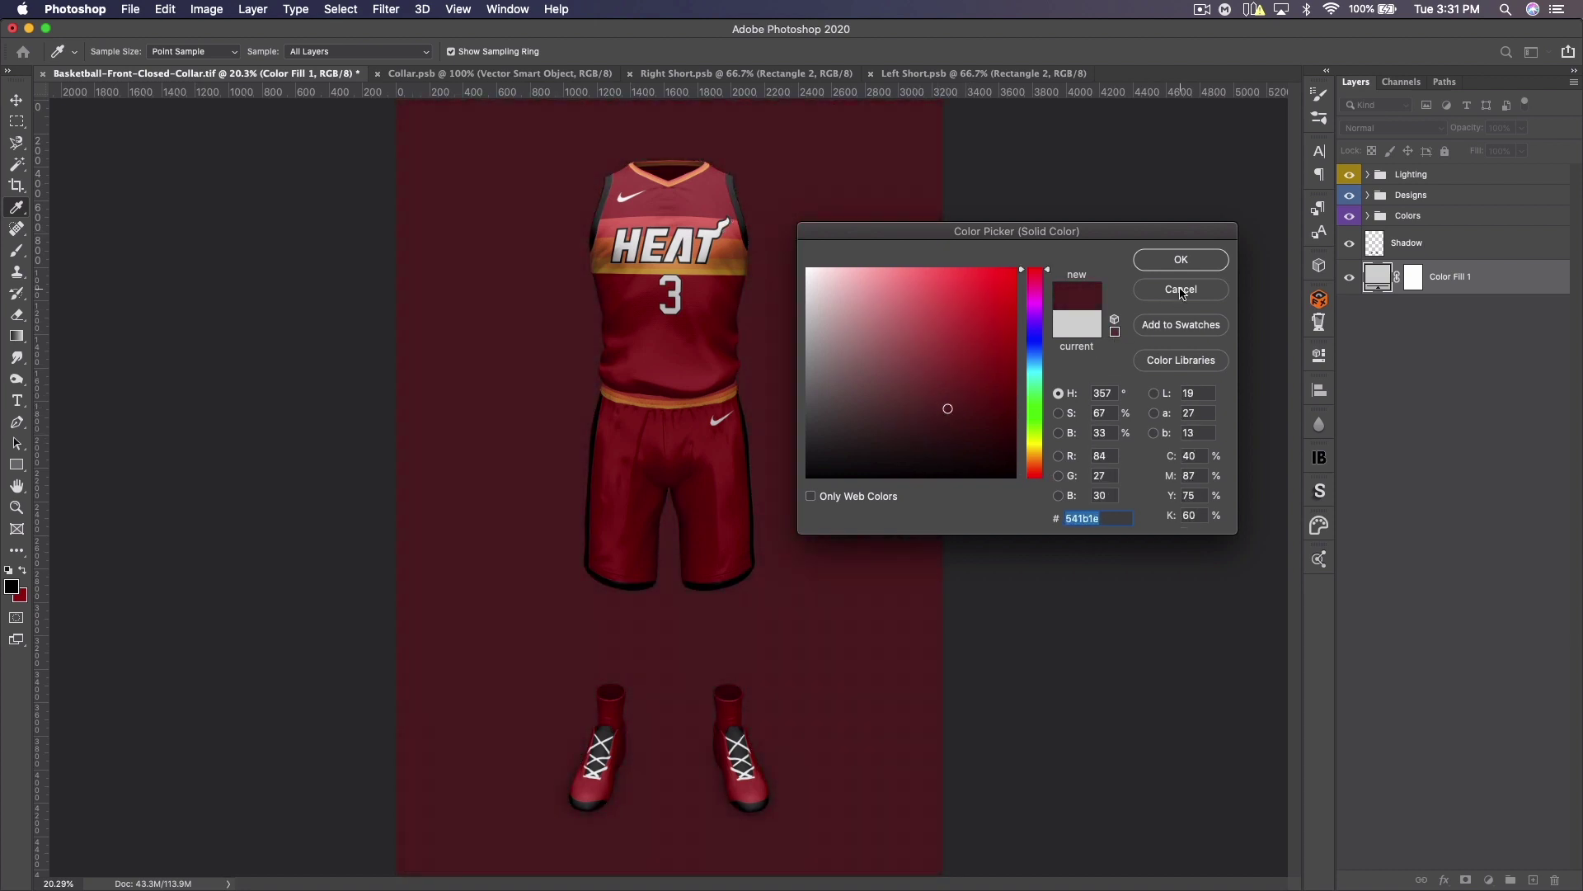
{"action": "left_click", "coordinate": [1181, 260]}
{"action": "key", "text": "v"}
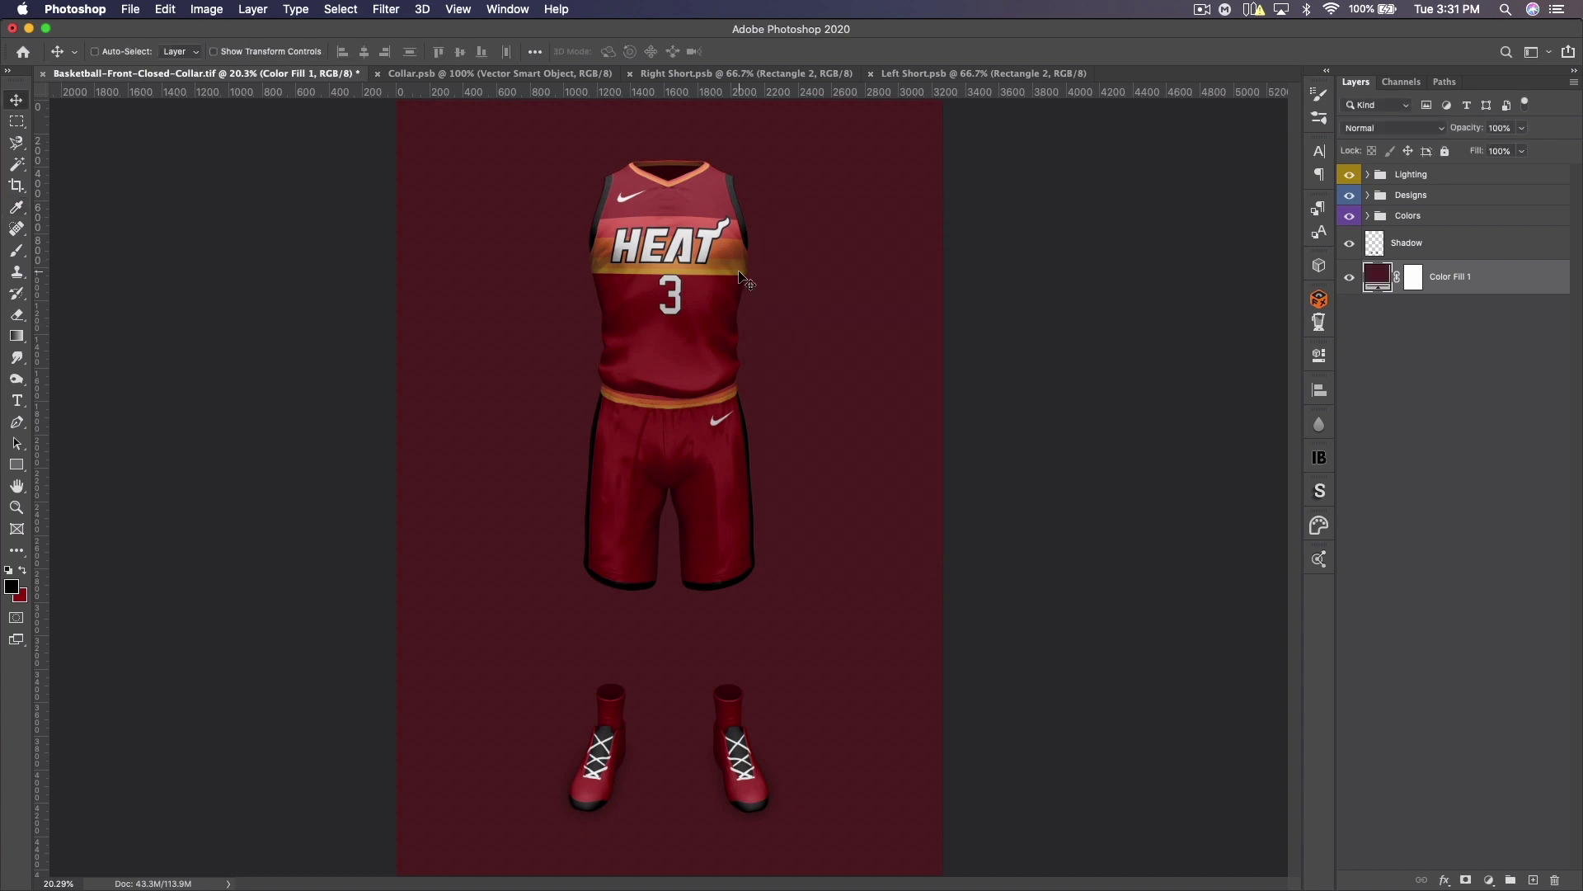